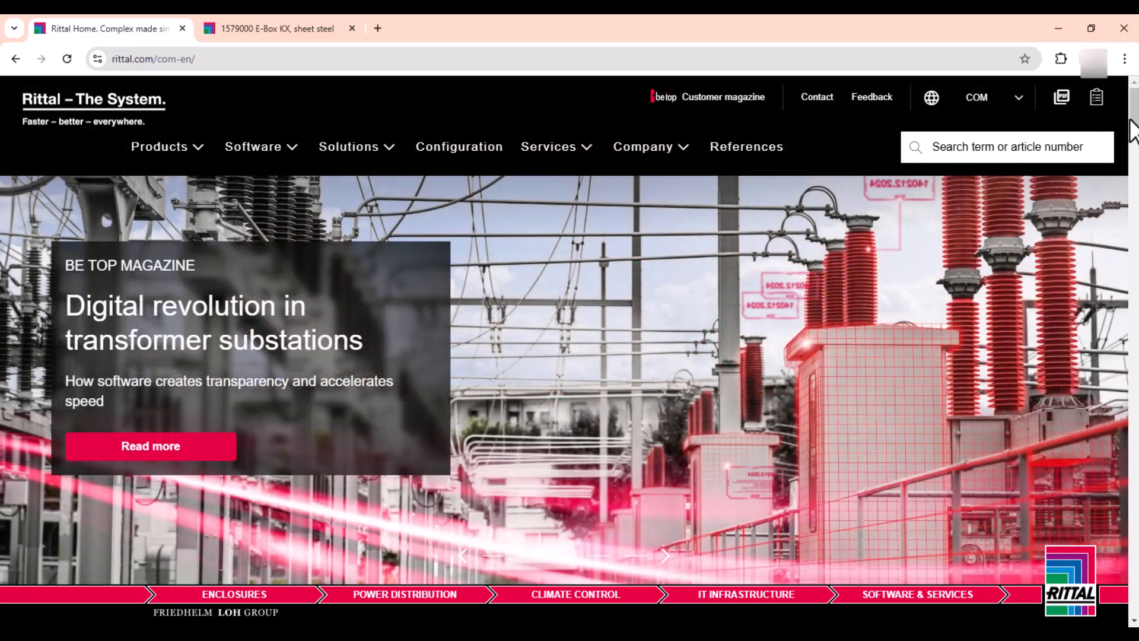
- Open the Enclosures product category on the Rittal website
{"action": "left_click_drag", "start_coordinate": [1128, 127], "coordinate": [1097, 109]}
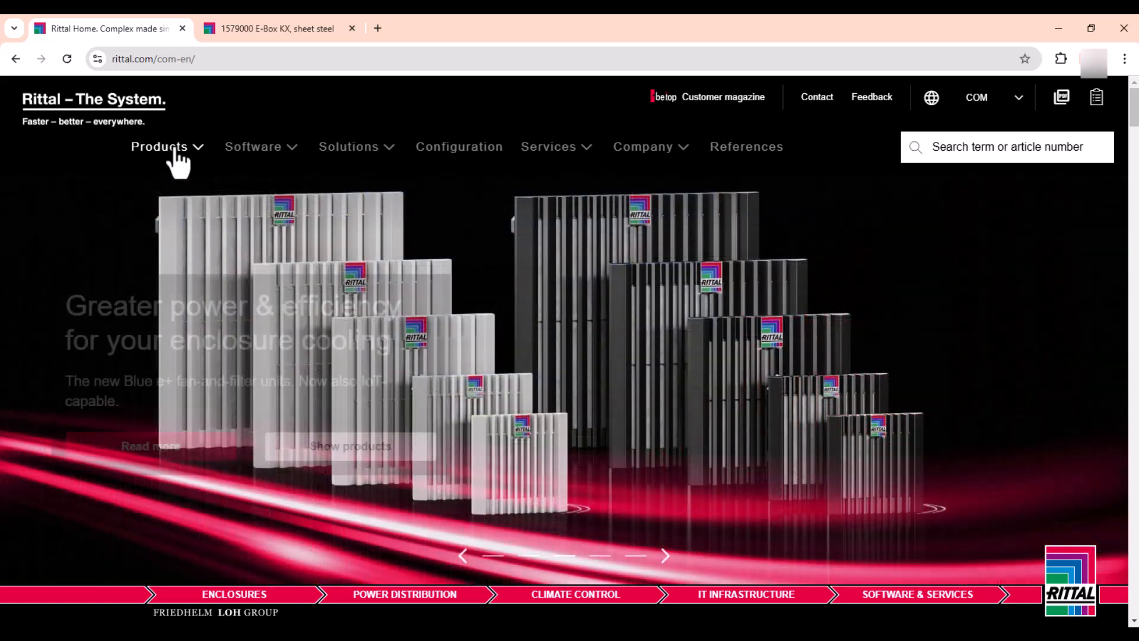
{"action": "left_click", "coordinate": [179, 151]}
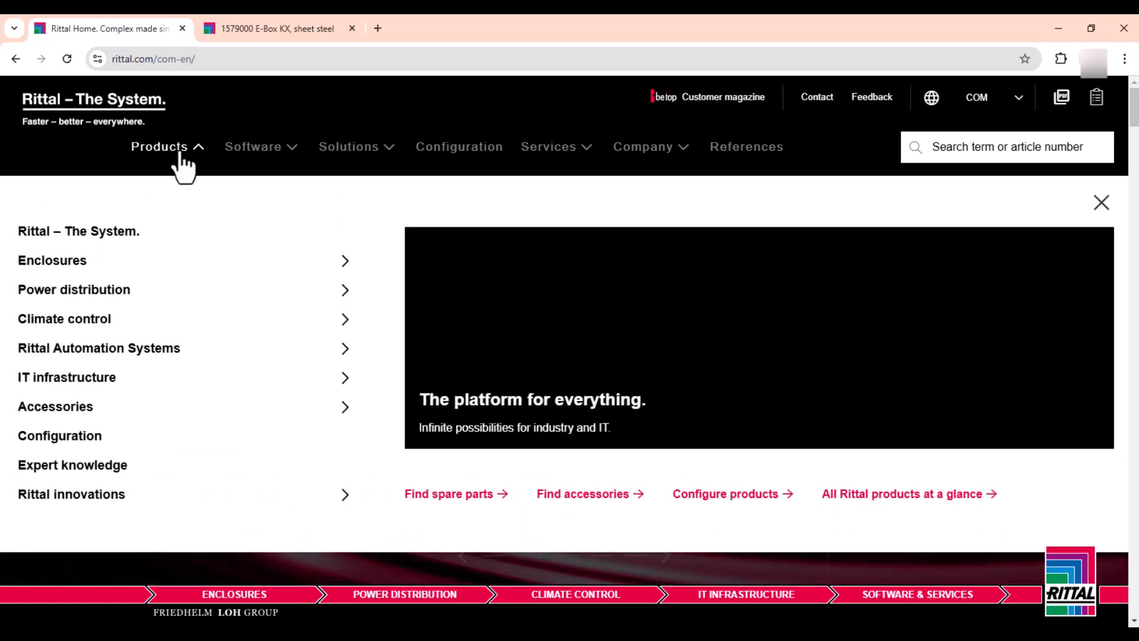
{"action": "left_click", "coordinate": [63, 267]}
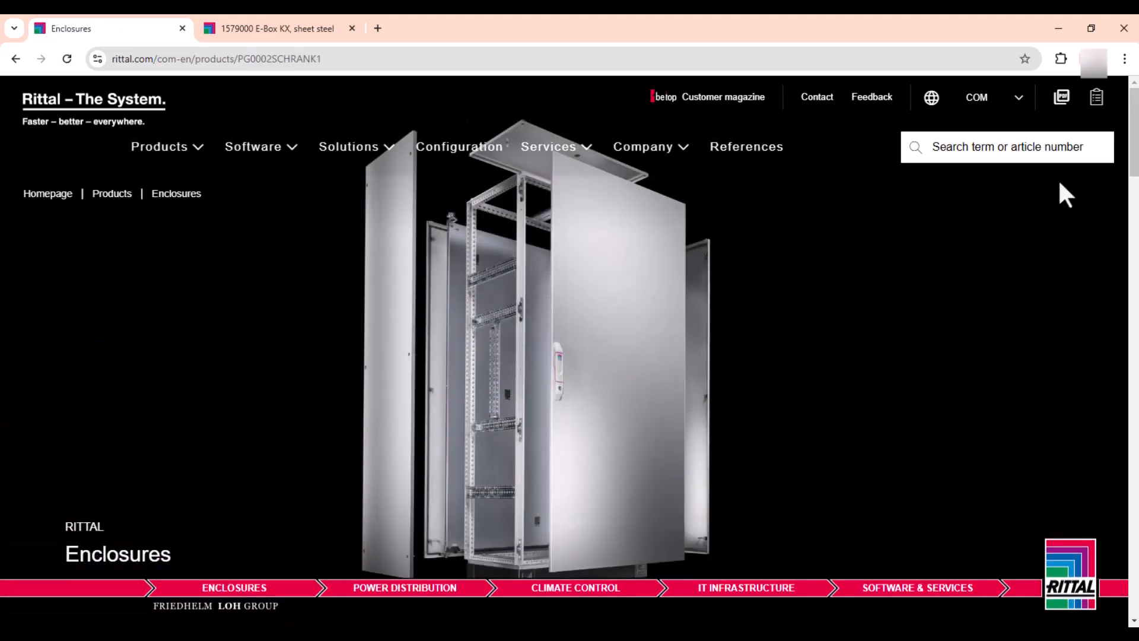
- Examine the enclosure filter choices for width, height, depth and material
{"action": "left_click_drag", "start_coordinate": [1131, 147], "coordinate": [1078, 187]}
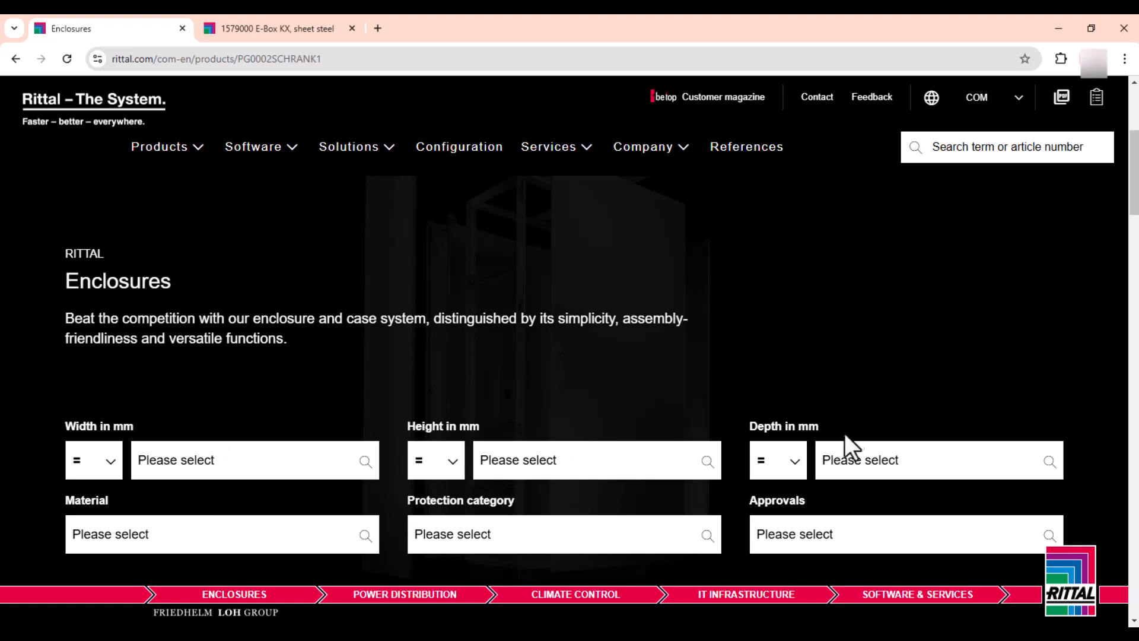
{"action": "left_click", "coordinate": [788, 467]}
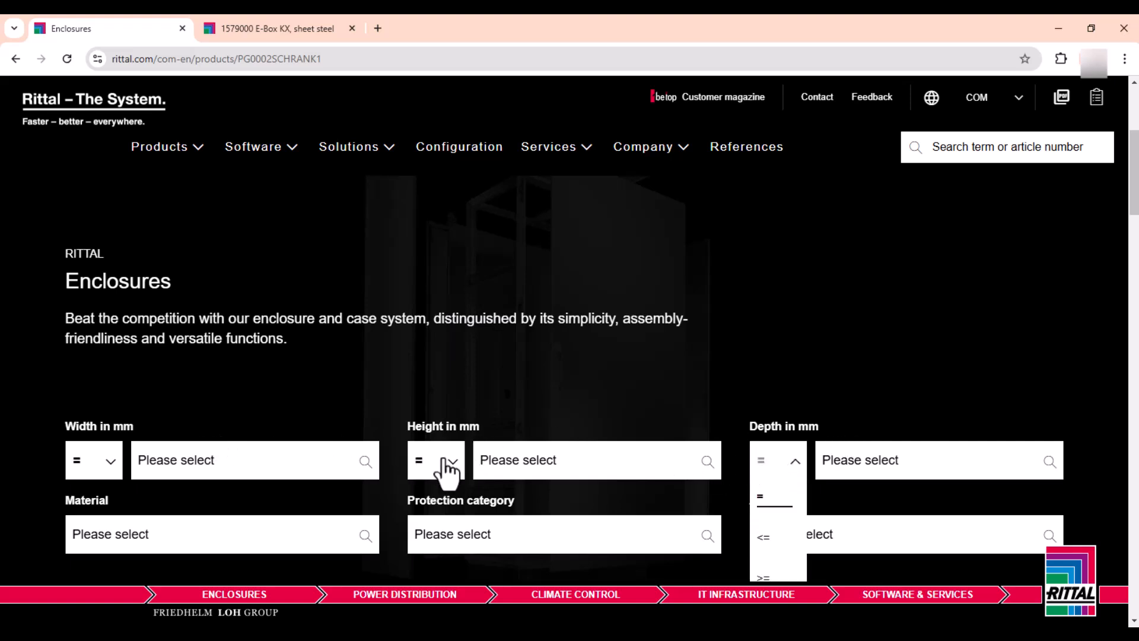
{"action": "left_click", "coordinate": [302, 459]}
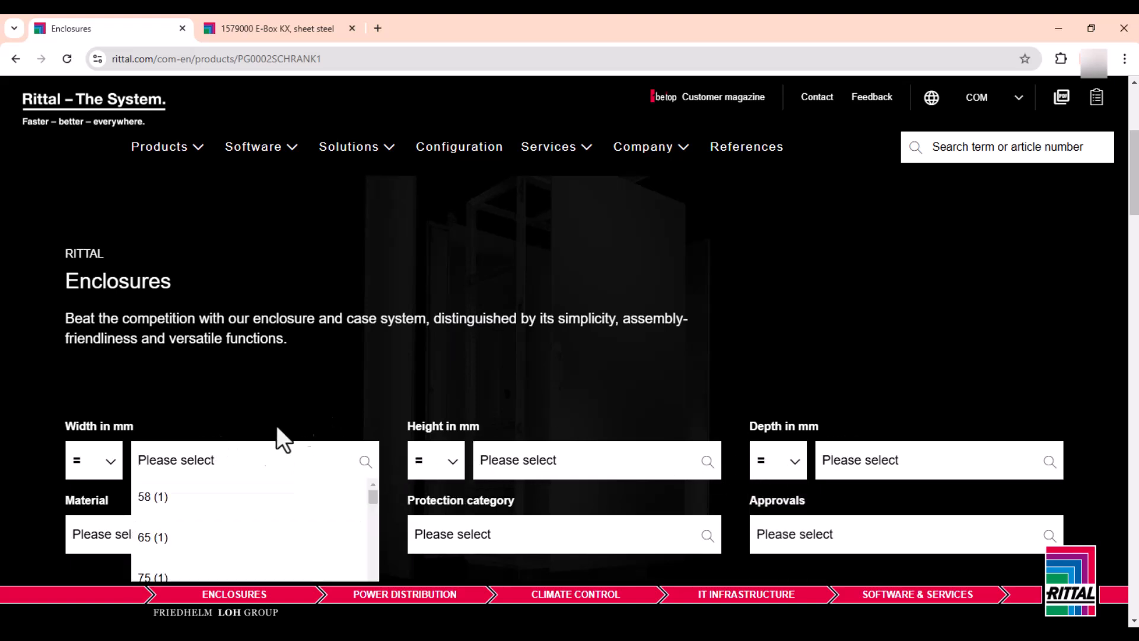
{"action": "left_click", "coordinate": [573, 460]}
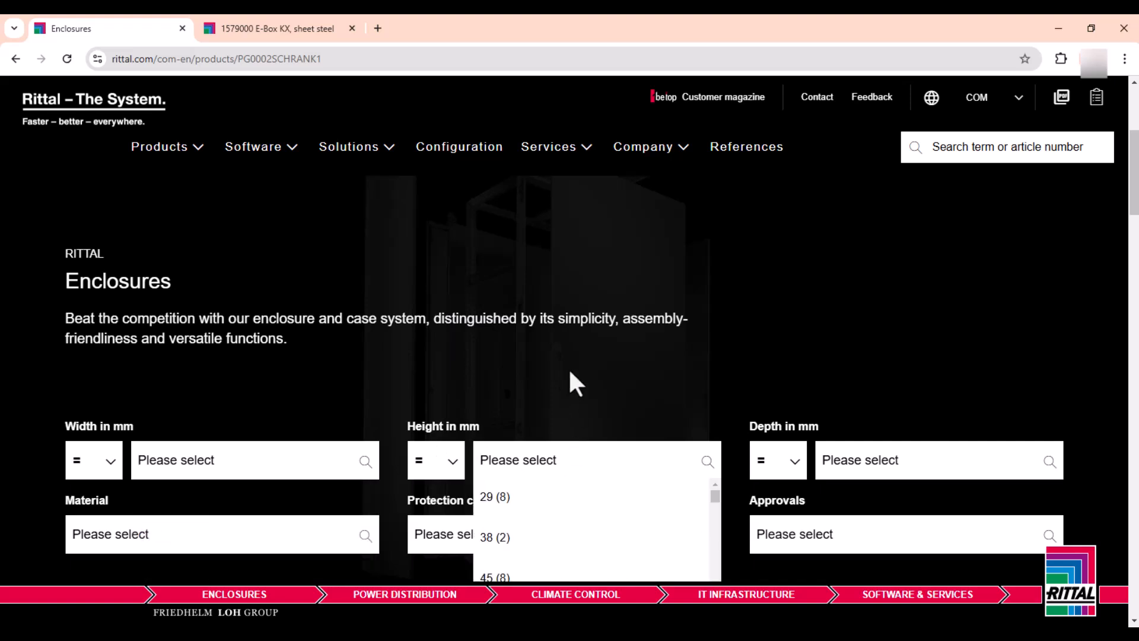
{"action": "middle_click", "coordinate": [936, 386]}
{"action": "middle_click", "coordinate": [935, 440]}
{"action": "left_click", "coordinate": [328, 359]}
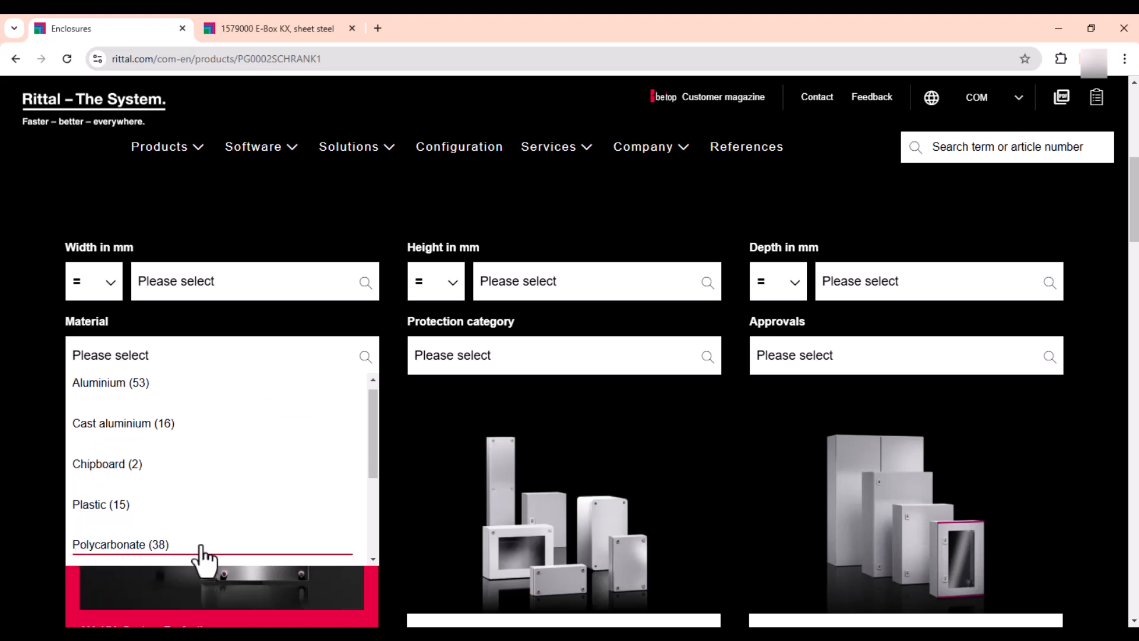
{"action": "left_click", "coordinate": [1, 378]}
{"action": "middle_click", "coordinate": [1, 326]}
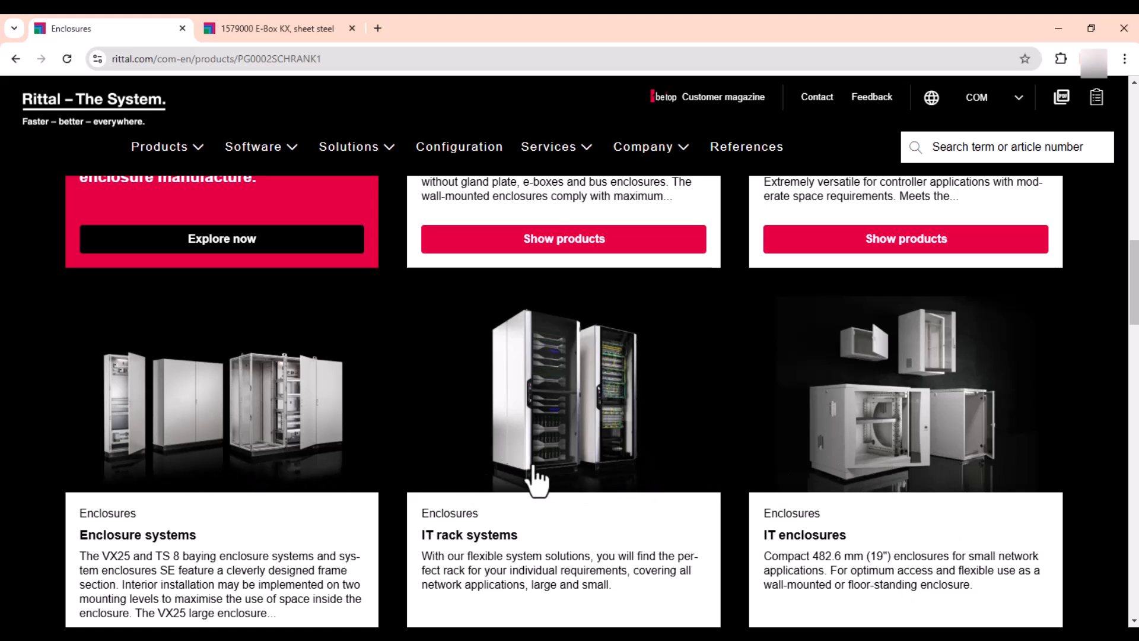
- Open the Small enclosures range and go to its E-Box KX, sheet steel product page
{"action": "middle_click", "coordinate": [1088, 473]}
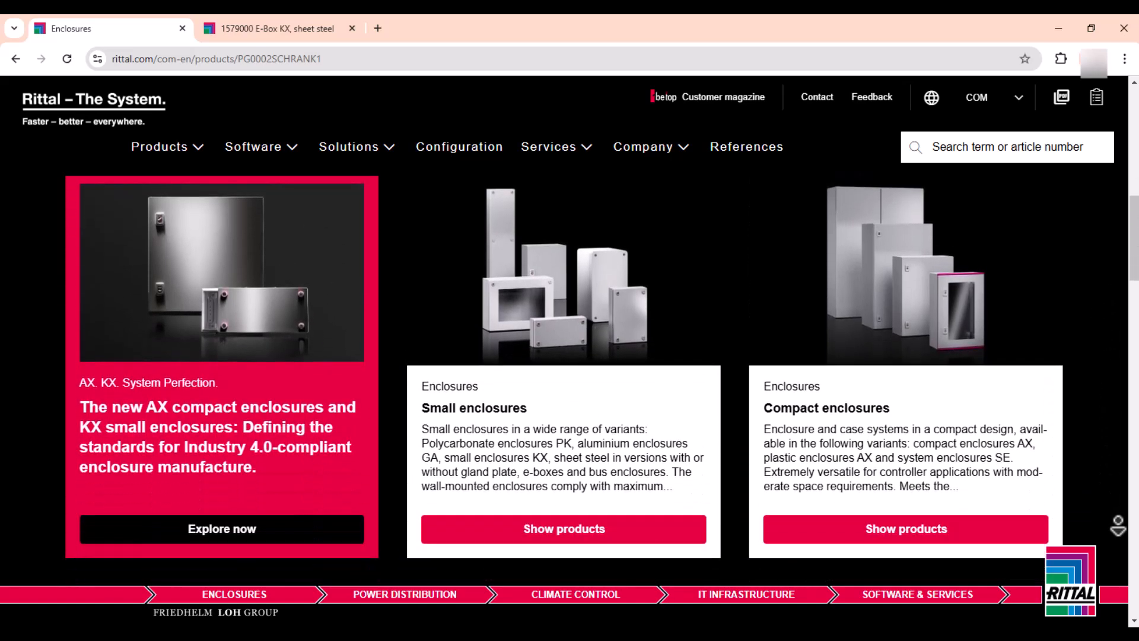
{"action": "middle_click", "coordinate": [1118, 526]}
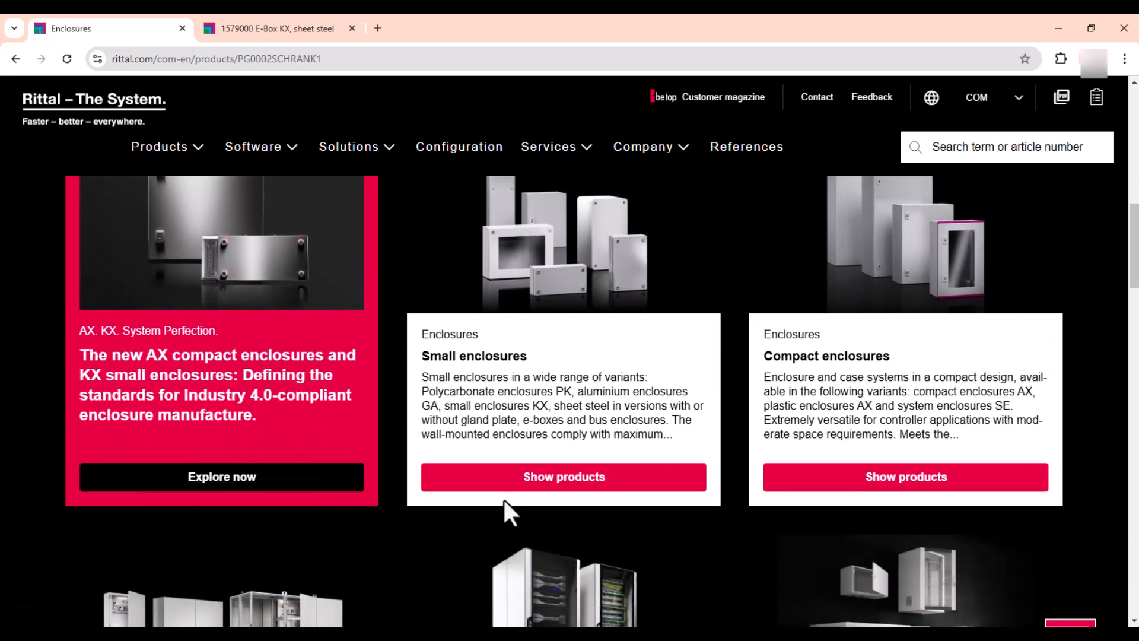
{"action": "left_click", "coordinate": [511, 482]}
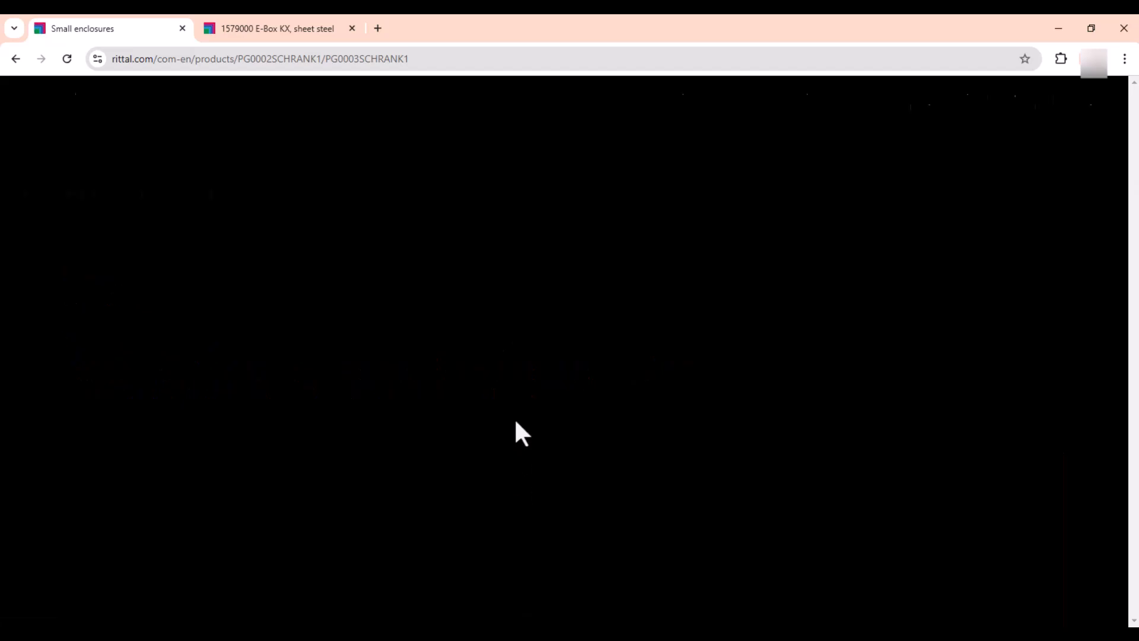
{"action": "middle_click", "coordinate": [887, 338]}
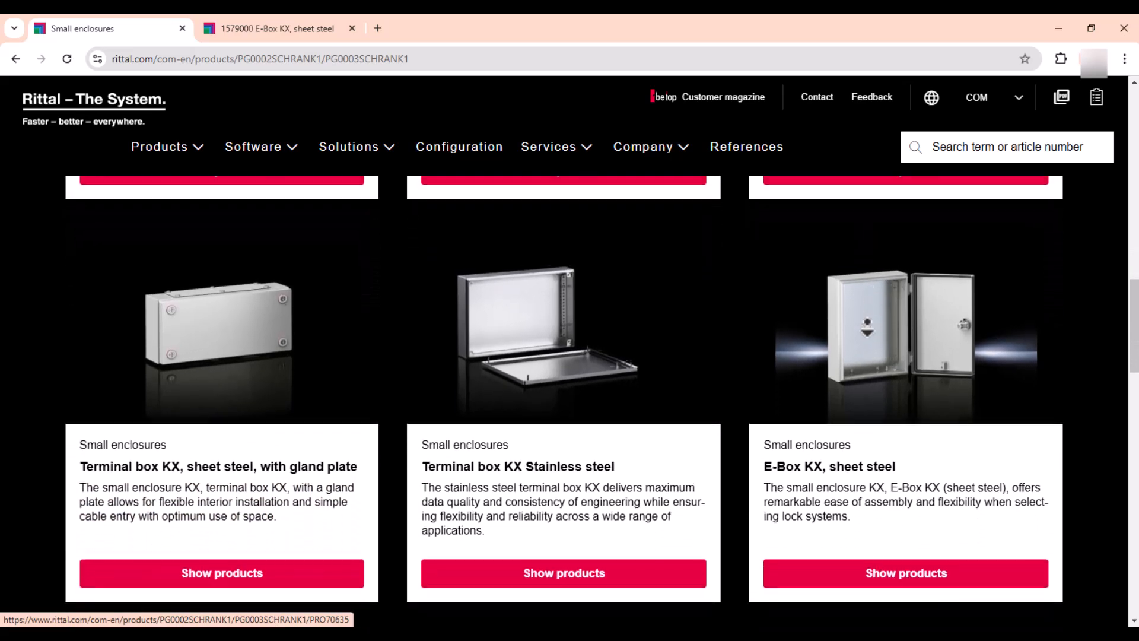
{"action": "middle_click", "coordinate": [867, 319]}
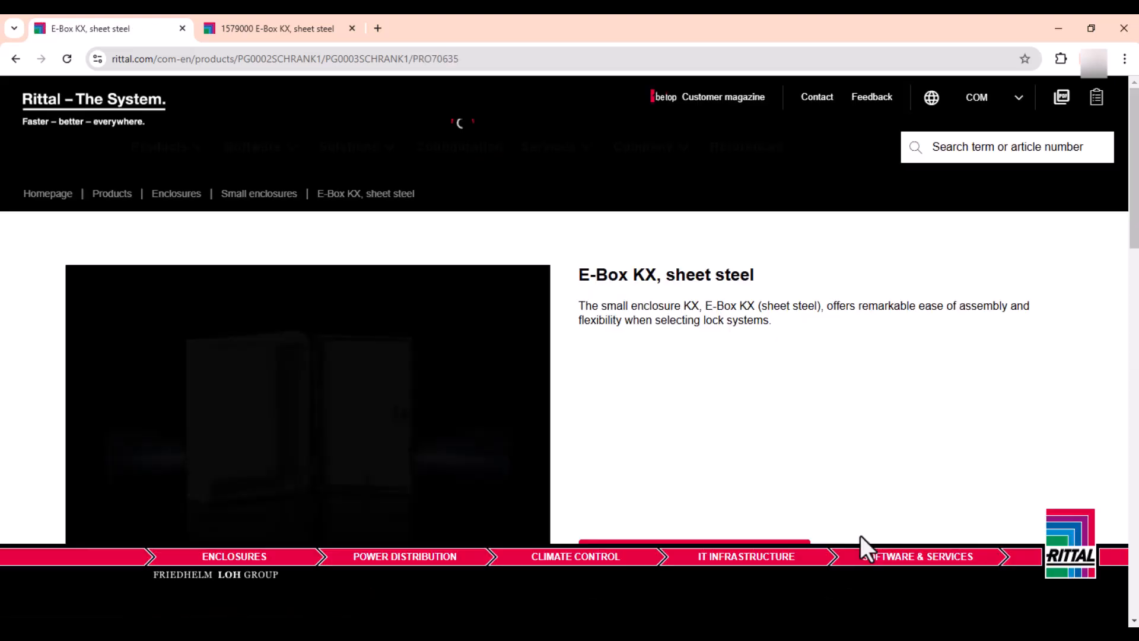
- Find the 300 mm wide, 800 mm high and 155 mm deep variant in the E-Box KX table and open its 1579000 page
{"action": "middle_click", "coordinate": [623, 390]}
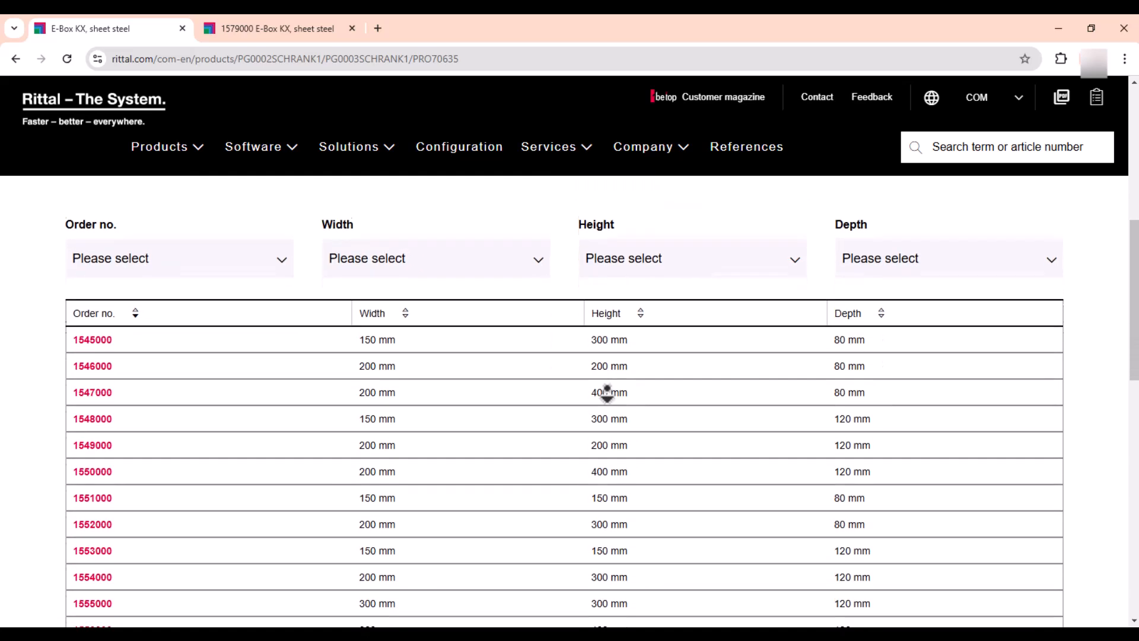
{"action": "middle_click", "coordinate": [603, 388]}
{"action": "middle_click", "coordinate": [522, 409]}
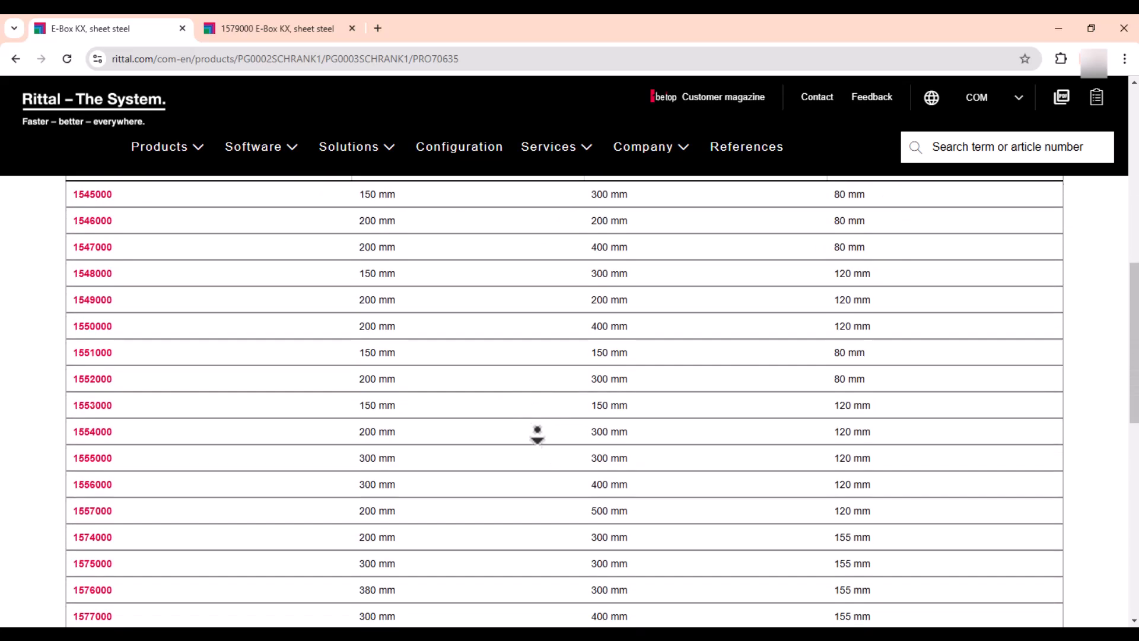
{"action": "middle_click", "coordinate": [443, 344]}
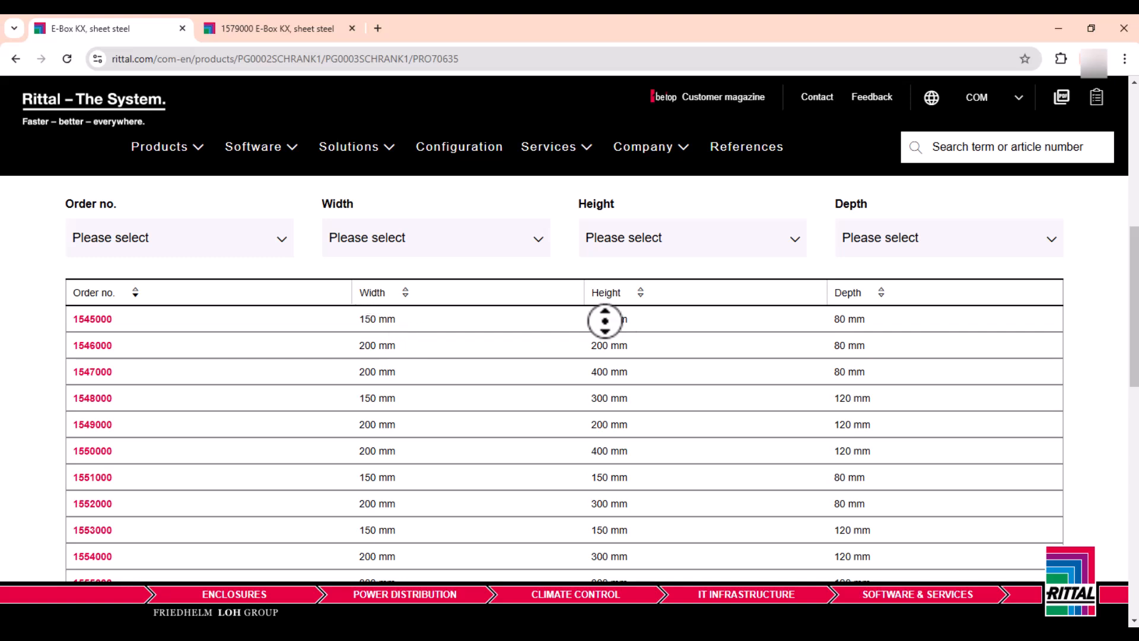
{"action": "middle_click", "coordinate": [516, 387]}
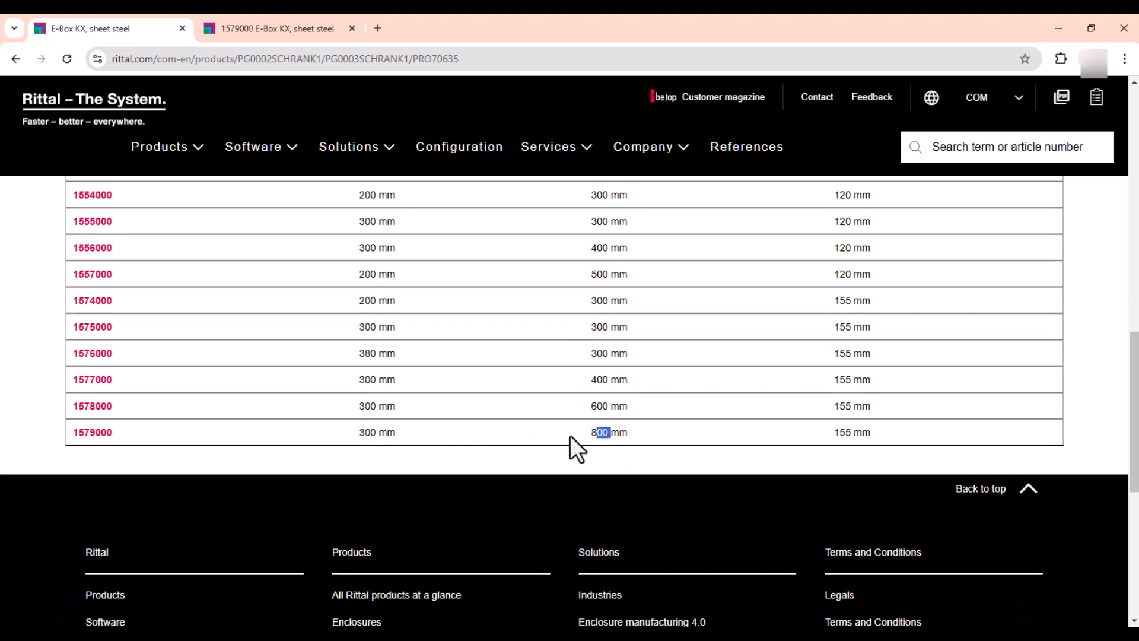
{"action": "left_click_drag", "start_coordinate": [338, 460], "coordinate": [102, 432]}
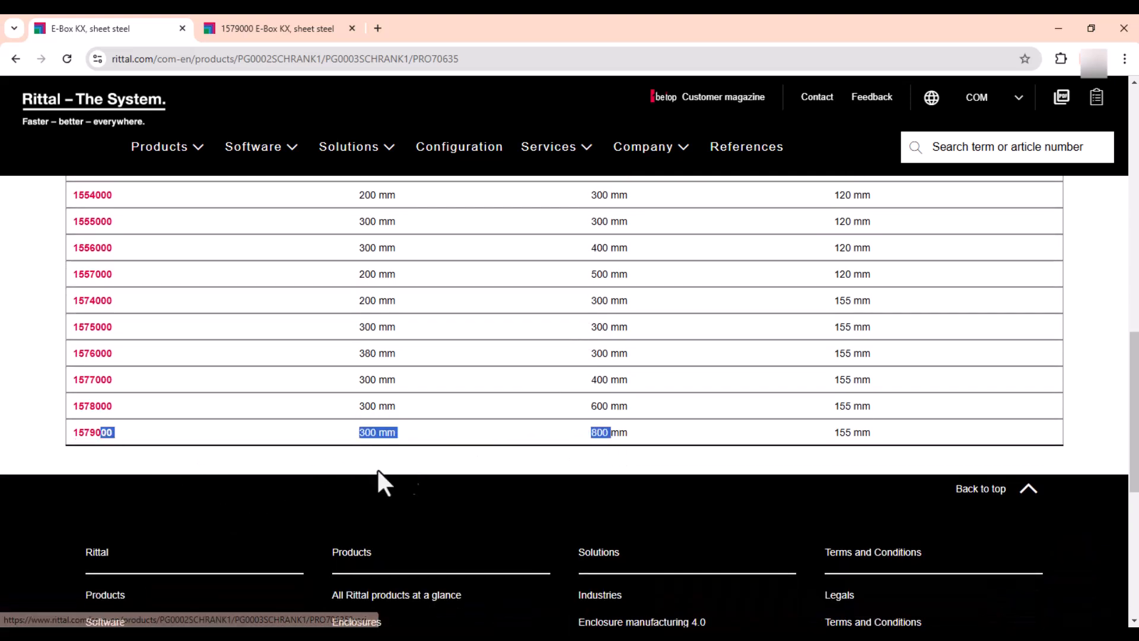
{"action": "middle_click", "coordinate": [450, 464]}
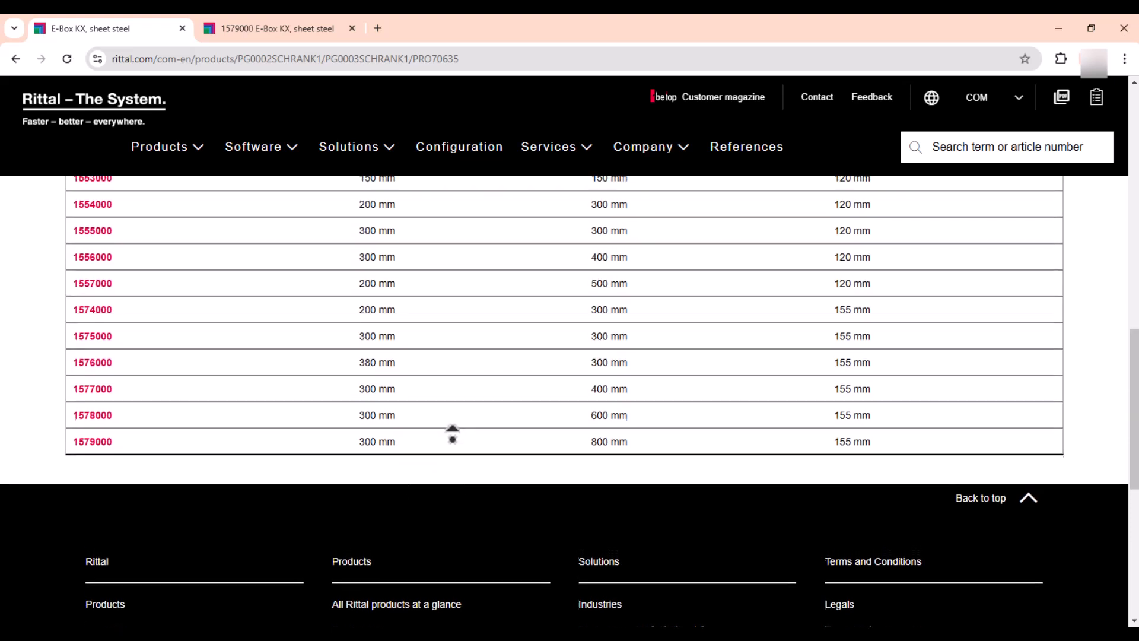
{"action": "middle_click", "coordinate": [453, 434]}
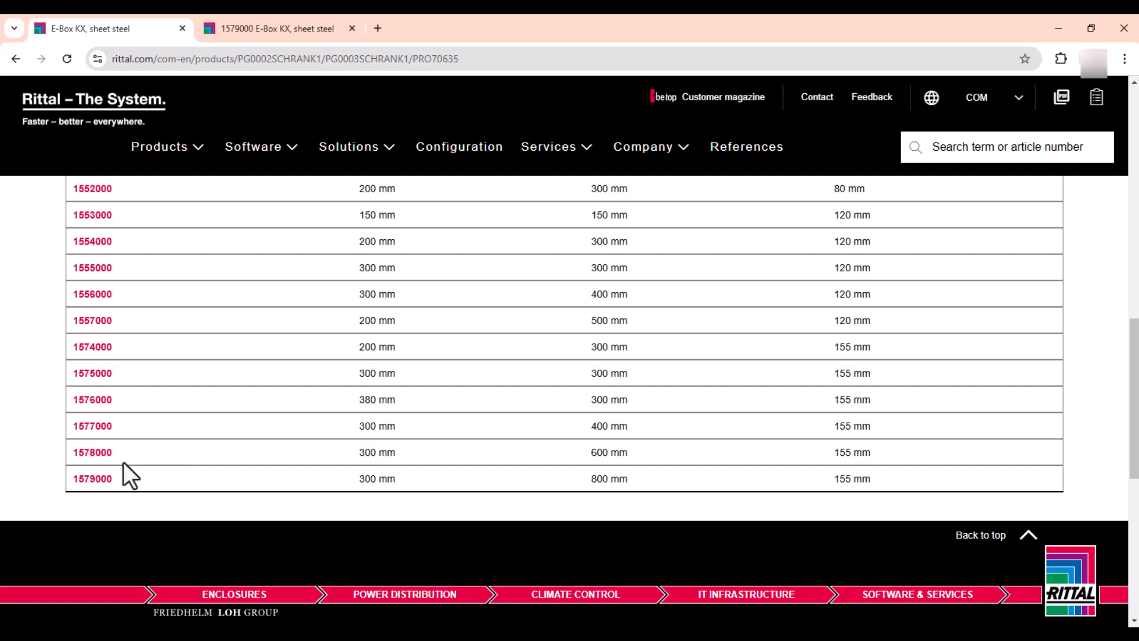
{"action": "left_click", "coordinate": [98, 482]}
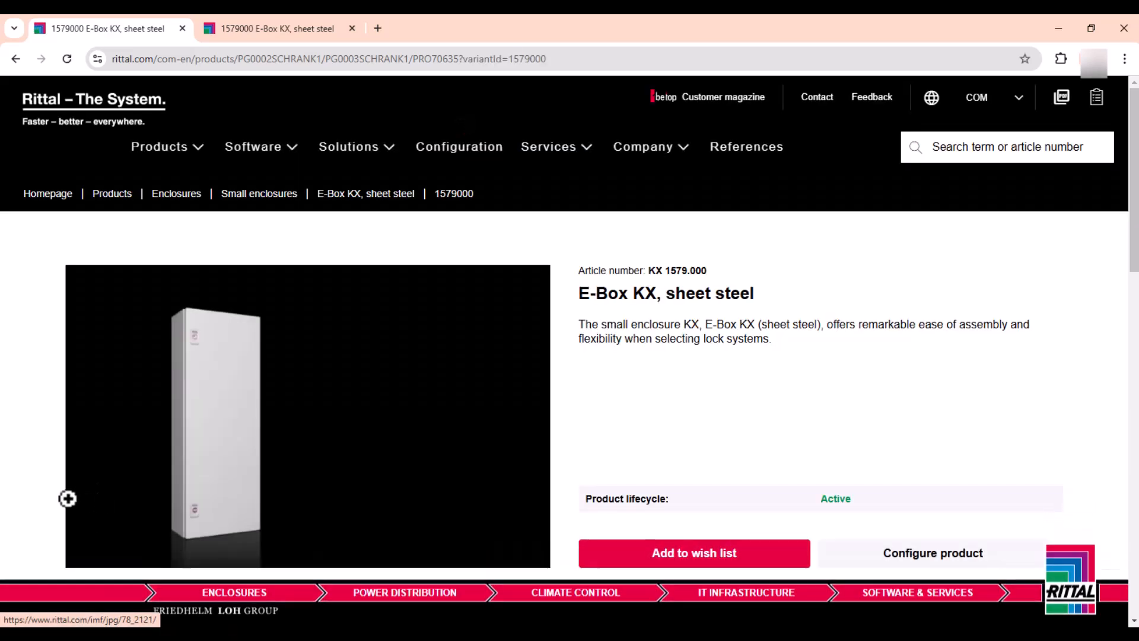
- Expand the enclosure's product description and read through its specifications
{"action": "middle_click", "coordinate": [20, 478]}
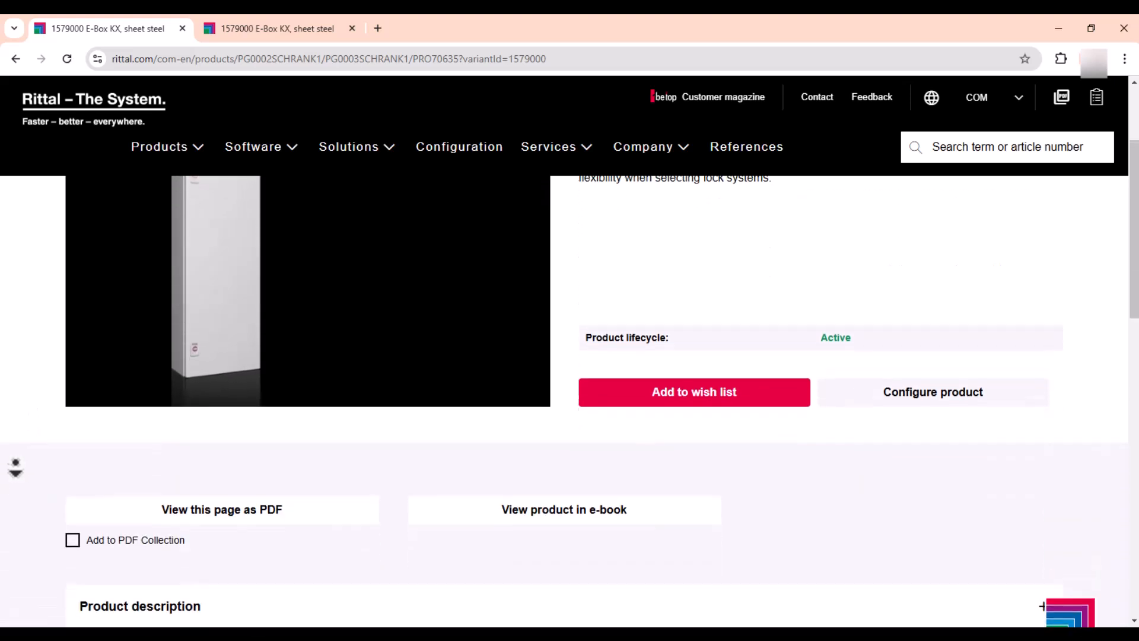
{"action": "middle_click", "coordinate": [13, 448]}
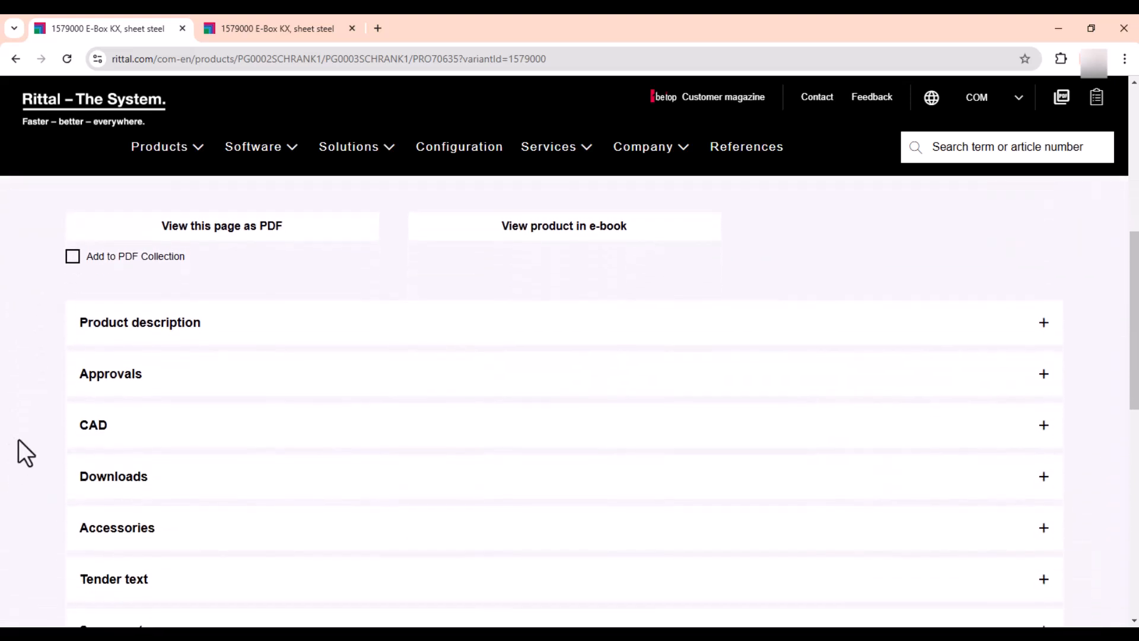
{"action": "left_click", "coordinate": [158, 332]}
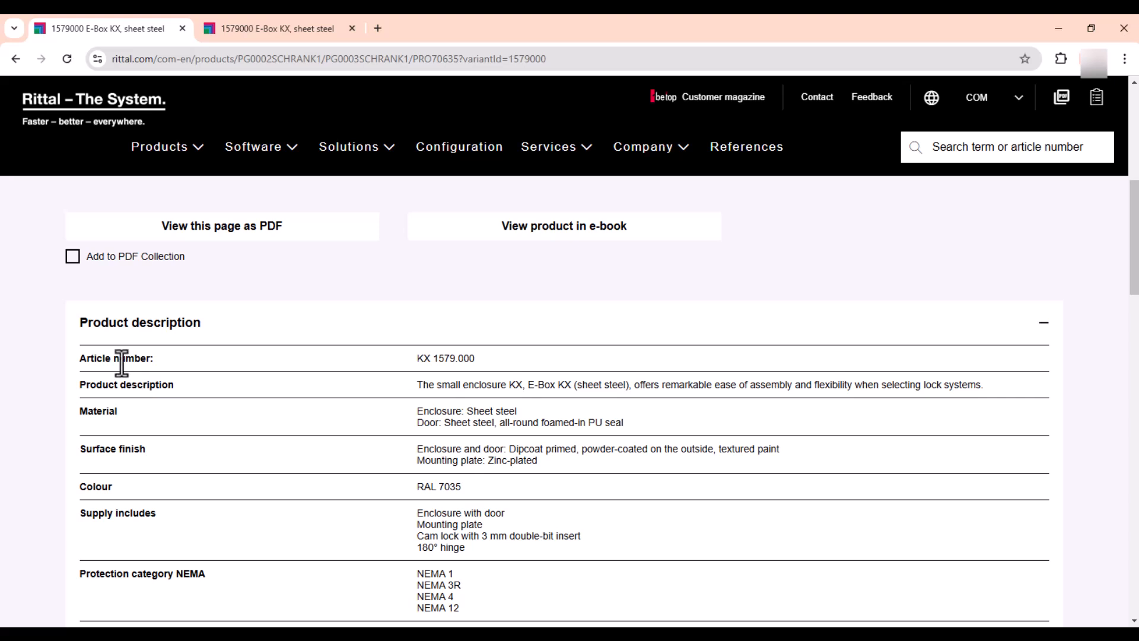
{"action": "middle_click", "coordinate": [413, 426]}
{"action": "middle_click", "coordinate": [413, 424]}
{"action": "middle_click", "coordinate": [471, 439]}
{"action": "middle_click", "coordinate": [465, 468]}
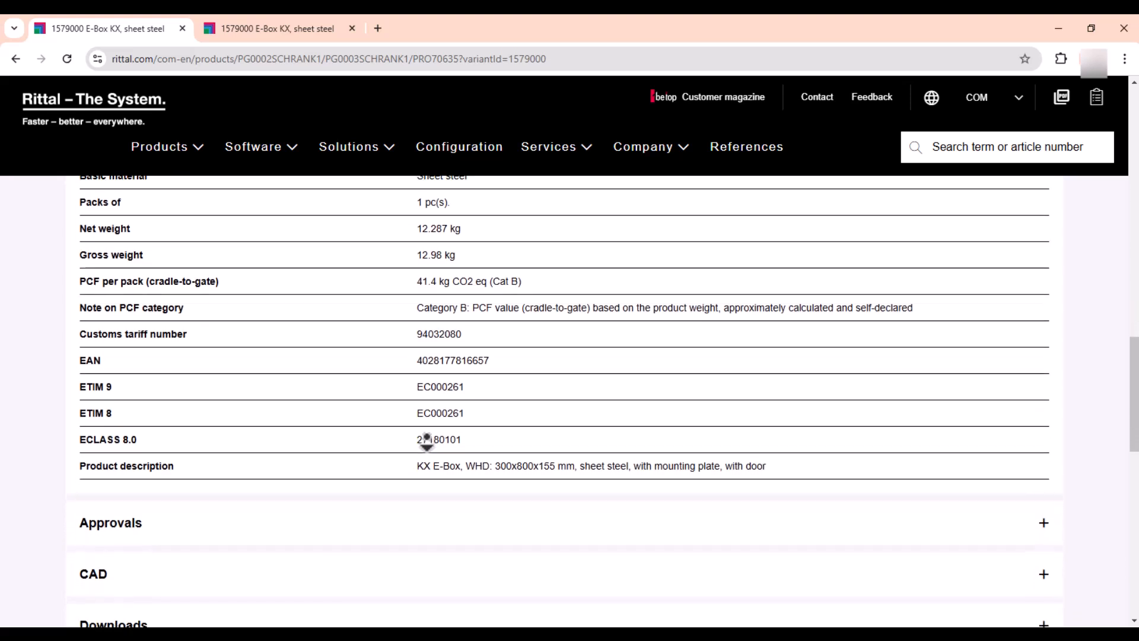
- Expand the enclosure's approvals and look through the listed certificates and declarations
{"action": "left_click", "coordinate": [423, 445]}
{"action": "left_click", "coordinate": [423, 442]}
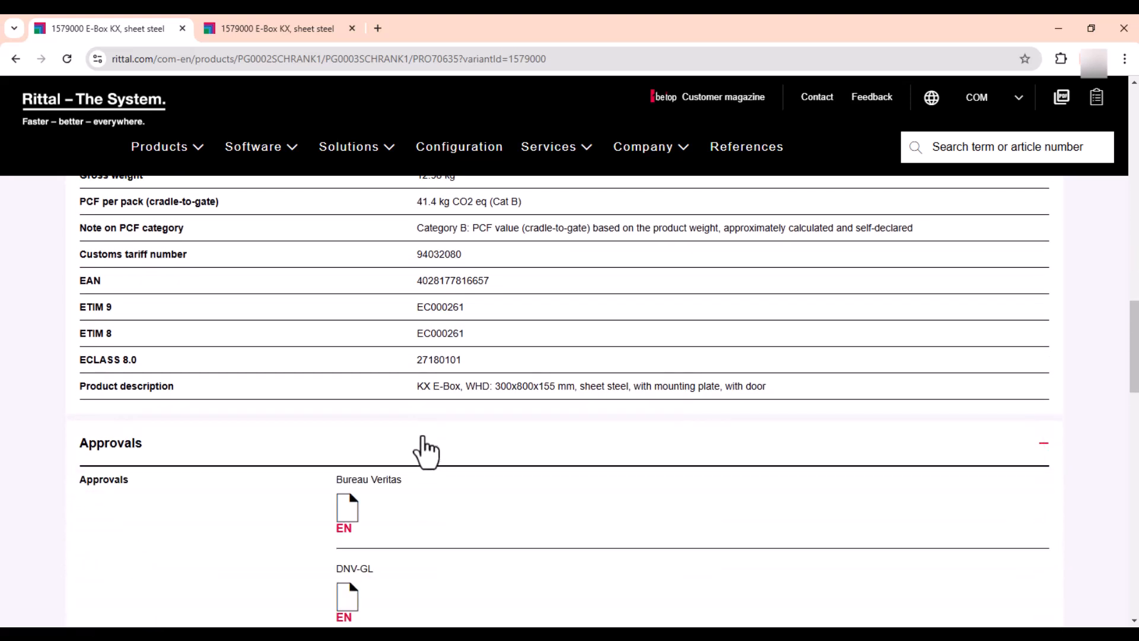
{"action": "middle_click", "coordinate": [408, 402]}
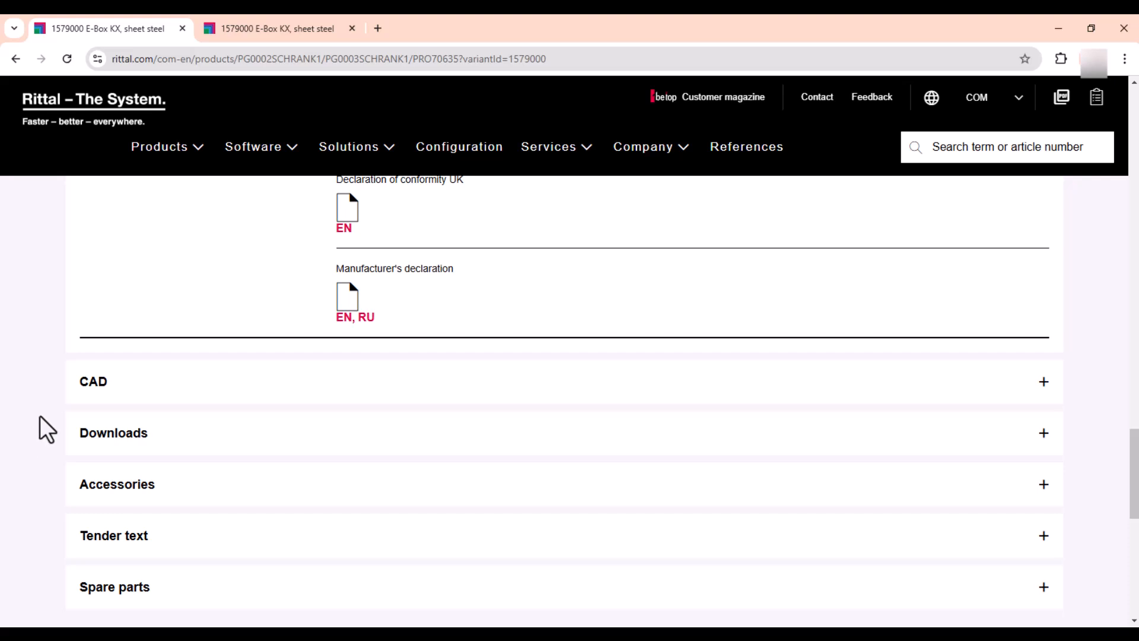
- Expand the enclosure's CAD section and choose direct download as the way to receive the data
{"action": "left_click", "coordinate": [95, 399]}
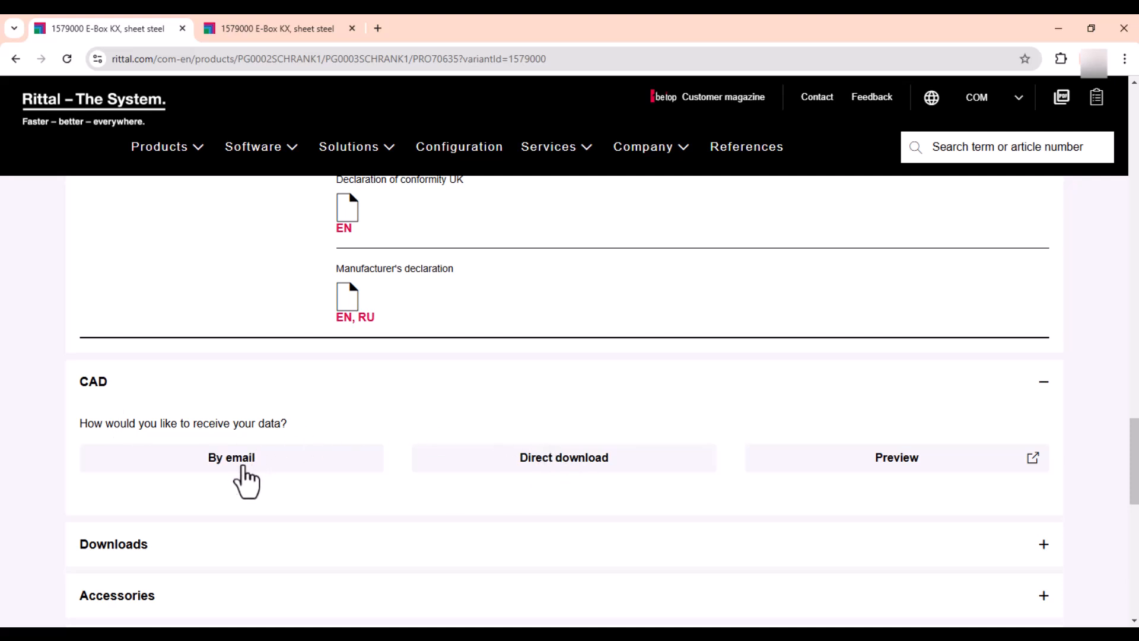
{"action": "left_click", "coordinate": [548, 468]}
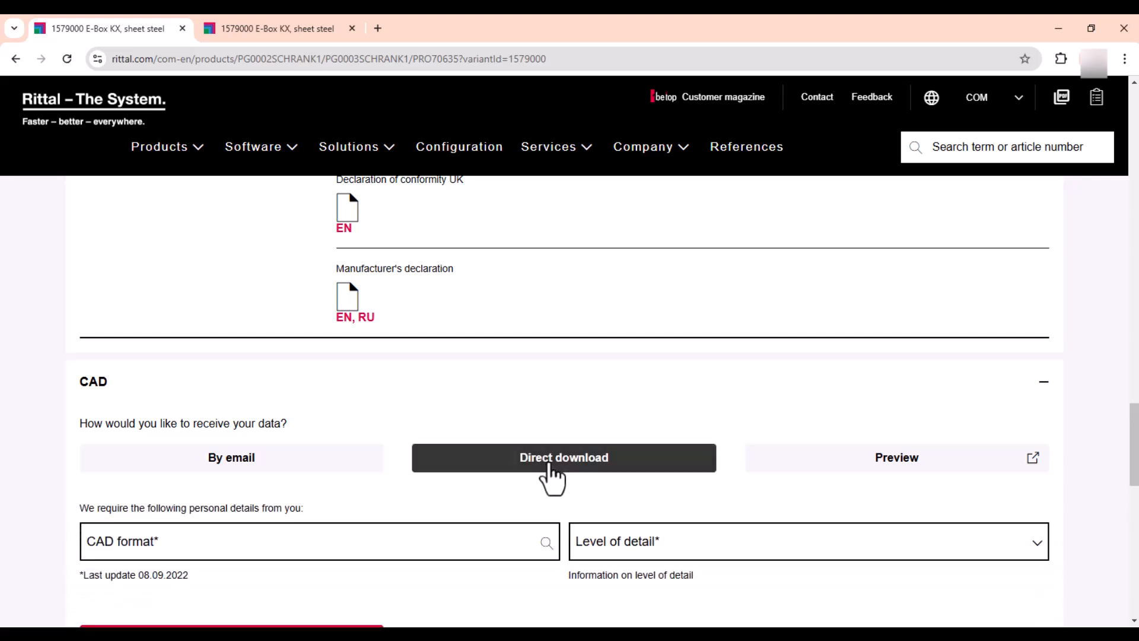
{"action": "middle_click", "coordinate": [505, 422]}
{"action": "scroll", "coordinate": [485, 461], "scroll_direction": "down", "scroll_amount": 3}
{"action": "left_click", "coordinate": [493, 457]}
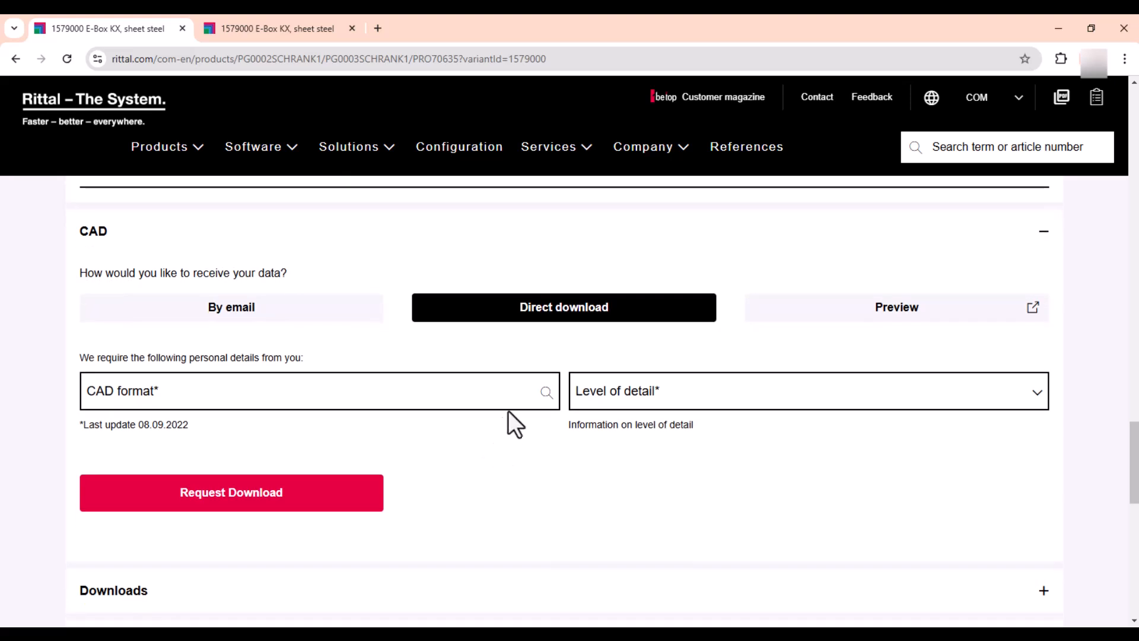
- Set the CAD format for the download to STEP AP214 (3d)
{"action": "left_click", "coordinate": [509, 404]}
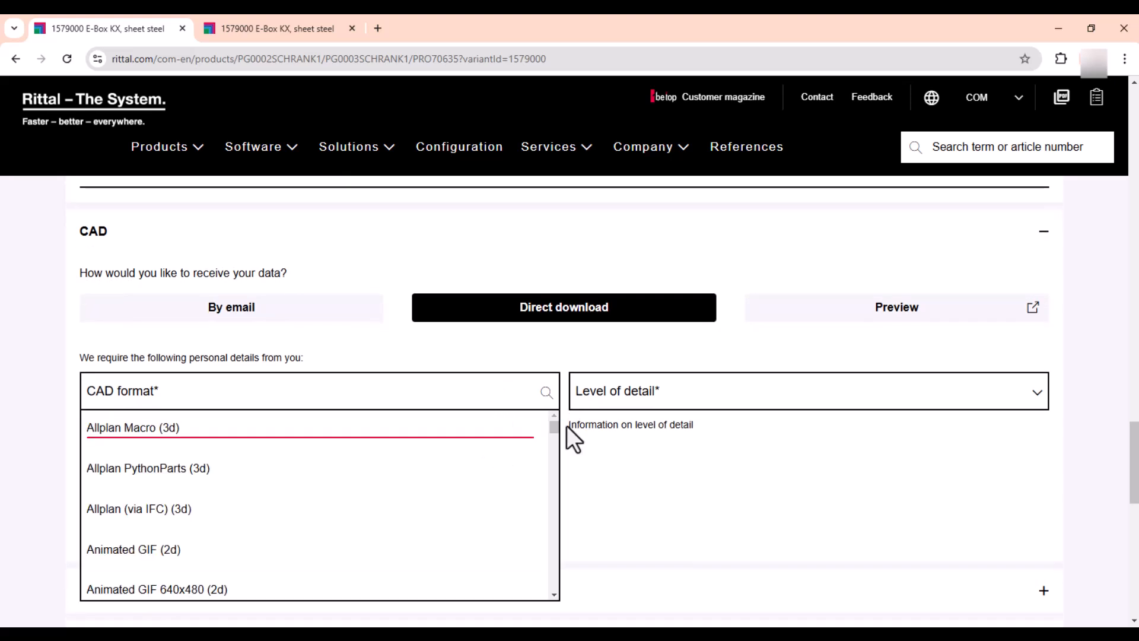
{"action": "left_click_drag", "start_coordinate": [552, 429], "coordinate": [606, 578]}
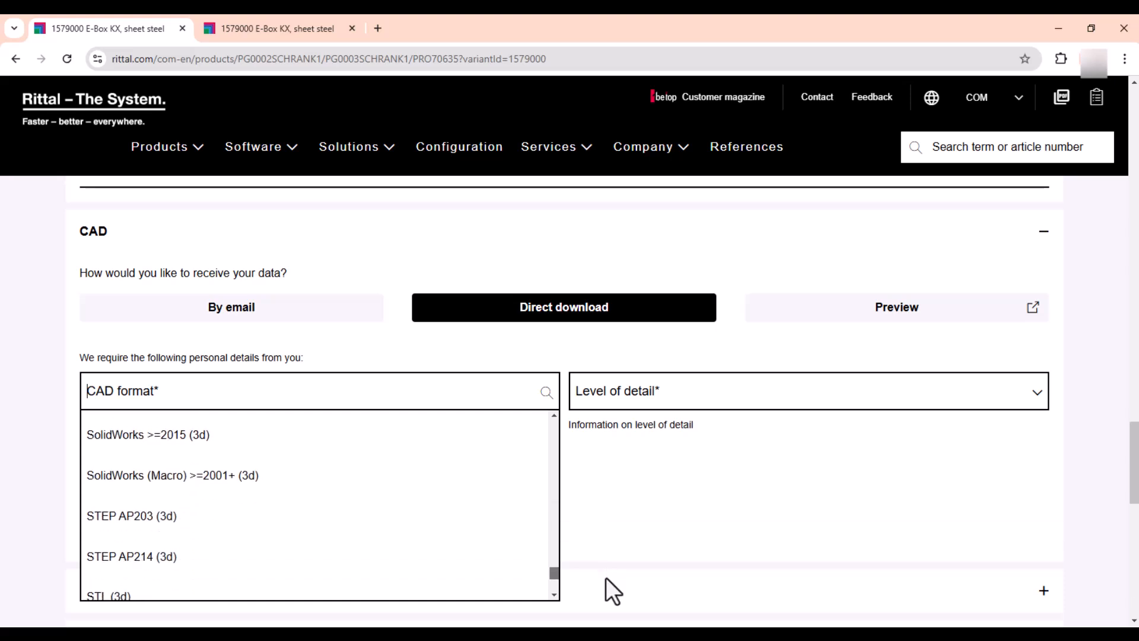
{"action": "left_click", "coordinate": [157, 548]}
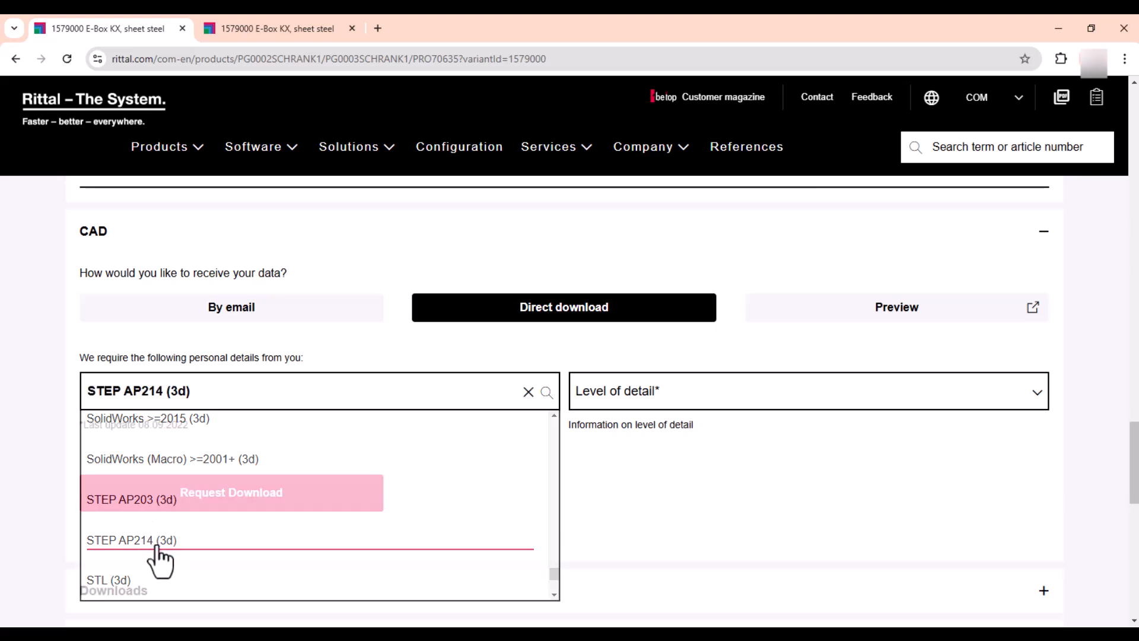
- Set the level of detail to high, then request and download the enclosure's CAD file
{"action": "left_click", "coordinate": [715, 398]}
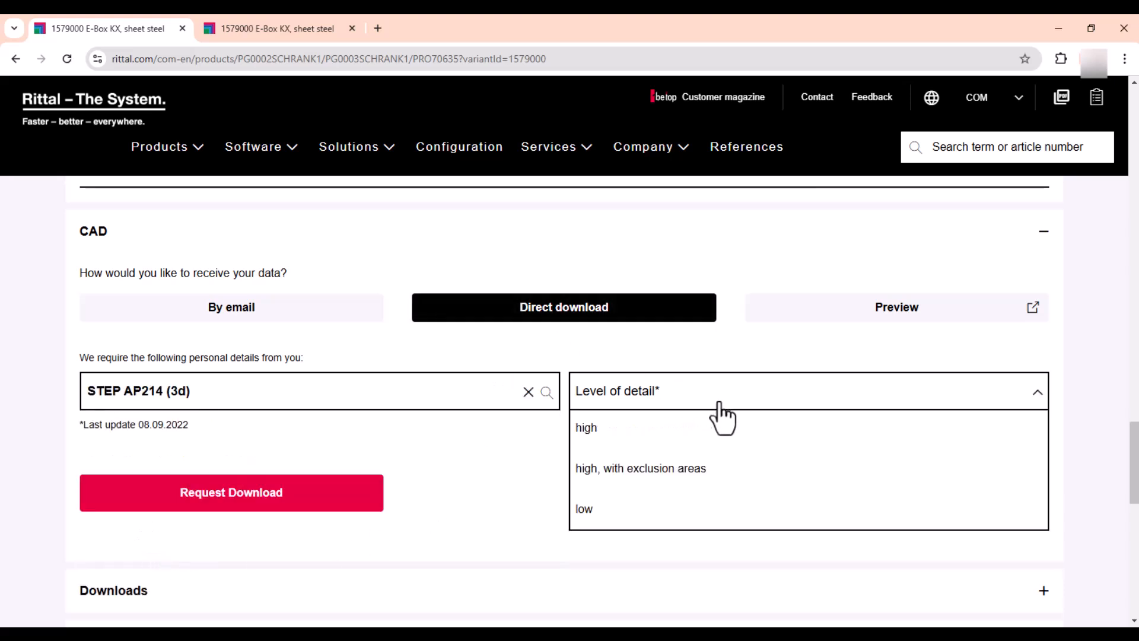
{"action": "left_click", "coordinate": [593, 440]}
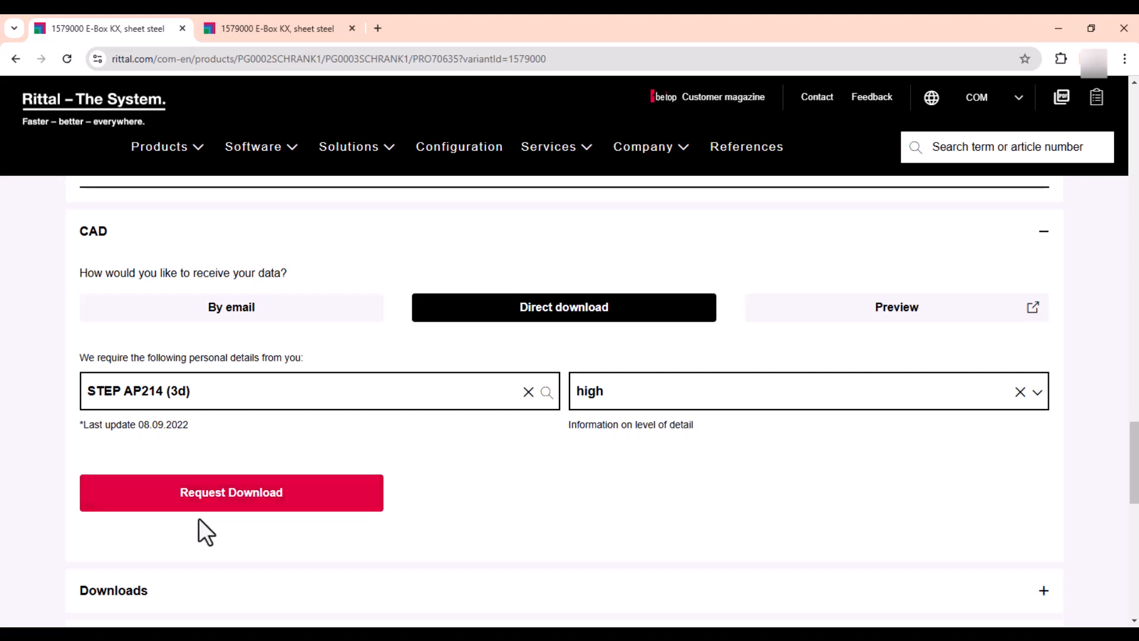
{"action": "left_click", "coordinate": [227, 504]}
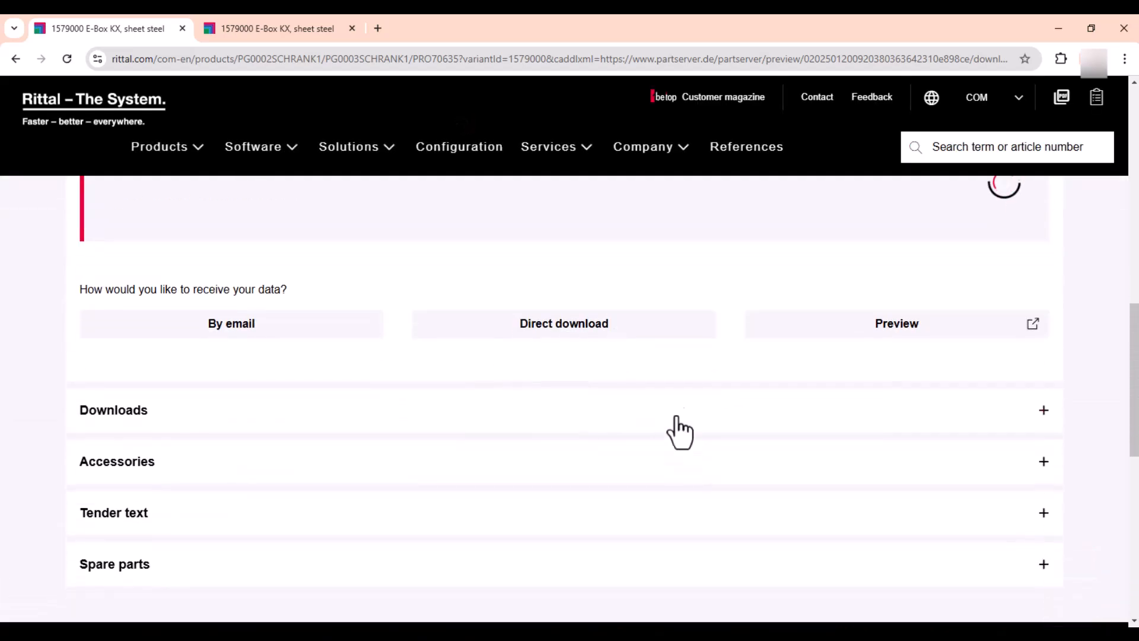
{"action": "scroll", "coordinate": [403, 275], "scroll_direction": "up", "scroll_amount": 1}
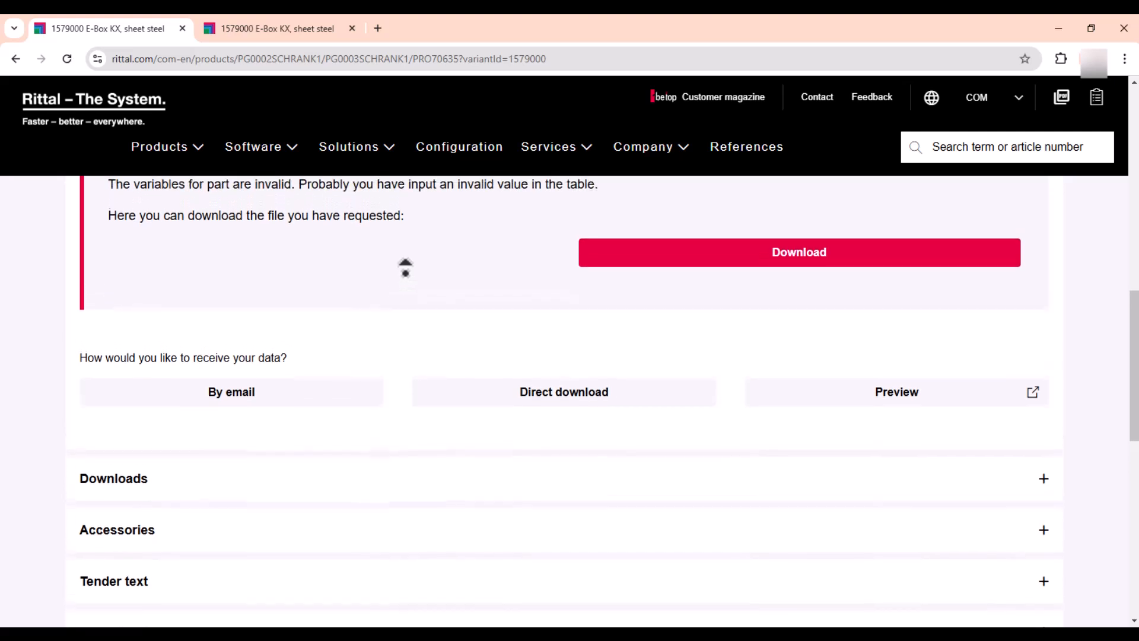
{"action": "left_click", "coordinate": [676, 317]}
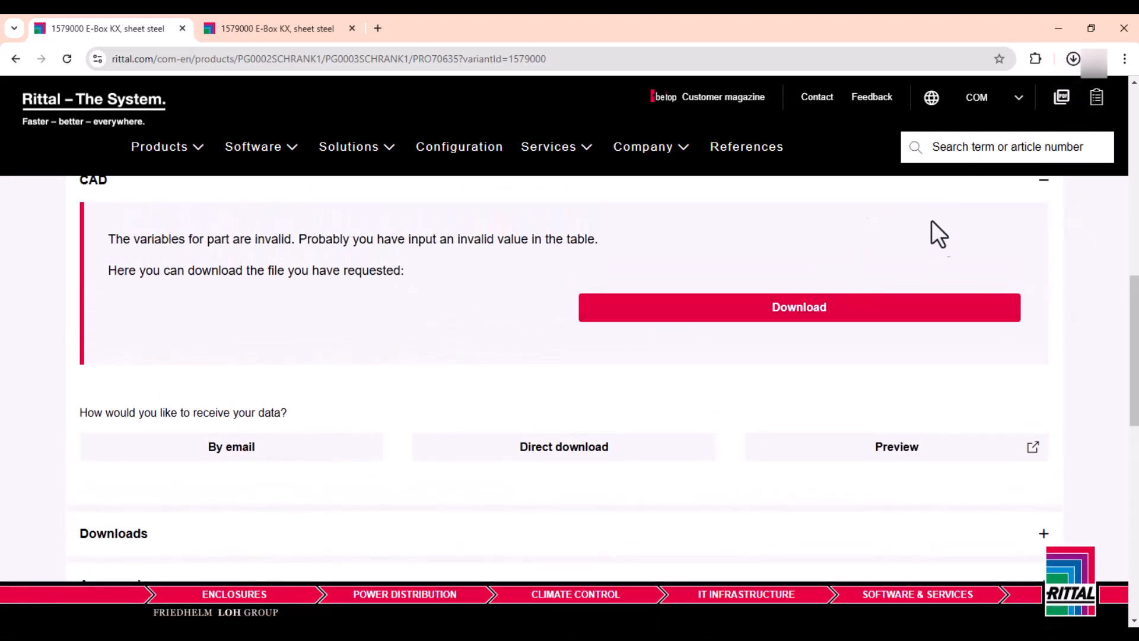
{"action": "left_click", "coordinate": [806, 305]}
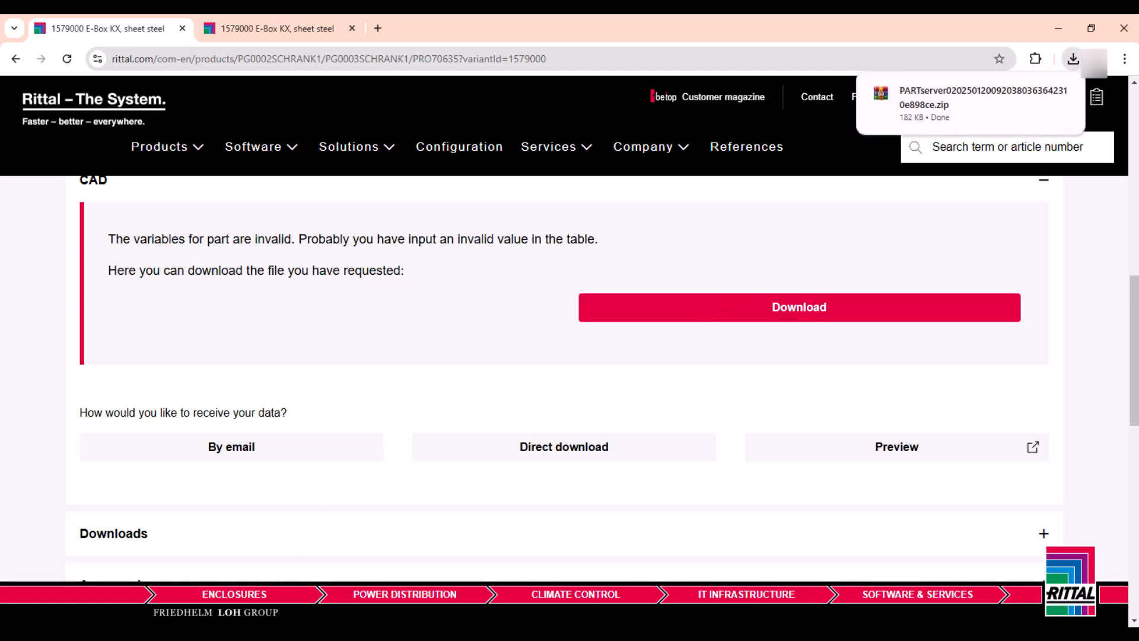
- Switch to the Downloads folder in File Explorer and extract today's PARTserver zip archive into a folder of the same name
{"action": "key", "text": "alt+Tab"}
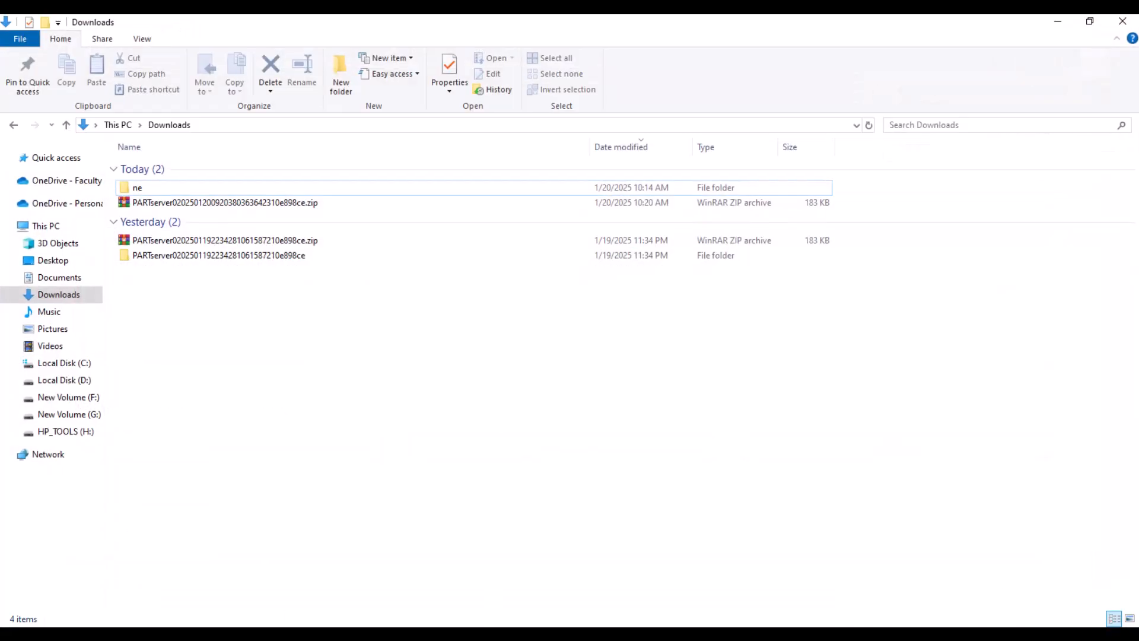
{"action": "left_click", "coordinate": [189, 205]}
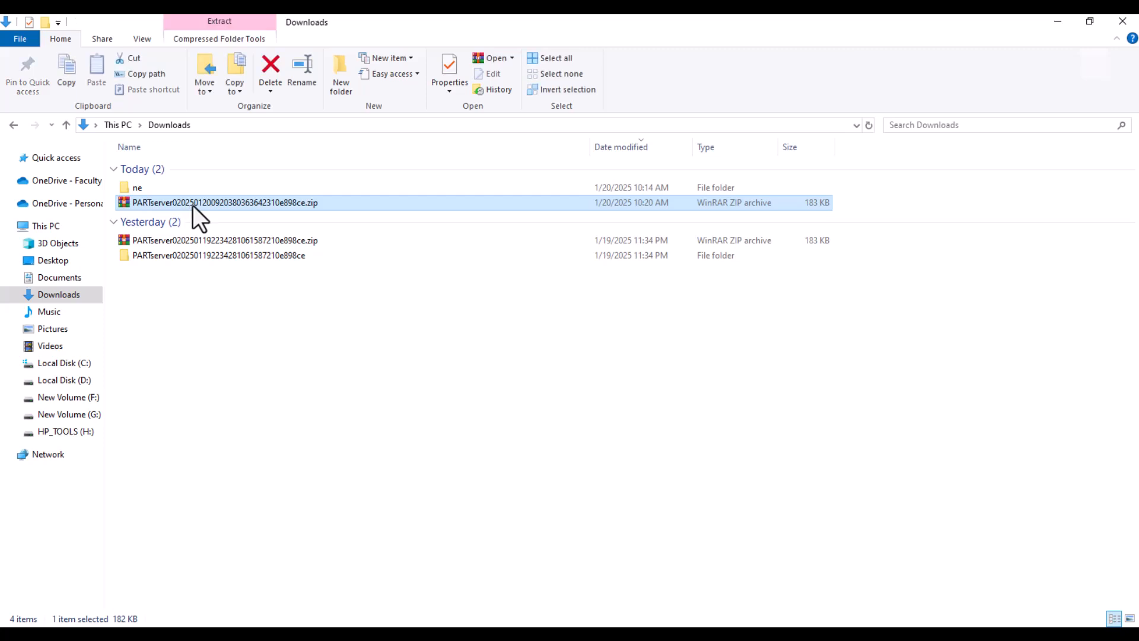
{"action": "right_click", "coordinate": [200, 207]}
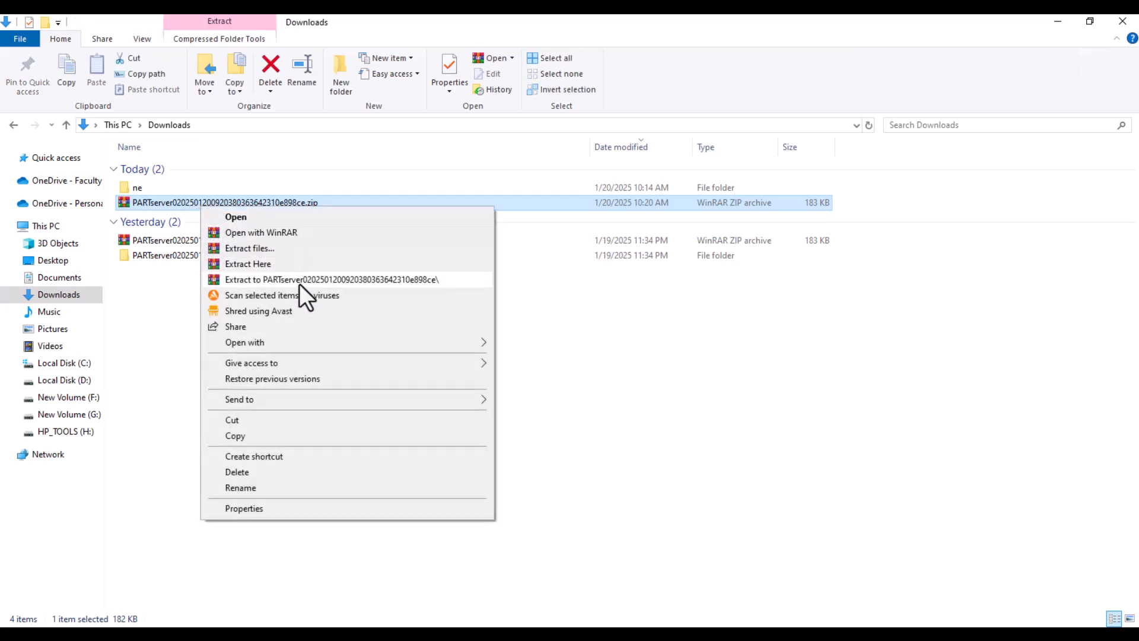
{"action": "left_click", "coordinate": [298, 280]}
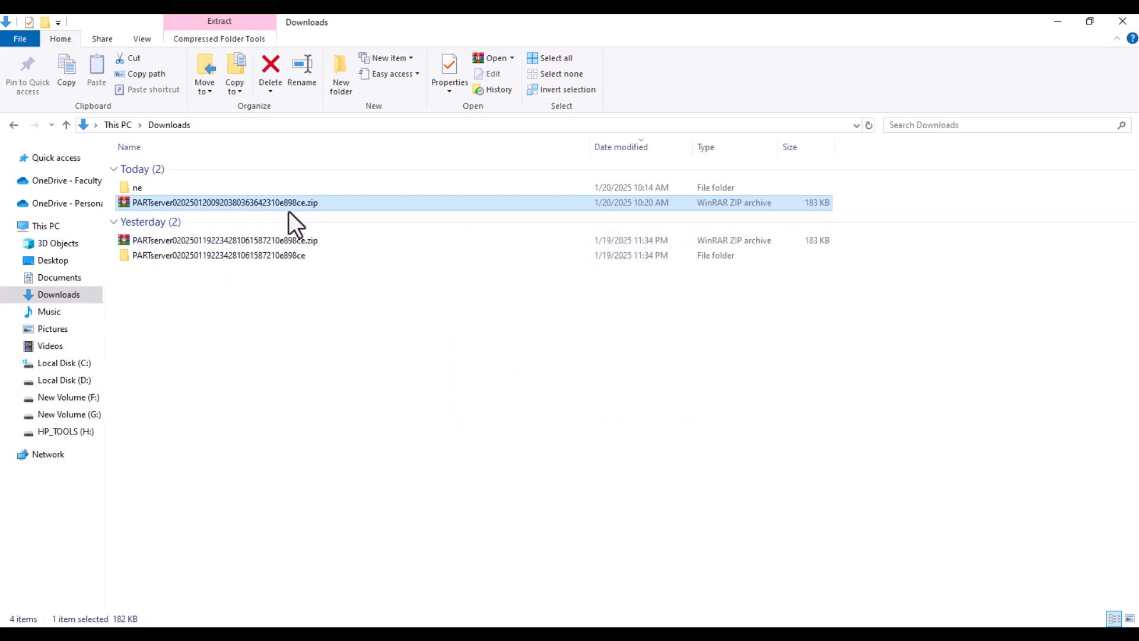
- Open the newly extracted folder, select 1579.000 (1).stp and widen the name column to fit the file names
{"action": "double_click", "coordinate": [219, 217]}
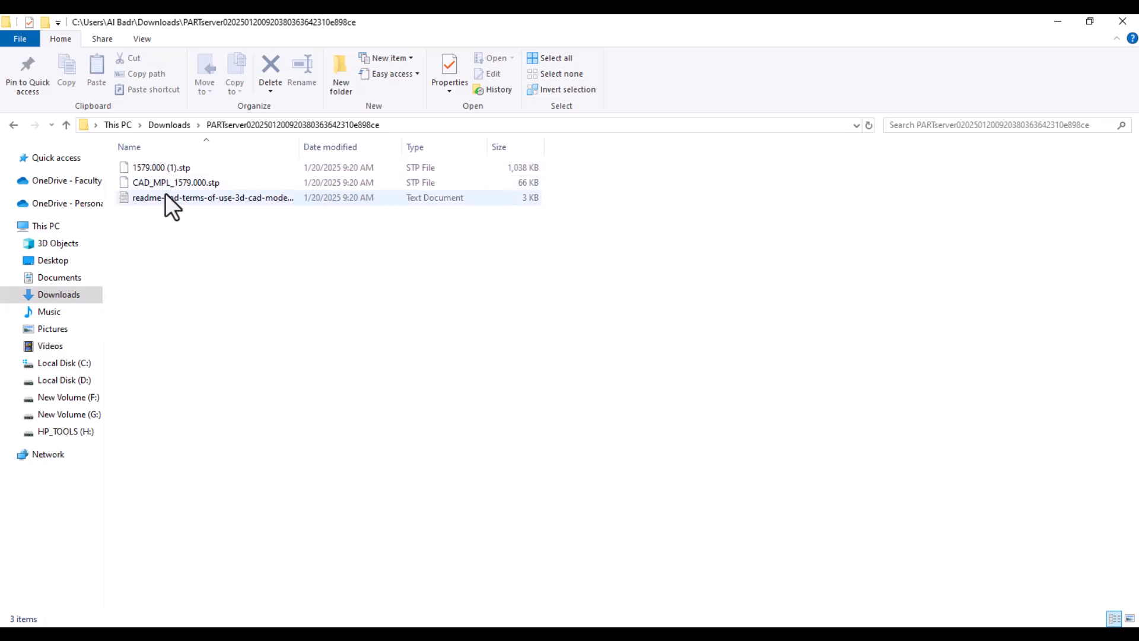
{"action": "left_click", "coordinate": [140, 170]}
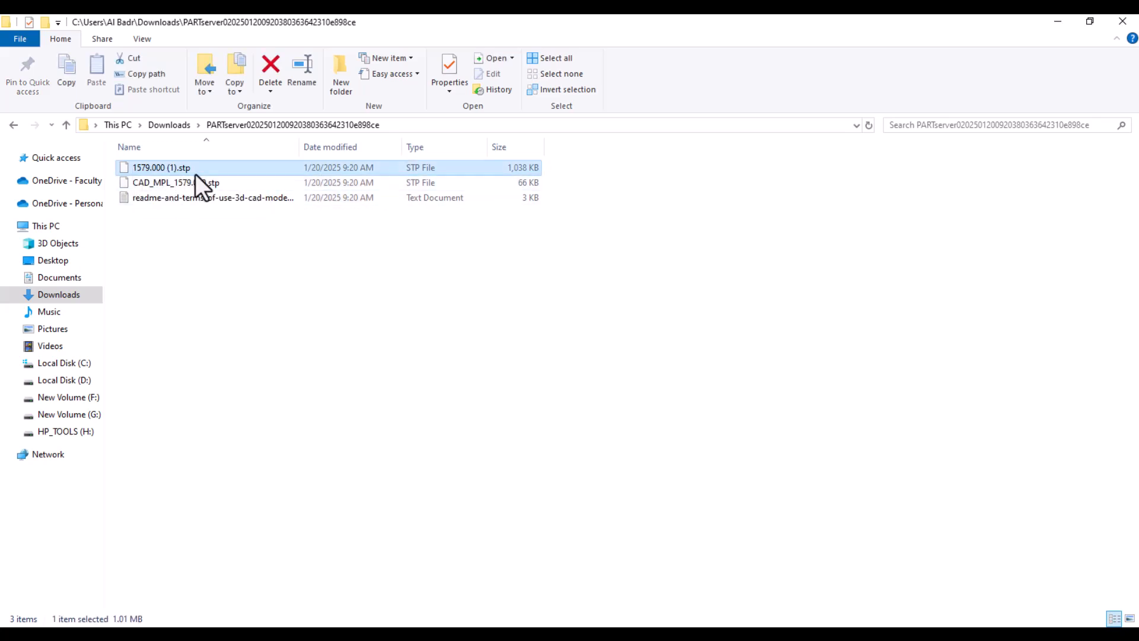
{"action": "double_click", "coordinate": [300, 147]}
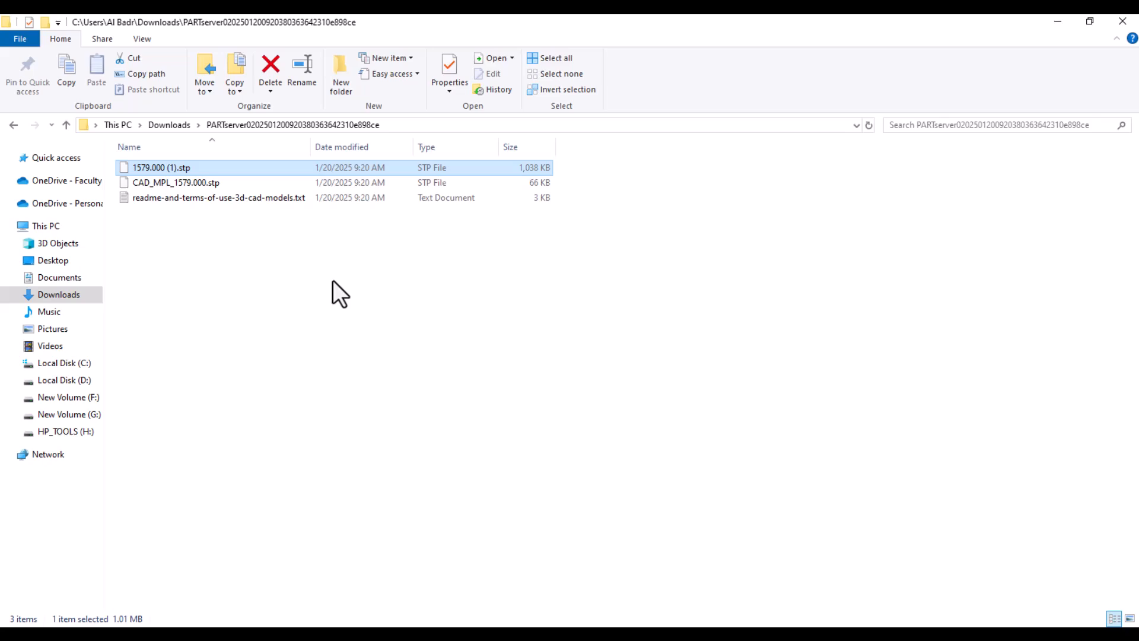
- Switch to EPLAN Electric P8 and import 1579.000 (1).stp from the newly extracted Downloads folder as a STEP layout space
{"action": "left_click", "coordinate": [339, 634]}
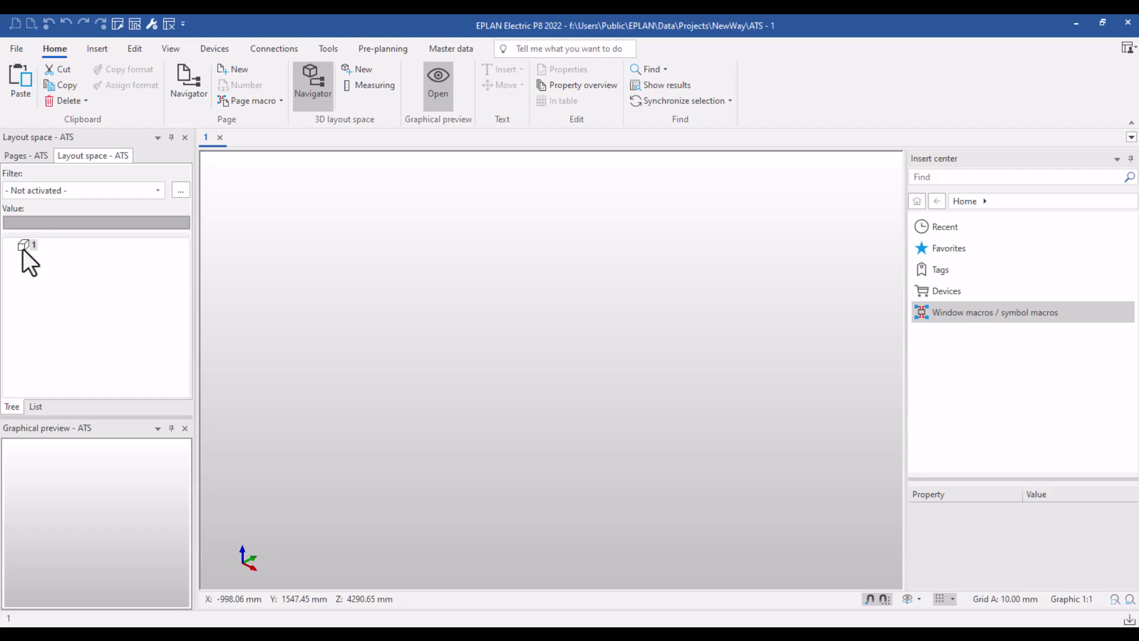
{"action": "left_click", "coordinate": [26, 49]}
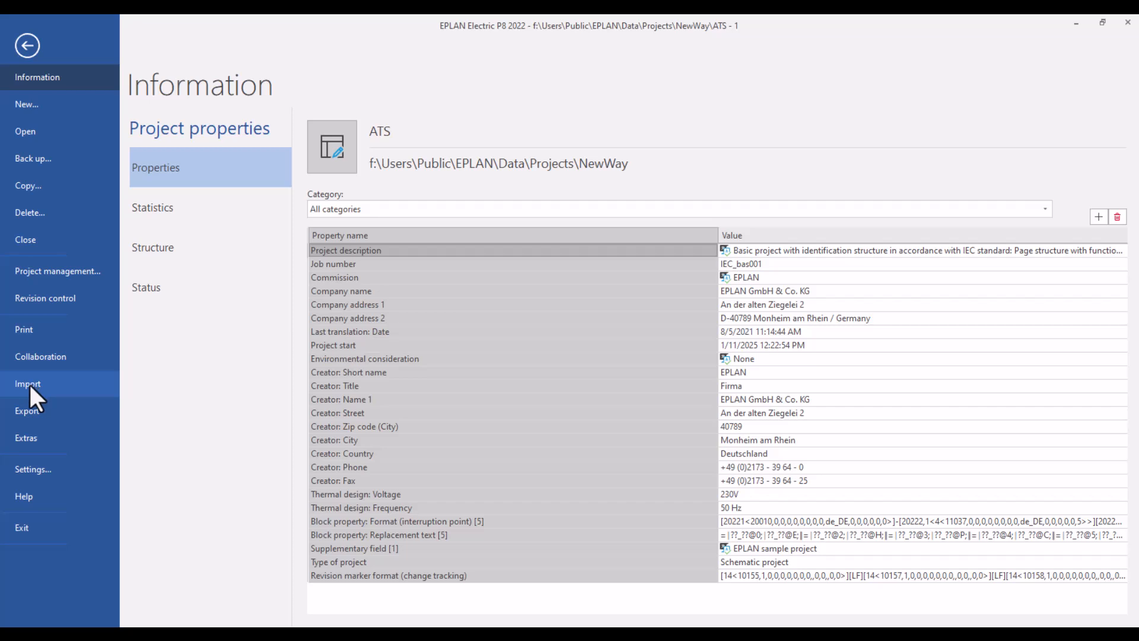
{"action": "left_click", "coordinate": [29, 383]}
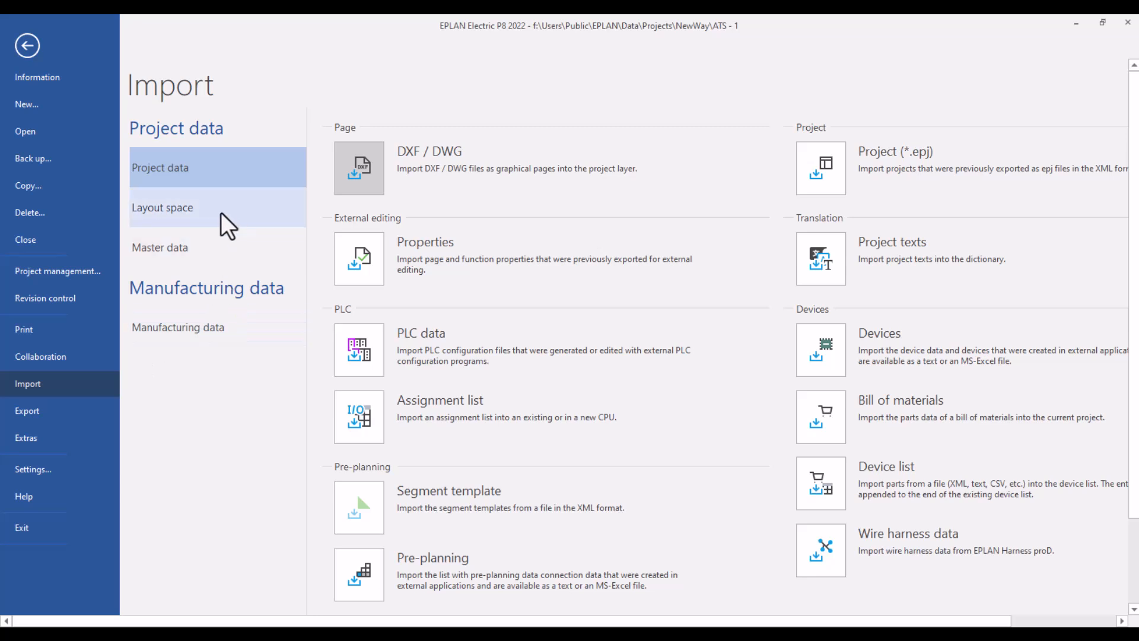
{"action": "left_click", "coordinate": [186, 211]}
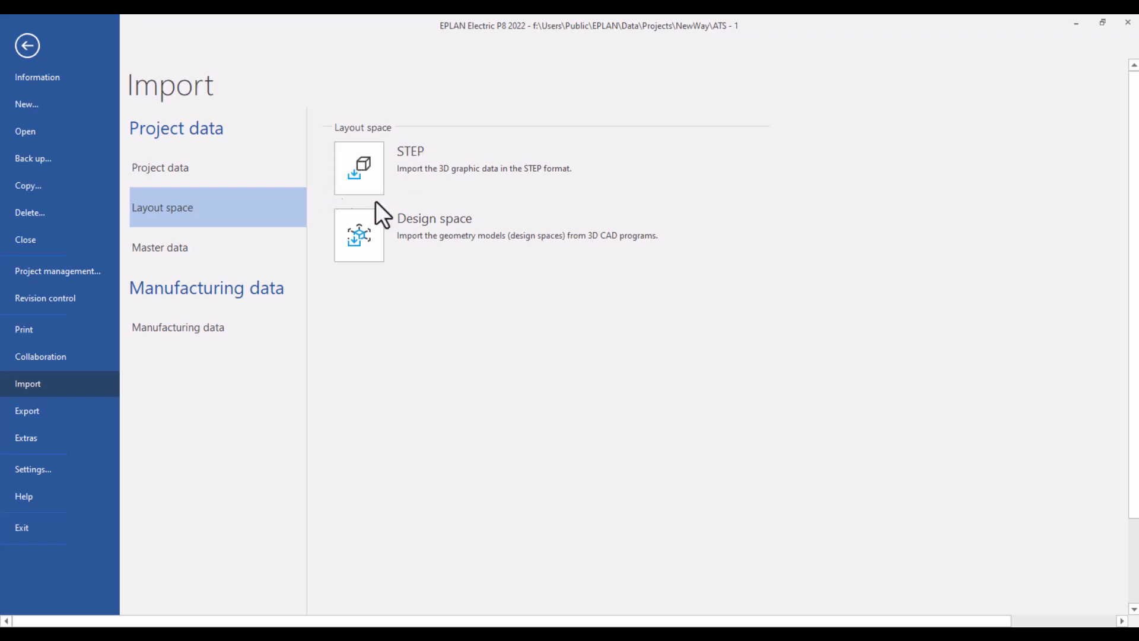
{"action": "left_click", "coordinate": [364, 172]}
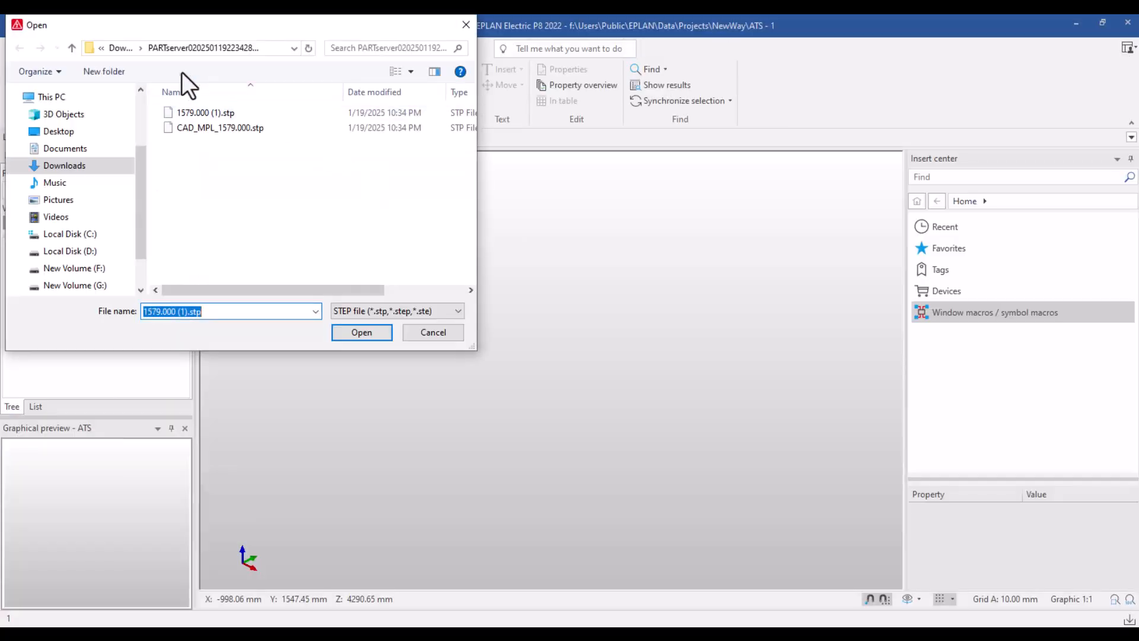
{"action": "left_click", "coordinate": [122, 47]}
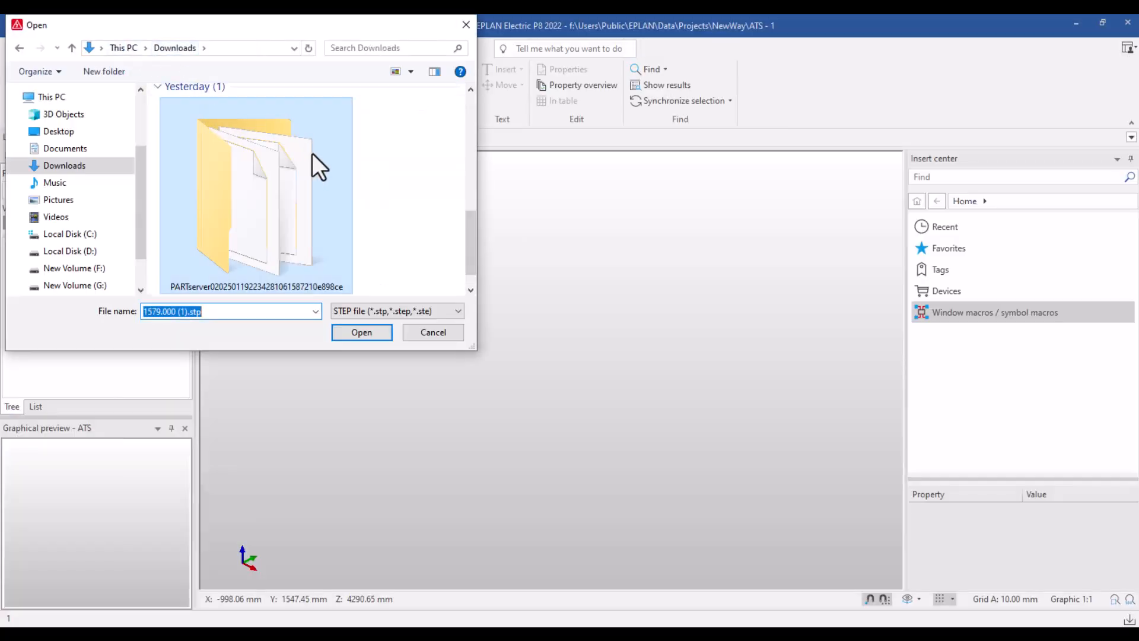
{"action": "left_click_drag", "start_coordinate": [471, 236], "coordinate": [450, 115]}
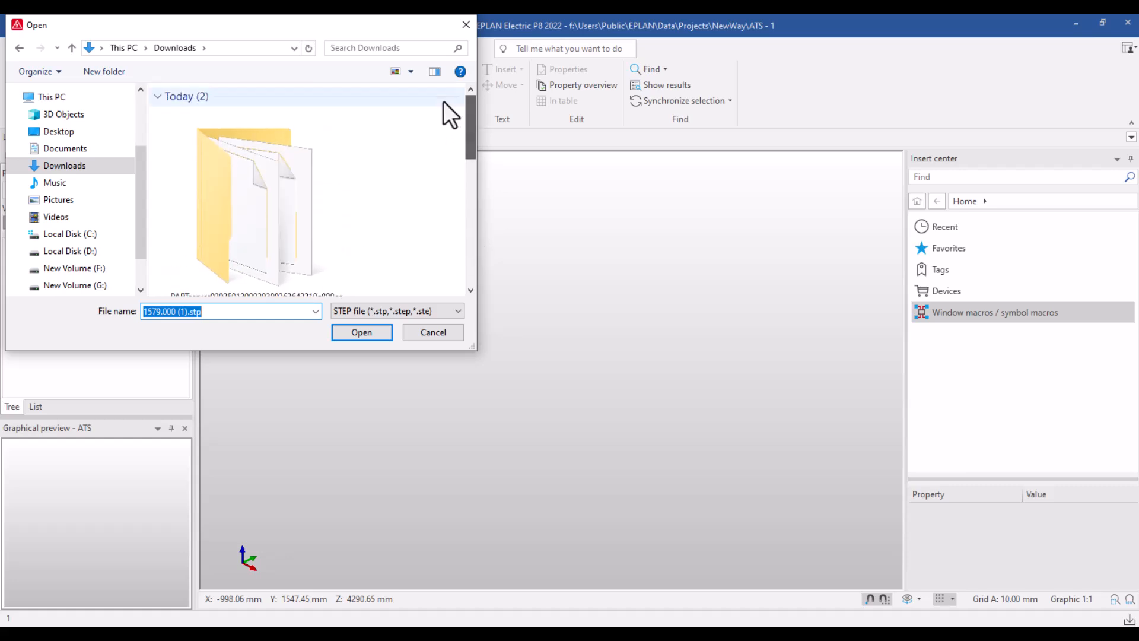
{"action": "double_click", "coordinate": [304, 172]}
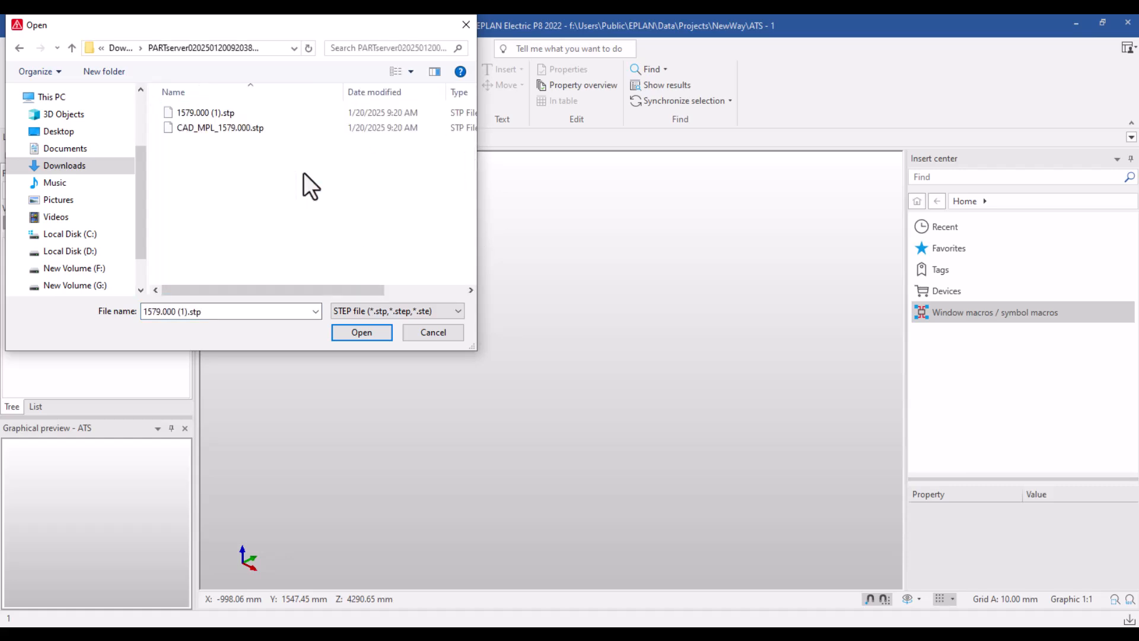
{"action": "left_click", "coordinate": [179, 111]}
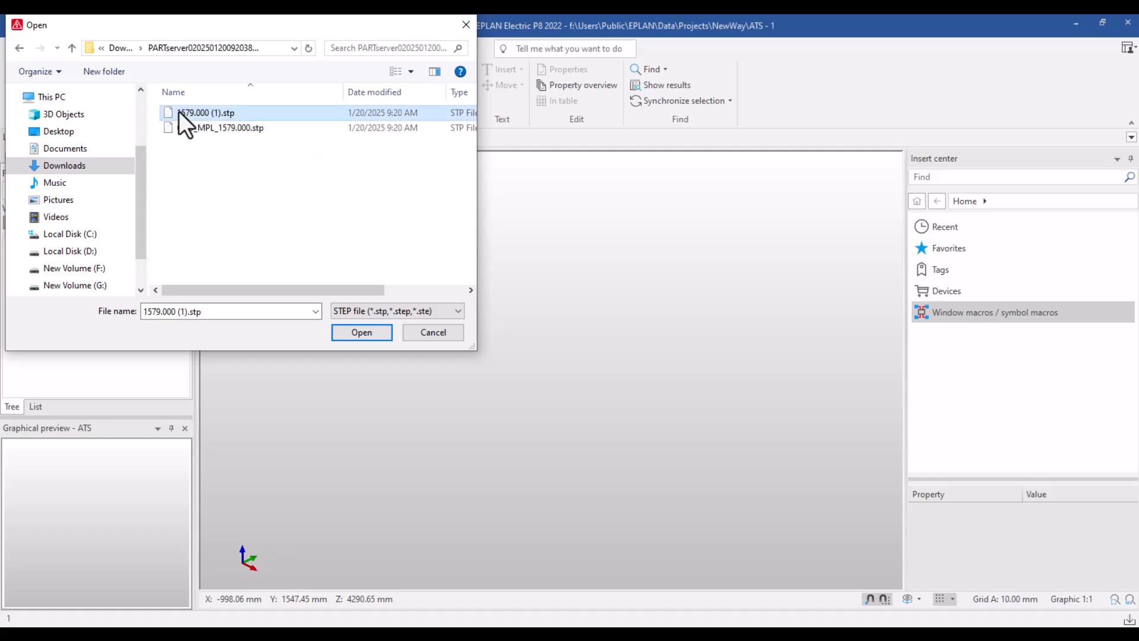
{"action": "double_click", "coordinate": [200, 115]}
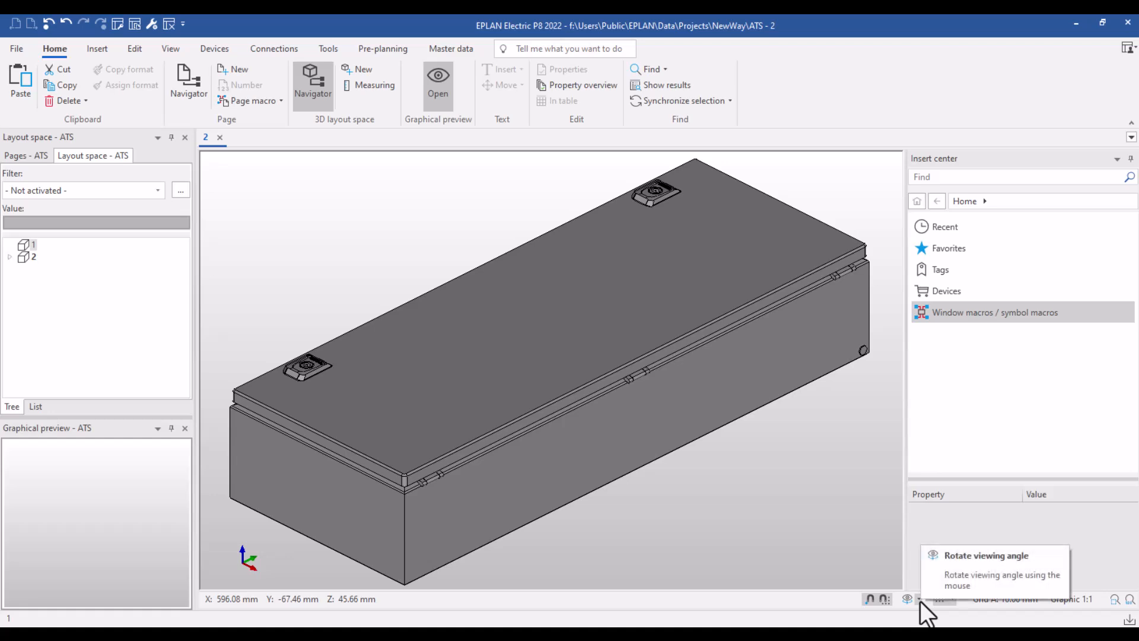
- Examine the imported enclosure from the front and right 3D viewpoints, and return to an isometric view facing the lock side
{"action": "left_click", "coordinate": [168, 51]}
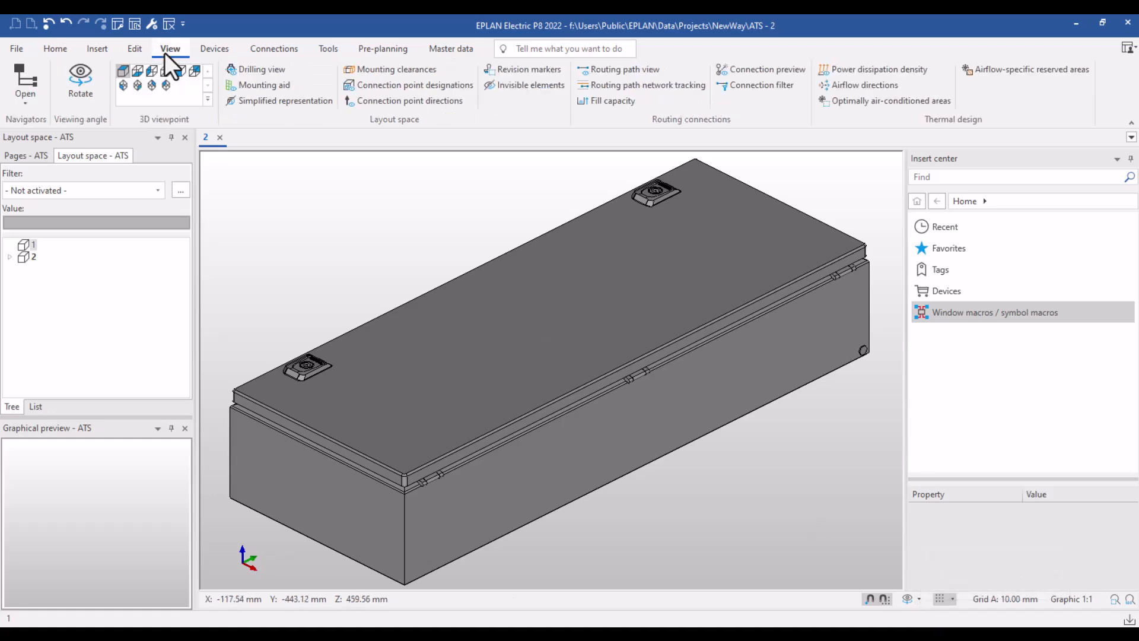
{"action": "left_click", "coordinate": [183, 72]}
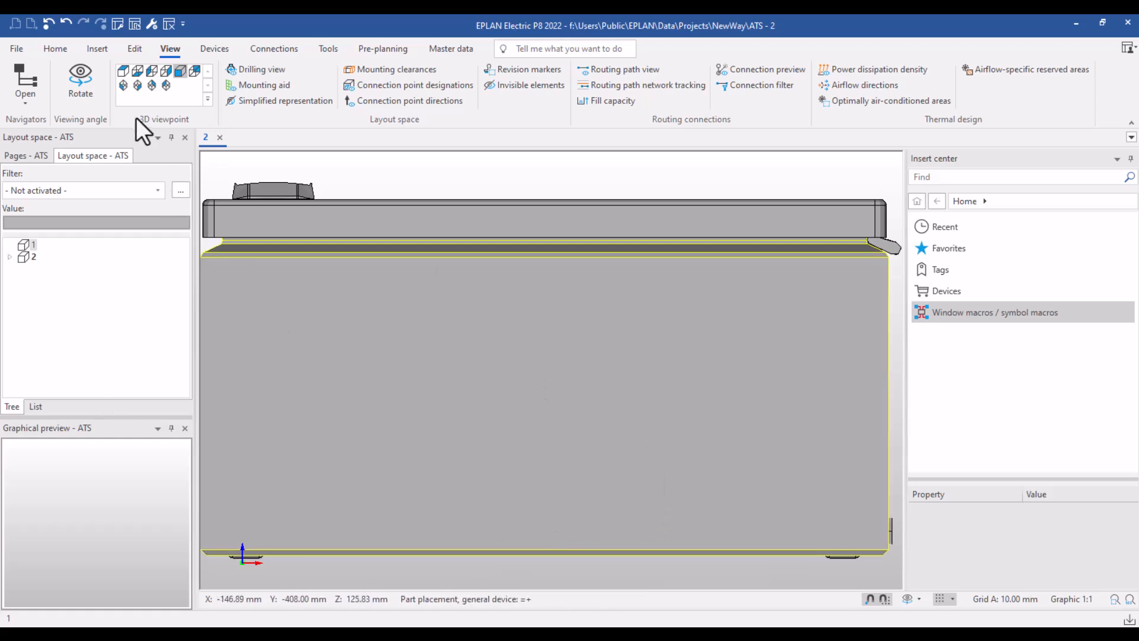
{"action": "left_click", "coordinate": [165, 74]}
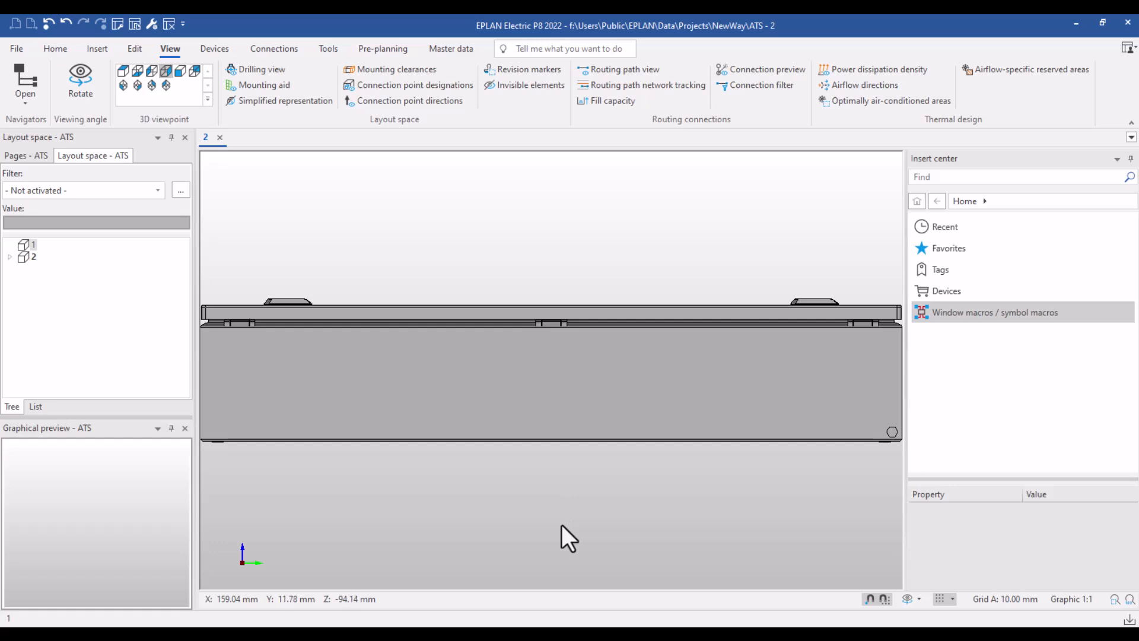
{"action": "scroll", "coordinate": [561, 525], "scroll_direction": "down", "scroll_amount": 3}
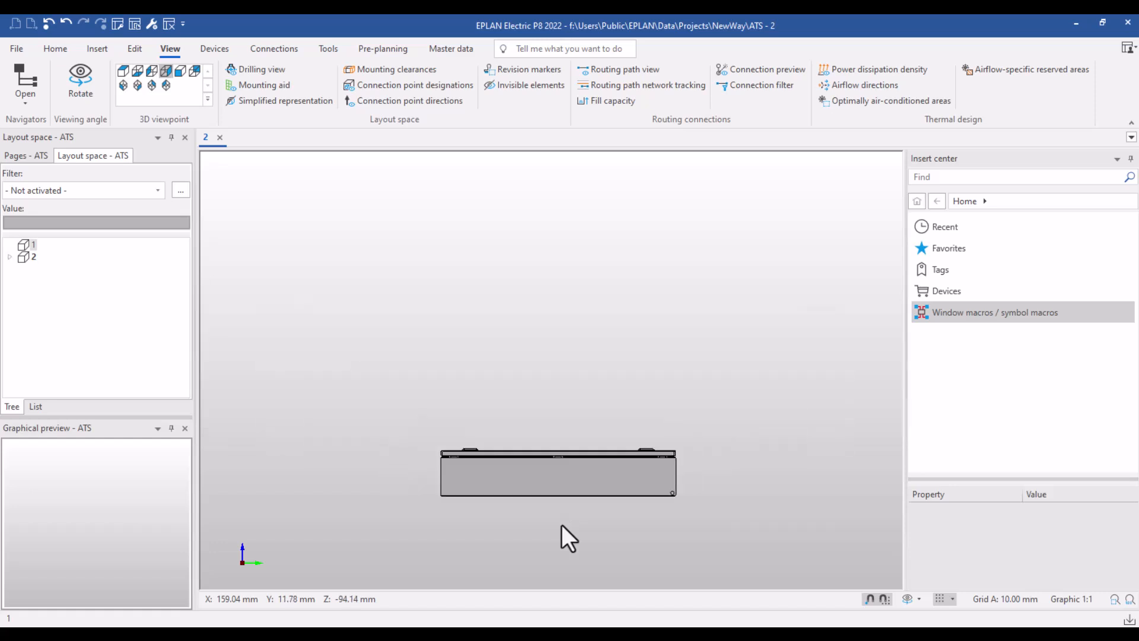
{"action": "left_click", "coordinate": [918, 599]}
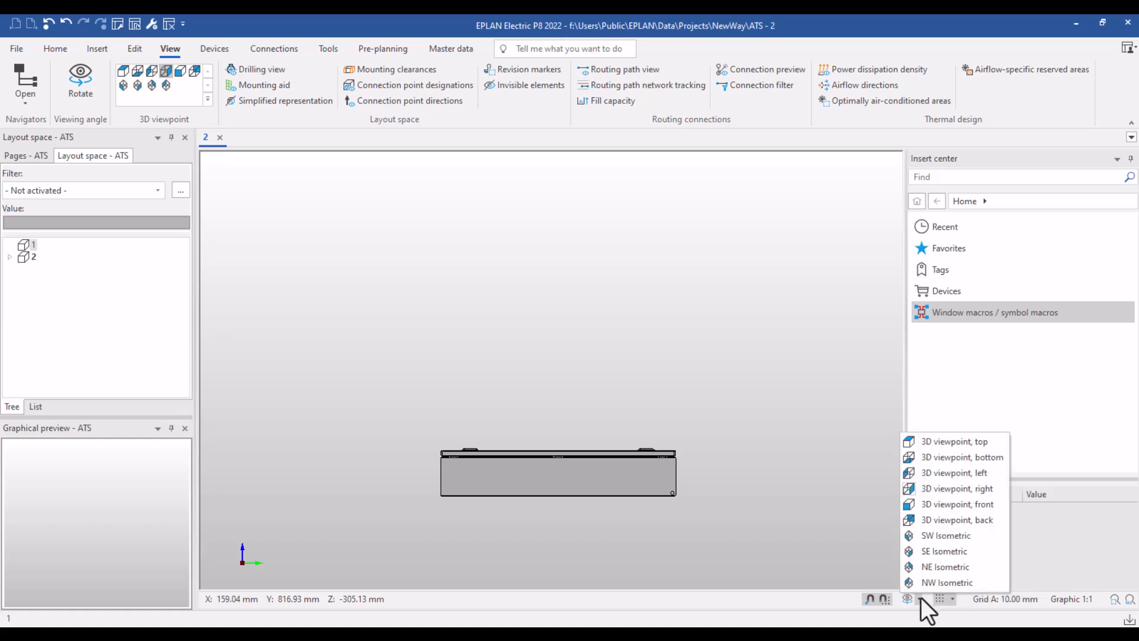
{"action": "left_click", "coordinate": [936, 551]}
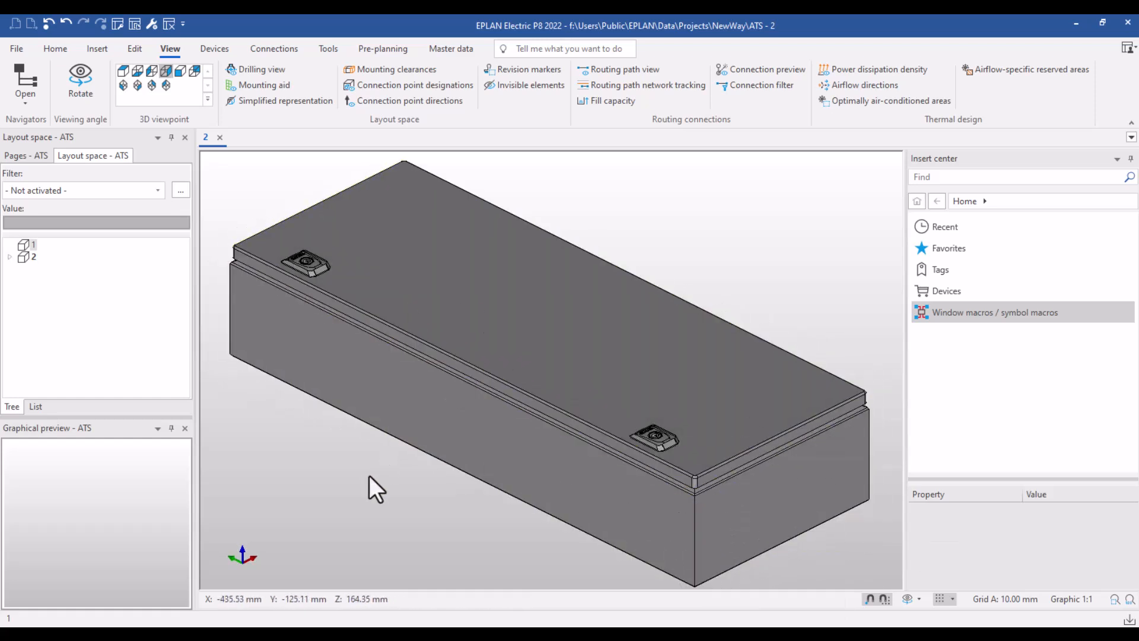
{"action": "scroll", "coordinate": [370, 481], "scroll_direction": "down", "scroll_amount": 3}
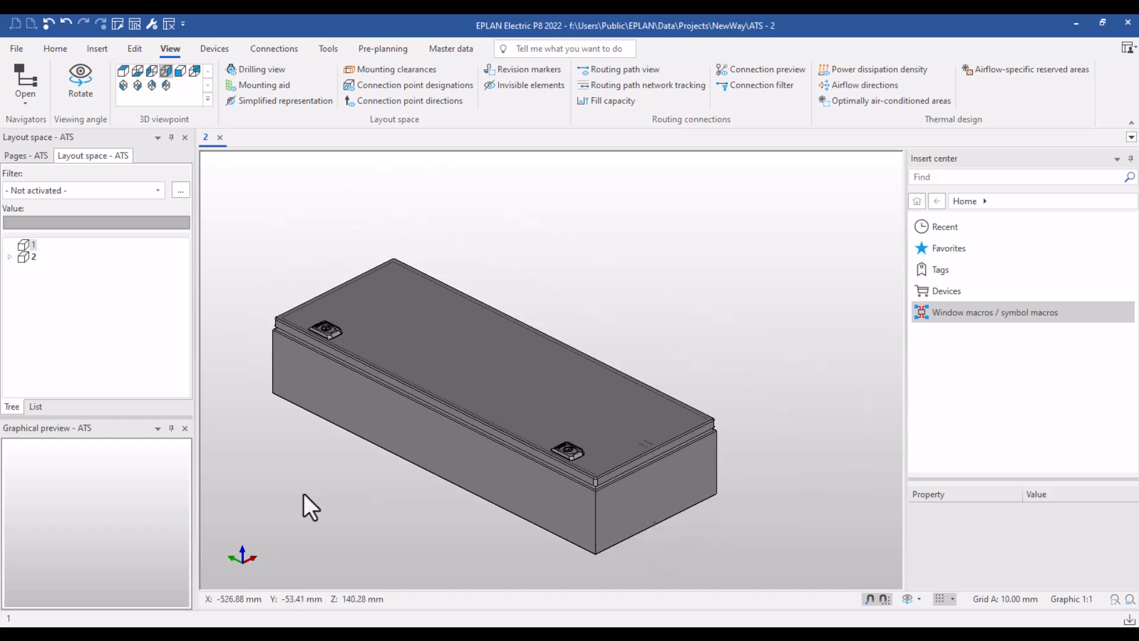
- Select the whole enclosure and rotate it 90° around the bottom edge of its short end face near the lower lock, to stand it upright
{"action": "left_click_drag", "start_coordinate": [224, 201], "coordinate": [764, 567]}
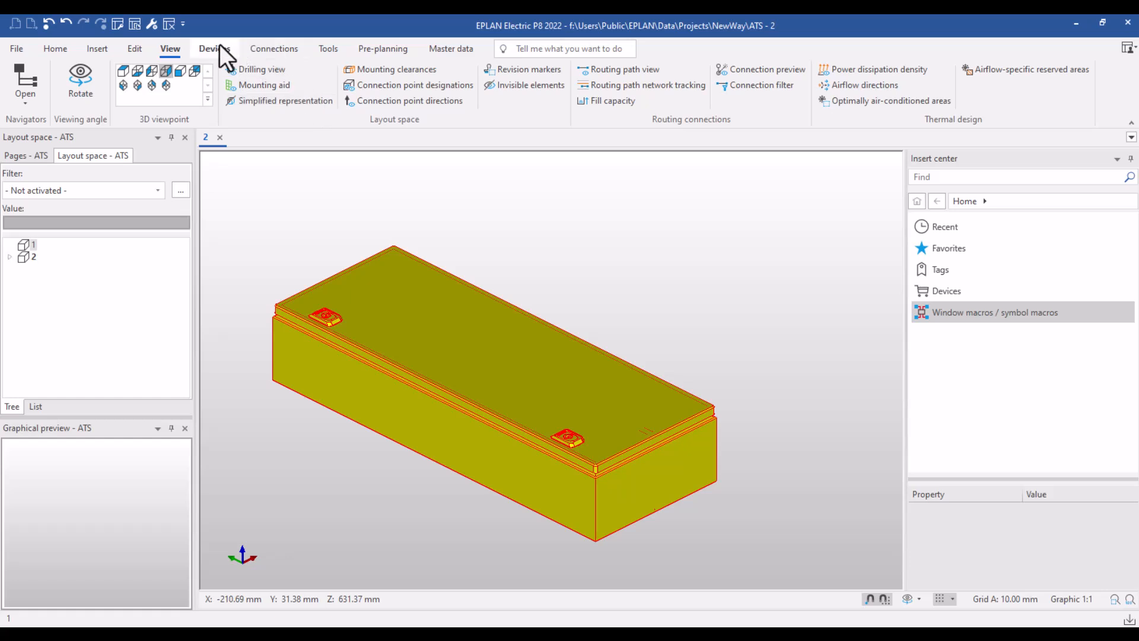
{"action": "left_click", "coordinate": [141, 50]}
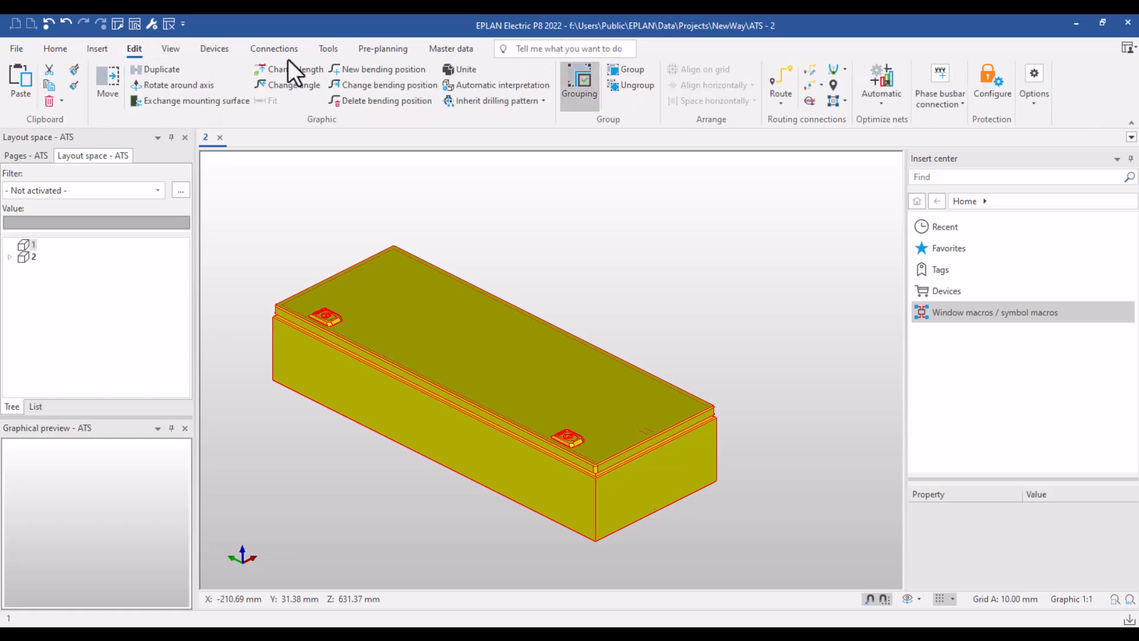
{"action": "left_click", "coordinate": [179, 84]}
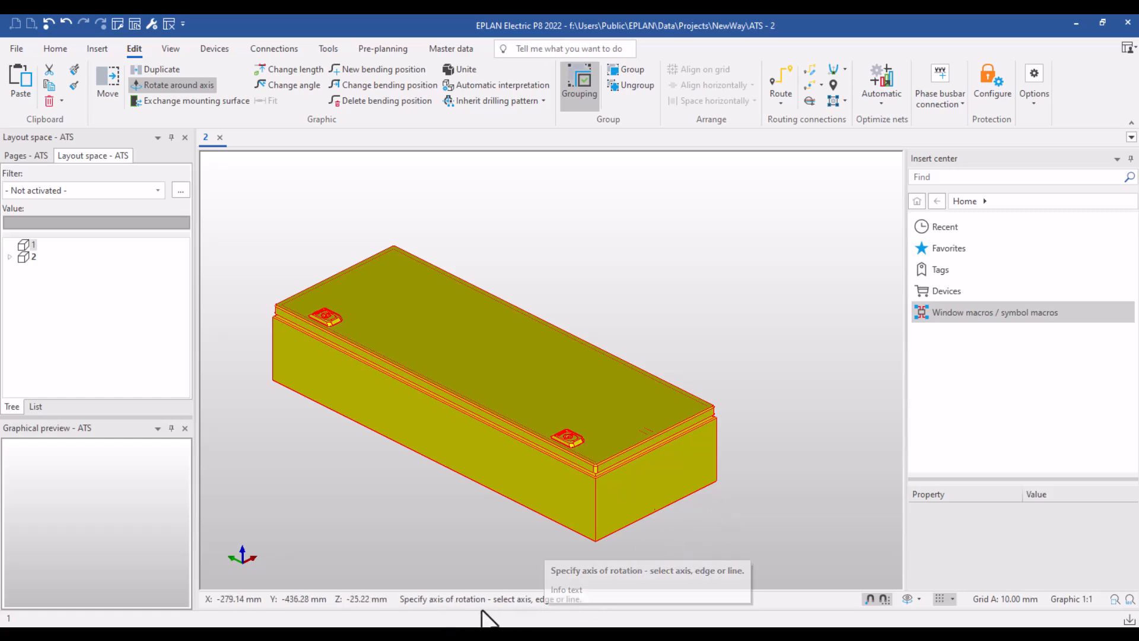
{"action": "left_click", "coordinate": [637, 521]}
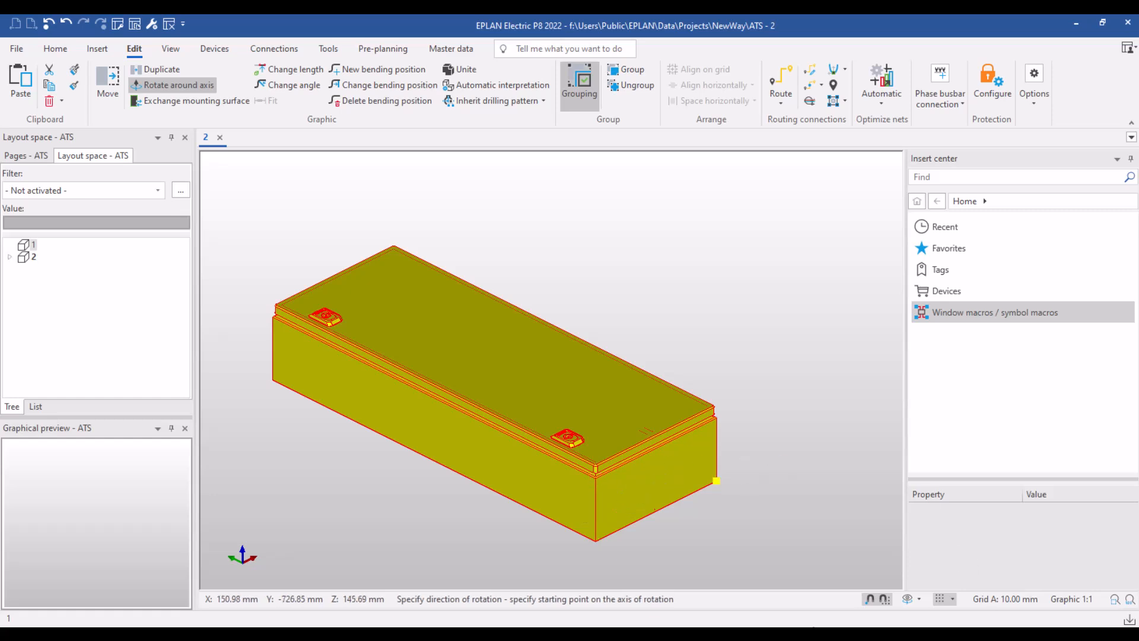
{"action": "left_click", "coordinate": [707, 526]}
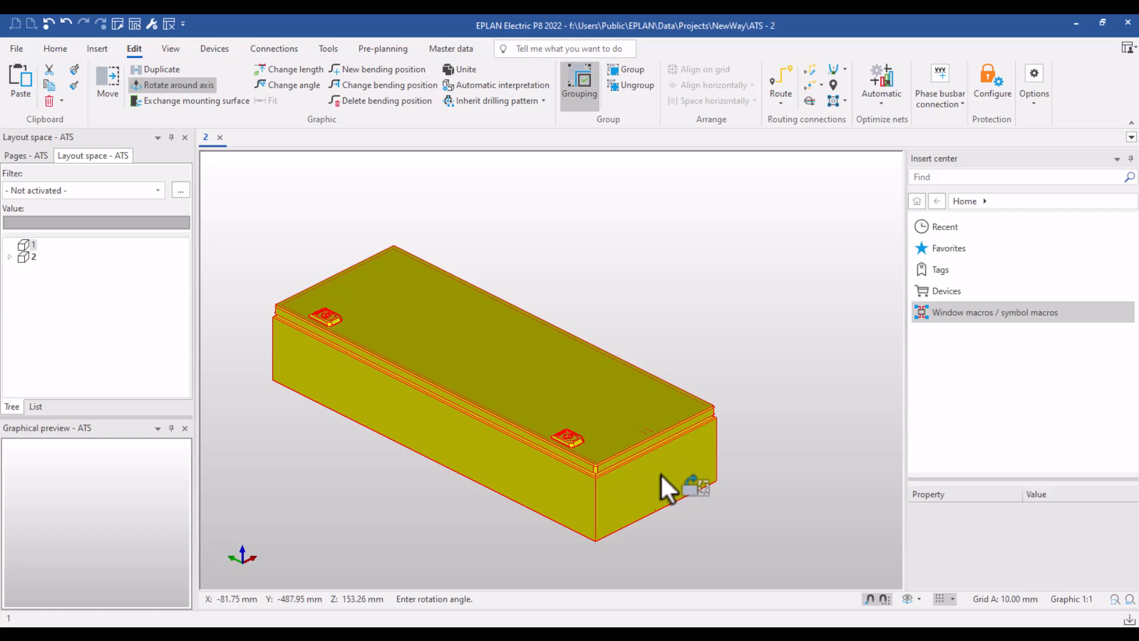
{"action": "type", "text": "90"}
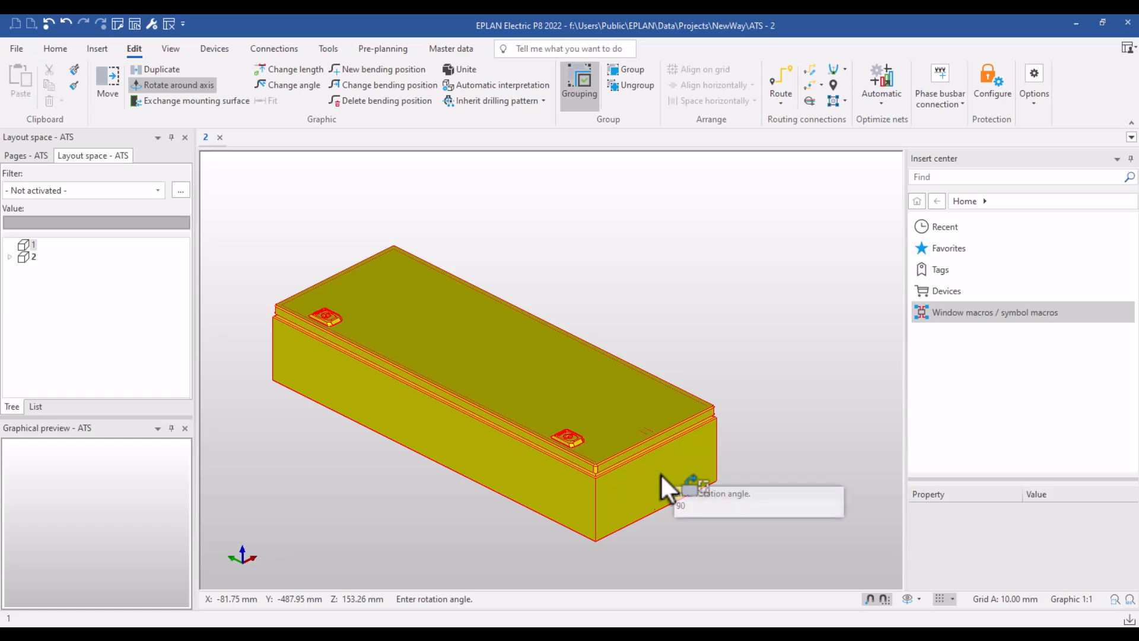
{"action": "key", "text": "Return"}
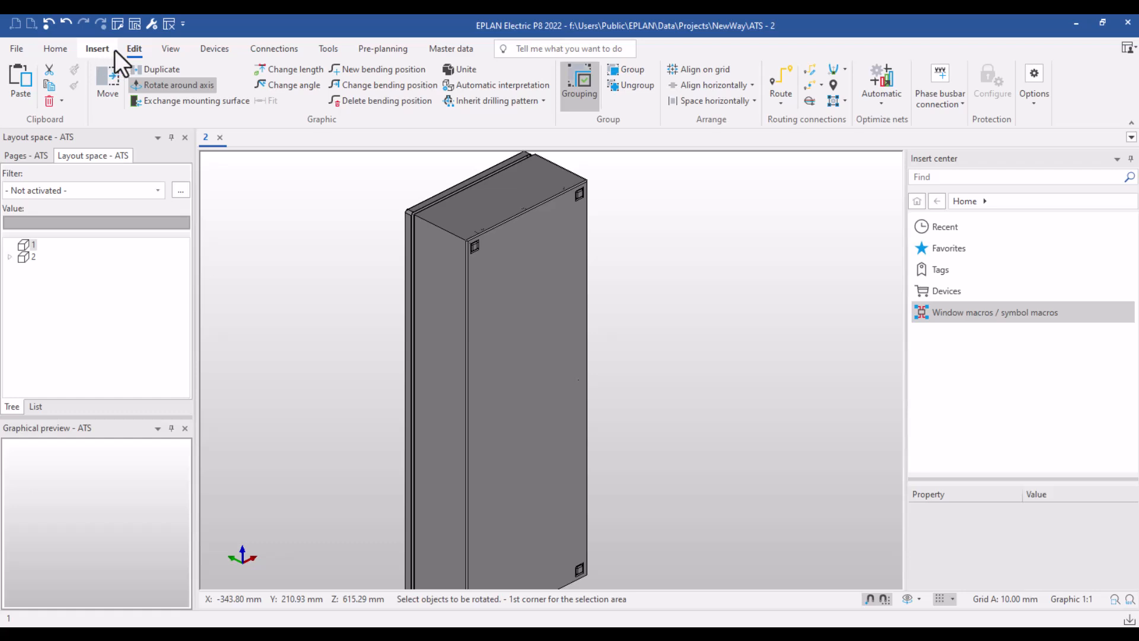
- Examine the upright enclosure from the front 3D viewpoint and leave the rotation command
{"action": "left_click", "coordinate": [168, 46]}
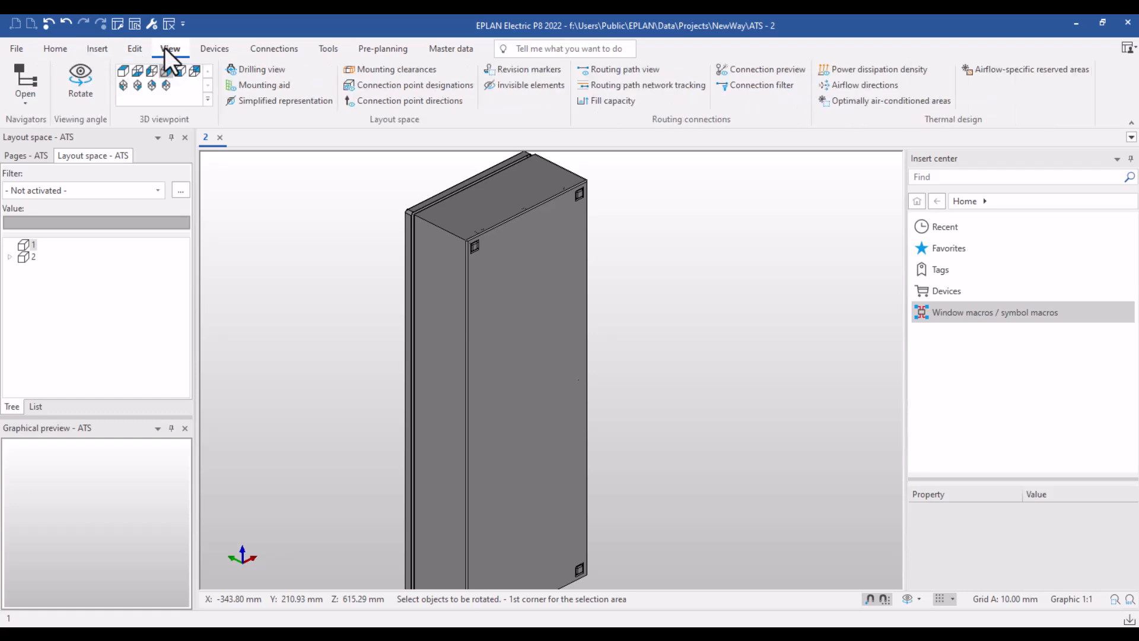
{"action": "left_click", "coordinate": [184, 77]}
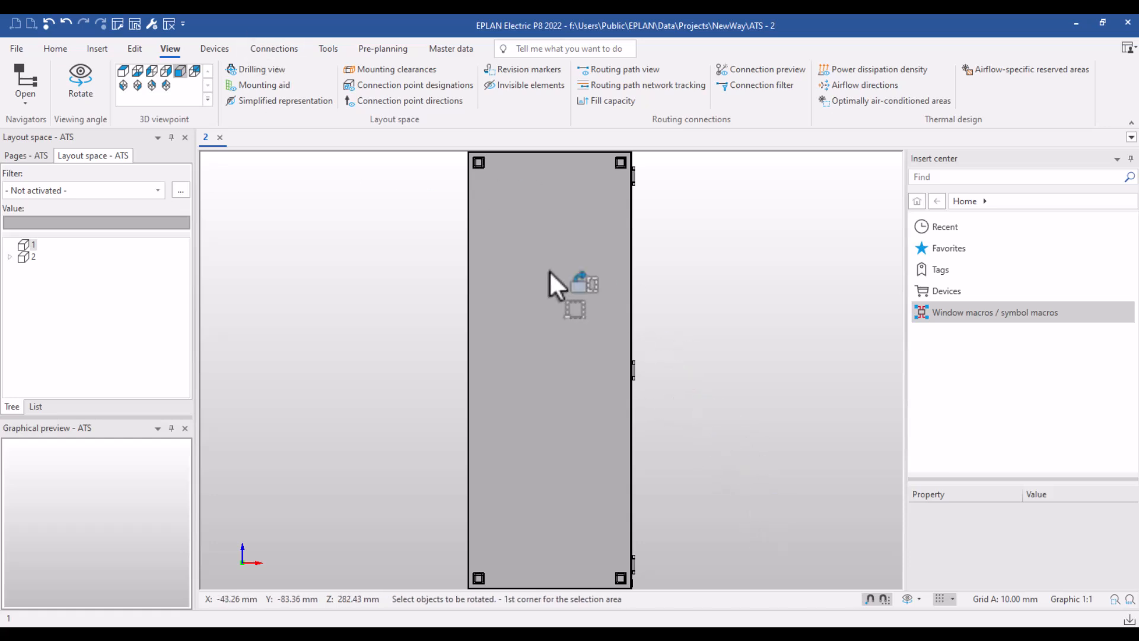
{"action": "scroll", "coordinate": [658, 322], "scroll_direction": "down", "scroll_amount": 1}
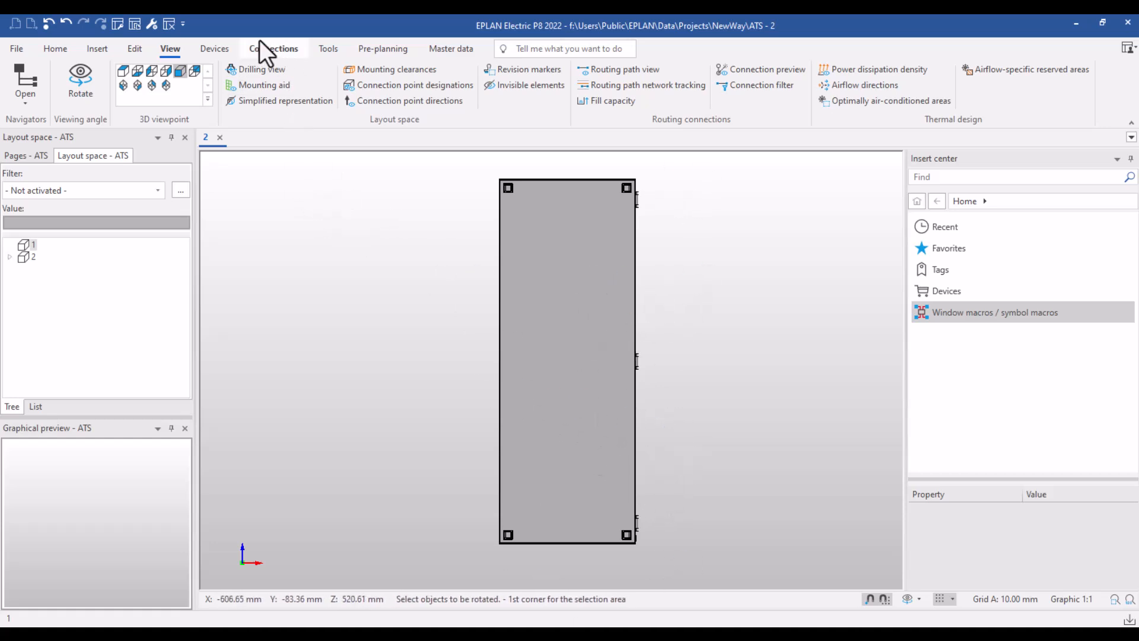
{"action": "left_click", "coordinate": [206, 52]}
{"action": "left_click", "coordinate": [131, 51]}
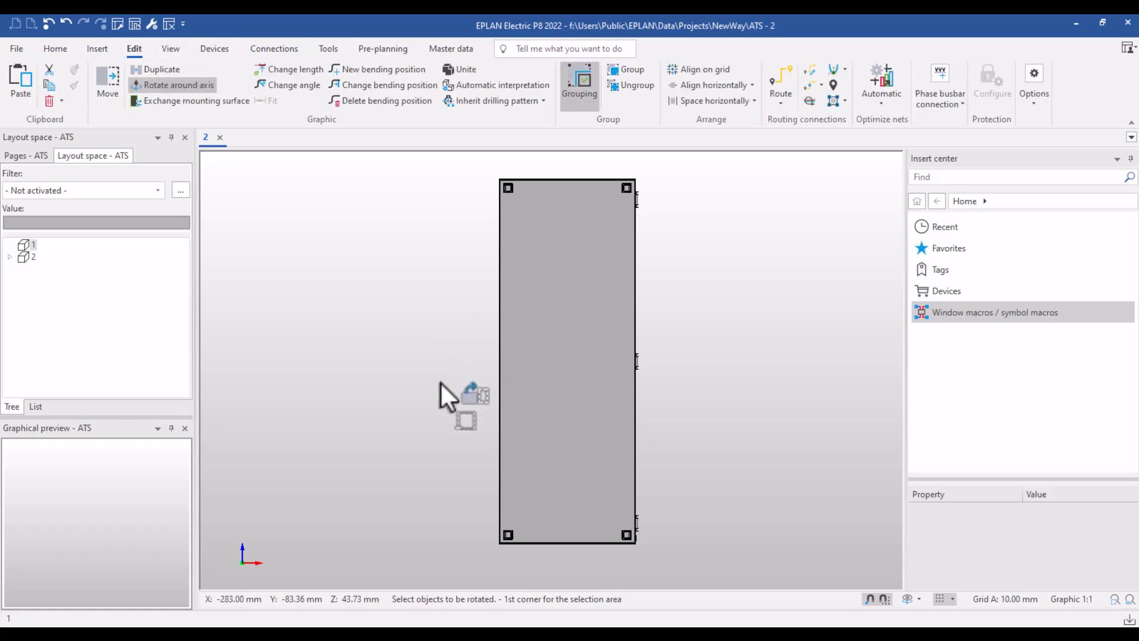
{"action": "key", "text": "Escape"}
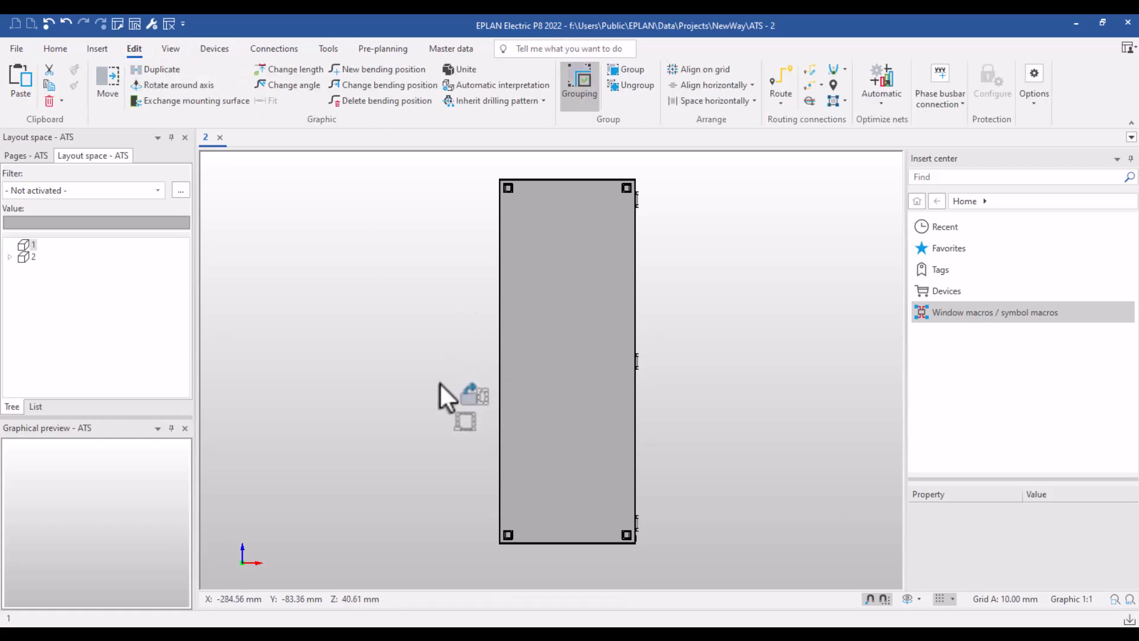
- Select the whole enclosure and rotate it 180° around the vertical edge between its rear panel and side wall
{"action": "left_click_drag", "start_coordinate": [422, 159], "coordinate": [712, 581]}
{"action": "left_click", "coordinate": [906, 598]}
{"action": "left_click_drag", "start_coordinate": [713, 511], "coordinate": [629, 528]}
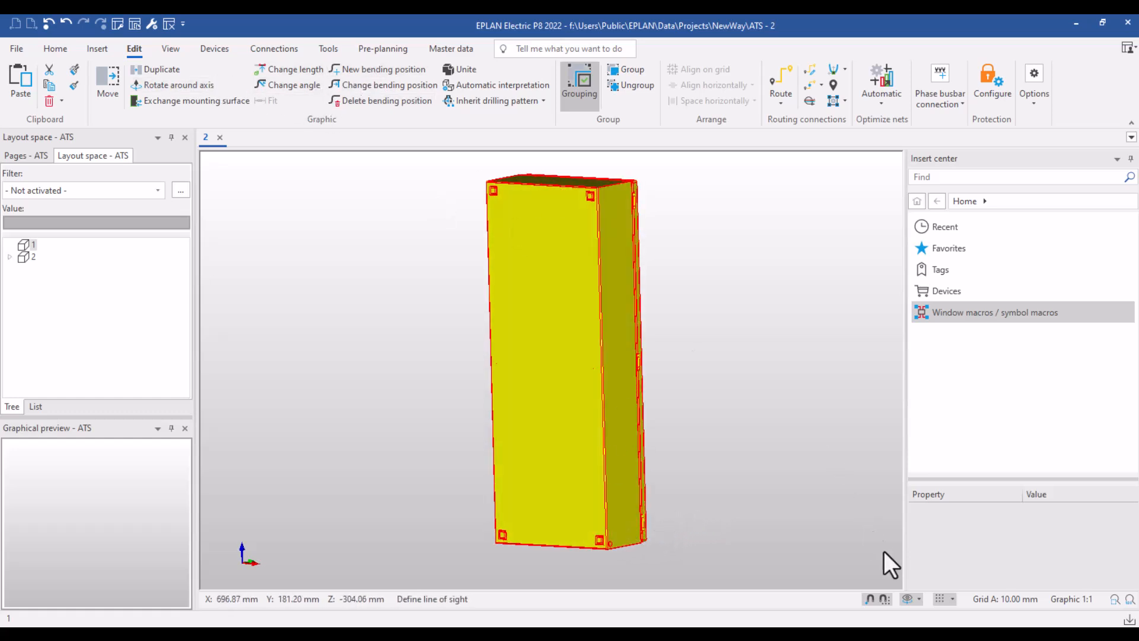
{"action": "left_click", "coordinate": [905, 598]}
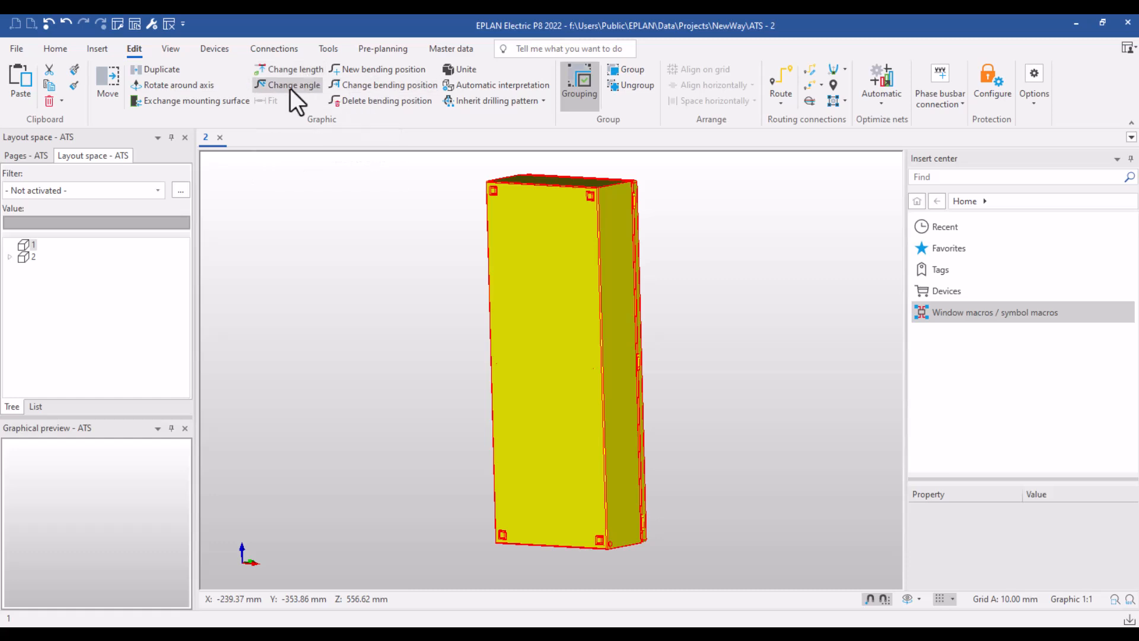
{"action": "left_click", "coordinate": [172, 89]}
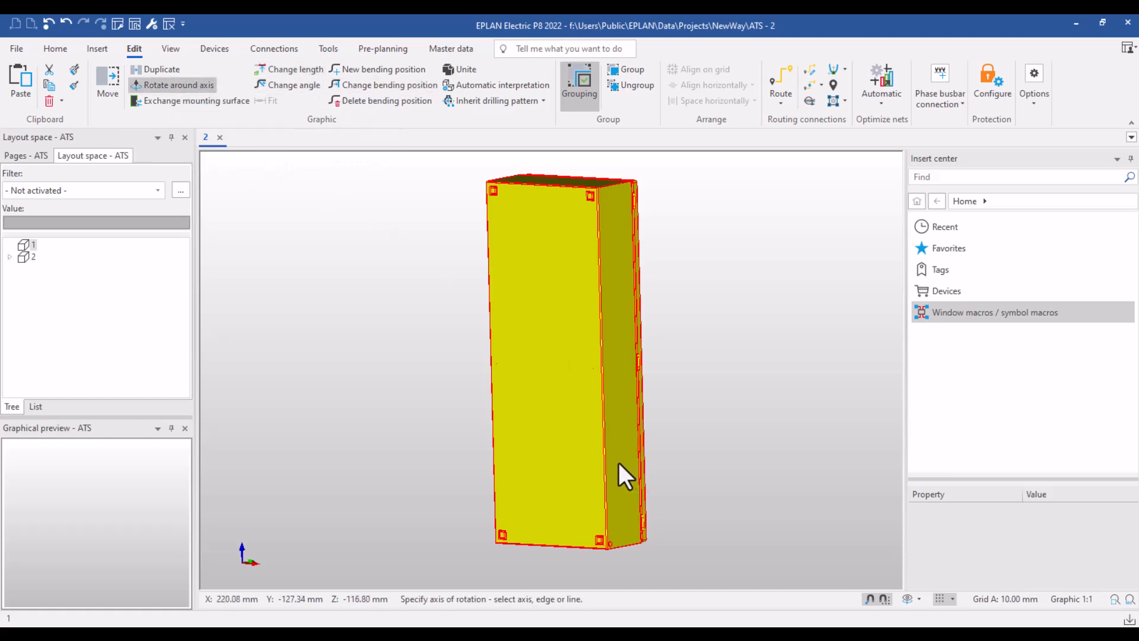
{"action": "left_click", "coordinate": [604, 452]}
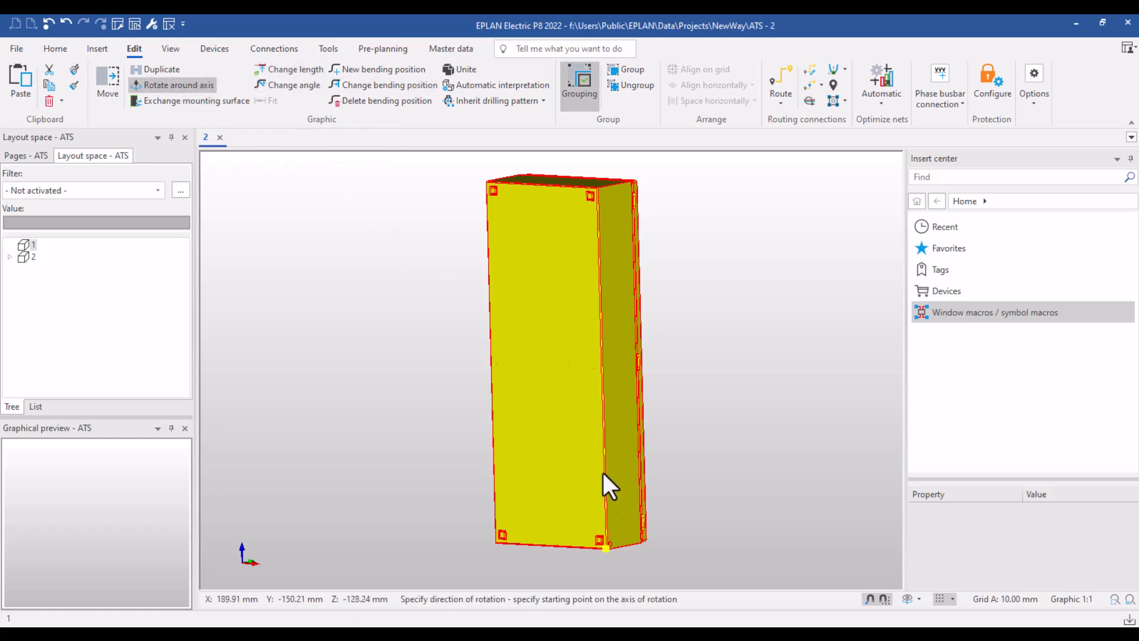
{"action": "left_click", "coordinate": [584, 539]}
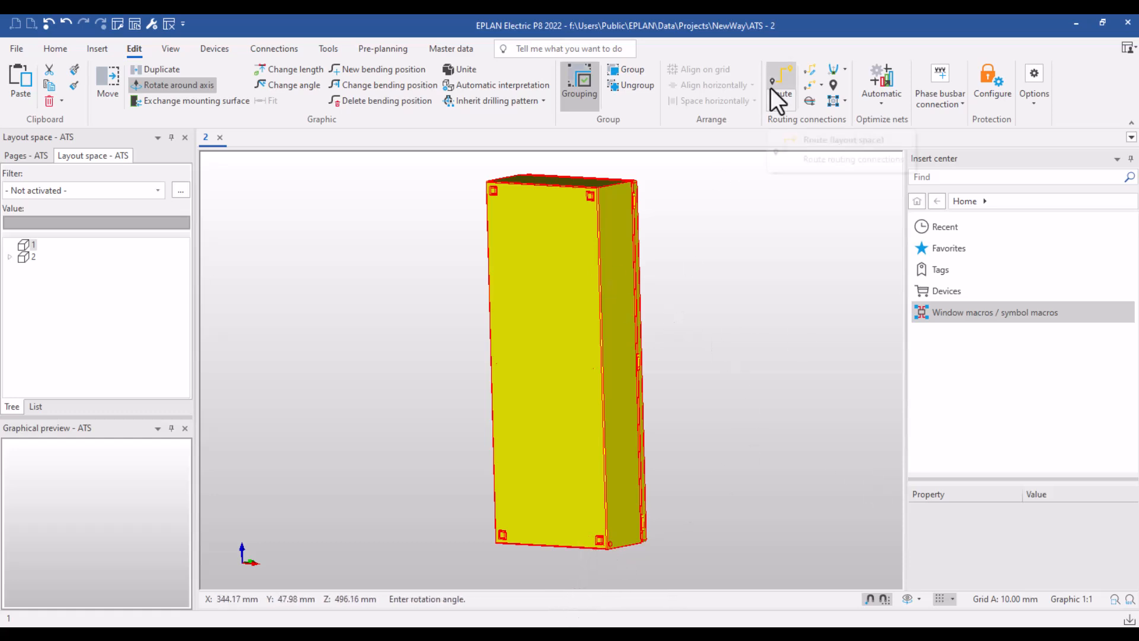
{"action": "type", "text": "180"}
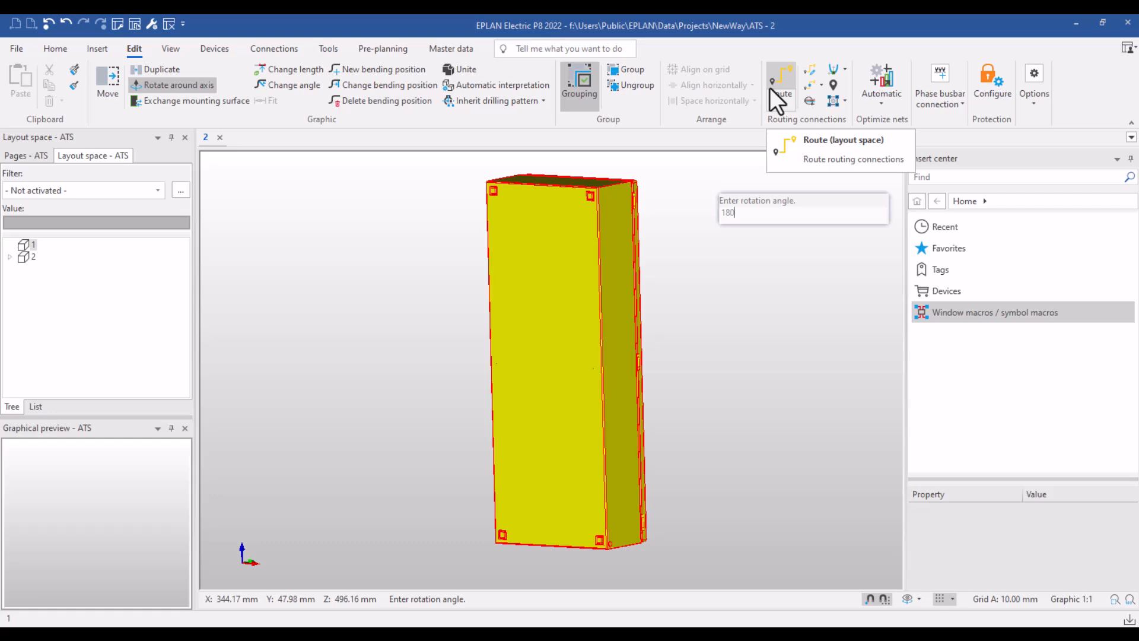
{"action": "key", "text": "Return"}
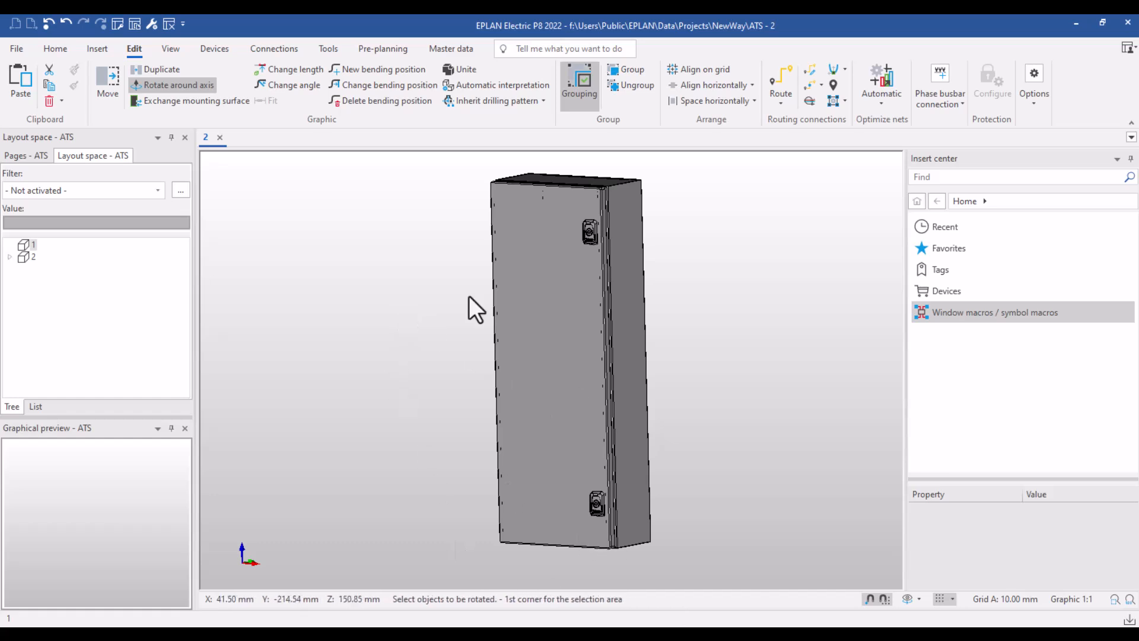
- Check the door from the front viewpoint, inspect the lettering on the upper lock up close, and leave the rotation command
{"action": "left_click", "coordinate": [169, 47]}
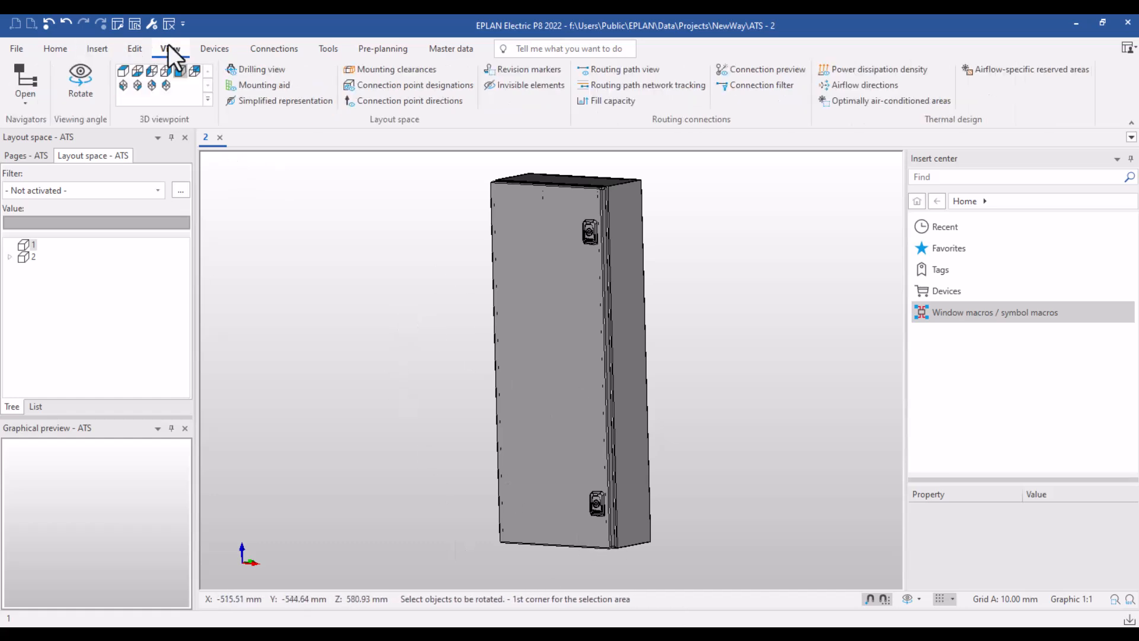
{"action": "left_click", "coordinate": [176, 72]}
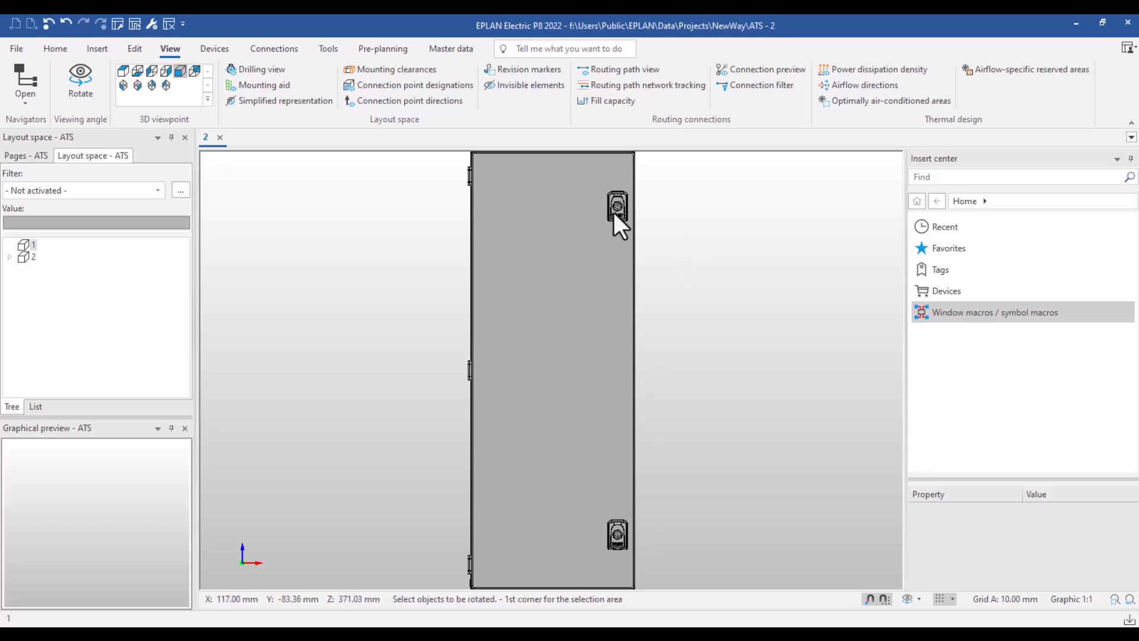
{"action": "scroll", "coordinate": [614, 210], "scroll_direction": "up", "scroll_amount": 5}
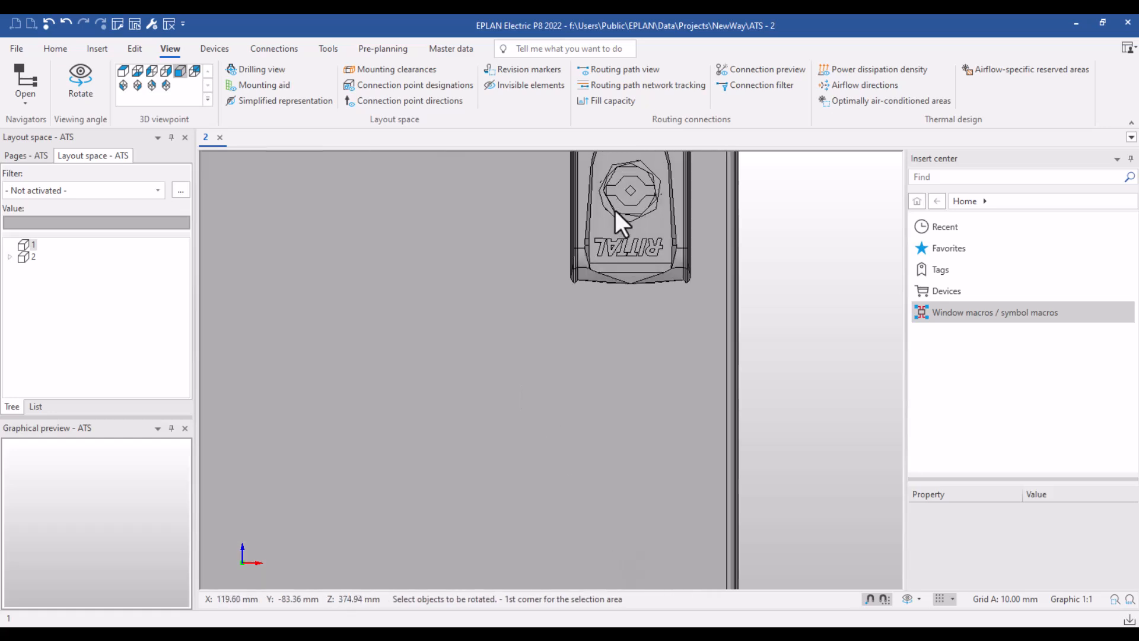
{"action": "scroll", "coordinate": [679, 268], "scroll_direction": "down", "scroll_amount": 5}
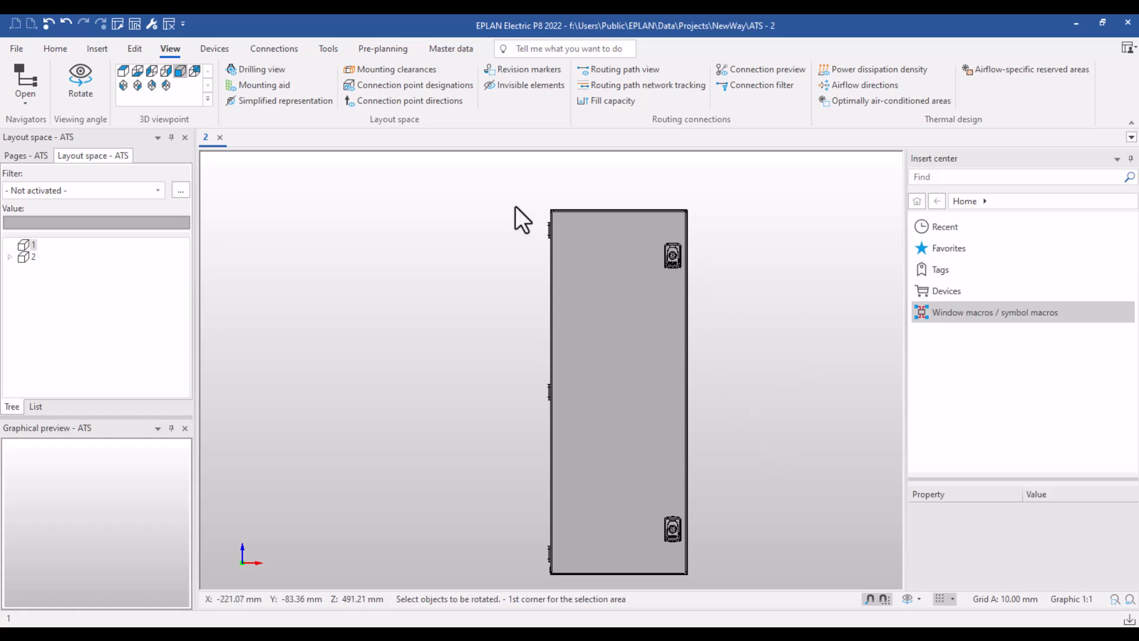
{"action": "key", "text": "Escape"}
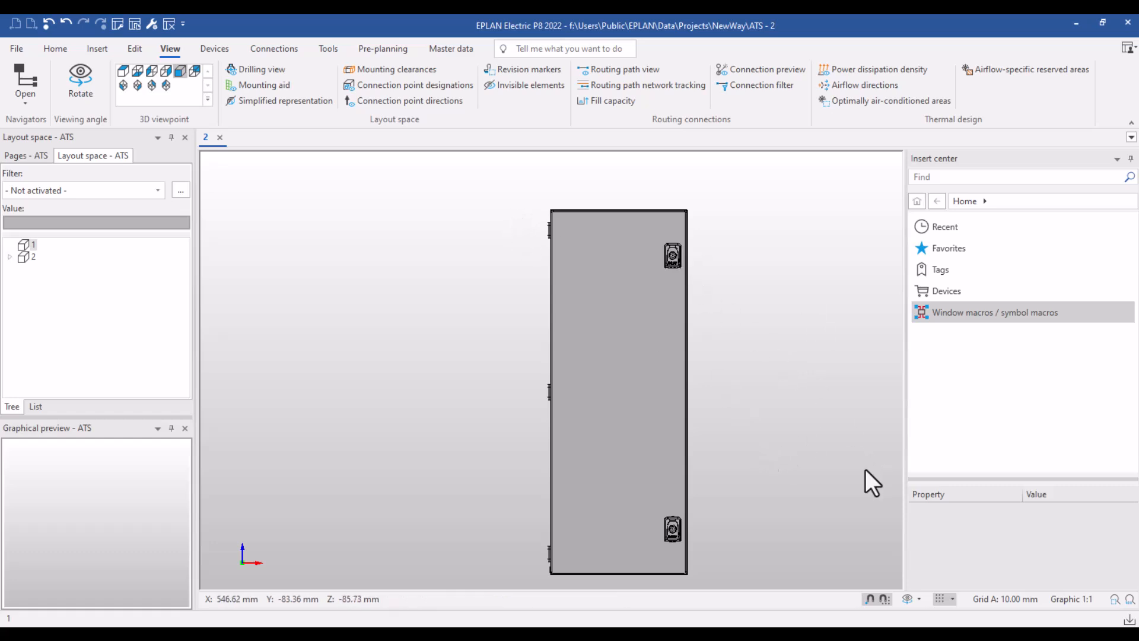
- Select the whole enclosure and rotate it 180° around the bottom depth edge of its side wall, to turn the door the right way up
{"action": "left_click", "coordinate": [907, 598]}
{"action": "left_click_drag", "start_coordinate": [785, 515], "coordinate": [723, 518]}
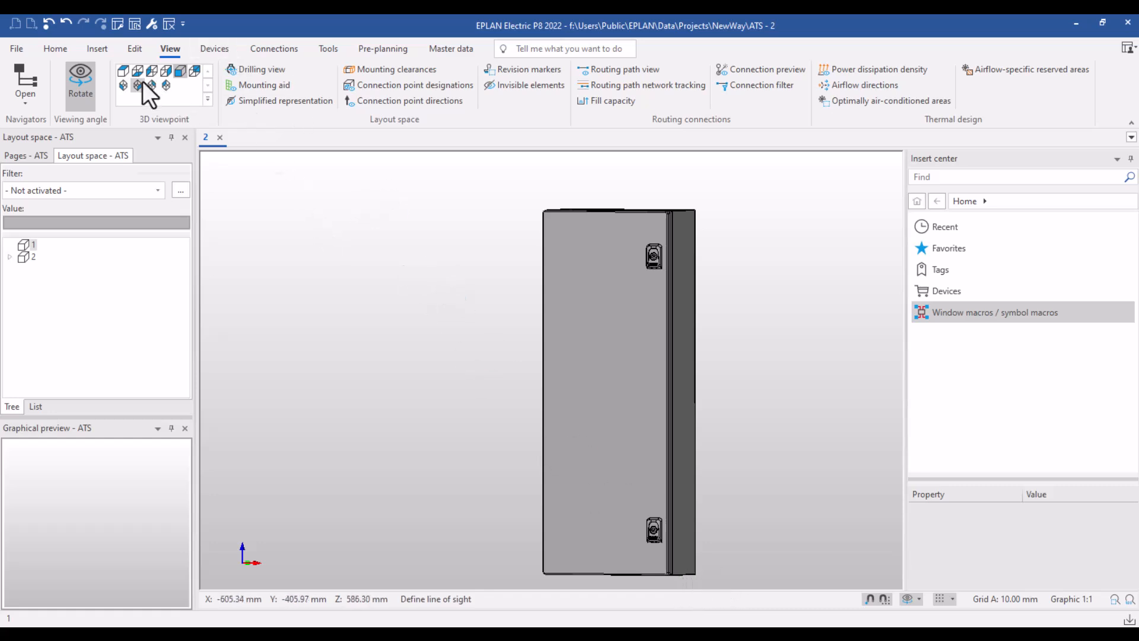
{"action": "left_click", "coordinate": [911, 599]}
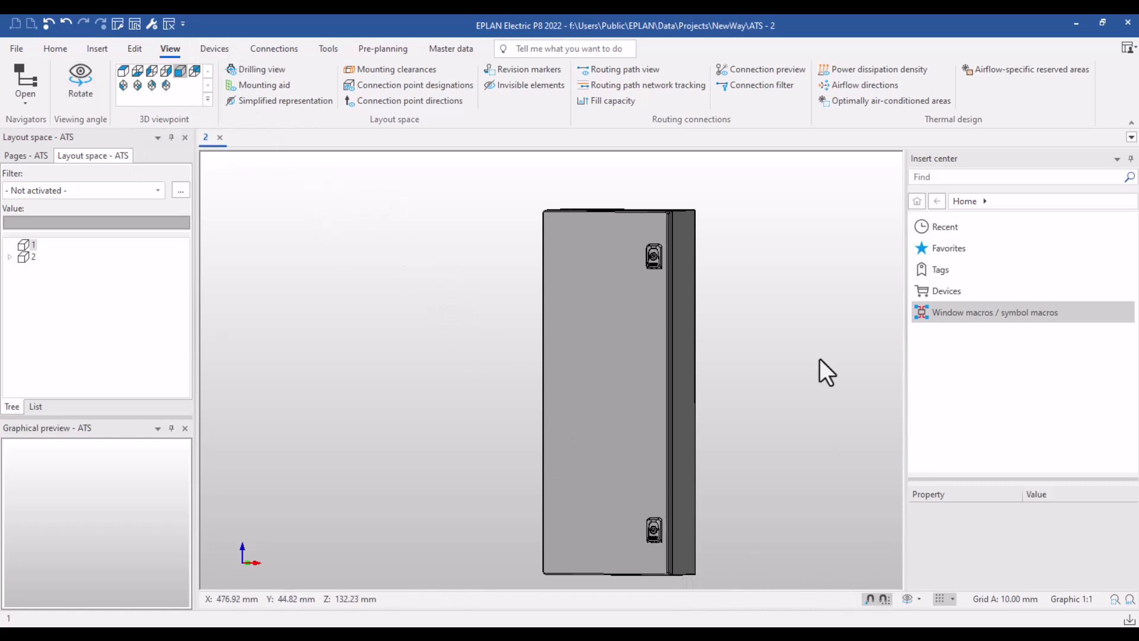
{"action": "left_click_drag", "start_coordinate": [808, 186], "coordinate": [462, 593]}
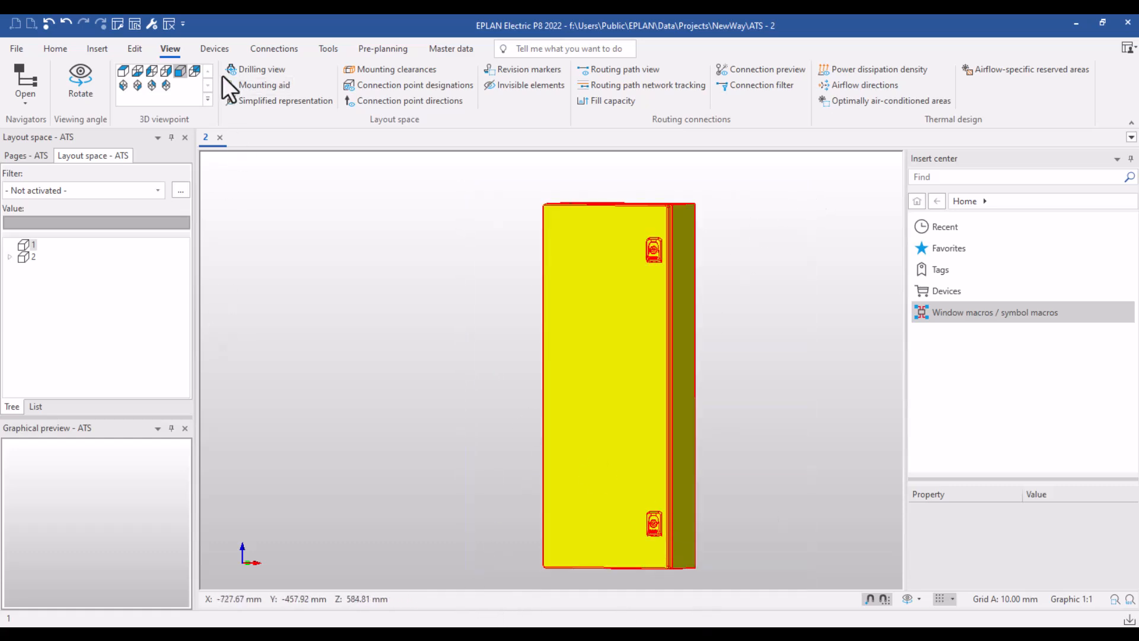
{"action": "left_click", "coordinate": [139, 55]}
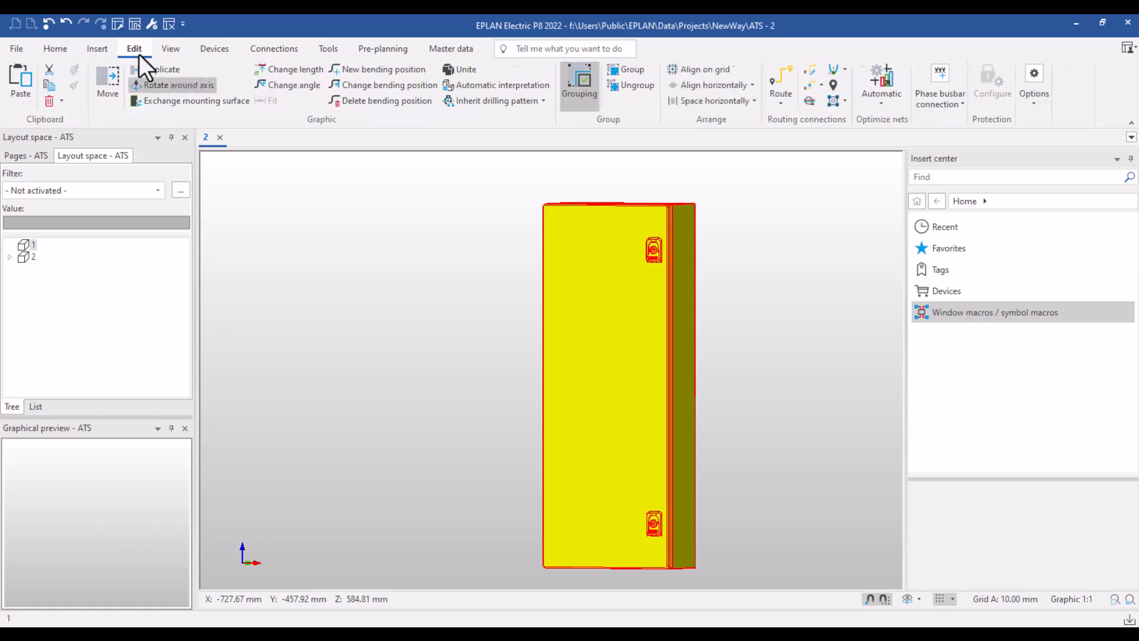
{"action": "left_click", "coordinate": [185, 85]}
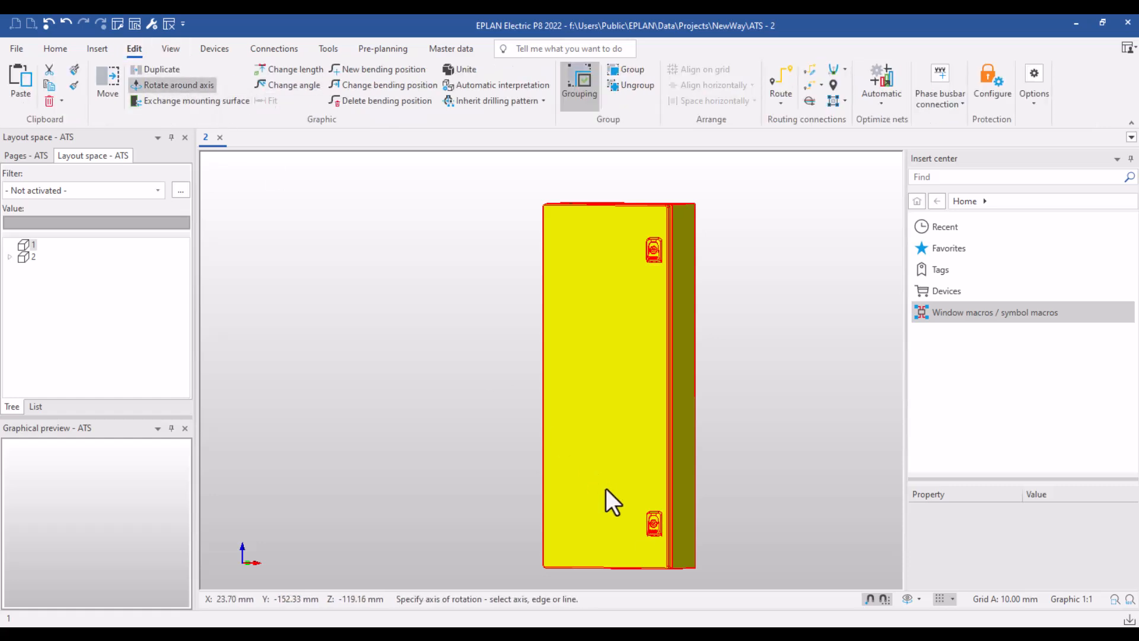
{"action": "left_click", "coordinate": [685, 571]}
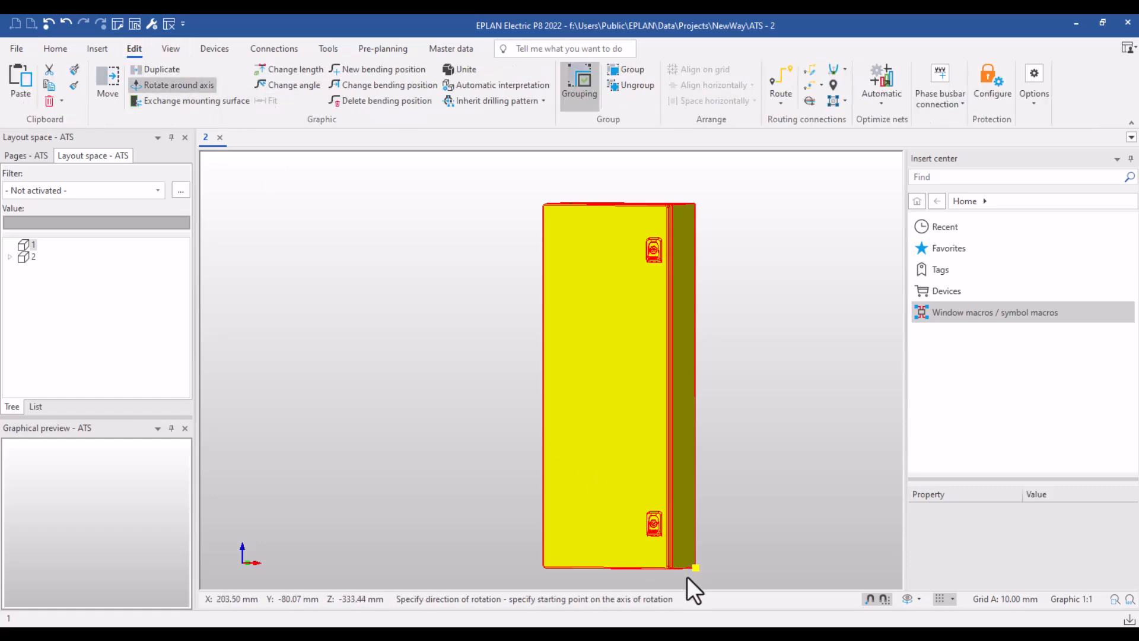
{"action": "left_click", "coordinate": [684, 578]}
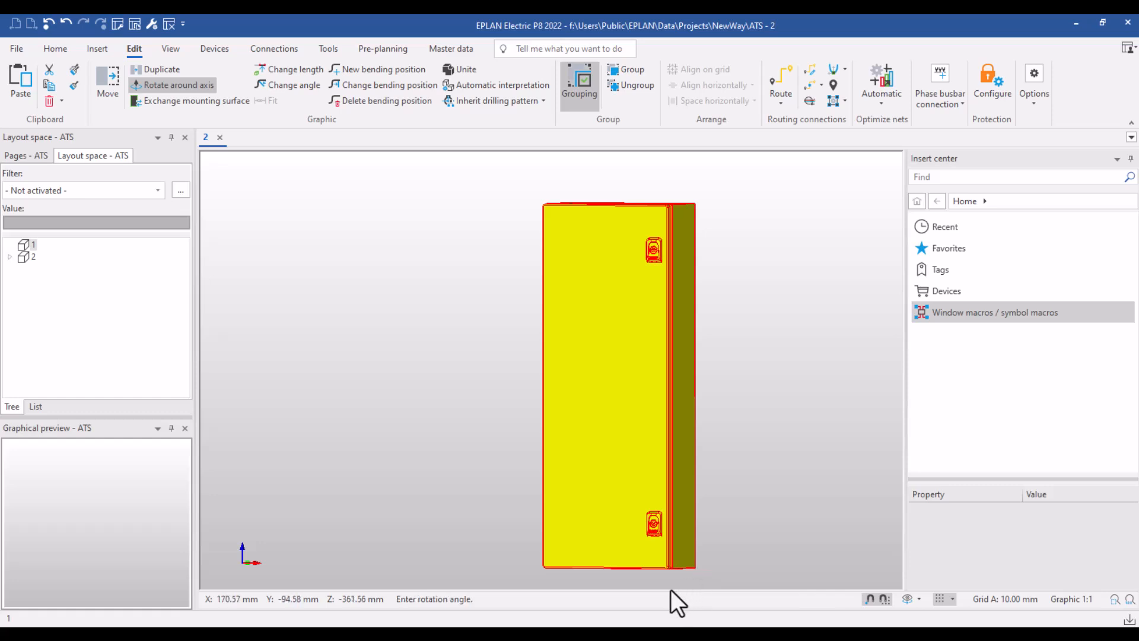
{"action": "type", "text": "180"}
{"action": "key", "text": "Return"}
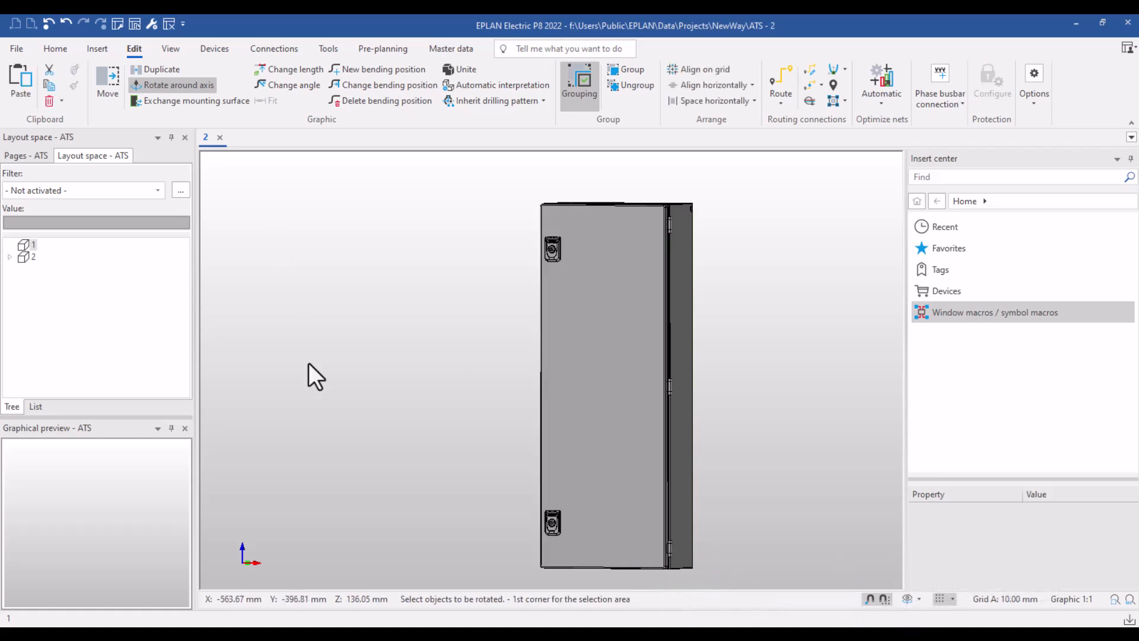
{"action": "key", "text": "Escape"}
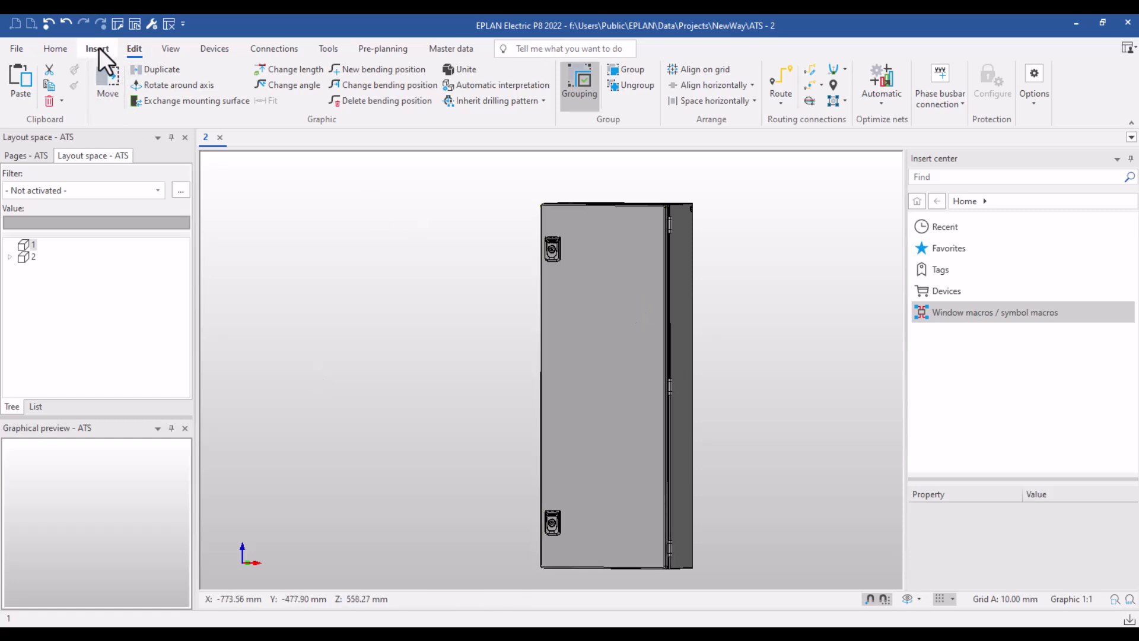
- Check the enclosure from the front viewpoint and inspect the lettering on the upper lock
{"action": "left_click", "coordinate": [160, 49]}
{"action": "left_click", "coordinate": [178, 72]}
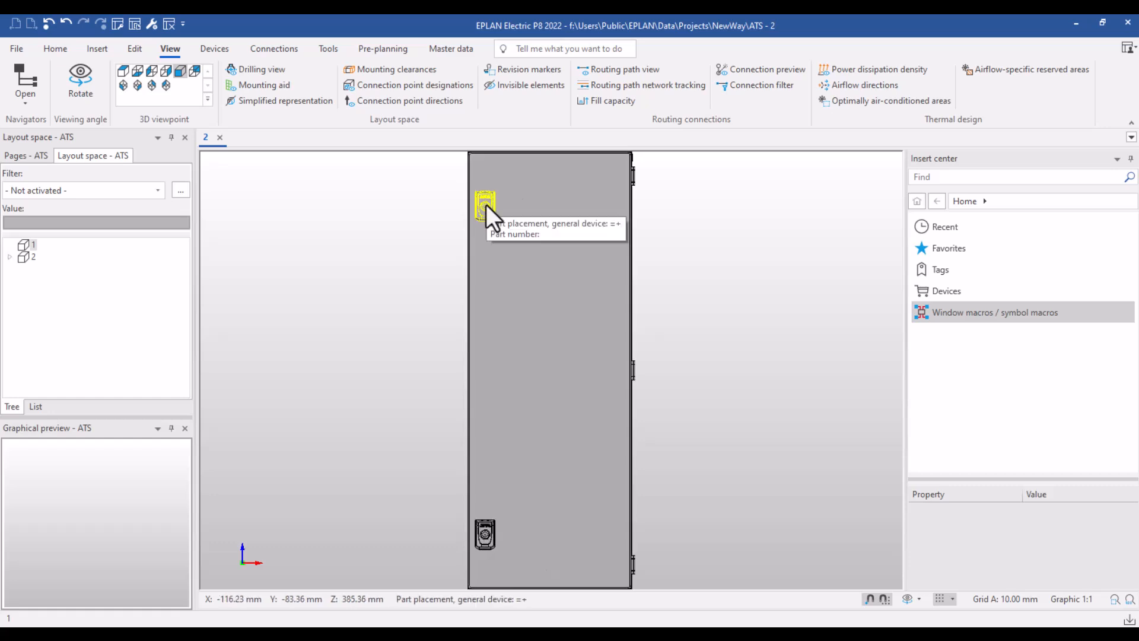
{"action": "scroll", "coordinate": [485, 204], "scroll_direction": "up", "scroll_amount": 3}
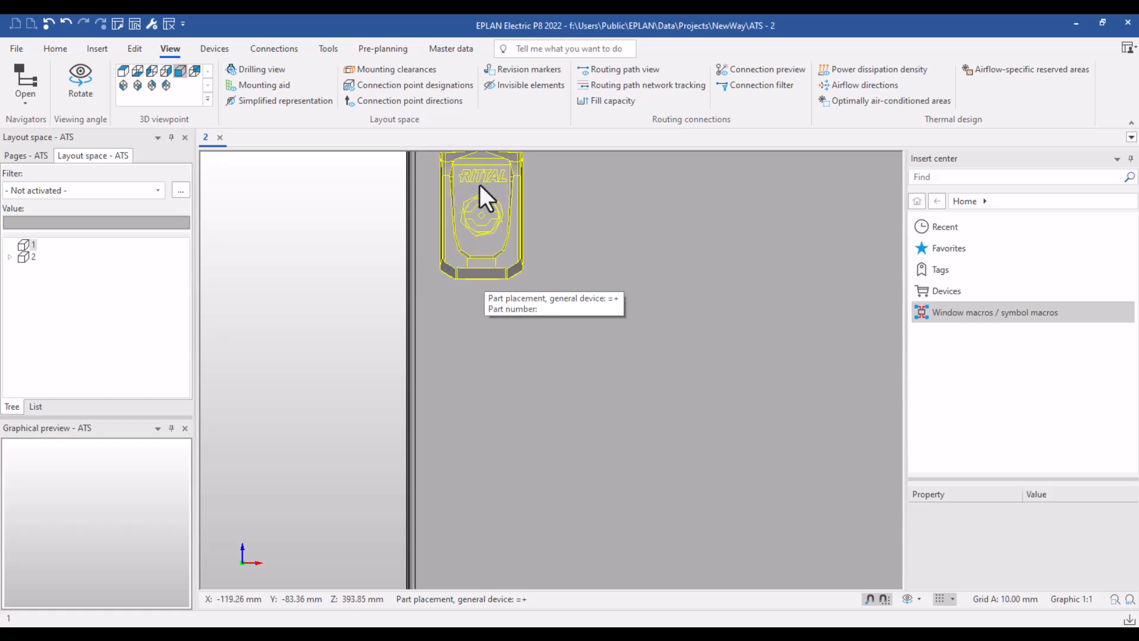
- Expand layout space 2 and preview its logic items one by one to identify the separate parts of the enclosure
{"action": "middle_click", "coordinate": [381, 362]}
{"action": "middle_click", "coordinate": [382, 362]}
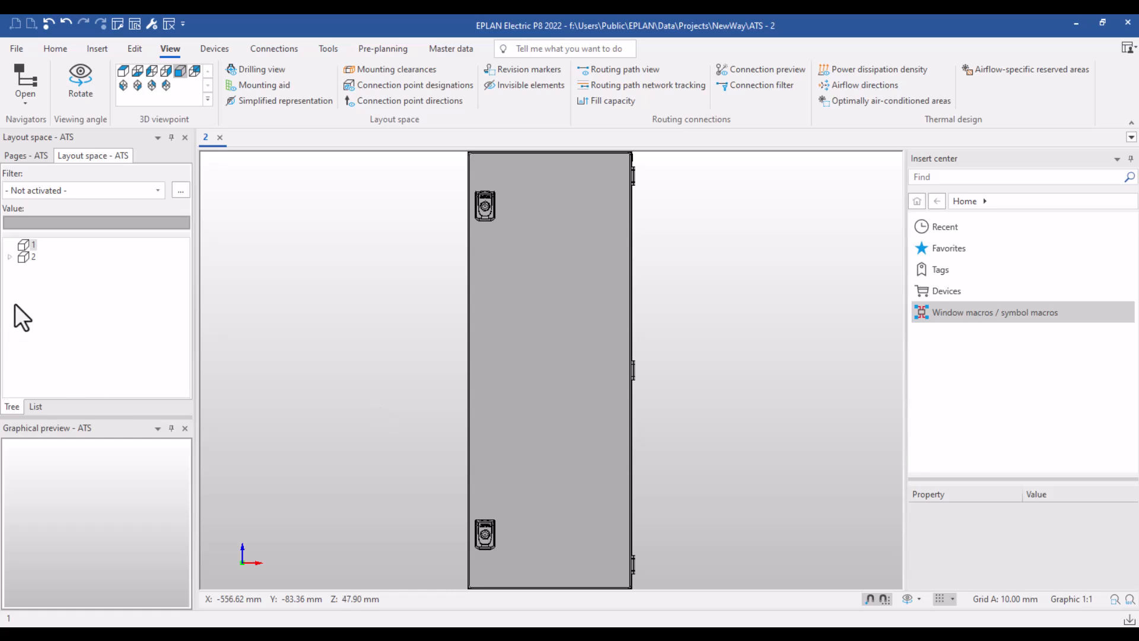
{"action": "left_click", "coordinate": [10, 257]}
{"action": "left_click", "coordinate": [63, 270]}
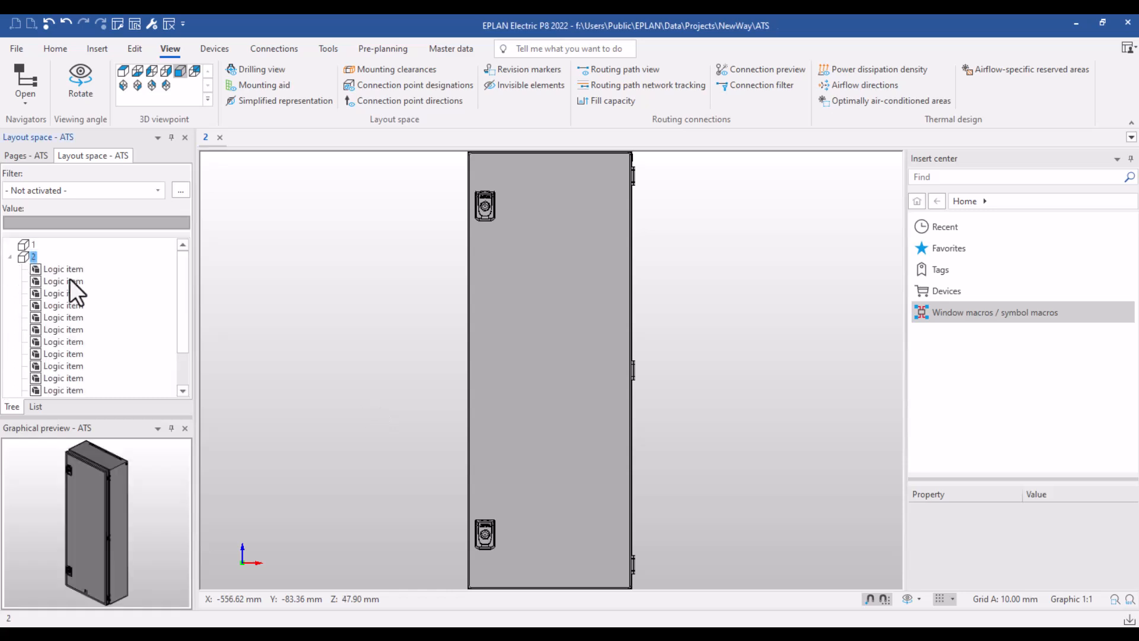
{"action": "left_click", "coordinate": [67, 282]}
{"action": "left_click", "coordinate": [66, 293]}
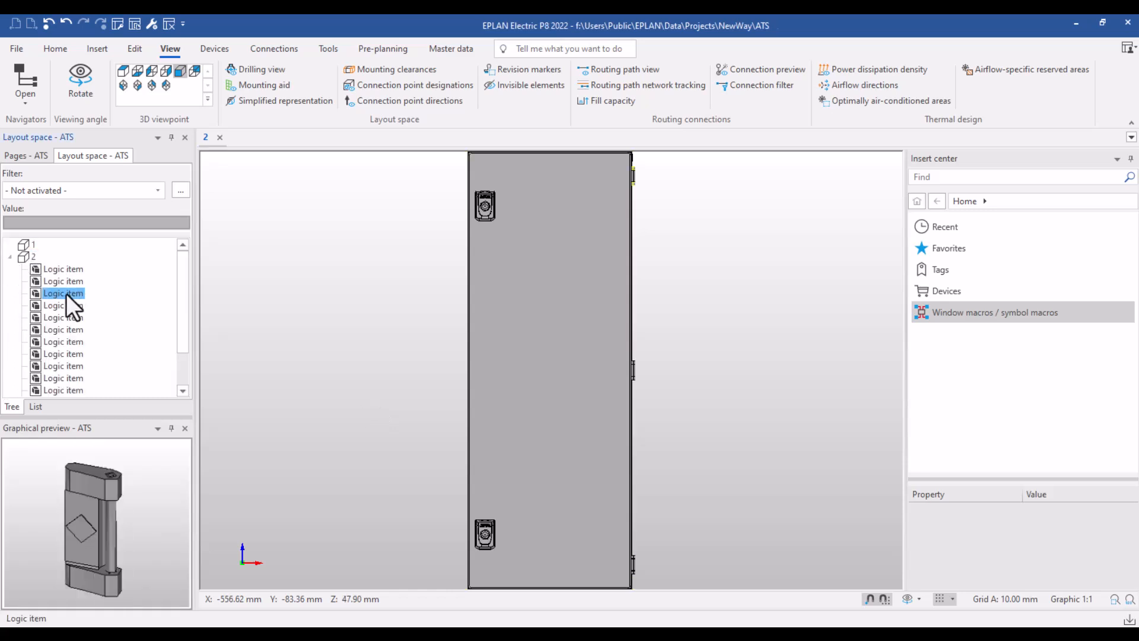
{"action": "left_click", "coordinate": [69, 329]}
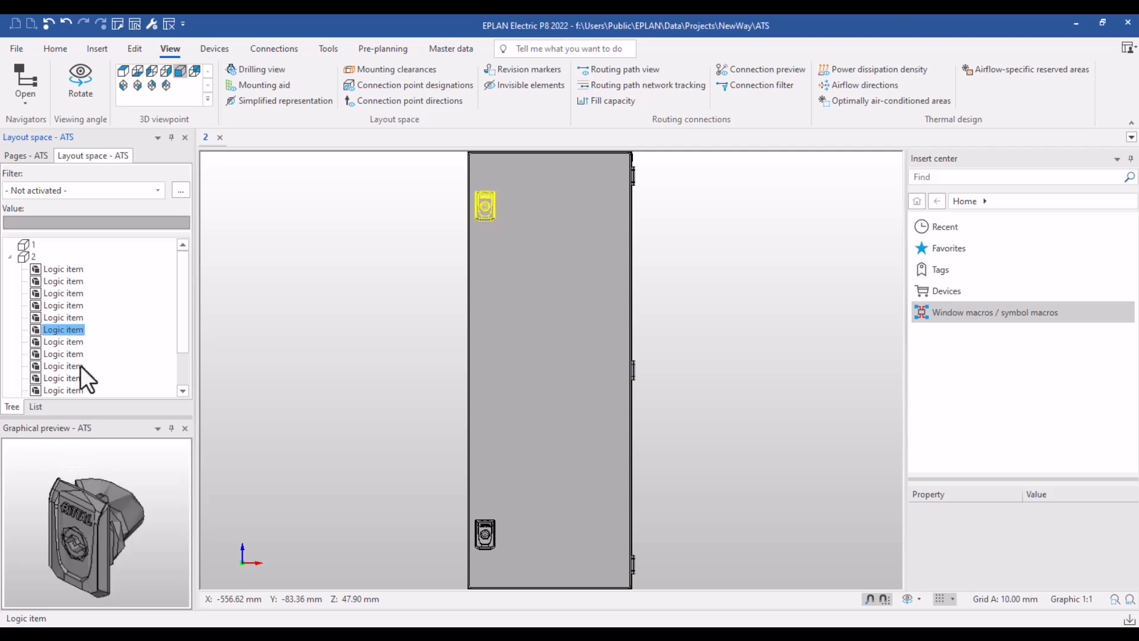
{"action": "left_click", "coordinate": [75, 366]}
{"action": "left_click", "coordinate": [71, 347]}
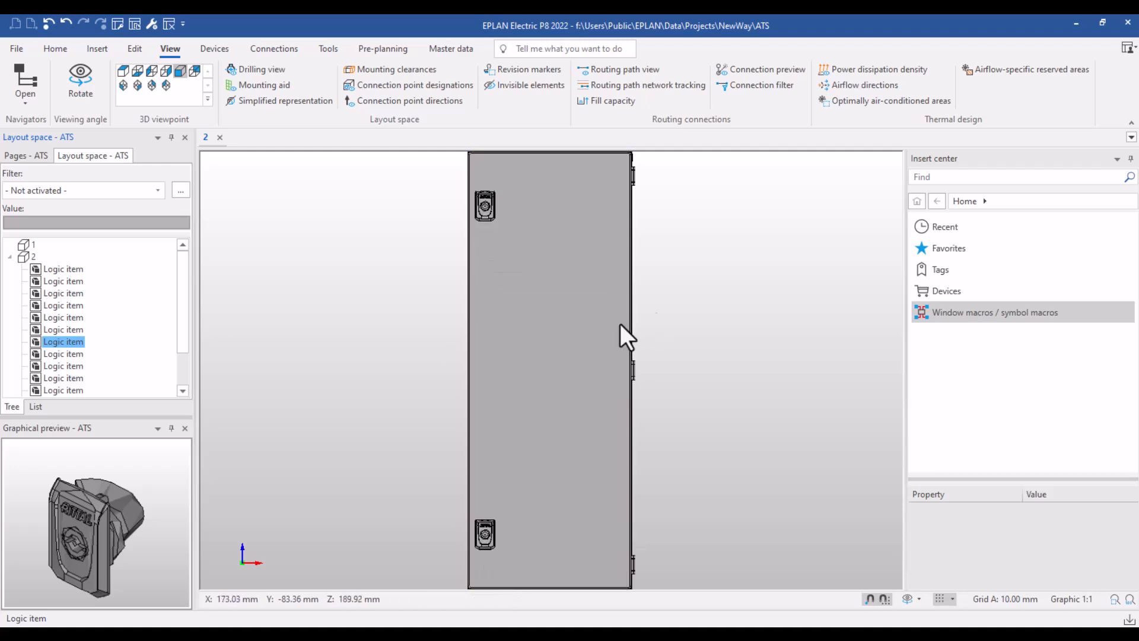
{"action": "left_click", "coordinate": [66, 354]}
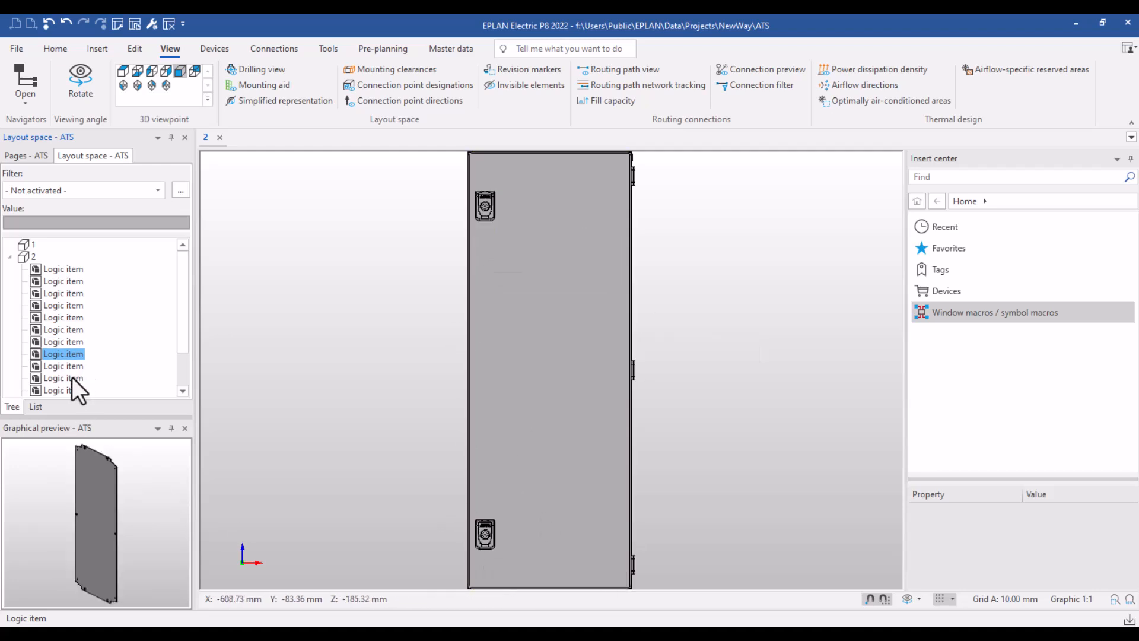
{"action": "left_click", "coordinate": [65, 365]}
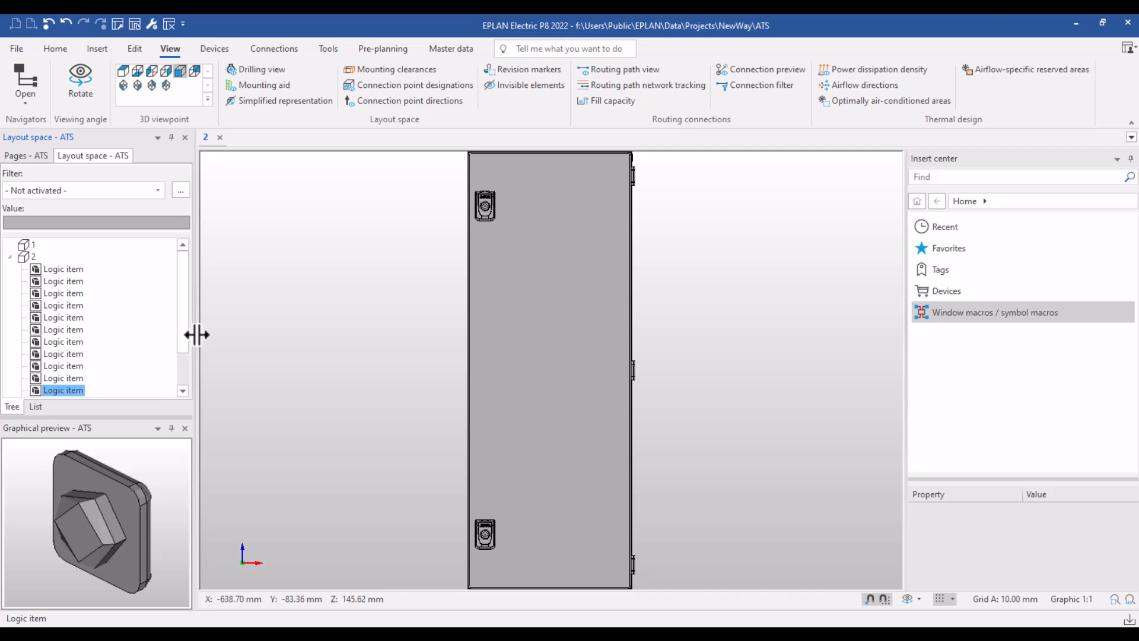
{"action": "left_click_drag", "start_coordinate": [184, 329], "coordinate": [175, 372]}
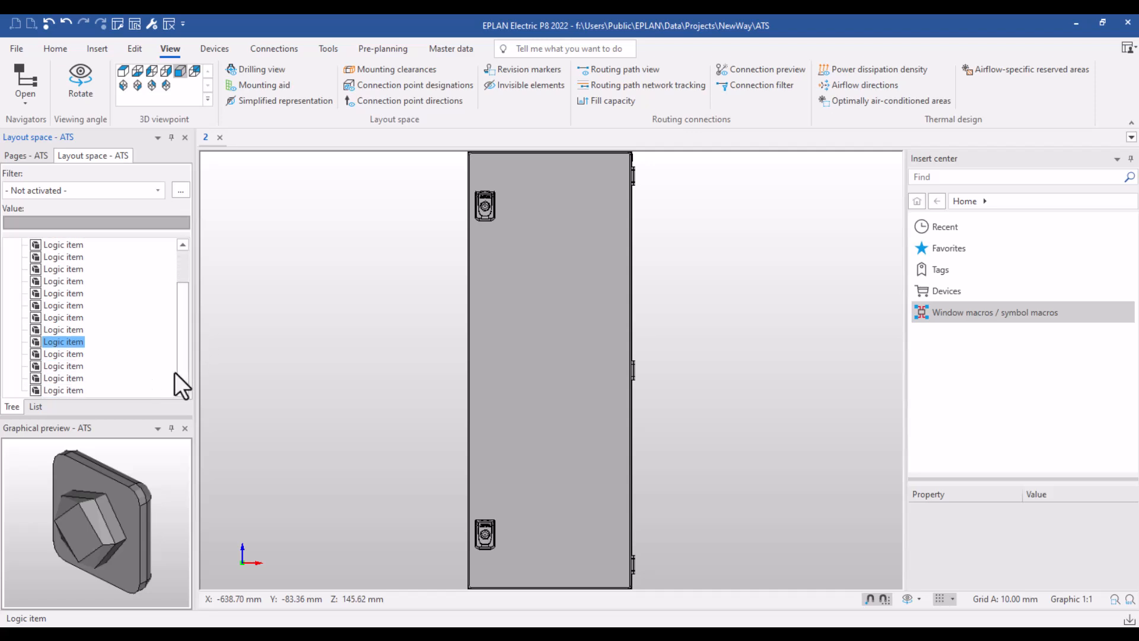
{"action": "left_click", "coordinate": [55, 392]}
{"action": "left_click", "coordinate": [59, 370]}
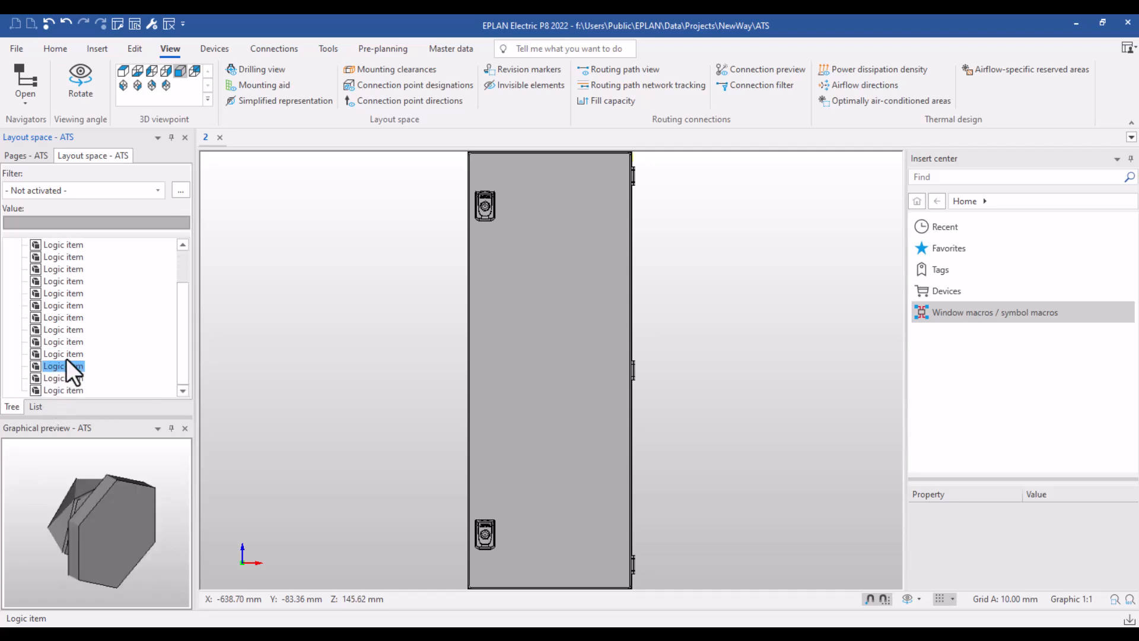
{"action": "left_click", "coordinate": [66, 355]}
{"action": "left_click_drag", "start_coordinate": [250, 365], "coordinate": [531, 303]}
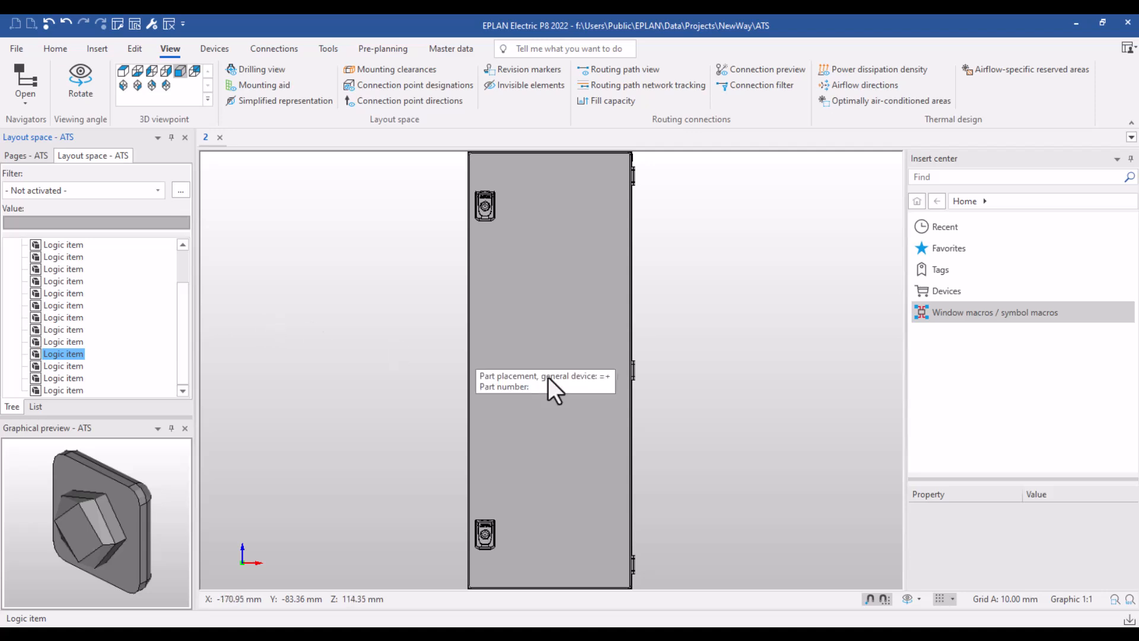
- Unite the door panel with its upper and lower locks, using the door's bottom corner on the hinge side as the handle
{"action": "left_click", "coordinate": [911, 602]}
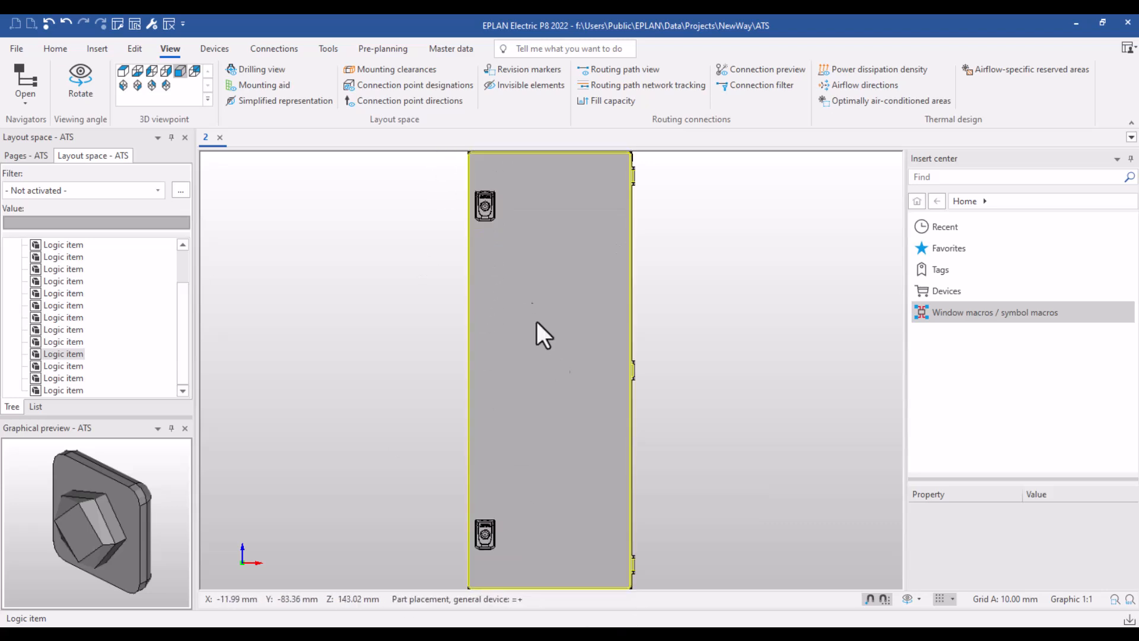
{"action": "left_click", "coordinate": [486, 206]}
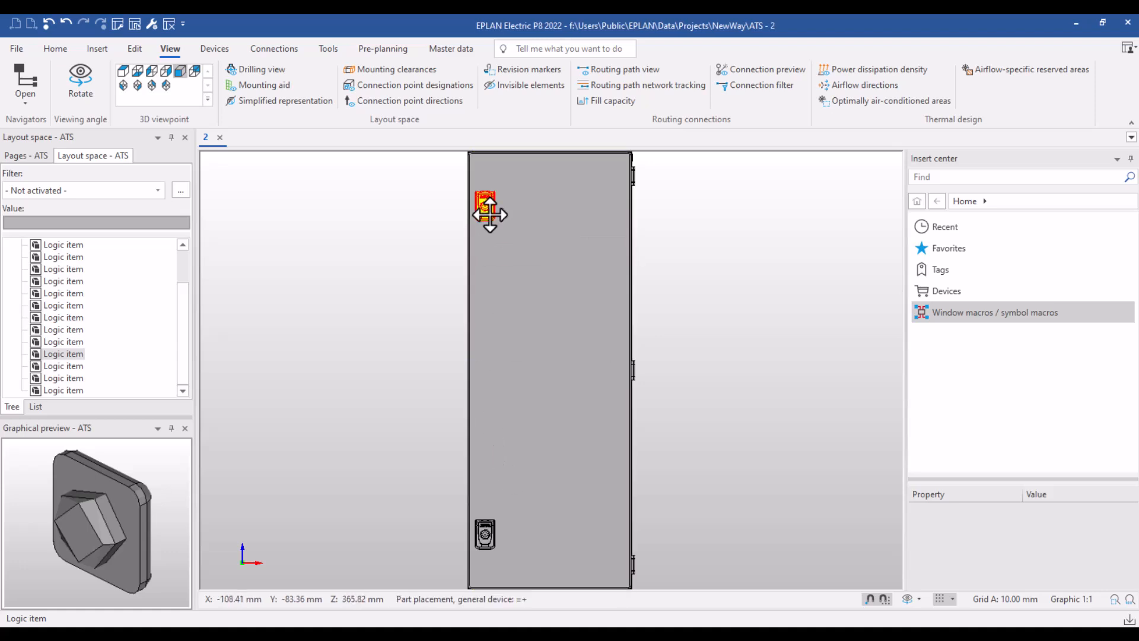
{"action": "left_click", "coordinate": [486, 539], "text": "ctrl"}
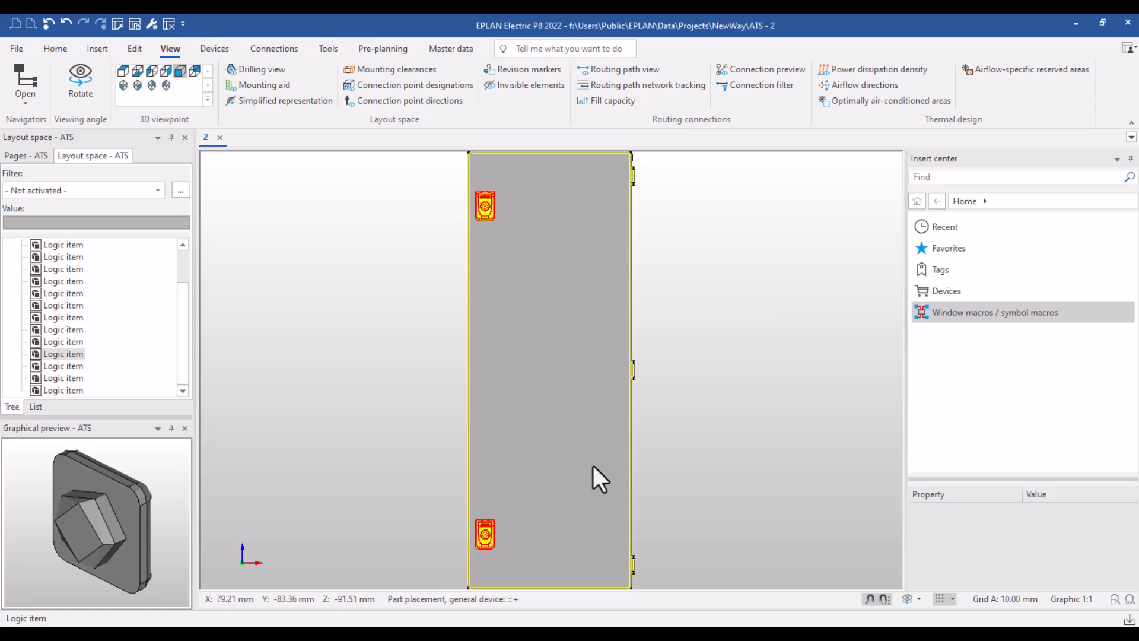
{"action": "left_click", "coordinate": [523, 312], "text": "ctrl"}
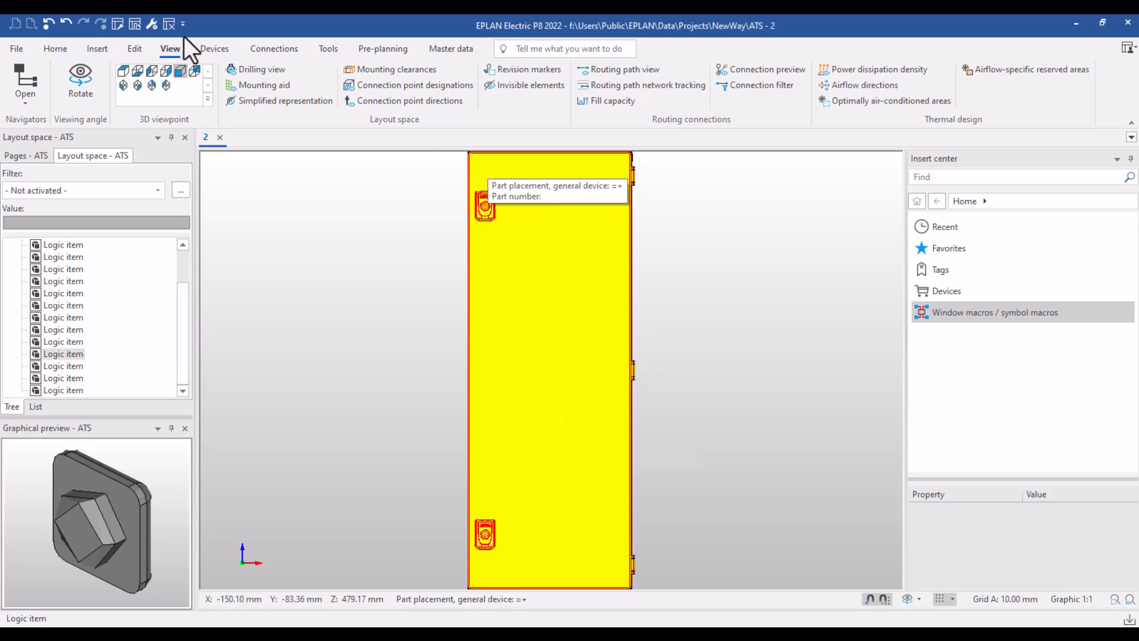
{"action": "left_click", "coordinate": [135, 49]}
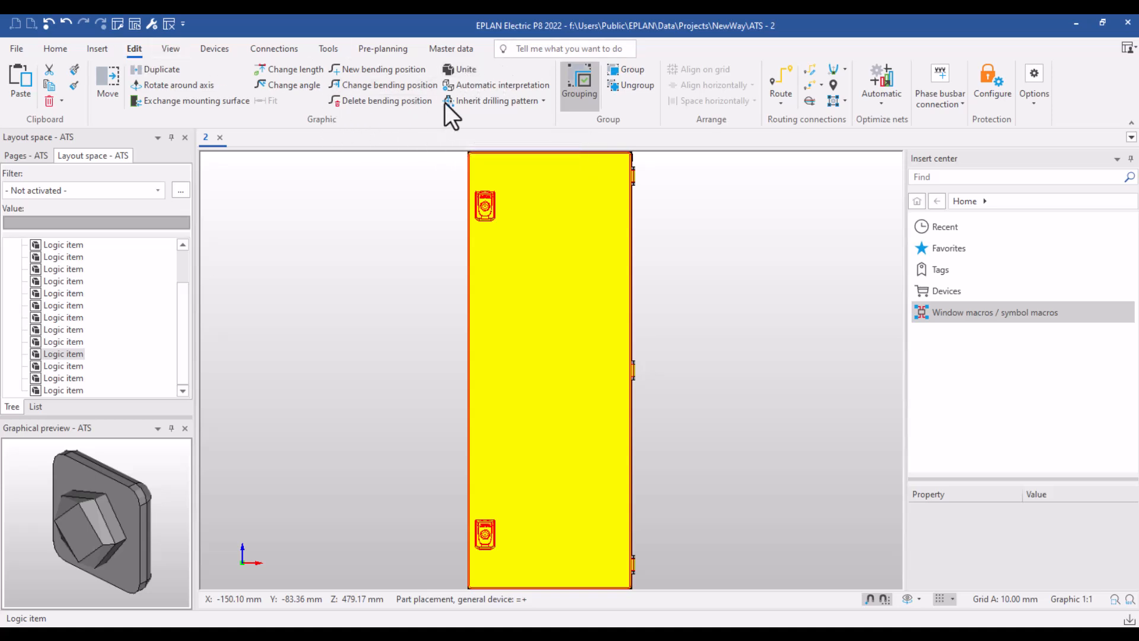
{"action": "left_click", "coordinate": [461, 74]}
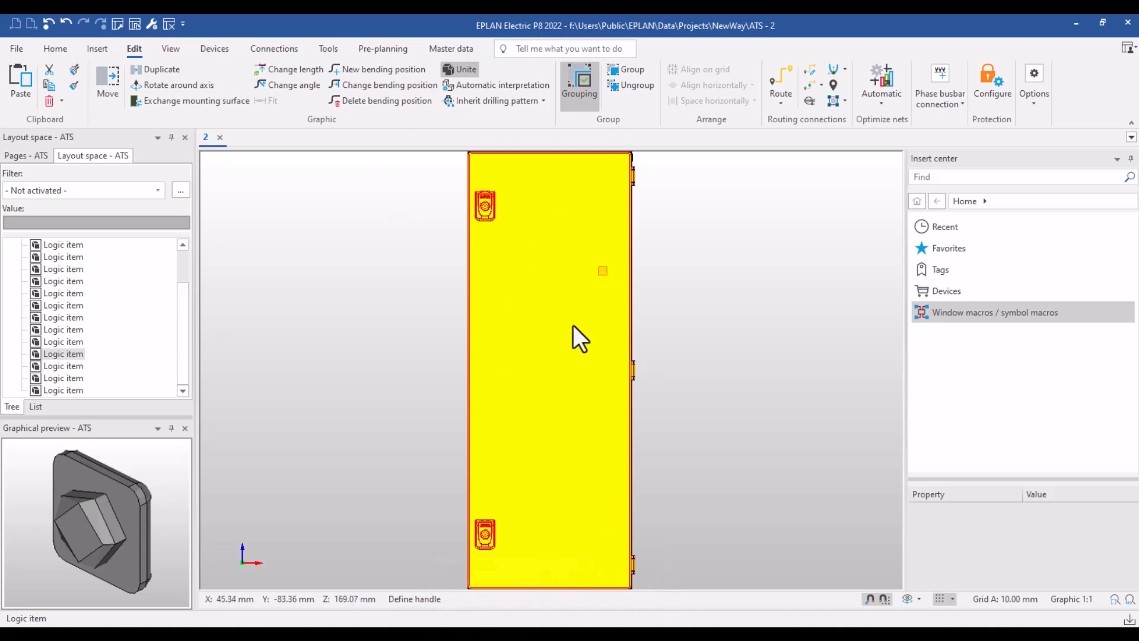
{"action": "left_click", "coordinate": [630, 583]}
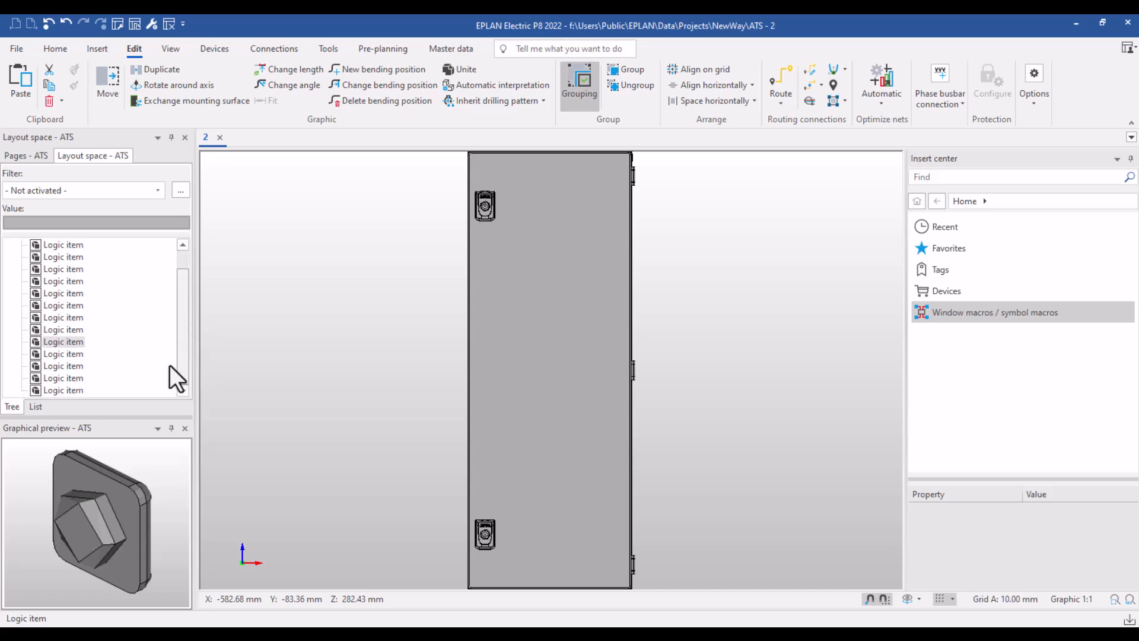
- Select the united door, find its logic item in layout space 2 and hide it to expose the enclosure interior
{"action": "left_click", "coordinate": [509, 348]}
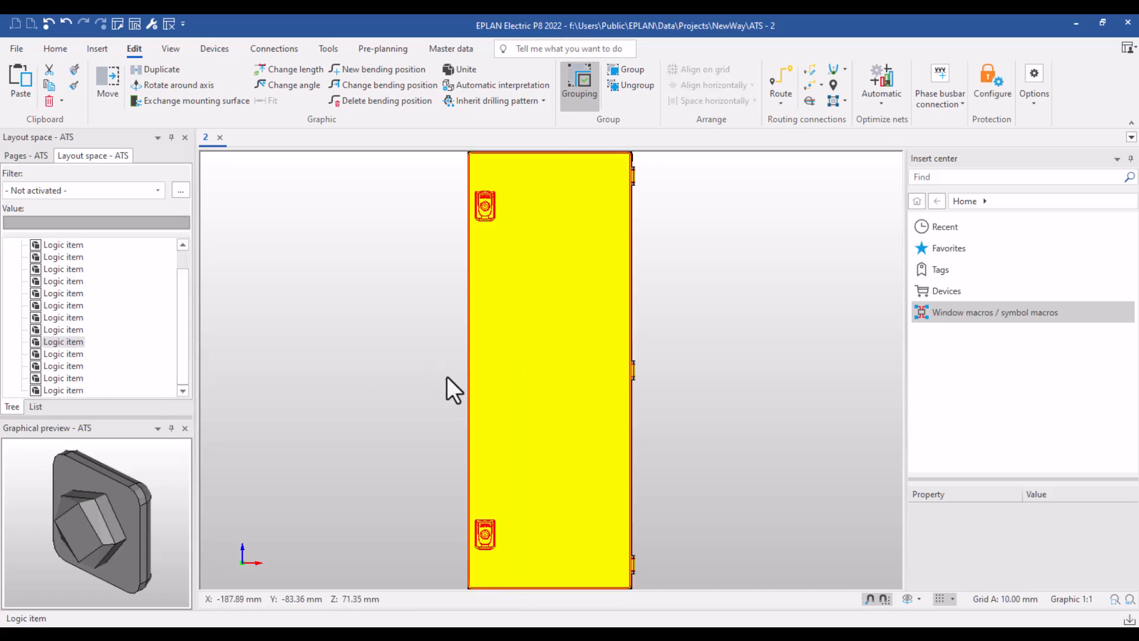
{"action": "left_click", "coordinate": [74, 389]}
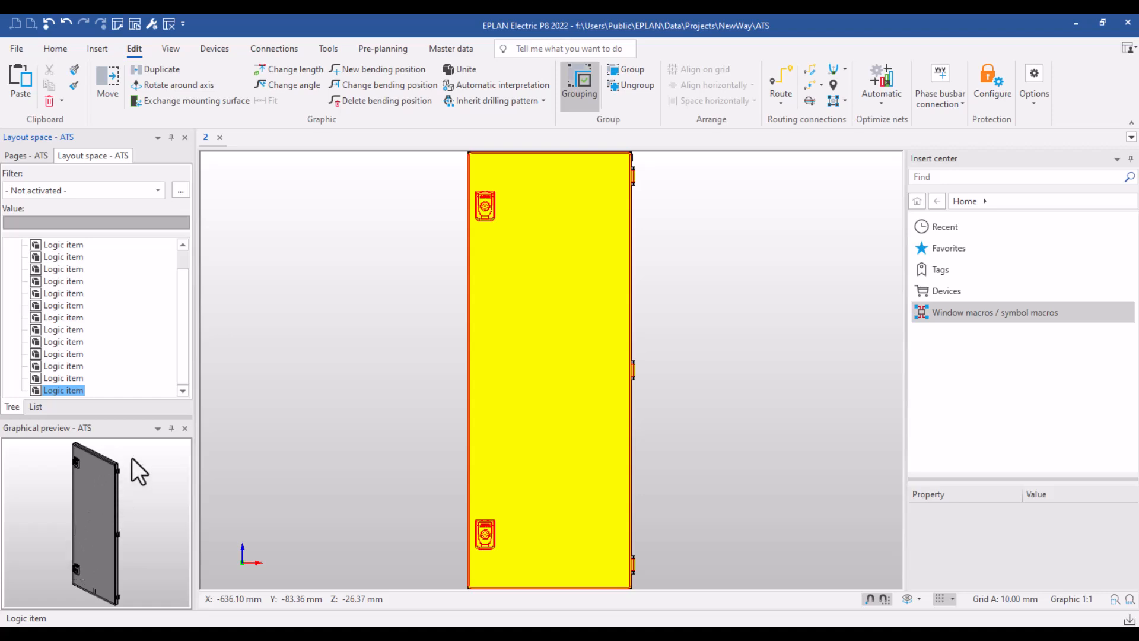
{"action": "right_click", "coordinate": [63, 394]}
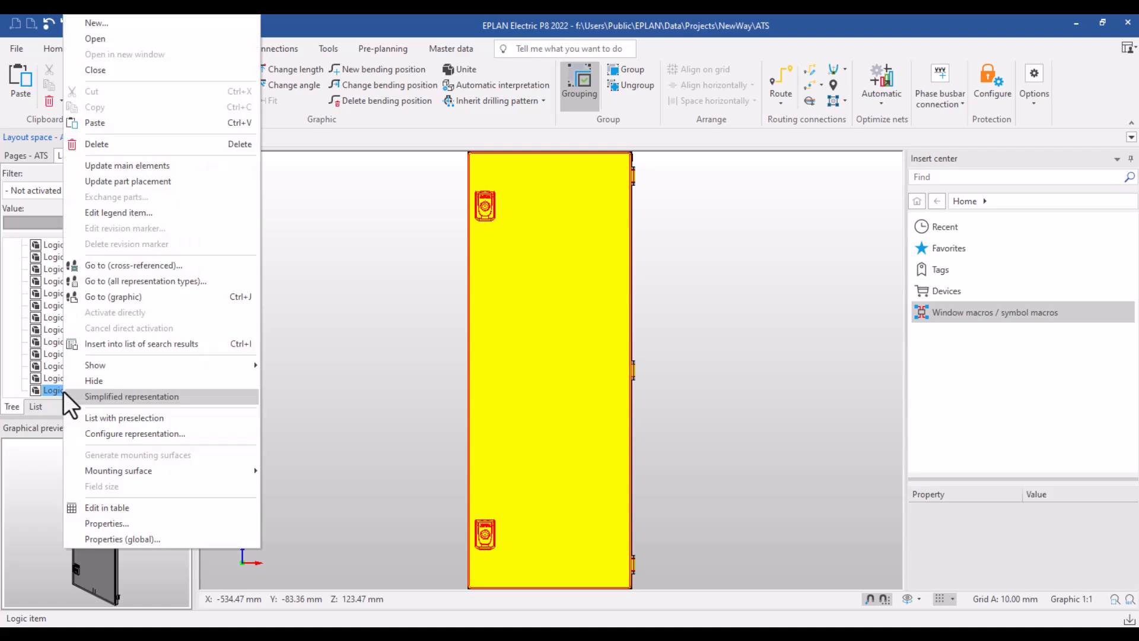
{"action": "left_click", "coordinate": [83, 381]}
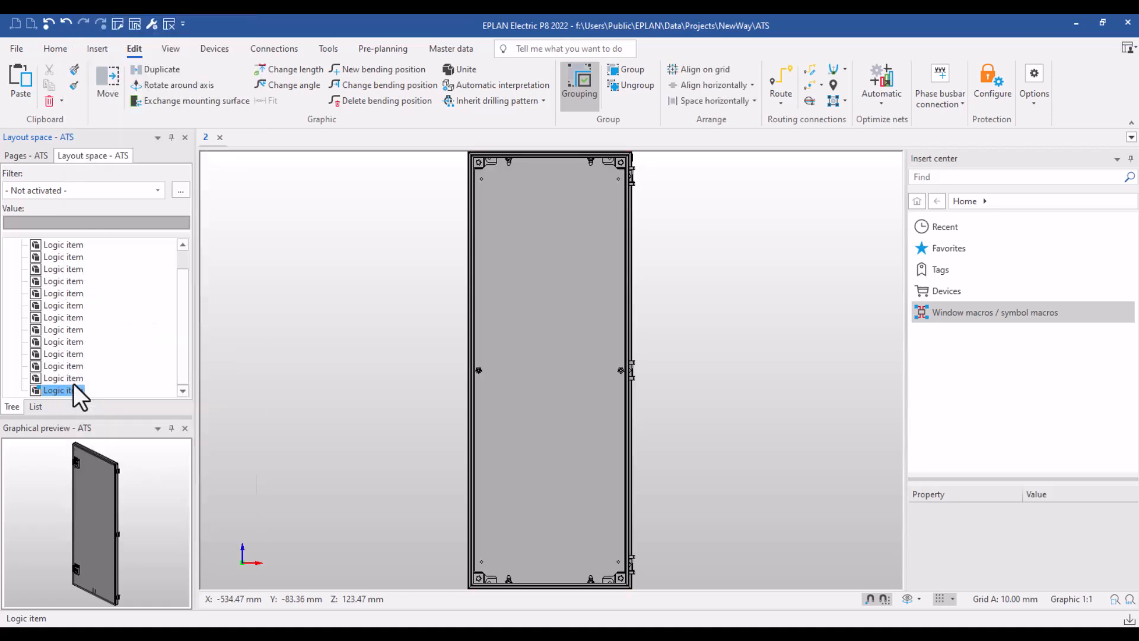
- View the open enclosure at an angle, select the mounting plate inside it and hide the plate
{"action": "left_click", "coordinate": [908, 599]}
{"action": "left_click_drag", "start_coordinate": [610, 522], "coordinate": [617, 453]}
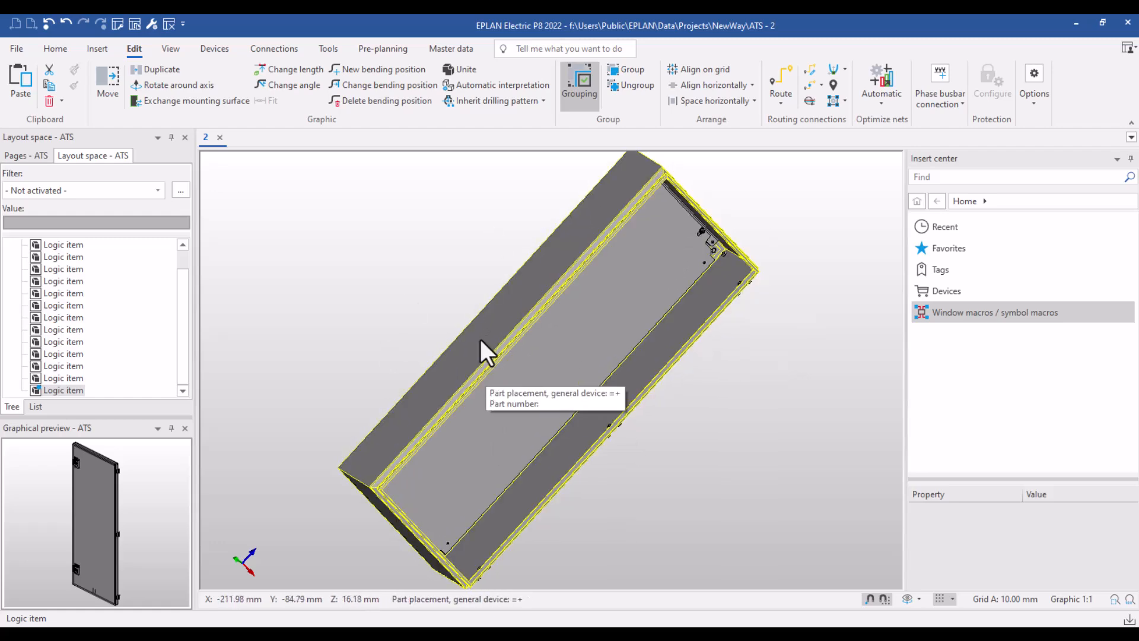
{"action": "left_click", "coordinate": [511, 428]}
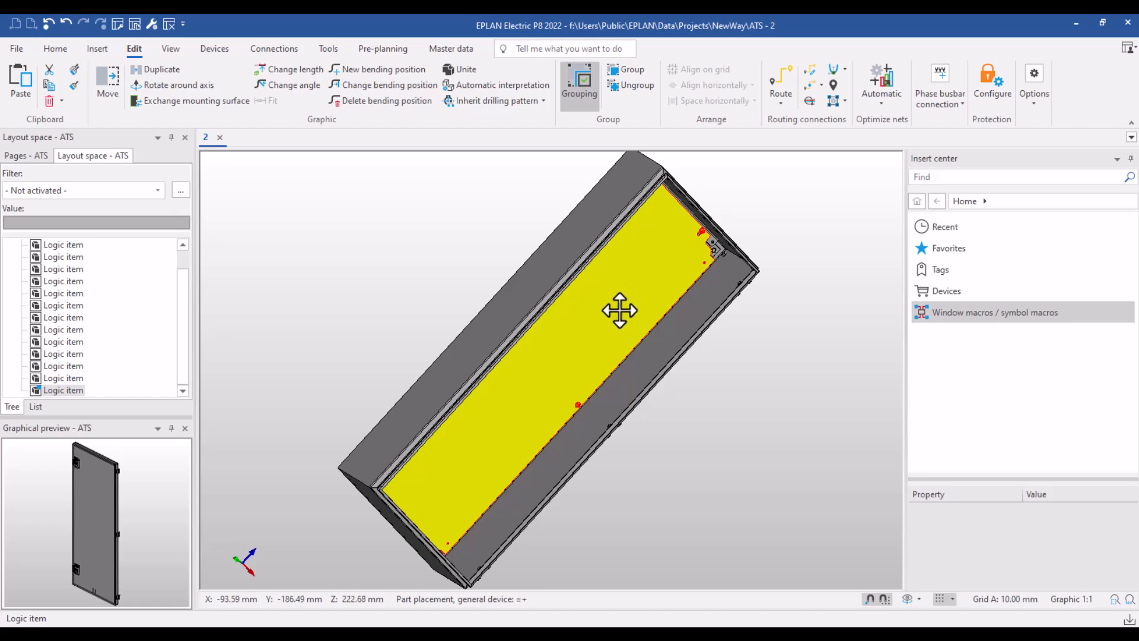
{"action": "left_click", "coordinate": [835, 410]}
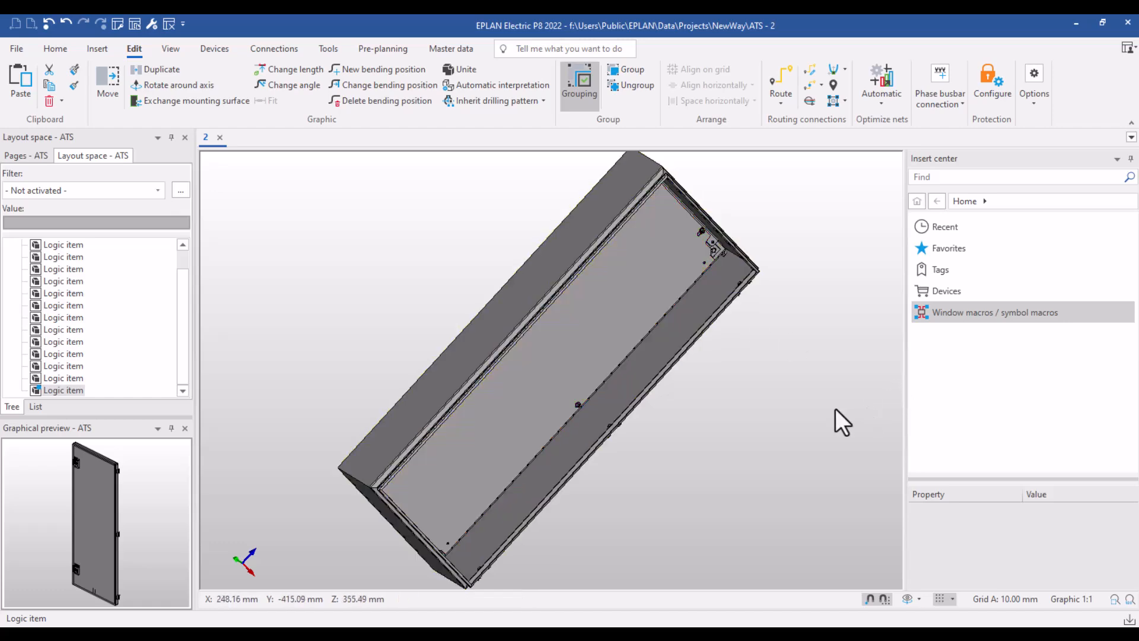
{"action": "left_click", "coordinate": [626, 334]}
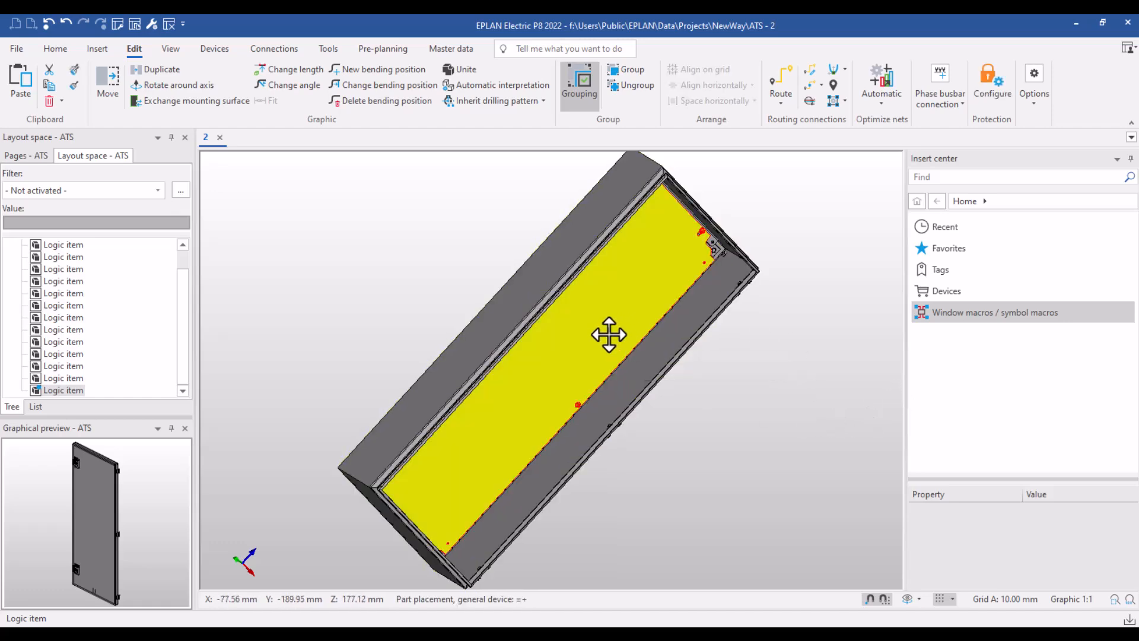
{"action": "right_click", "coordinate": [608, 333]}
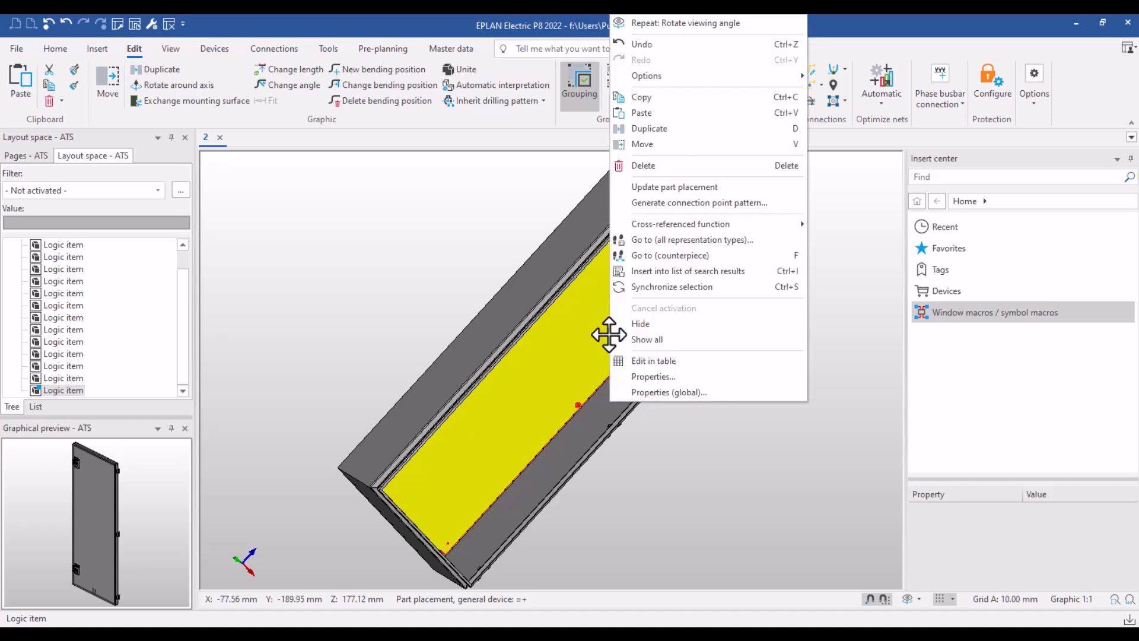
{"action": "left_click", "coordinate": [641, 323]}
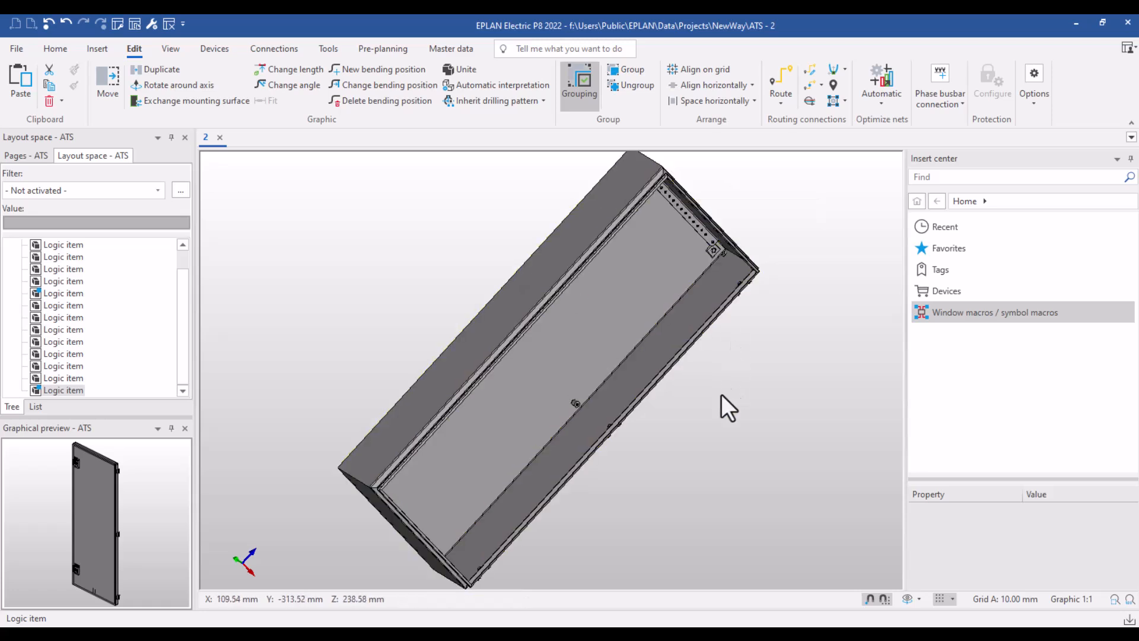
- Unite all remaining visible enclosure parts into one body, using its bottom front corner on the hinge side as the handle
{"action": "scroll", "coordinate": [769, 536], "scroll_direction": "down", "scroll_amount": 1}
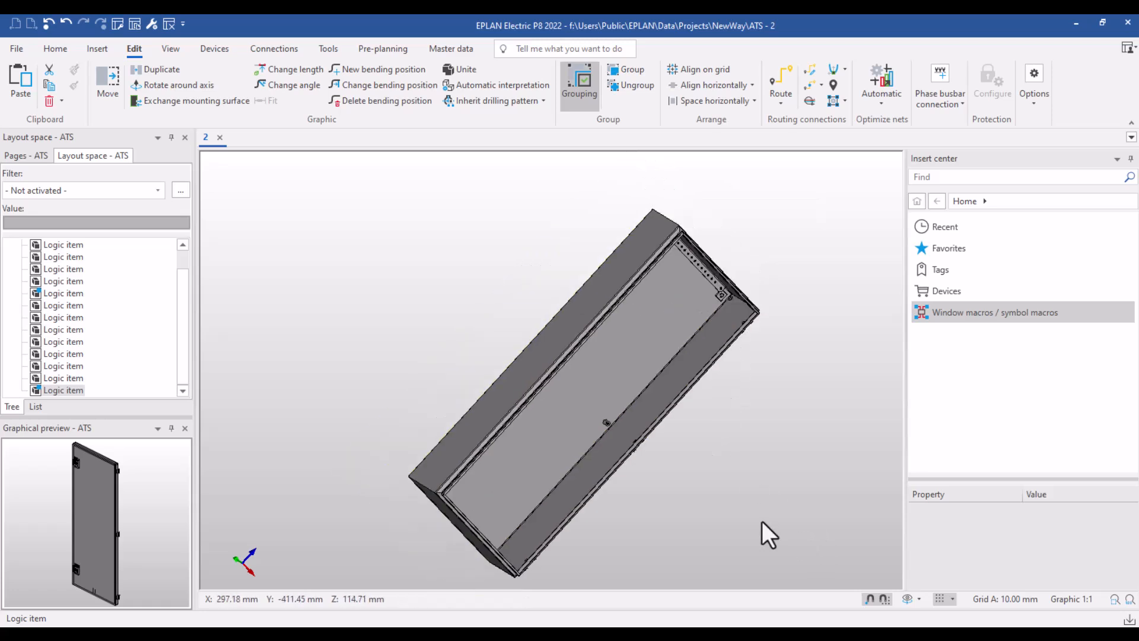
{"action": "left_click_drag", "start_coordinate": [821, 186], "coordinate": [382, 600]}
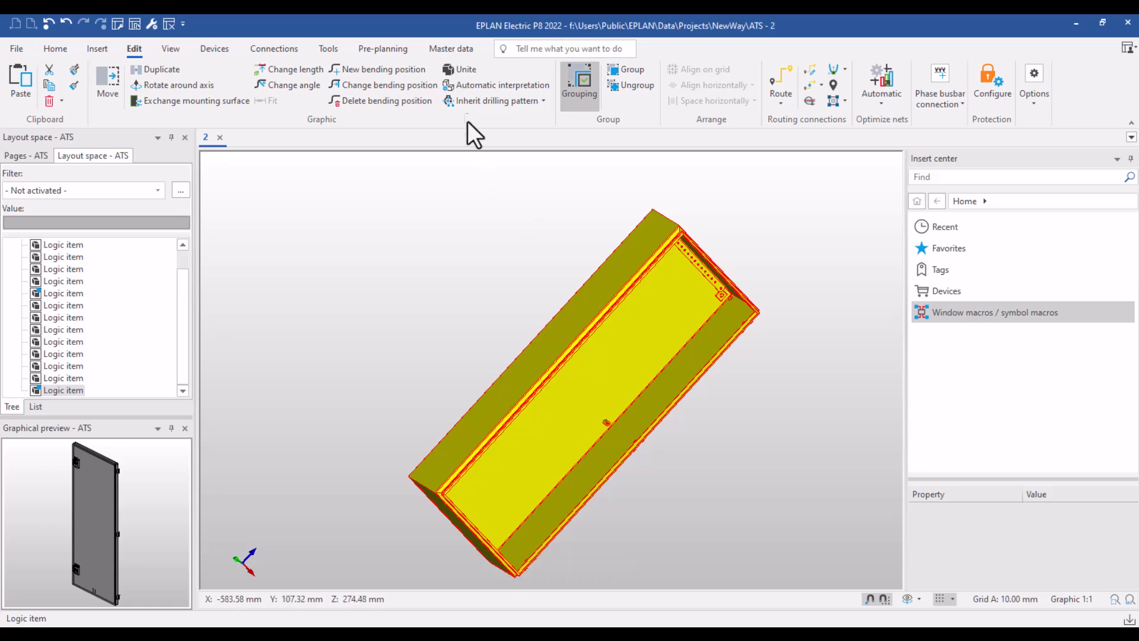
{"action": "left_click", "coordinate": [466, 74]}
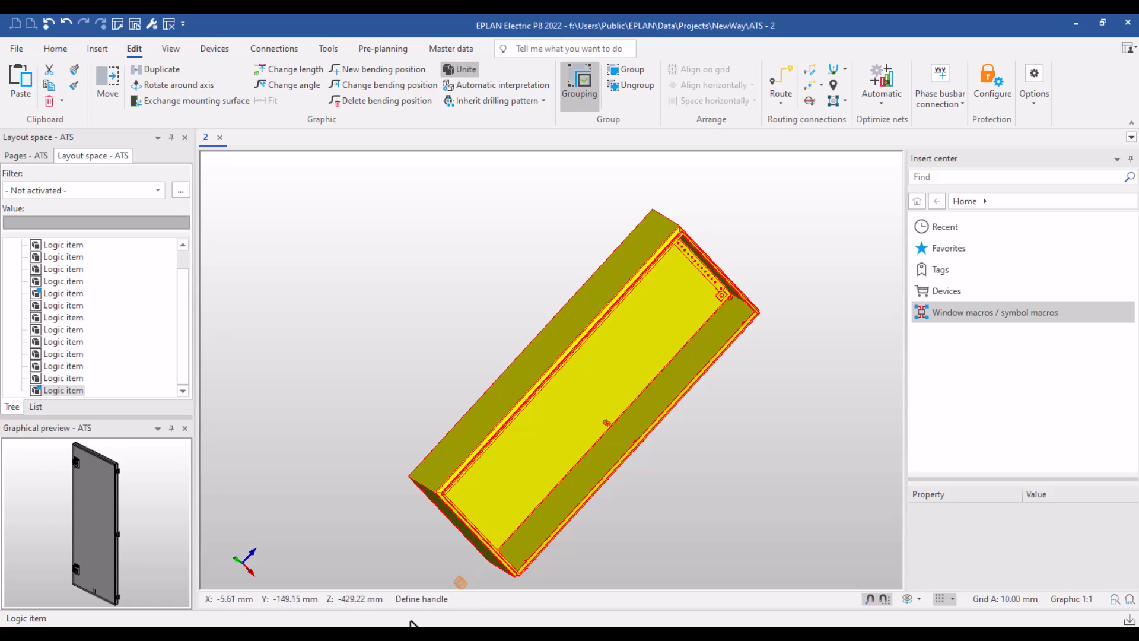
{"action": "left_click", "coordinate": [515, 571]}
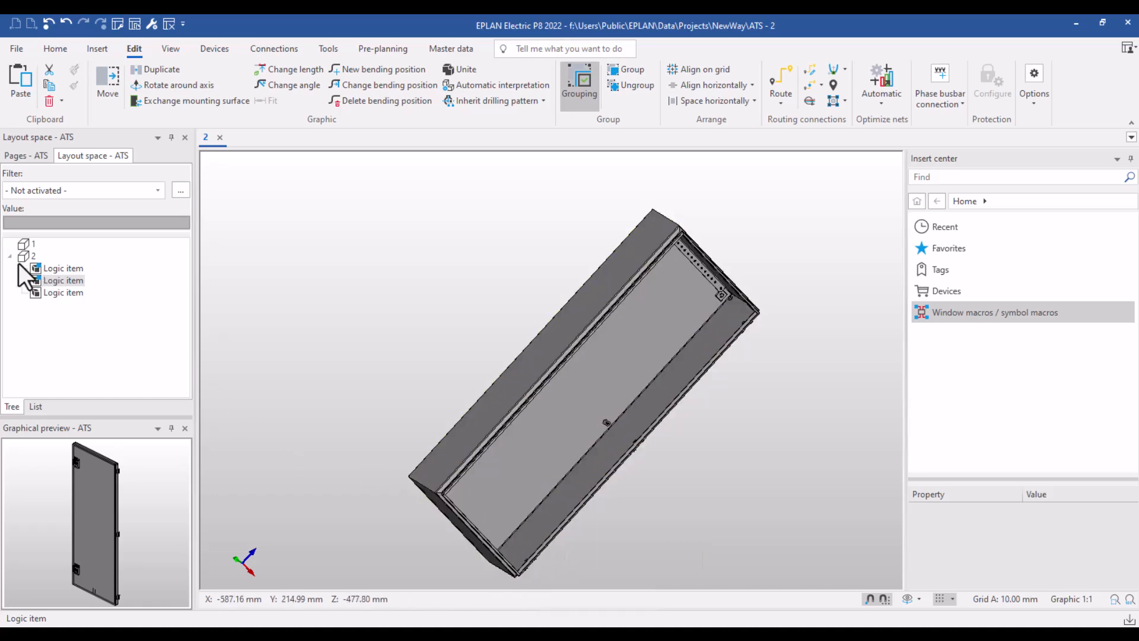
- Preview the mounting plate, door and enclosure body items in layout space 2 to check how the parts are united
{"action": "left_click", "coordinate": [55, 268]}
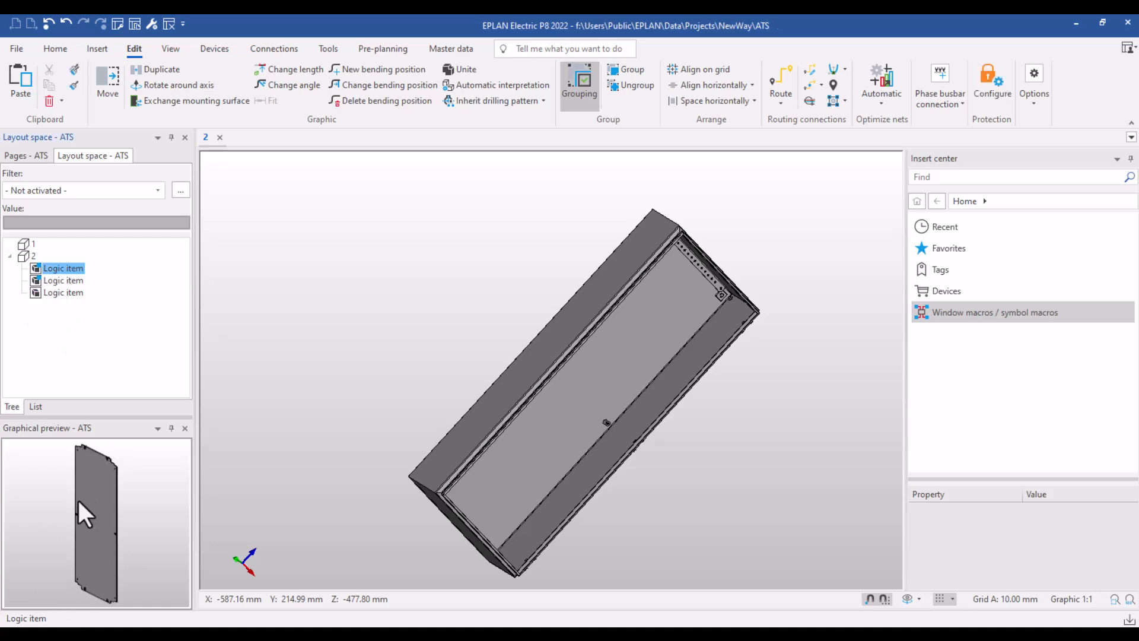
{"action": "left_click", "coordinate": [47, 281]}
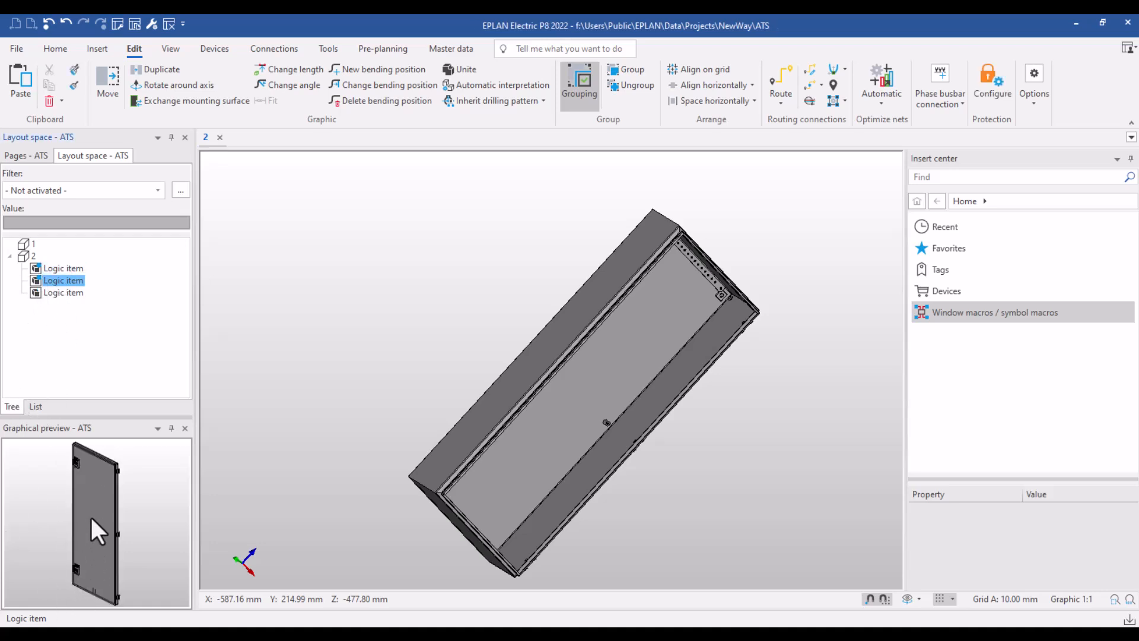
{"action": "left_click", "coordinate": [70, 294]}
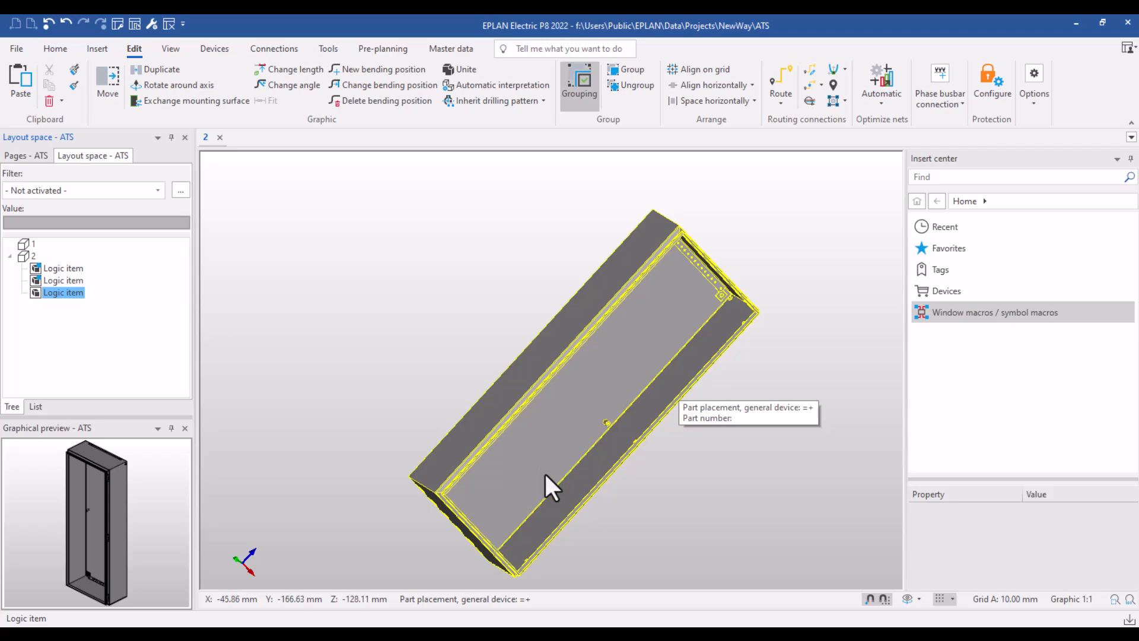
- Show all hidden enclosure parts in layout space 2 from the SE isometric viewpoint and highlight the door and body items
{"action": "right_click", "coordinate": [55, 269]}
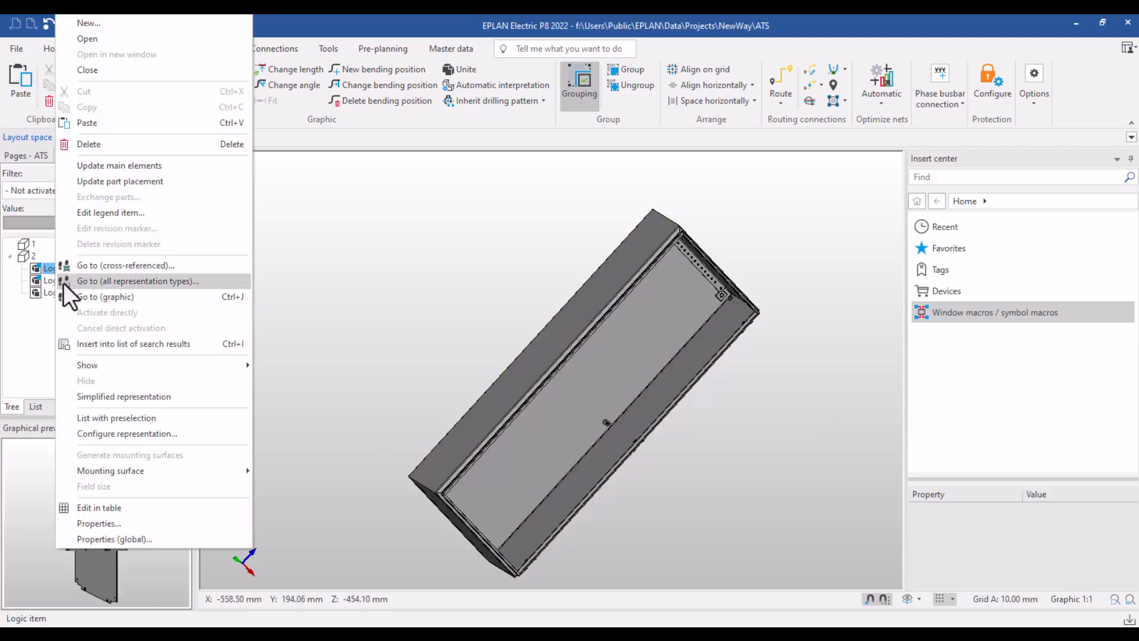
{"action": "mouse_move", "coordinate": [92, 366]}
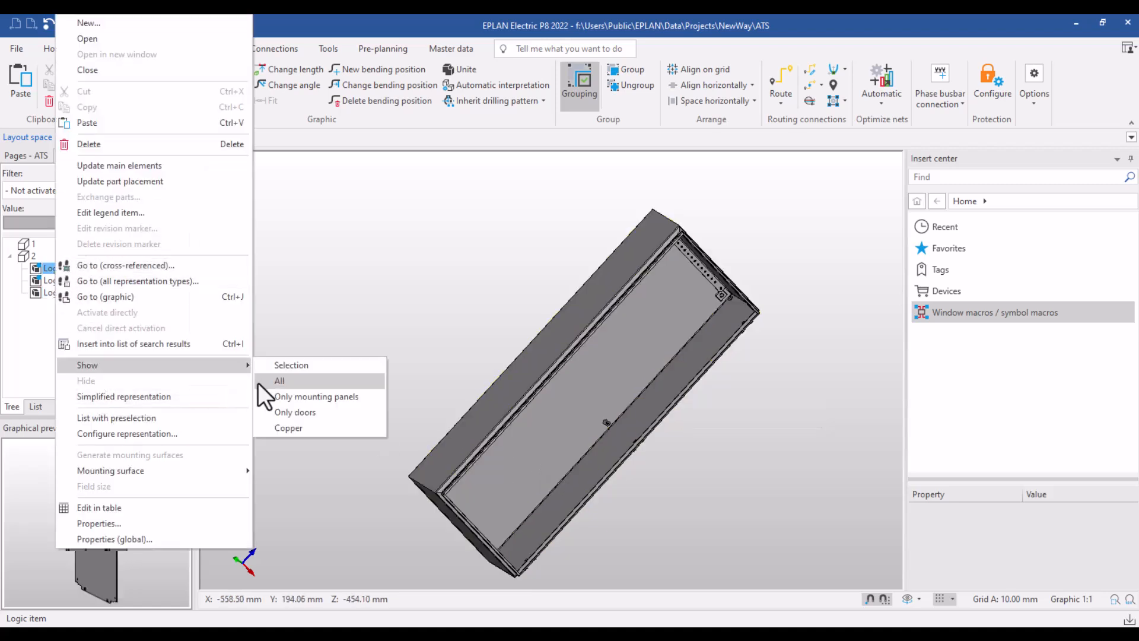
{"action": "left_click", "coordinate": [277, 380]}
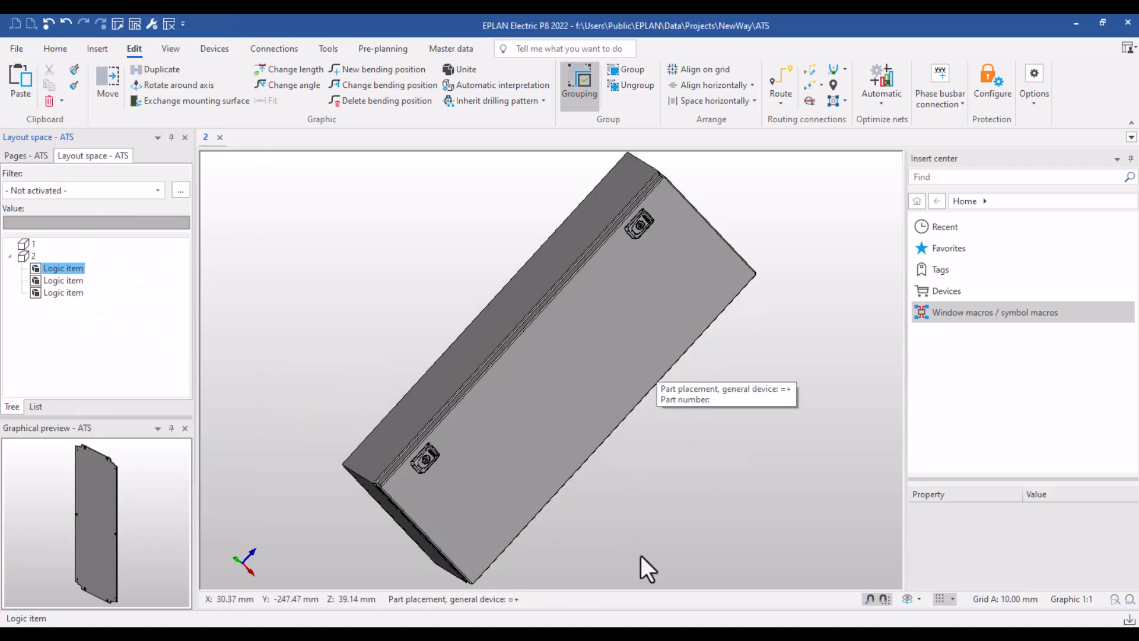
{"action": "left_click", "coordinate": [917, 599]}
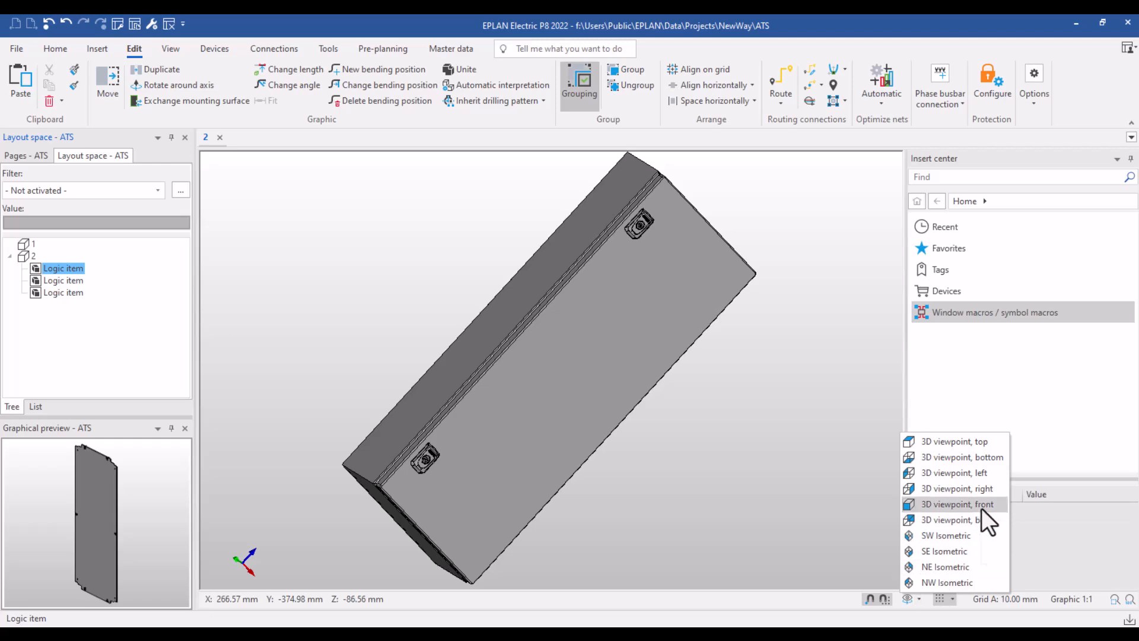
{"action": "left_click", "coordinate": [953, 552]}
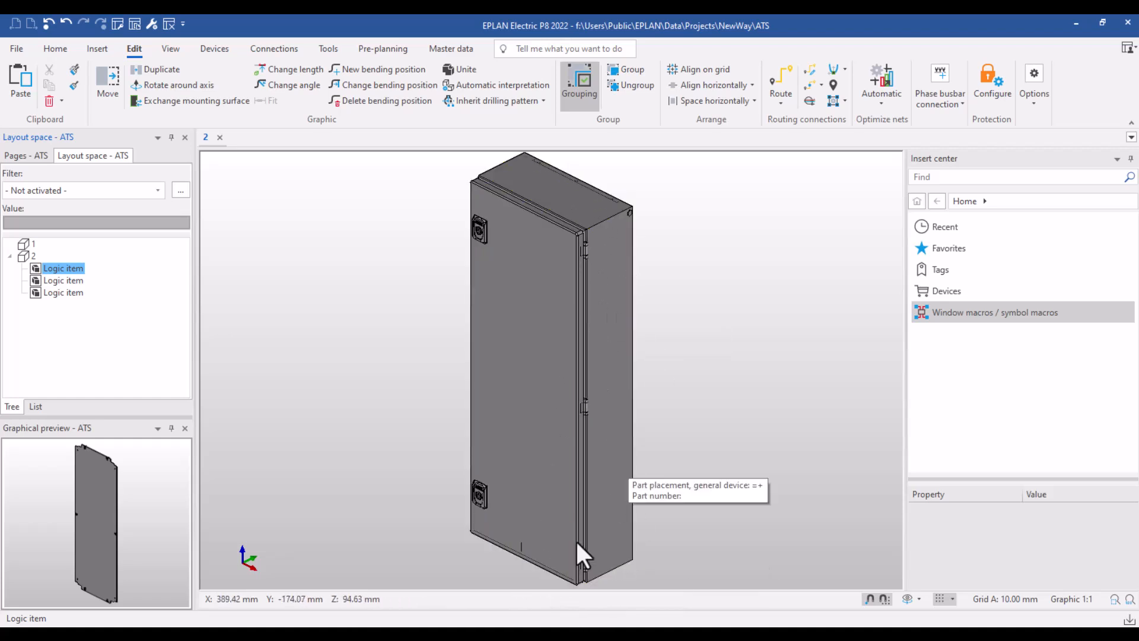
{"action": "left_click", "coordinate": [59, 282]}
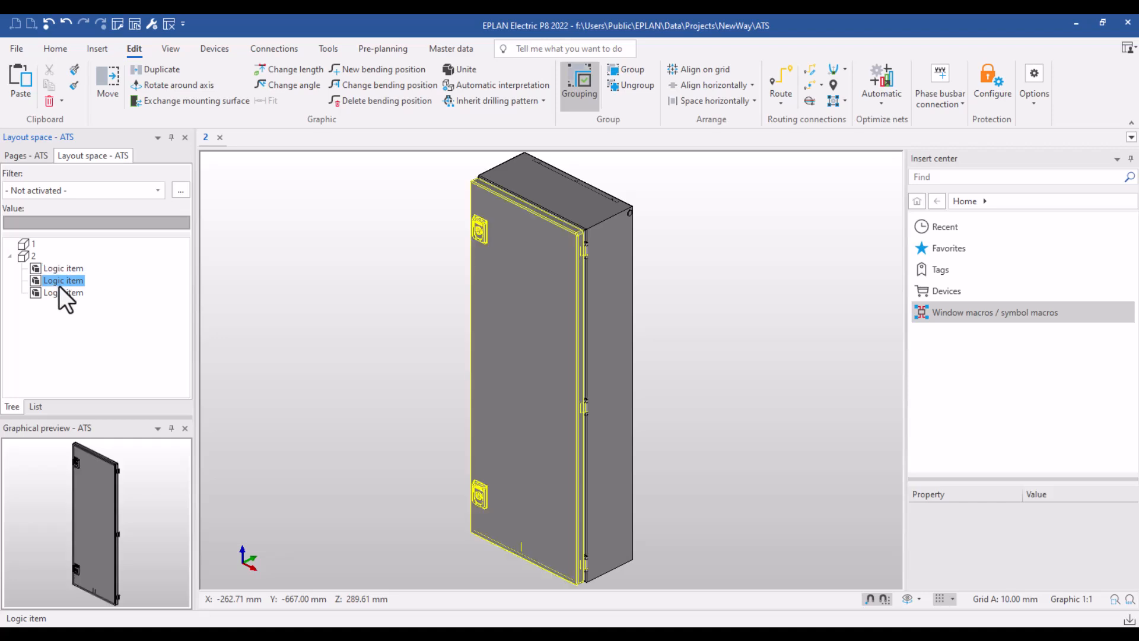
{"action": "left_click", "coordinate": [60, 293]}
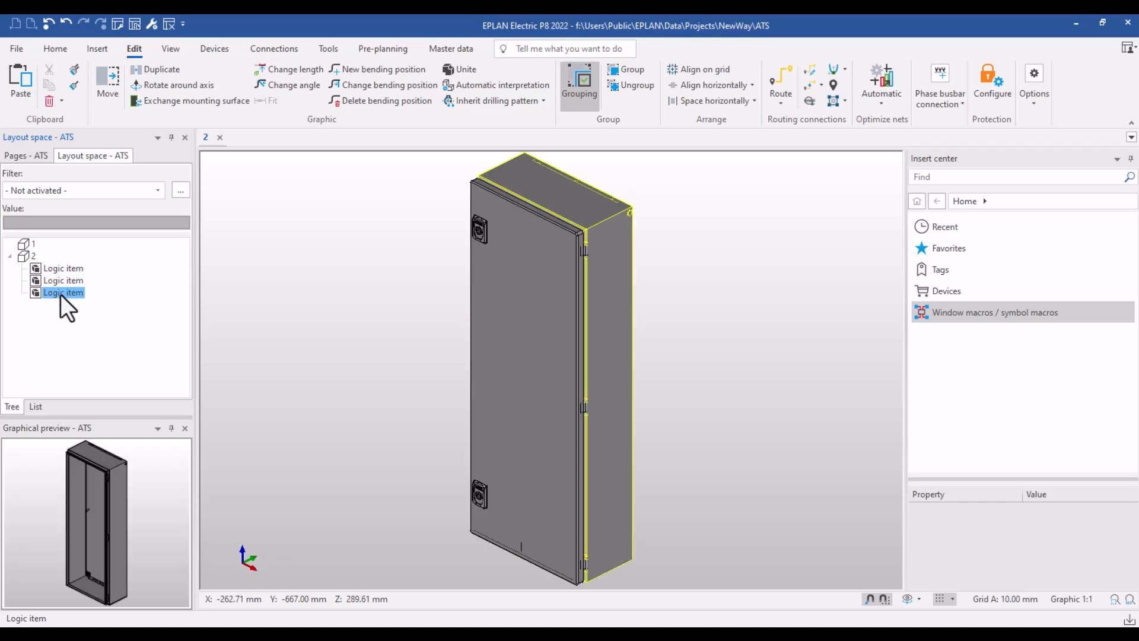
- Change the door logic item's function definition to Door, from the Housings group of the Mechanics system accessories
{"action": "left_click", "coordinate": [59, 280]}
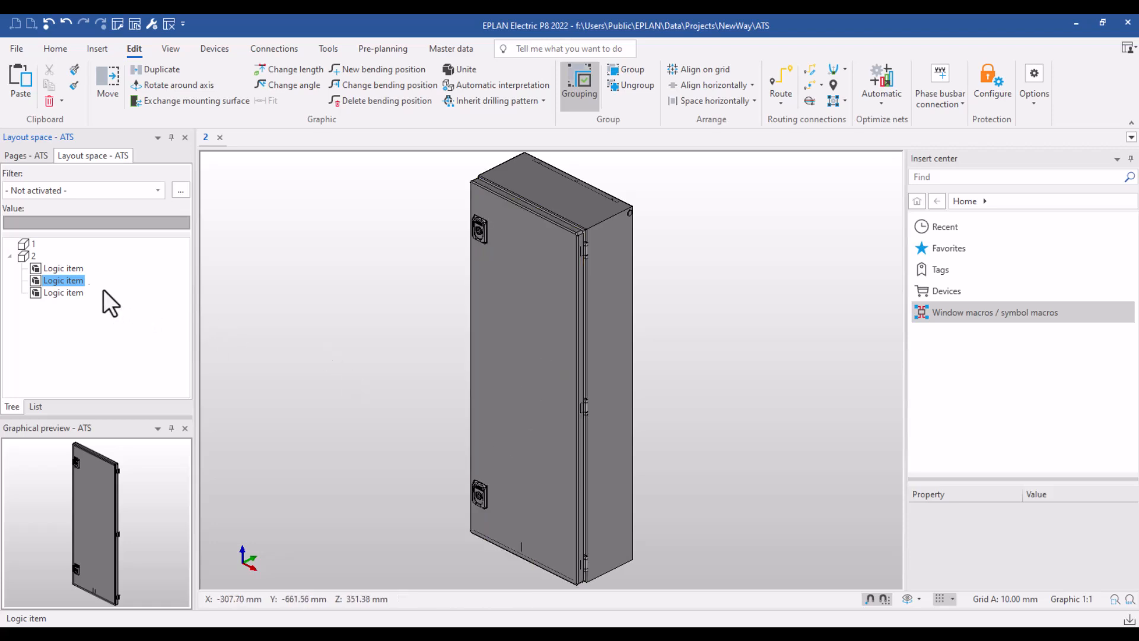
{"action": "right_click", "coordinate": [62, 281]}
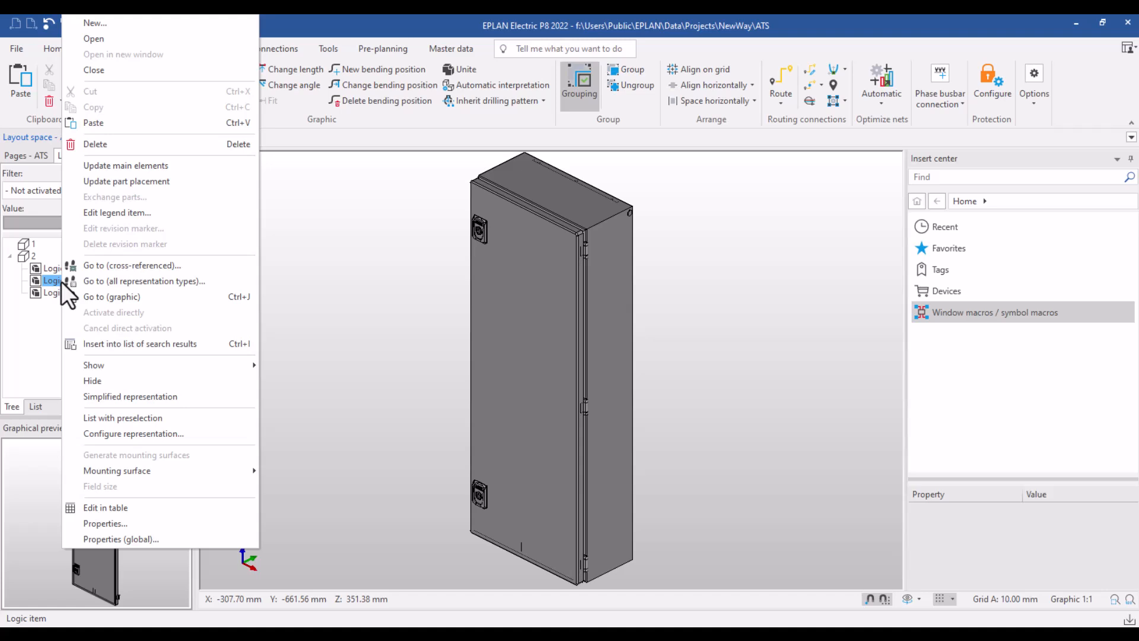
{"action": "left_click", "coordinate": [136, 521]}
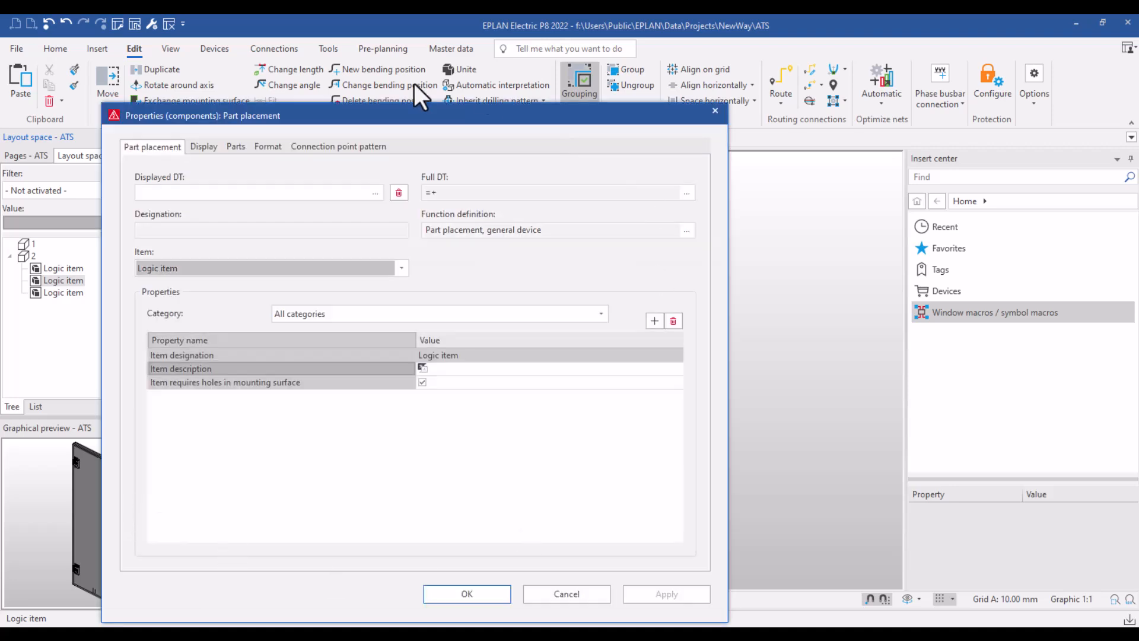
{"action": "left_click_drag", "start_coordinate": [287, 118], "coordinate": [389, 83]}
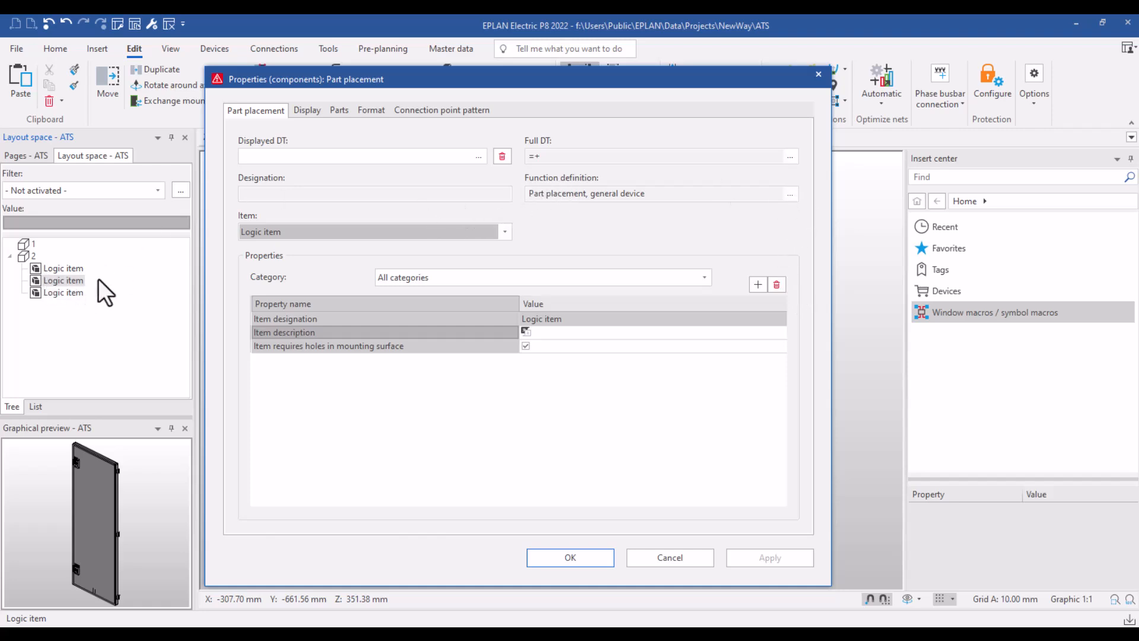
{"action": "left_click", "coordinate": [792, 195]}
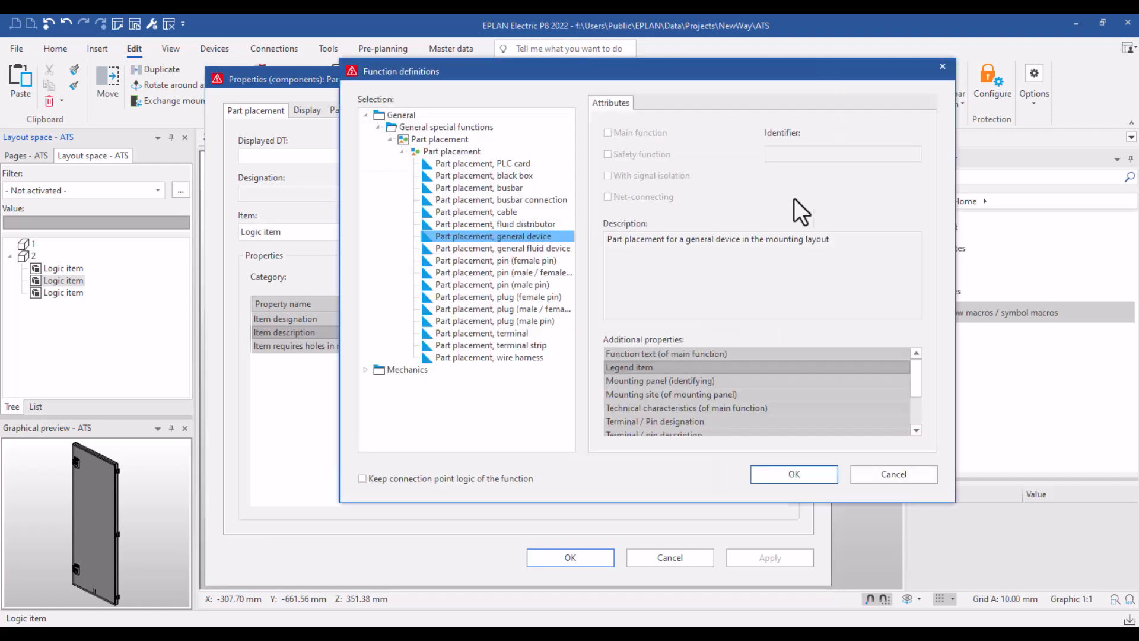
{"action": "left_click", "coordinate": [365, 370]}
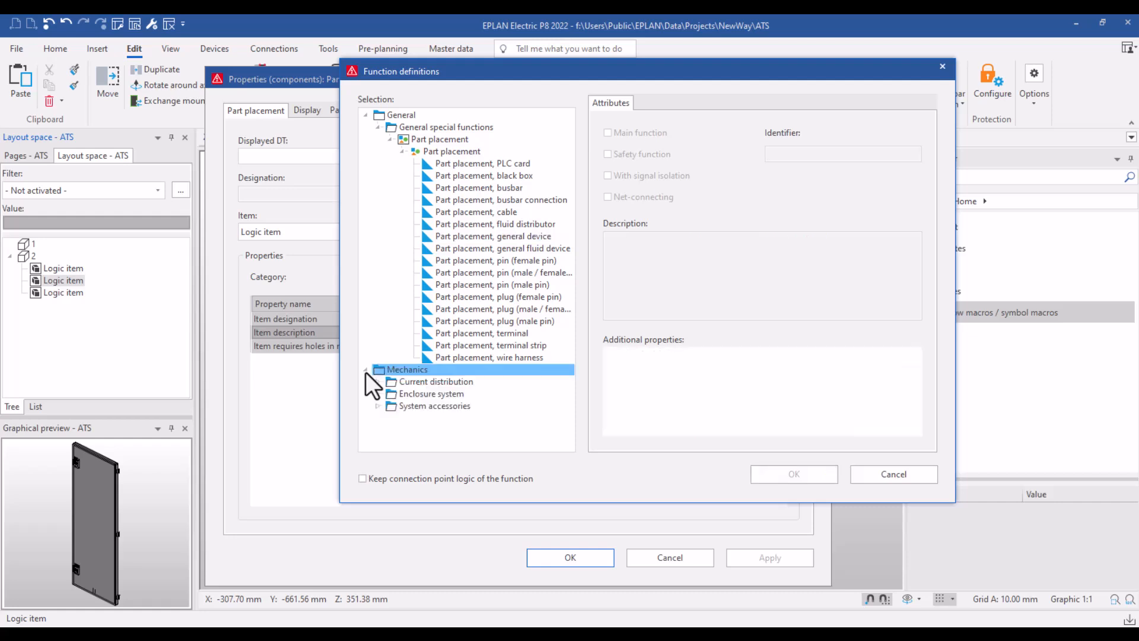
{"action": "left_click", "coordinate": [378, 405]}
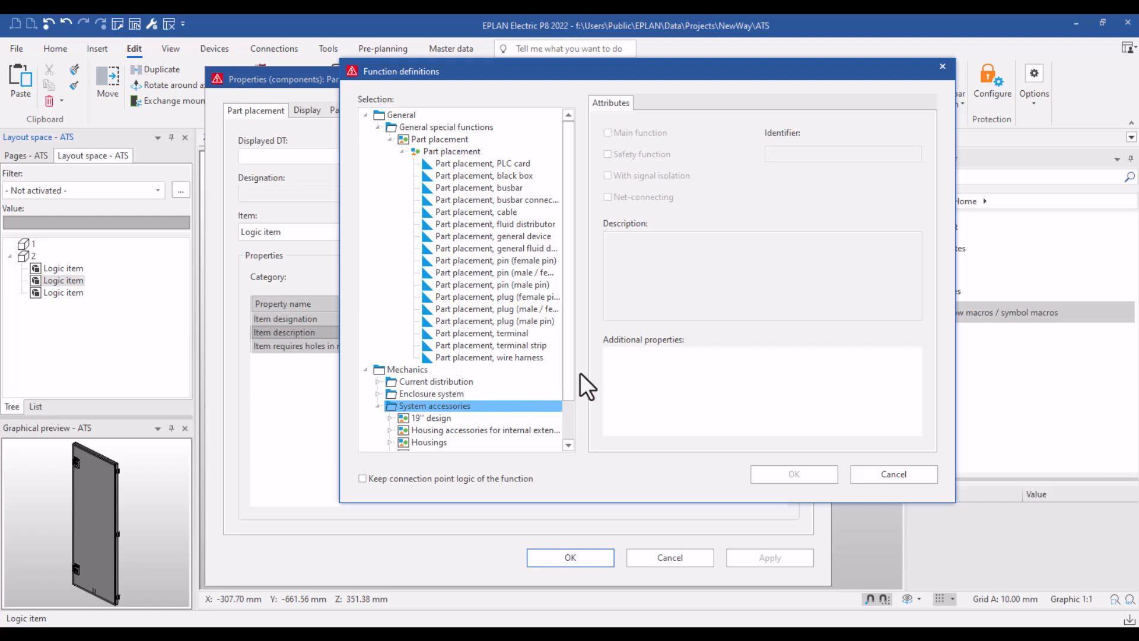
{"action": "left_click_drag", "start_coordinate": [571, 391], "coordinate": [569, 452]}
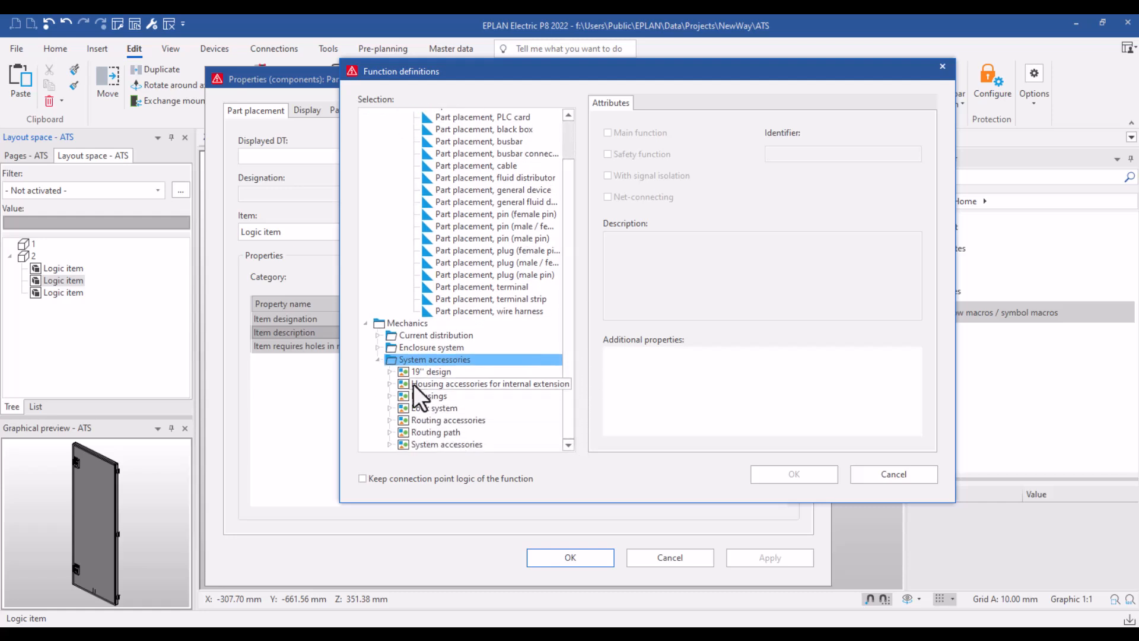
{"action": "left_click", "coordinate": [388, 396]}
{"action": "left_click_drag", "start_coordinate": [565, 352], "coordinate": [569, 406]}
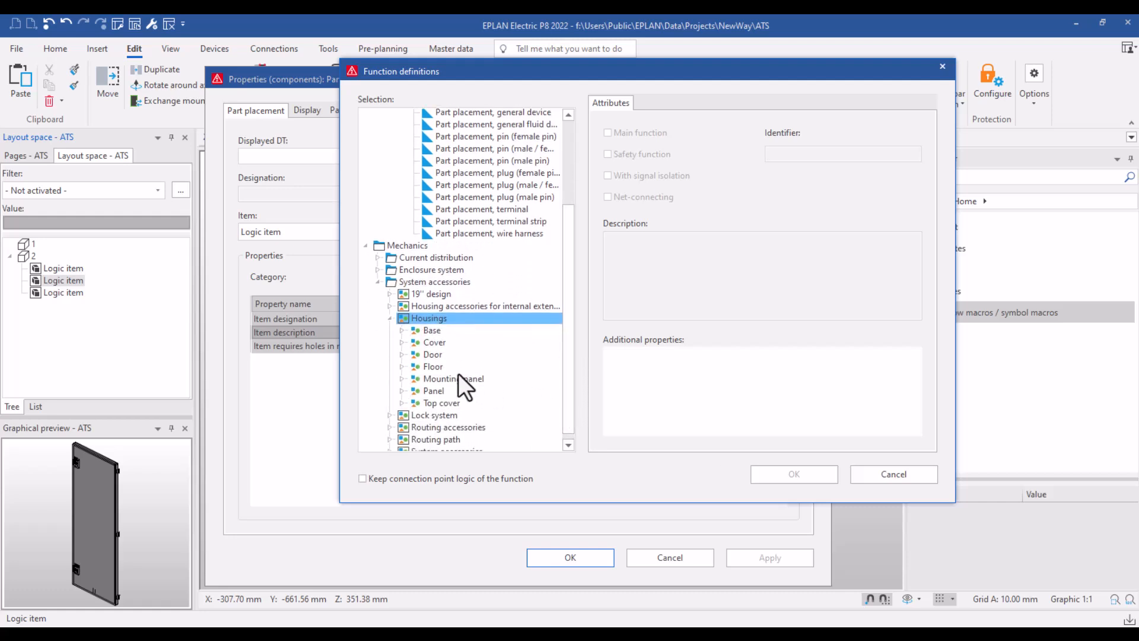
{"action": "left_click", "coordinate": [400, 356]}
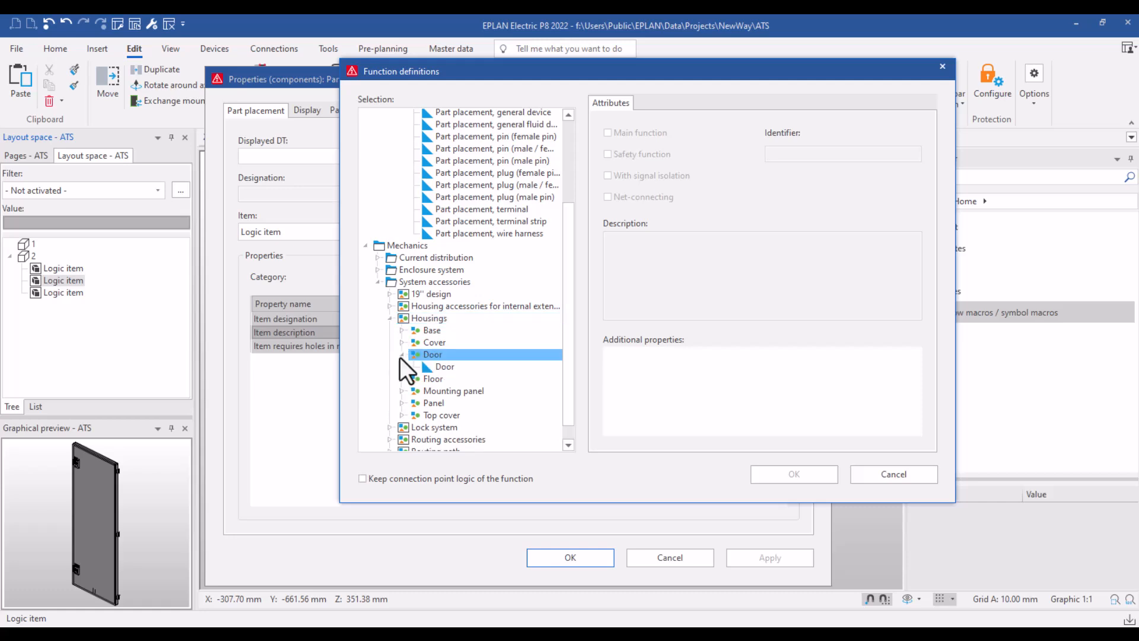
{"action": "left_click", "coordinate": [431, 367]}
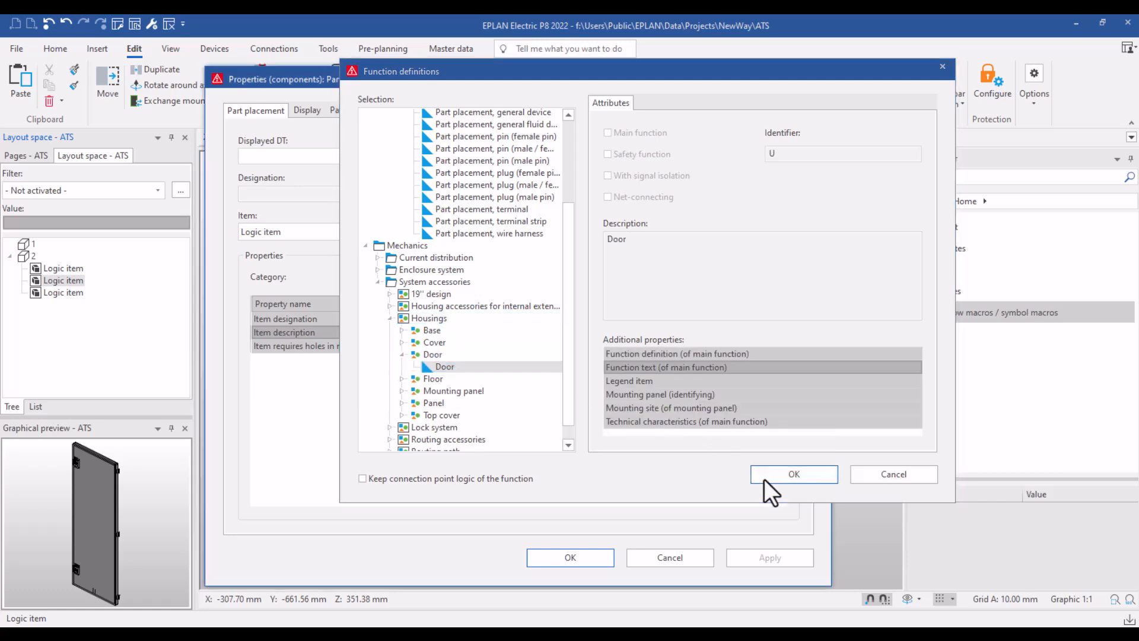
{"action": "left_click", "coordinate": [764, 478]}
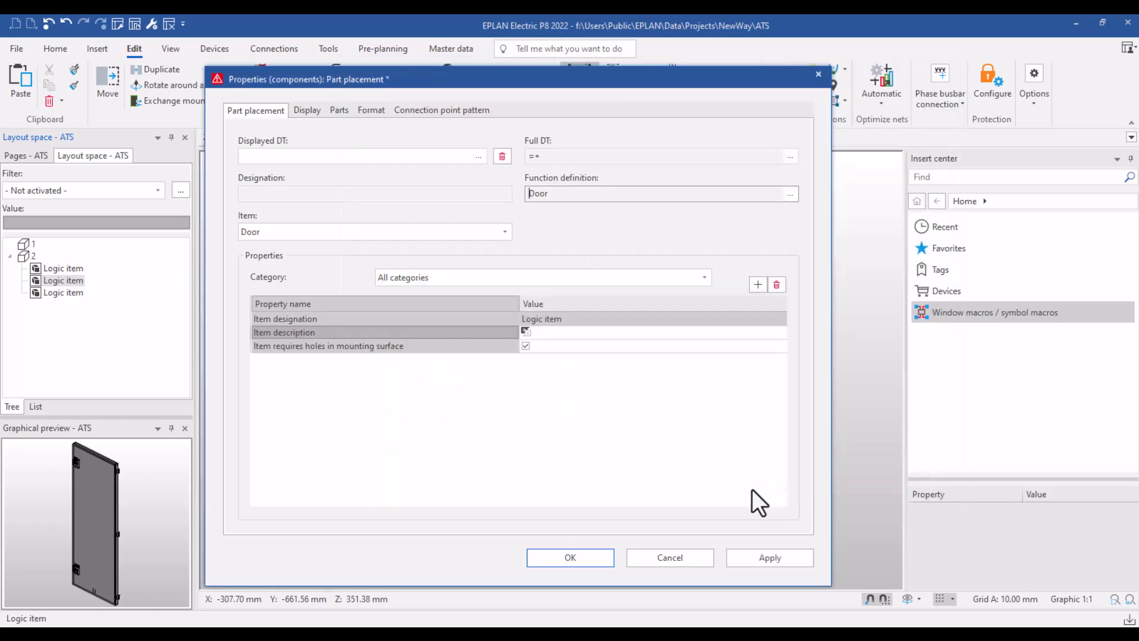
{"action": "left_click", "coordinate": [577, 559]}
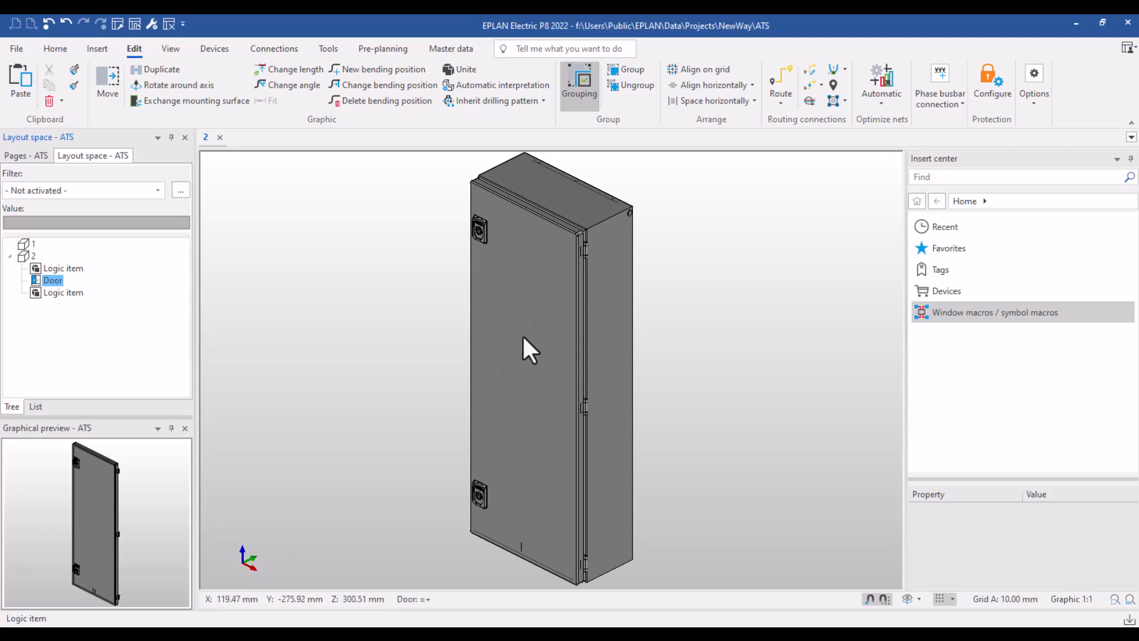
- Change the mounting plate logic item's function definition to Mounting panel, from the Housings group of the Mechanics system accessories
{"action": "left_click", "coordinate": [70, 264]}
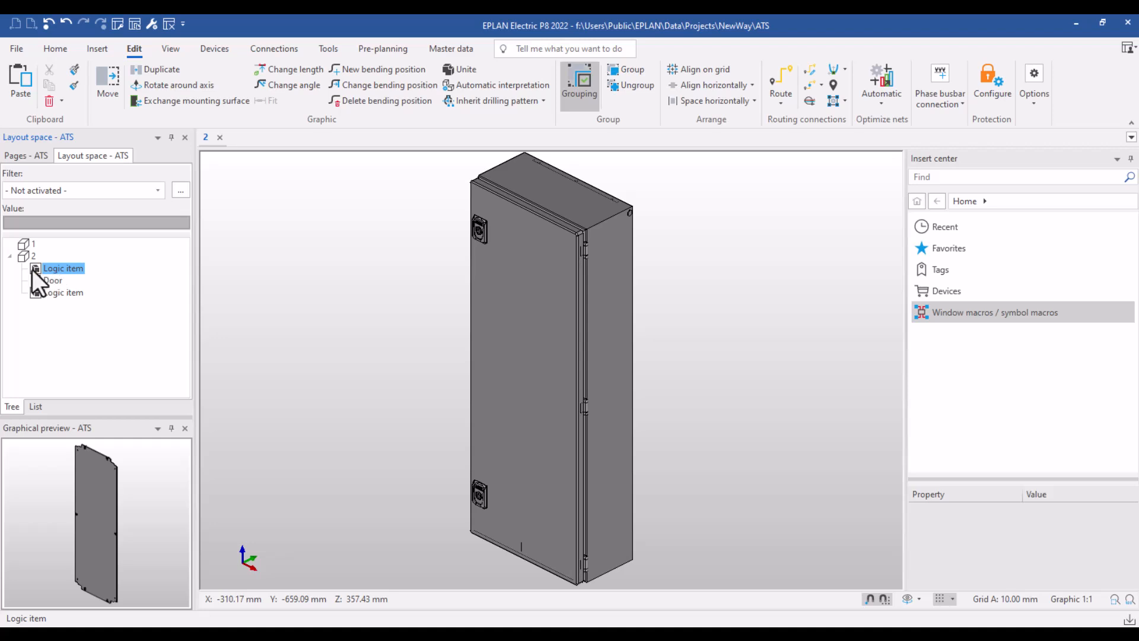
{"action": "right_click", "coordinate": [62, 272]}
{"action": "left_click", "coordinate": [131, 524]}
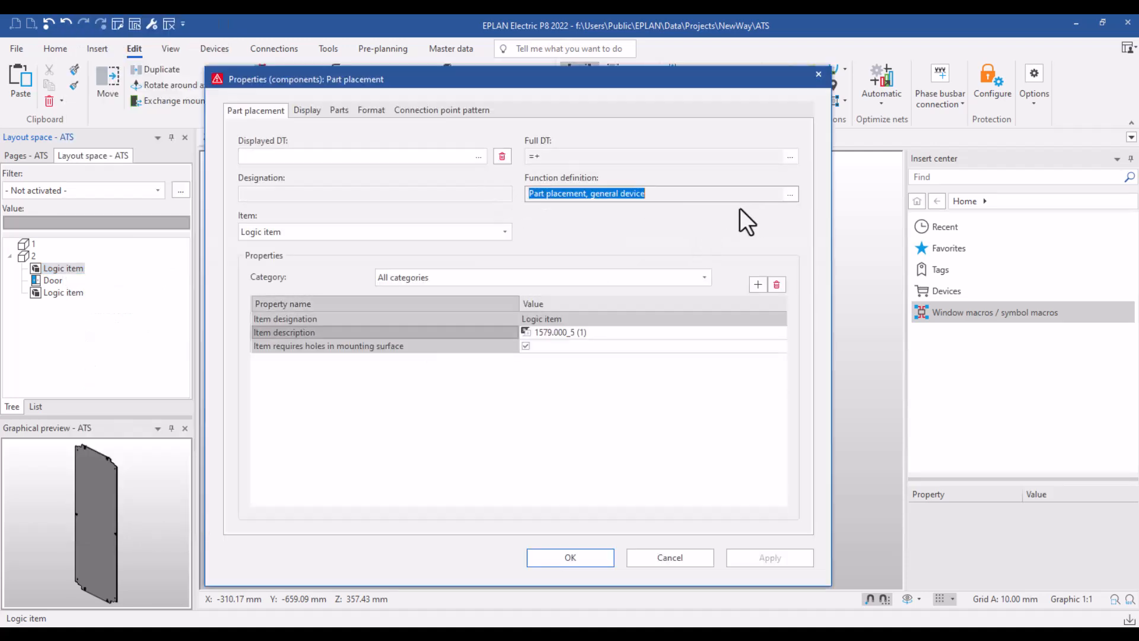
{"action": "left_click", "coordinate": [793, 191]}
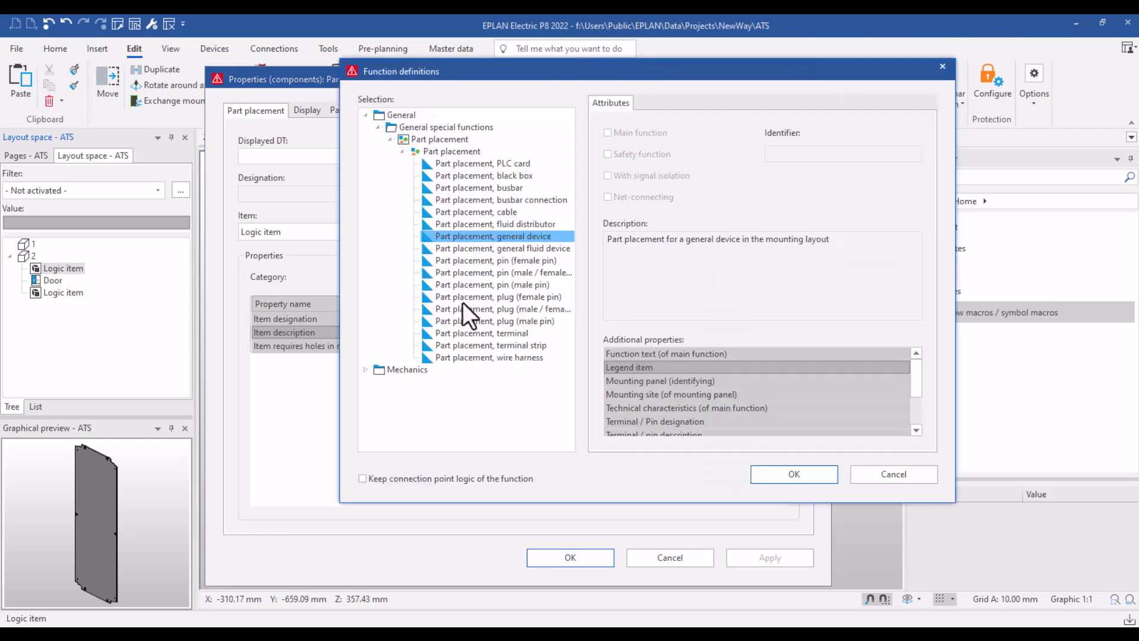
{"action": "left_click", "coordinate": [364, 371]}
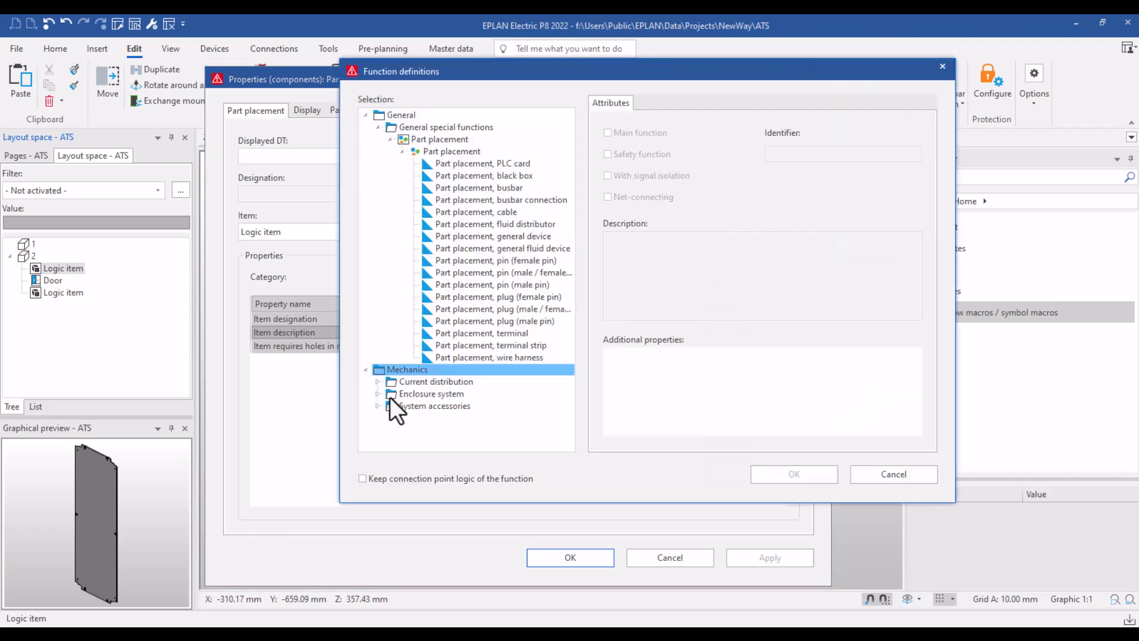
{"action": "left_click", "coordinate": [377, 406]}
{"action": "left_click_drag", "start_coordinate": [571, 394], "coordinate": [564, 452]}
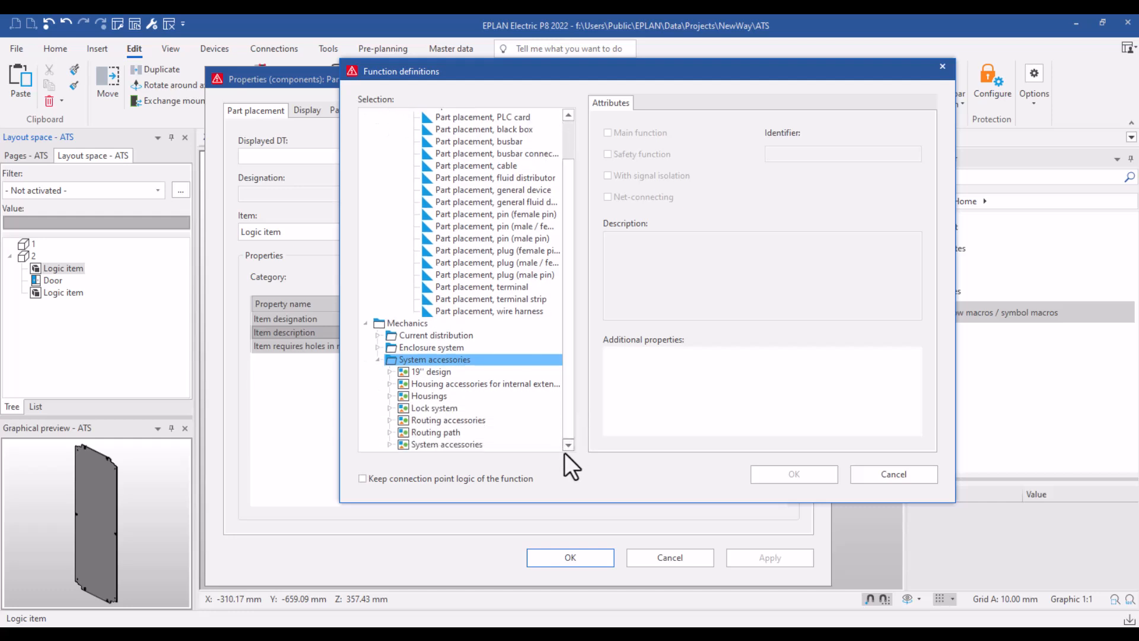
{"action": "left_click", "coordinate": [389, 397]}
{"action": "left_click_drag", "start_coordinate": [570, 380], "coordinate": [553, 425]}
{"action": "double_click", "coordinate": [402, 382]}
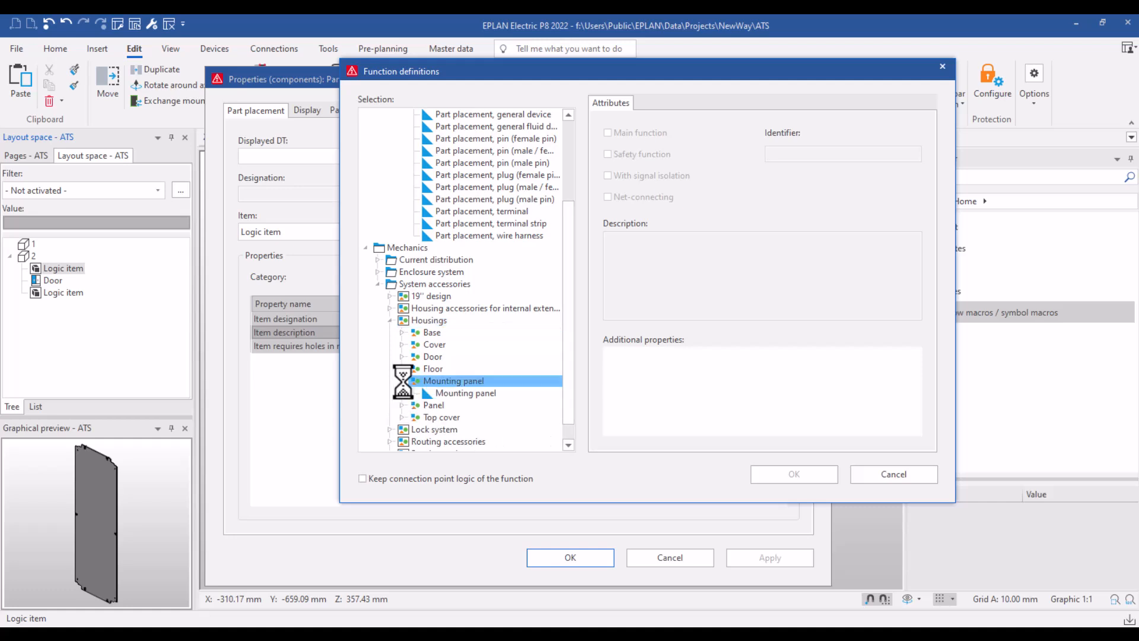
{"action": "left_click", "coordinate": [447, 394]}
{"action": "left_click", "coordinate": [789, 480]}
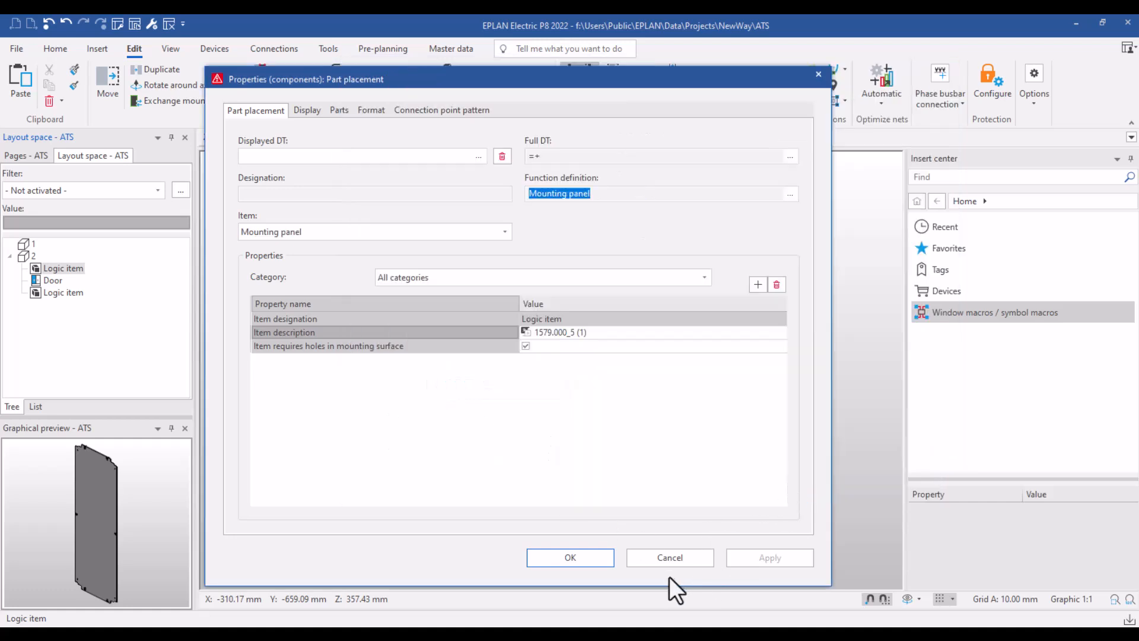
{"action": "left_click", "coordinate": [592, 558]}
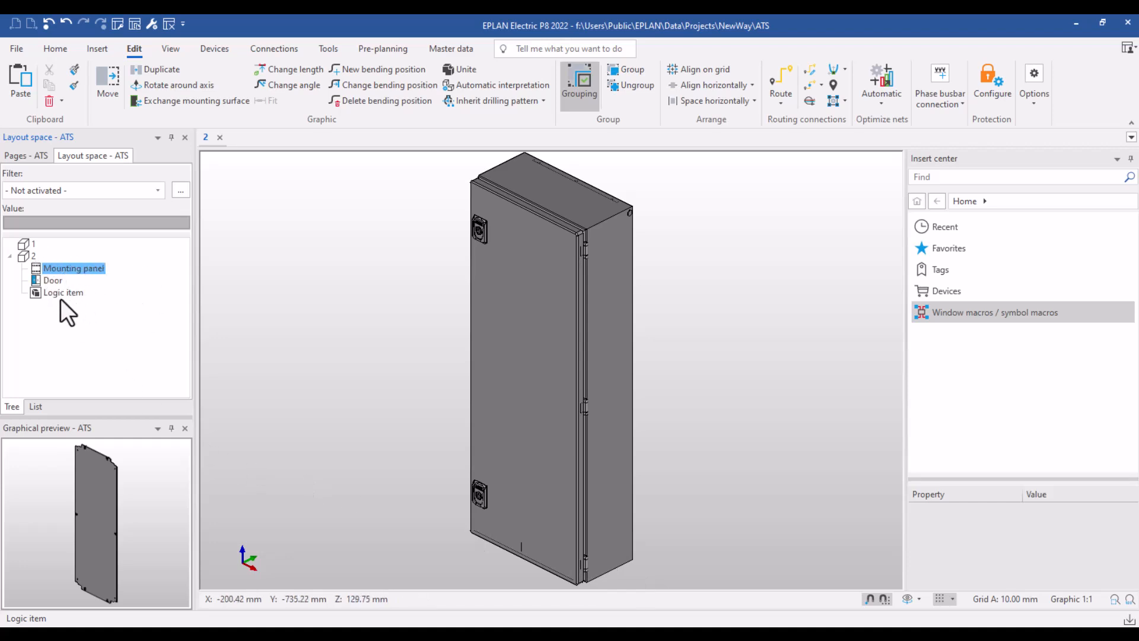
- Change the enclosure body logic item's function definition to Body, from the Enclosure group of the Mechanics enclosure system
{"action": "left_click", "coordinate": [60, 297]}
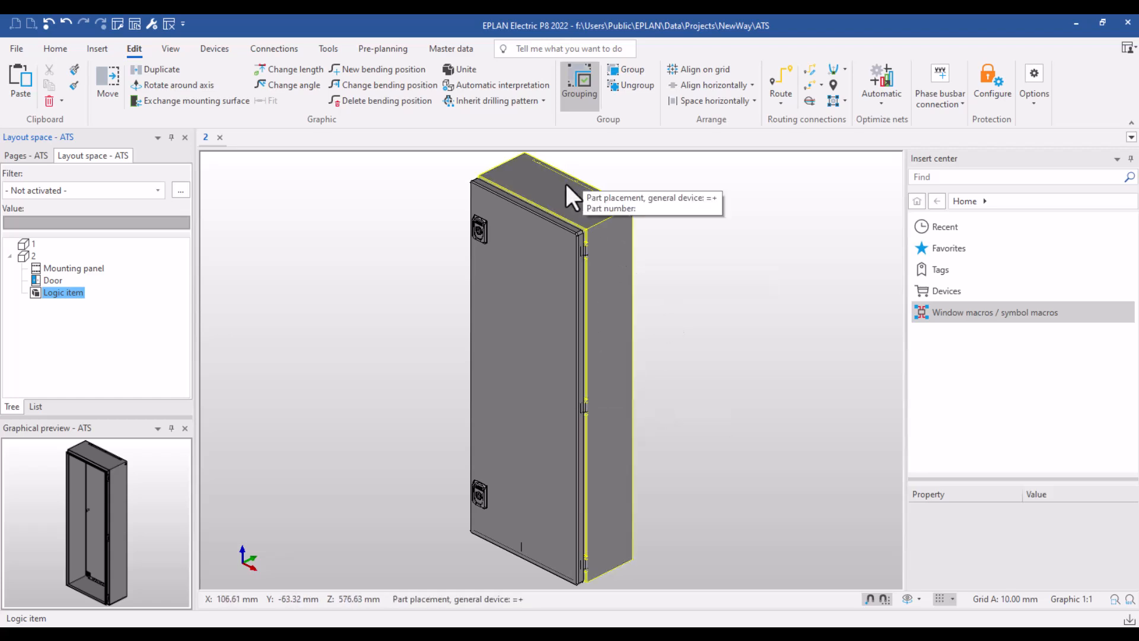
{"action": "right_click", "coordinate": [59, 294]}
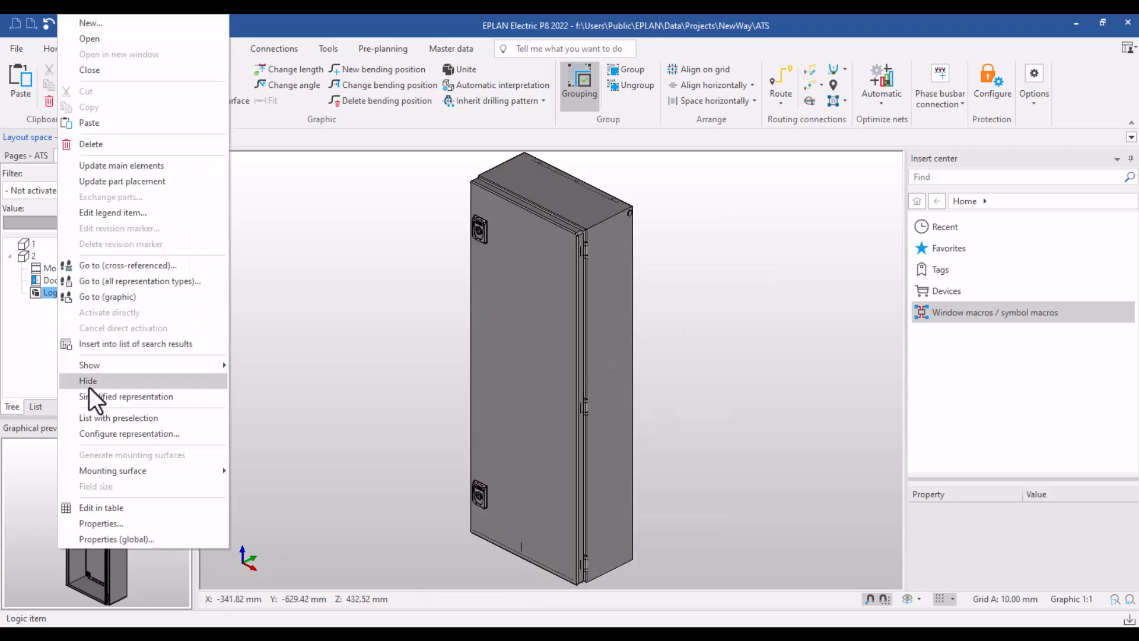
{"action": "left_click", "coordinate": [131, 525]}
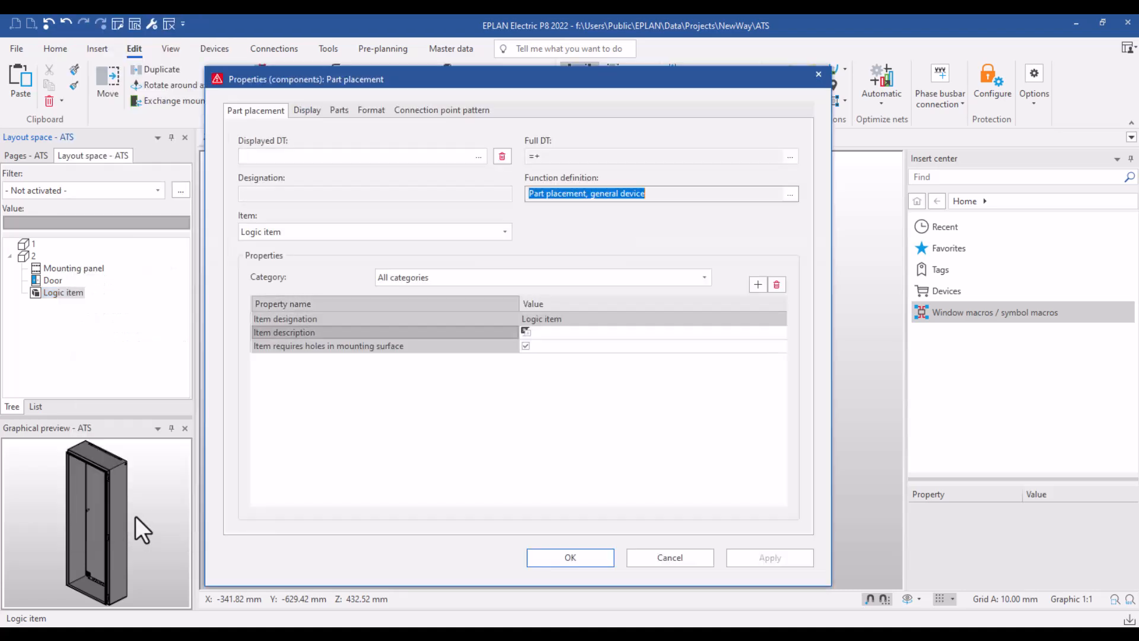
{"action": "left_click", "coordinate": [791, 195]}
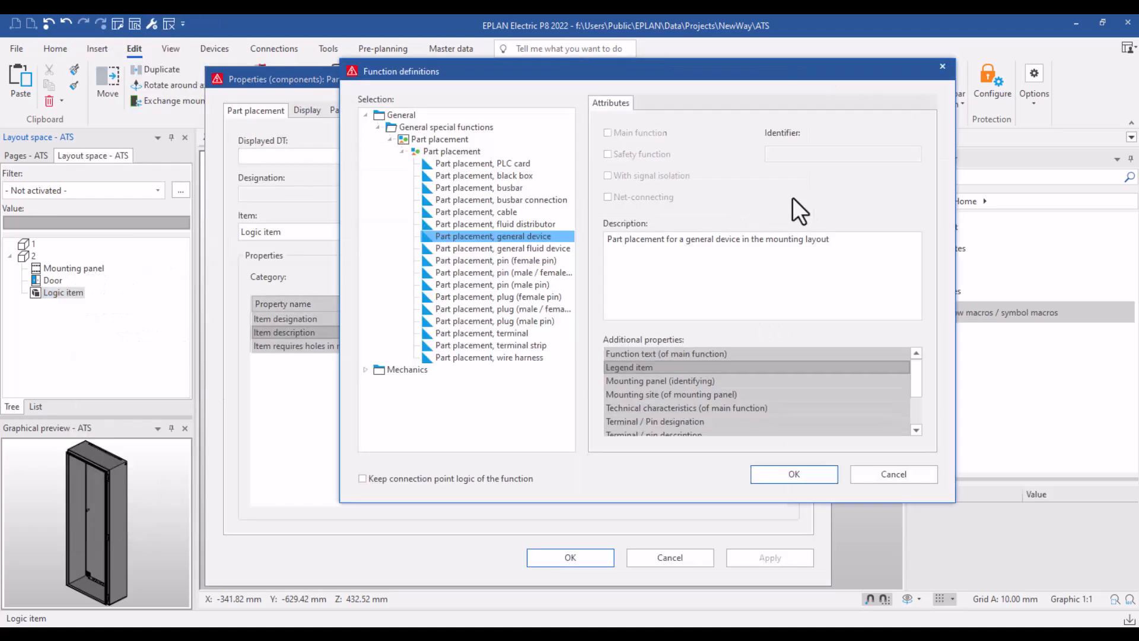
{"action": "left_click", "coordinate": [365, 369]}
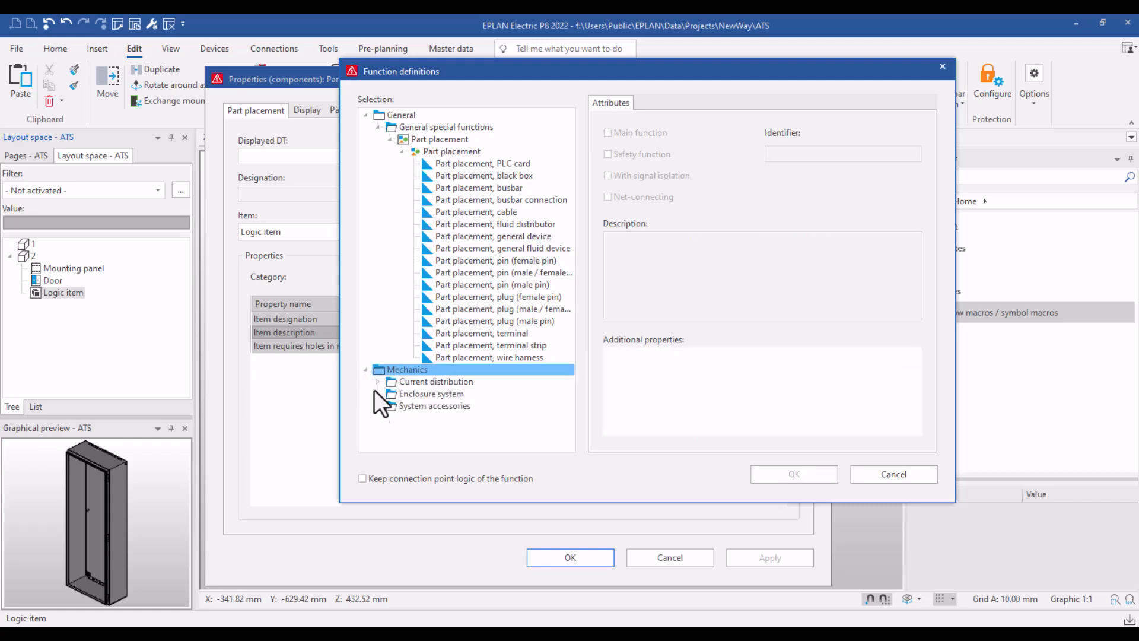
{"action": "left_click", "coordinate": [374, 406]}
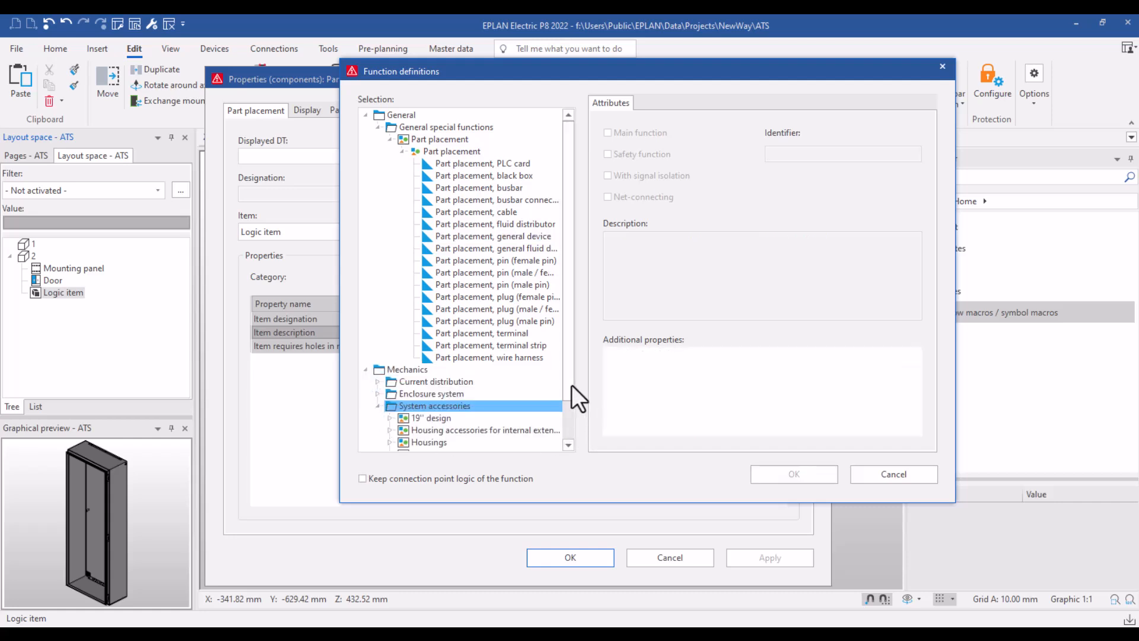
{"action": "scroll", "coordinate": [571, 384], "scroll_direction": "down", "scroll_amount": 2}
{"action": "left_click", "coordinate": [391, 397]}
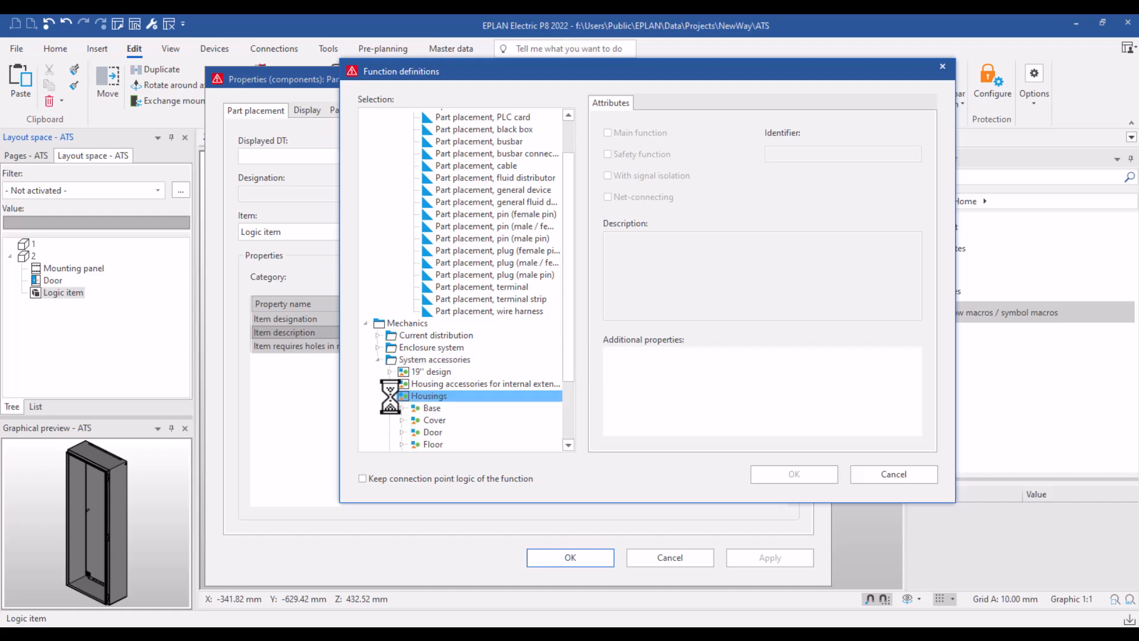
{"action": "scroll", "coordinate": [565, 354], "scroll_direction": "down", "scroll_amount": 3}
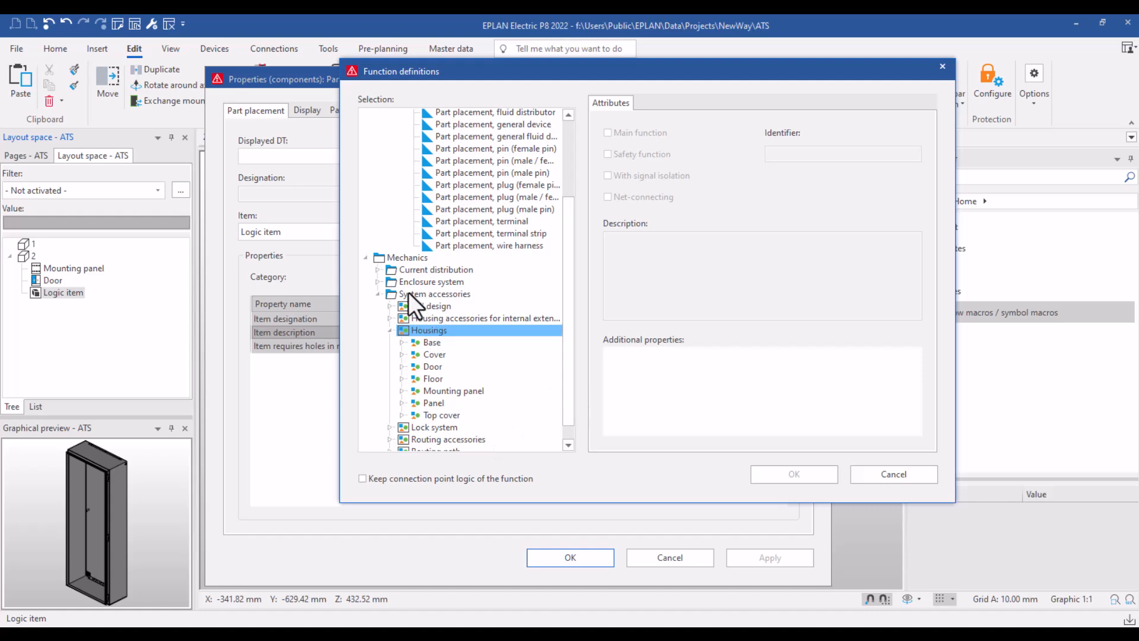
{"action": "left_click", "coordinate": [377, 281]}
{"action": "double_click", "coordinate": [389, 295]}
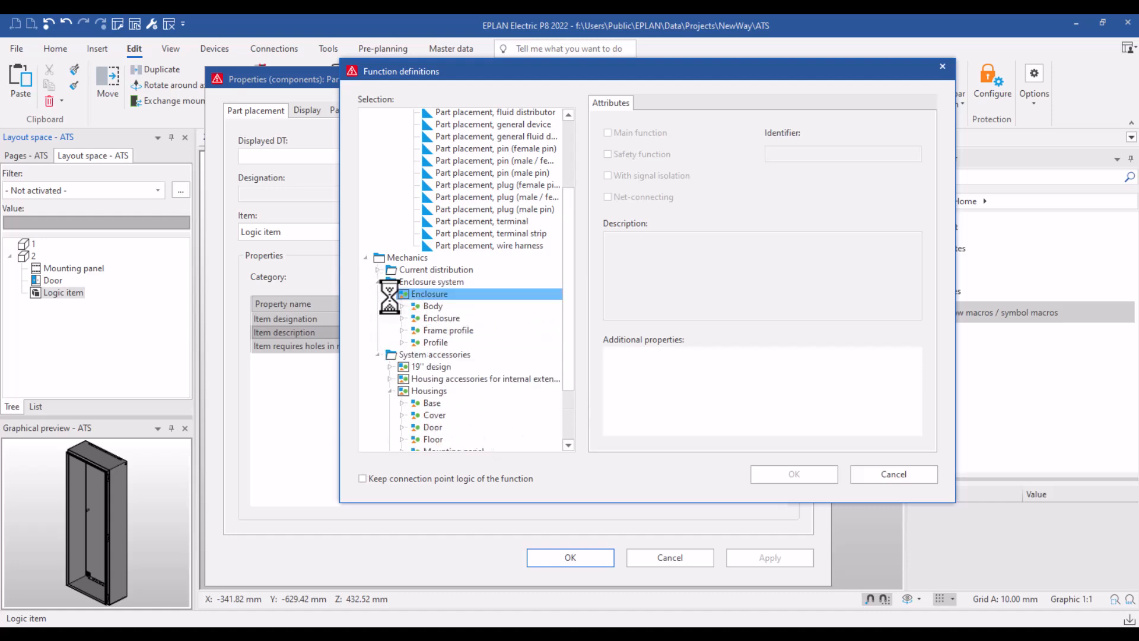
{"action": "double_click", "coordinate": [400, 305]}
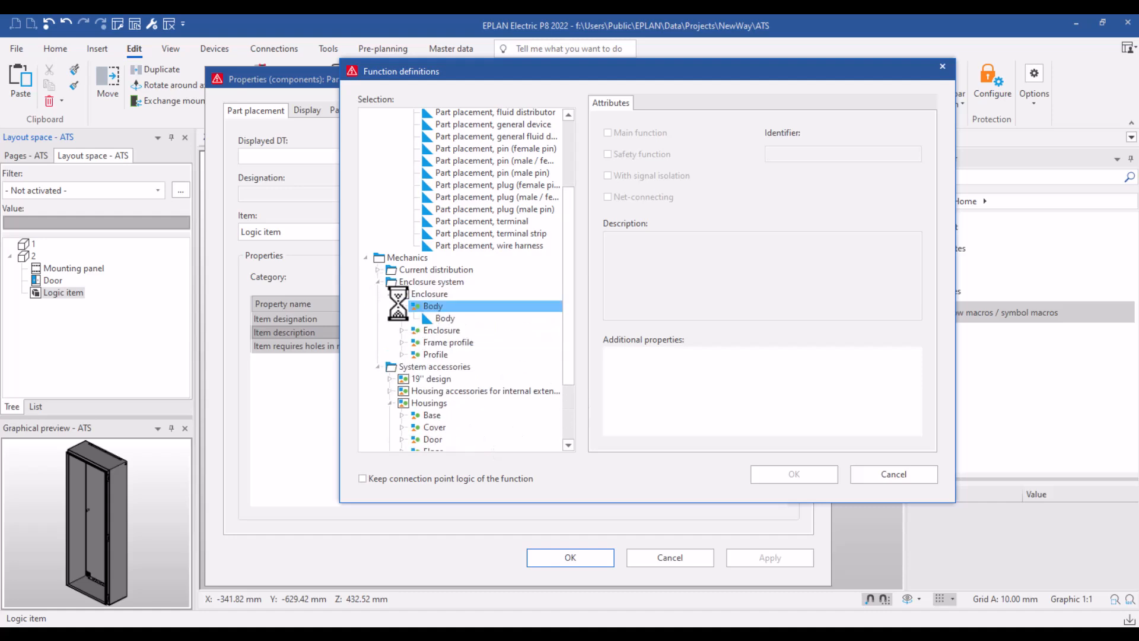
{"action": "left_click", "coordinate": [445, 318]}
{"action": "left_click", "coordinate": [791, 472]}
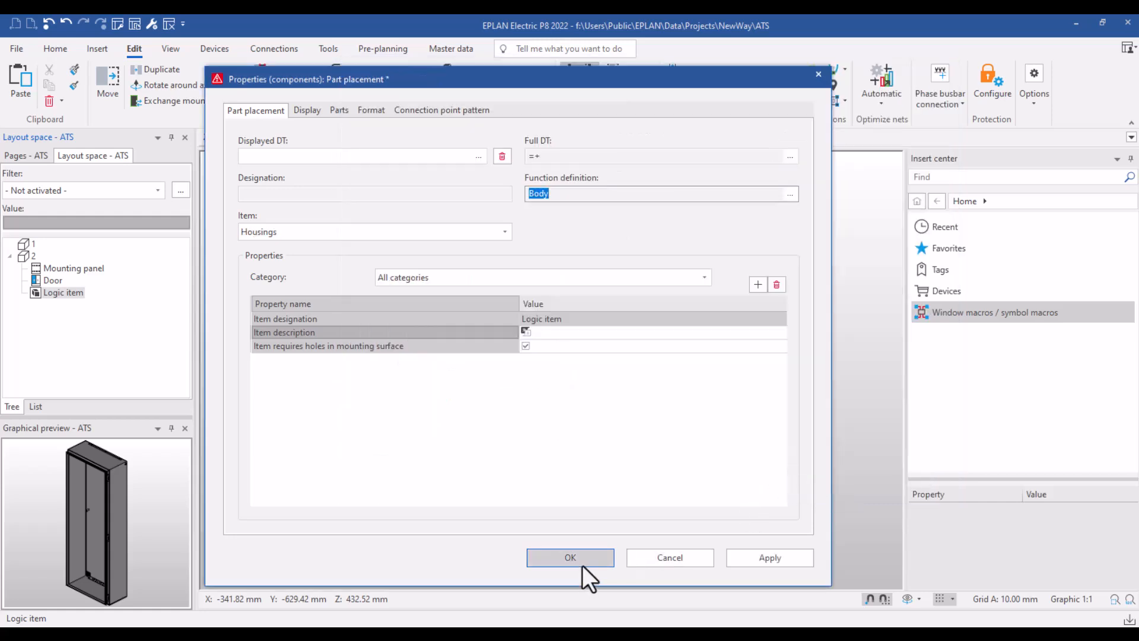
- Choose Housings as the item type of the enclosure body and accept its part placement properties
{"action": "left_click", "coordinate": [507, 227]}
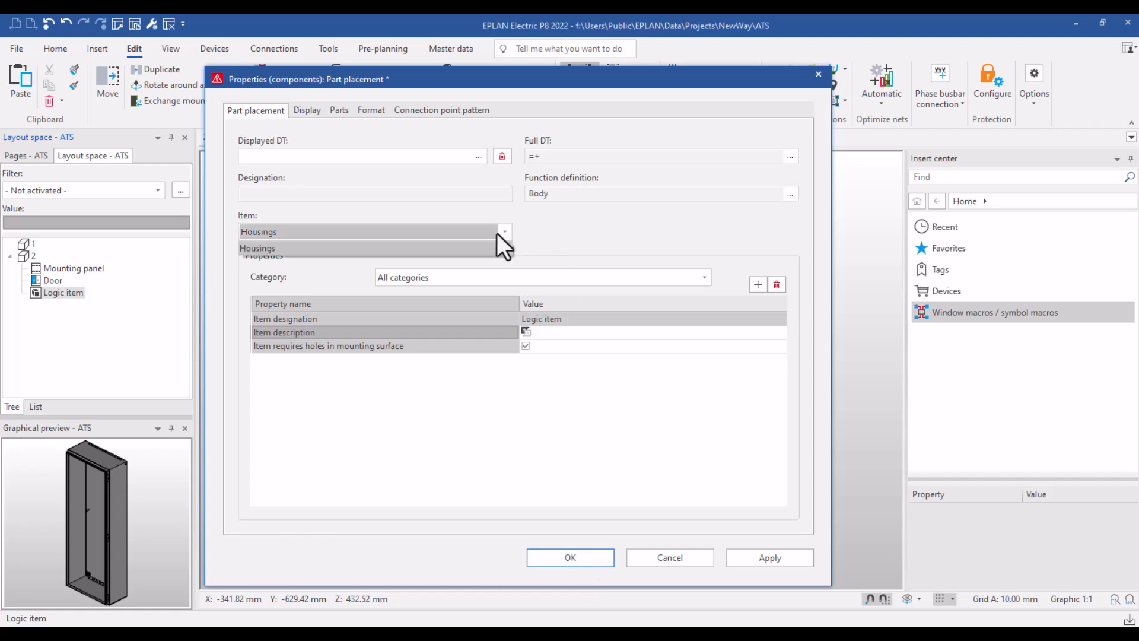
{"action": "left_click", "coordinate": [498, 245]}
{"action": "left_click", "coordinate": [570, 558]}
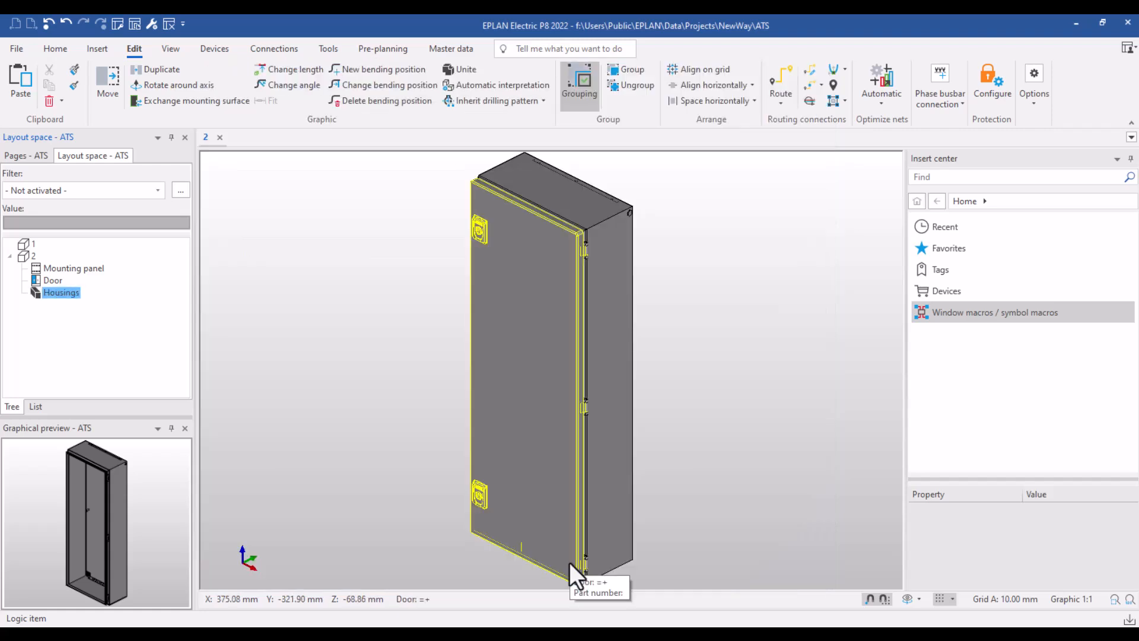
- Open only the mounting panel of layout space 2 in the 3D view and clear its selection
{"action": "left_click", "coordinate": [52, 281]}
{"action": "left_click", "coordinate": [62, 268]}
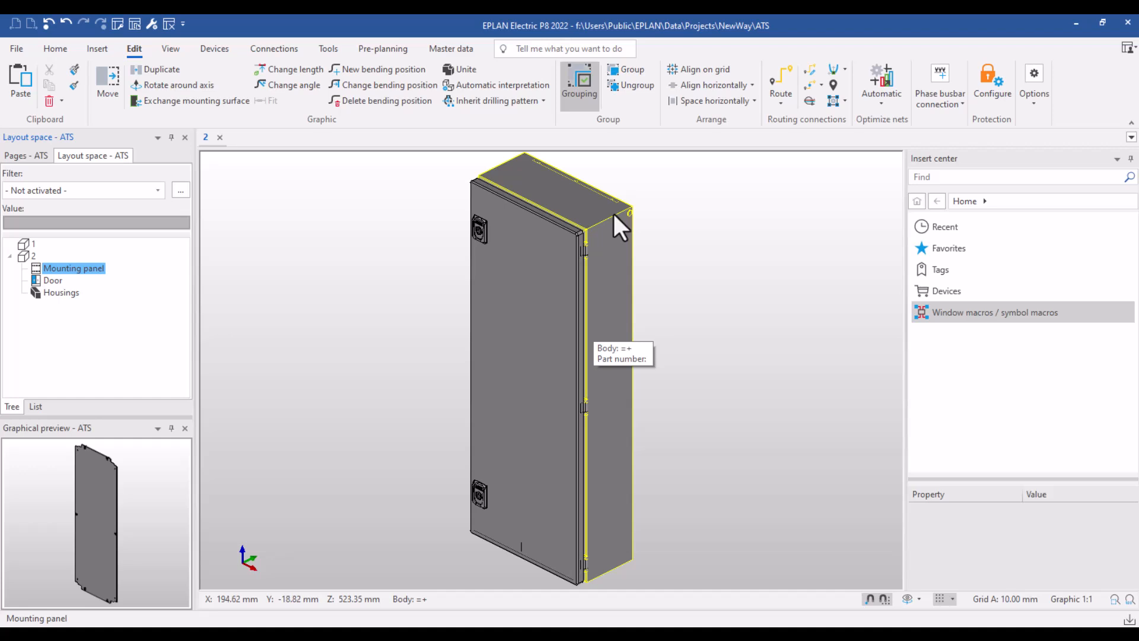
{"action": "right_click", "coordinate": [77, 266]}
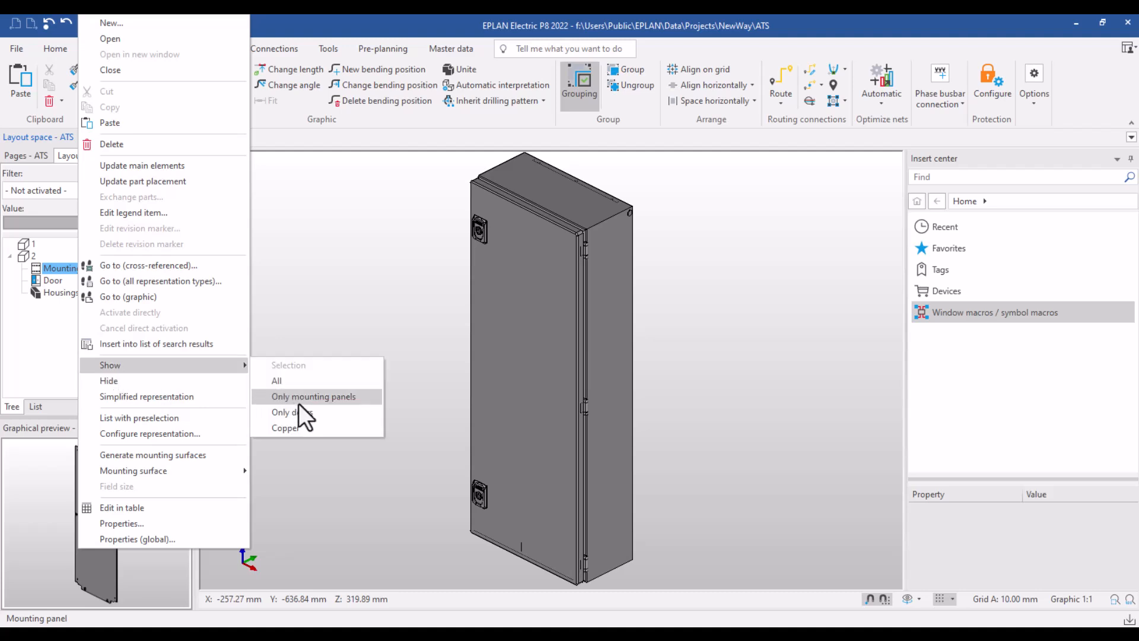
{"action": "left_click", "coordinate": [54, 273]}
{"action": "double_click", "coordinate": [53, 273]}
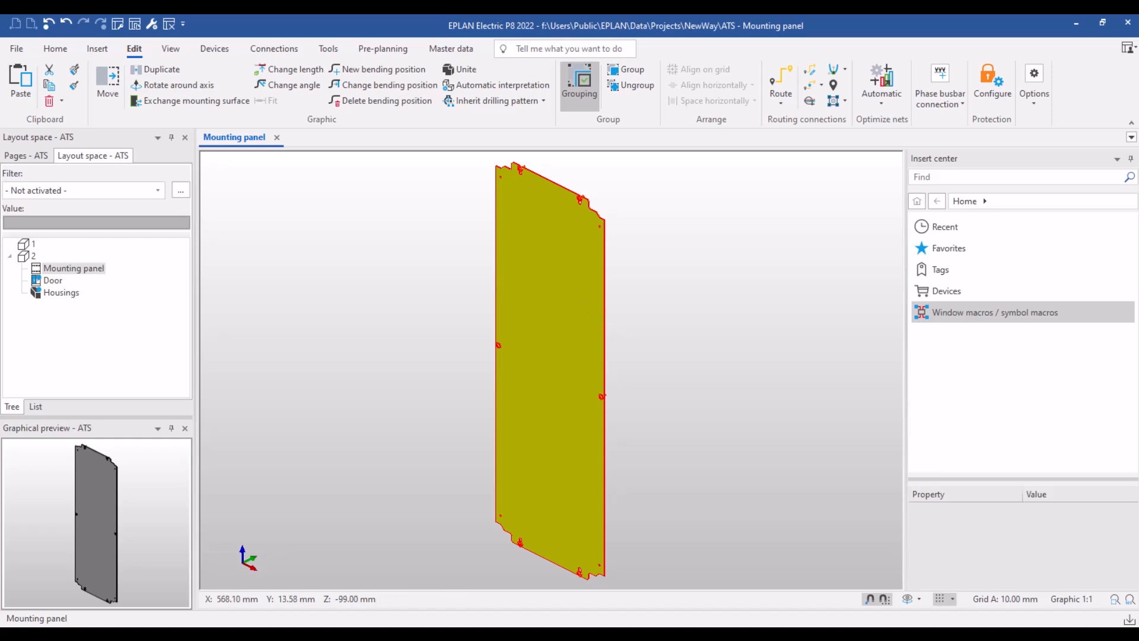
{"action": "left_click", "coordinate": [741, 477]}
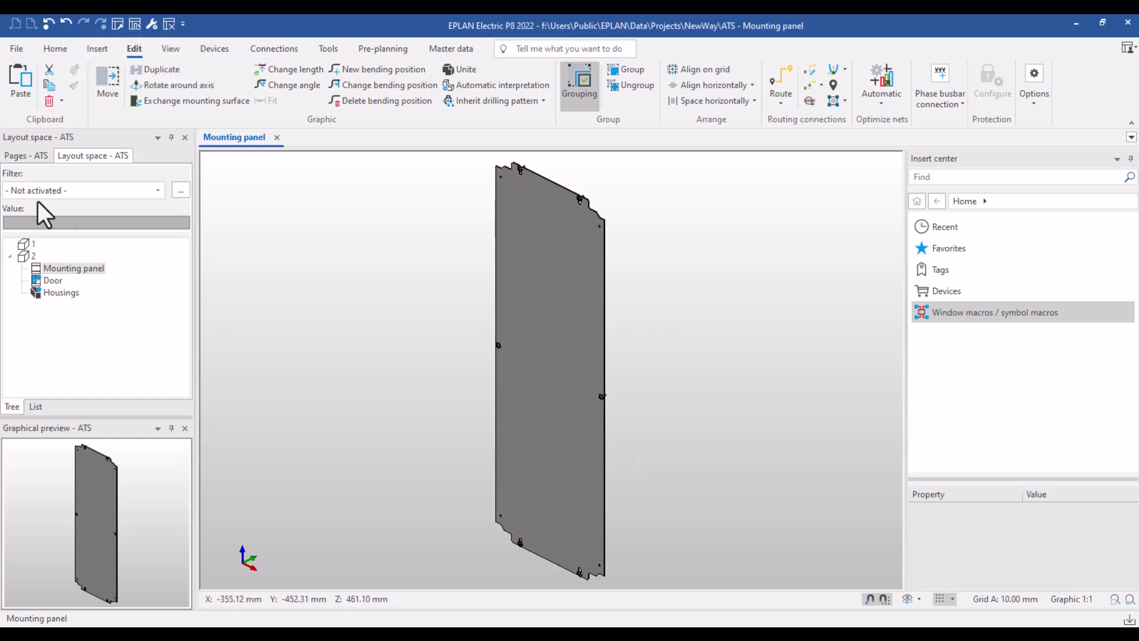
- Define a mounting surface on the front face of the mounting panel with the item type Mounting panel front
{"action": "left_click", "coordinate": [103, 49]}
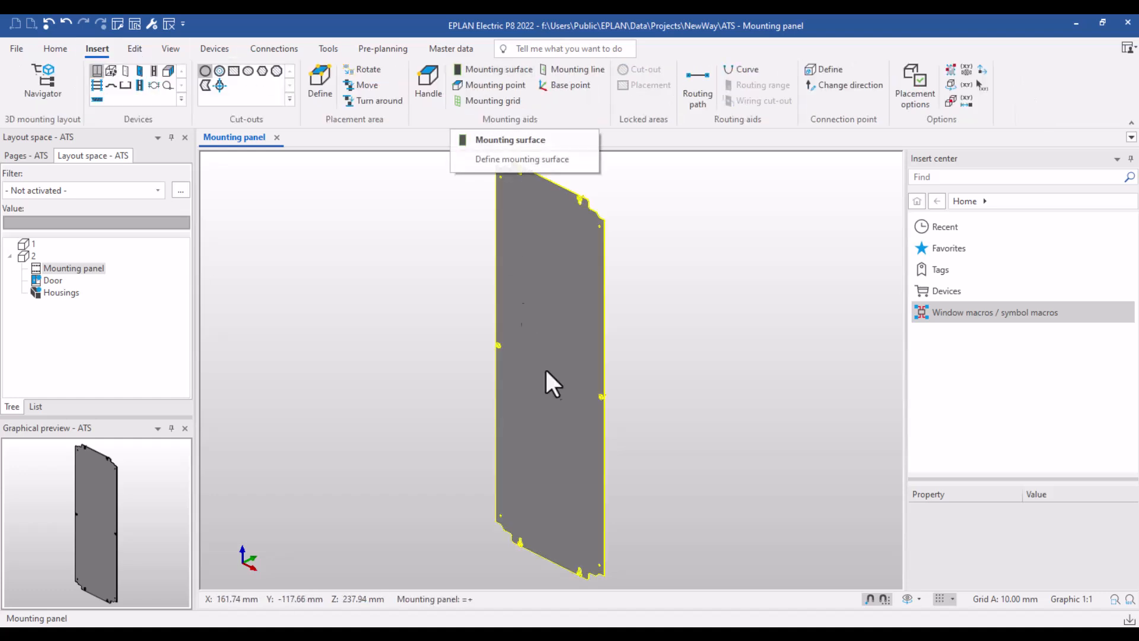
{"action": "left_click", "coordinate": [481, 71]}
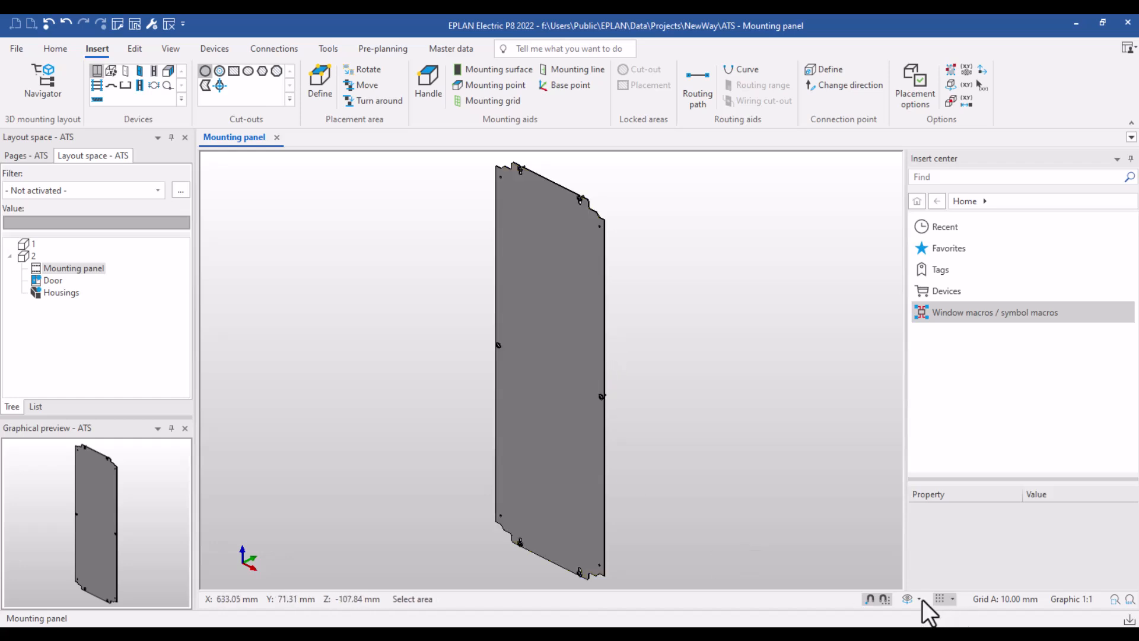
{"action": "left_click", "coordinate": [531, 446]}
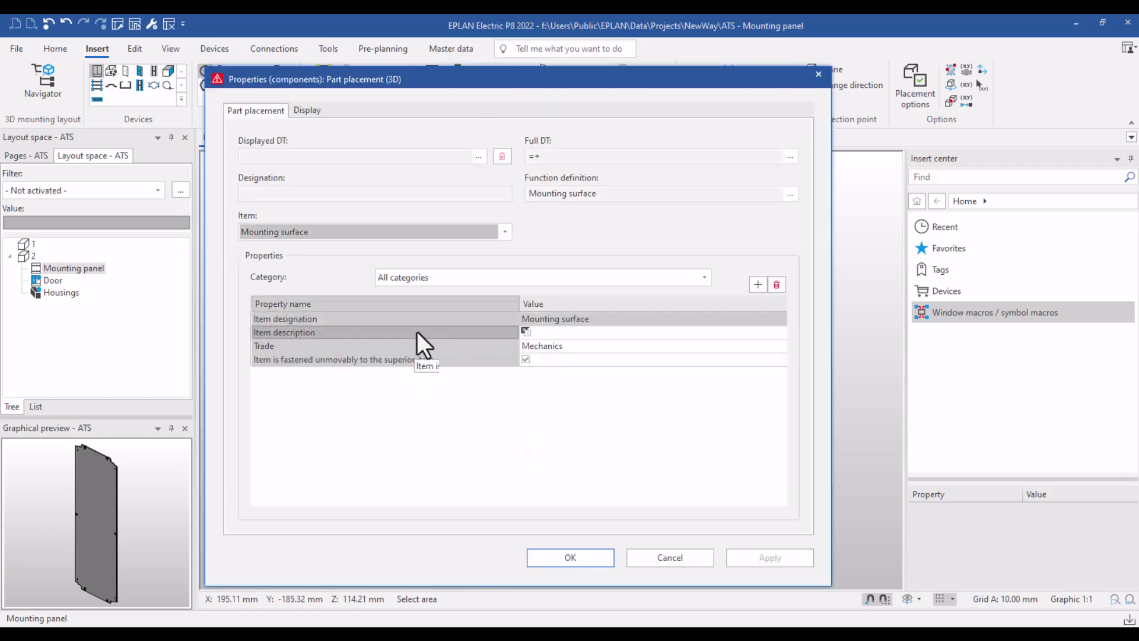
{"action": "left_click", "coordinate": [387, 232]}
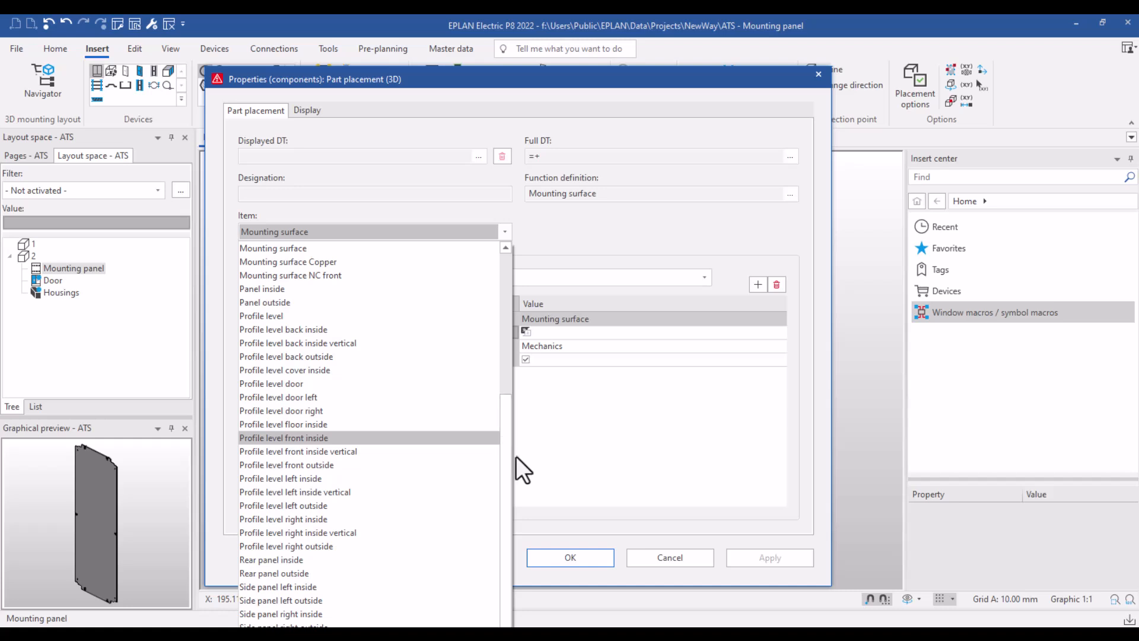
{"action": "left_click_drag", "start_coordinate": [511, 452], "coordinate": [503, 387]}
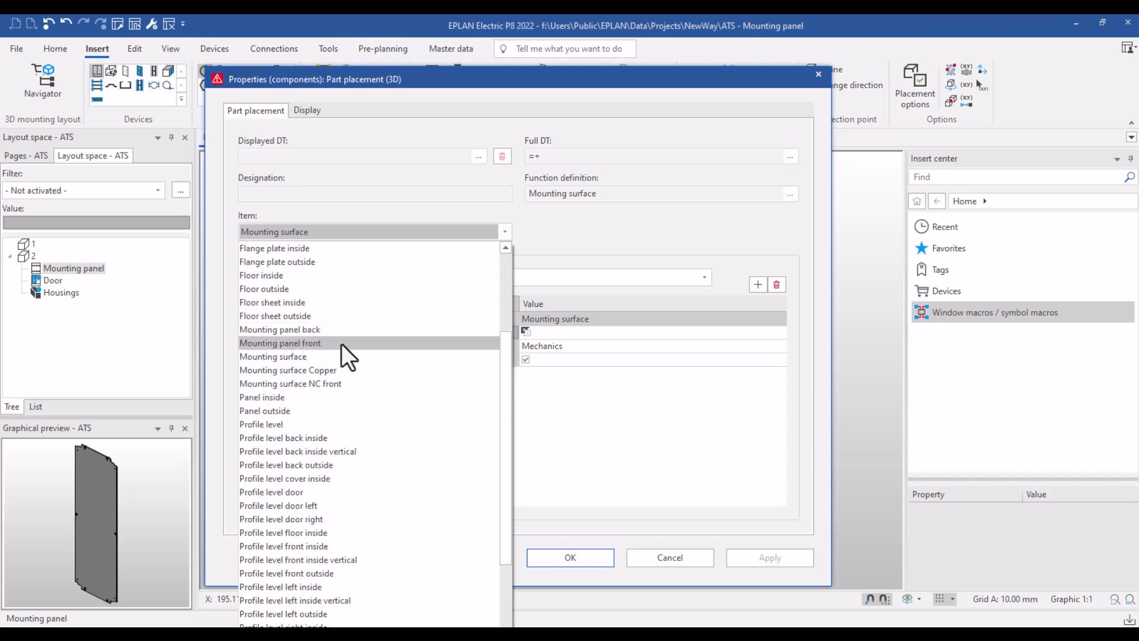
{"action": "left_click", "coordinate": [305, 346]}
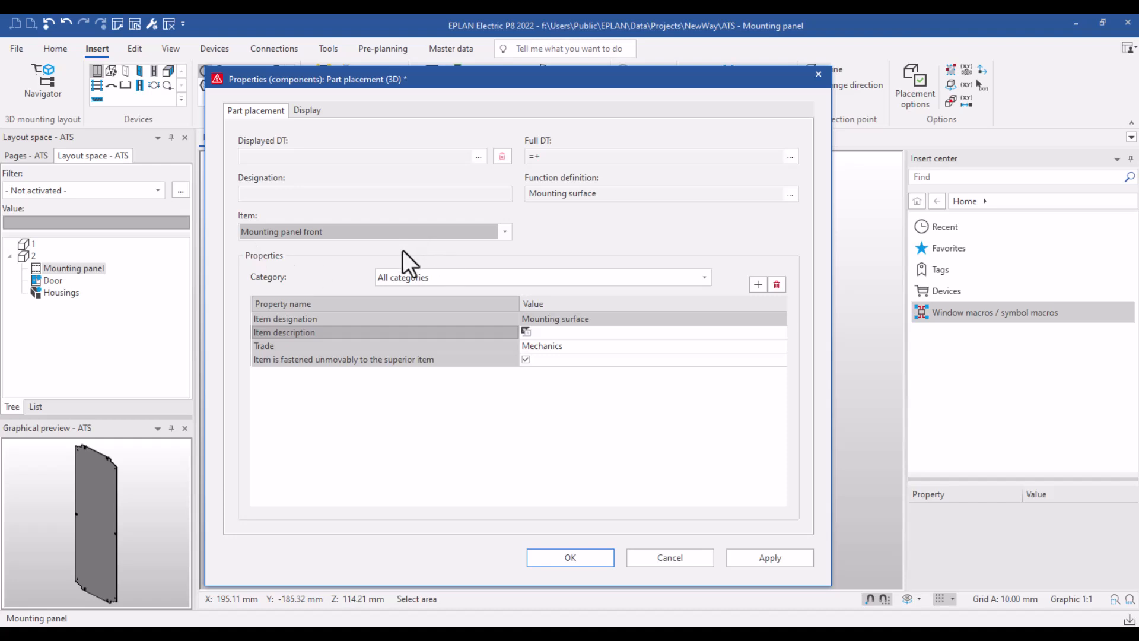
{"action": "left_click", "coordinate": [755, 556]}
{"action": "left_click", "coordinate": [593, 565]}
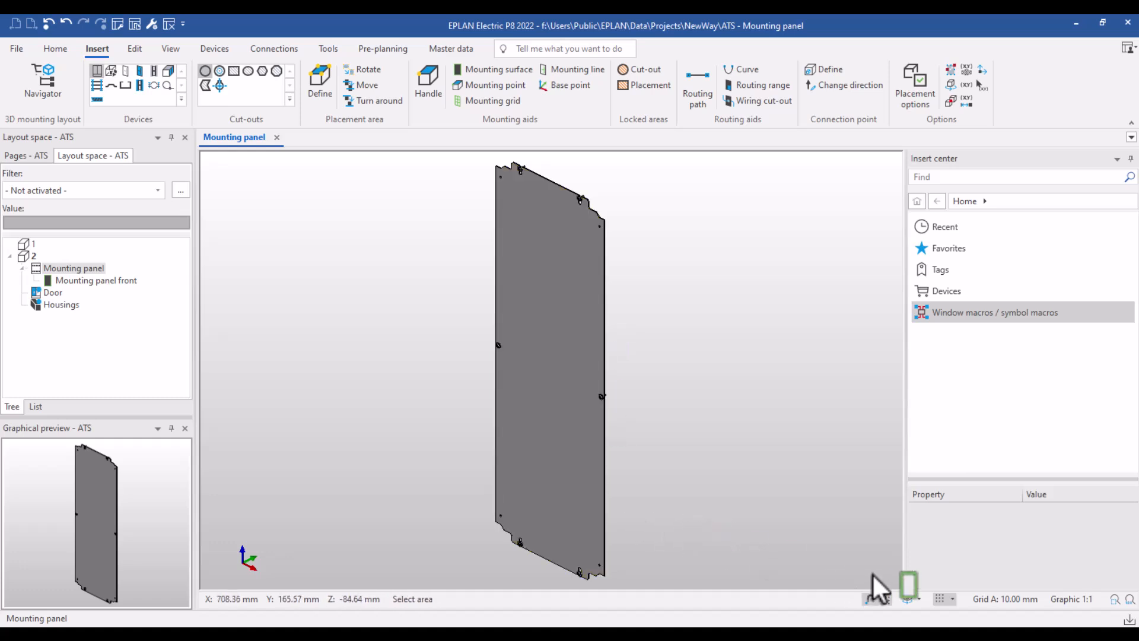
- Turn the mounting panel around and define a mounting surface on its rear face with the item type Mounting panel back
{"action": "left_click", "coordinate": [908, 600]}
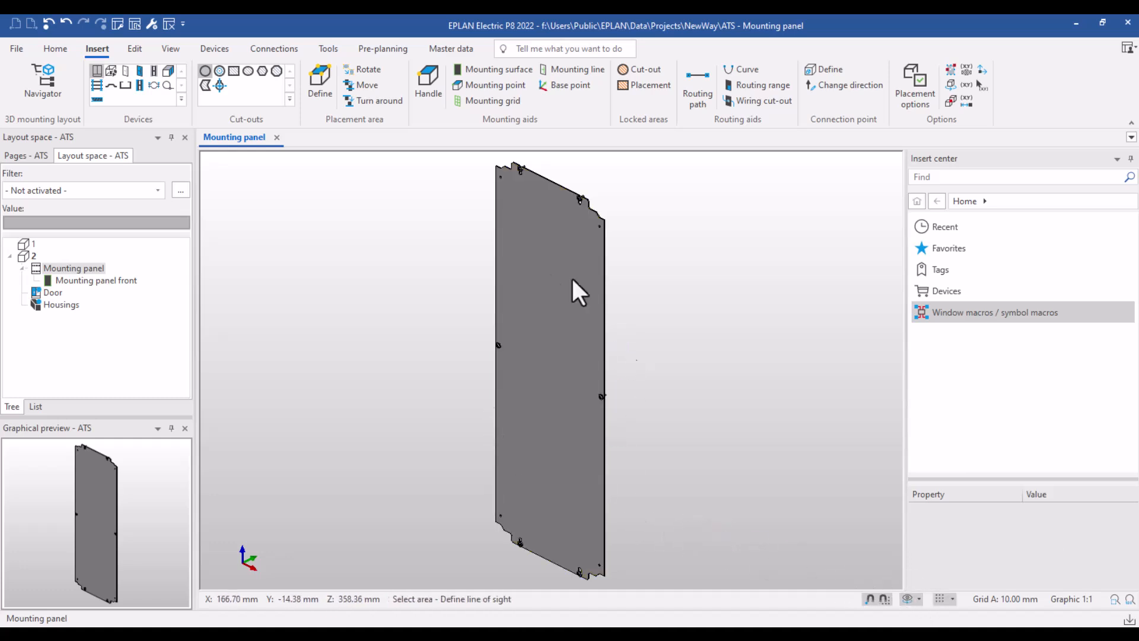
{"action": "left_click_drag", "start_coordinate": [620, 468], "coordinate": [494, 561]}
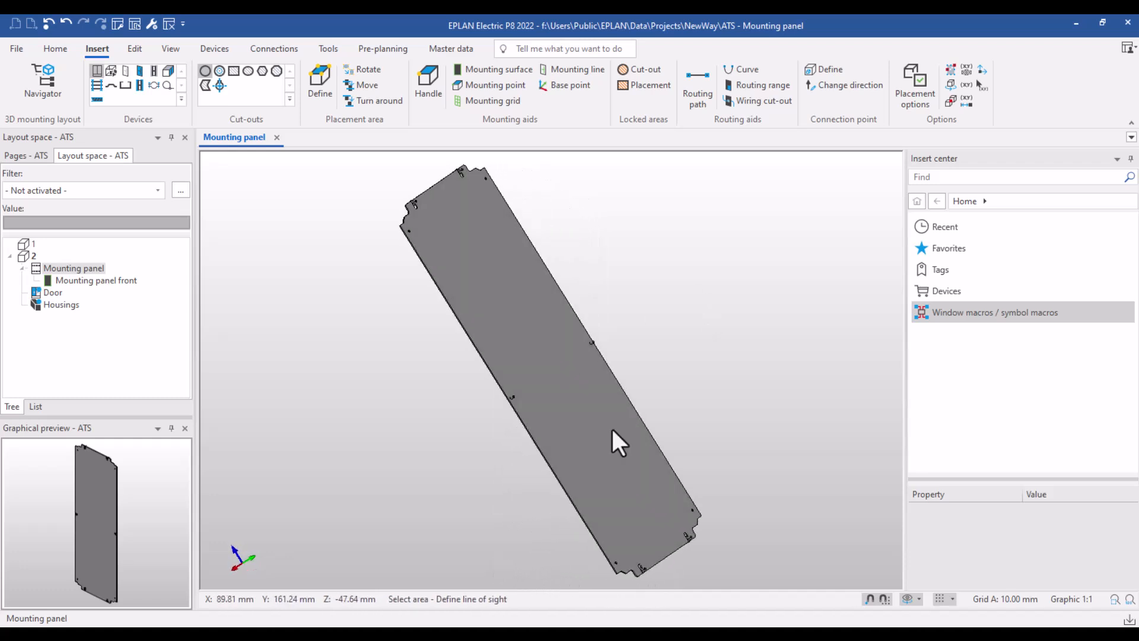
{"action": "left_click", "coordinate": [906, 597]}
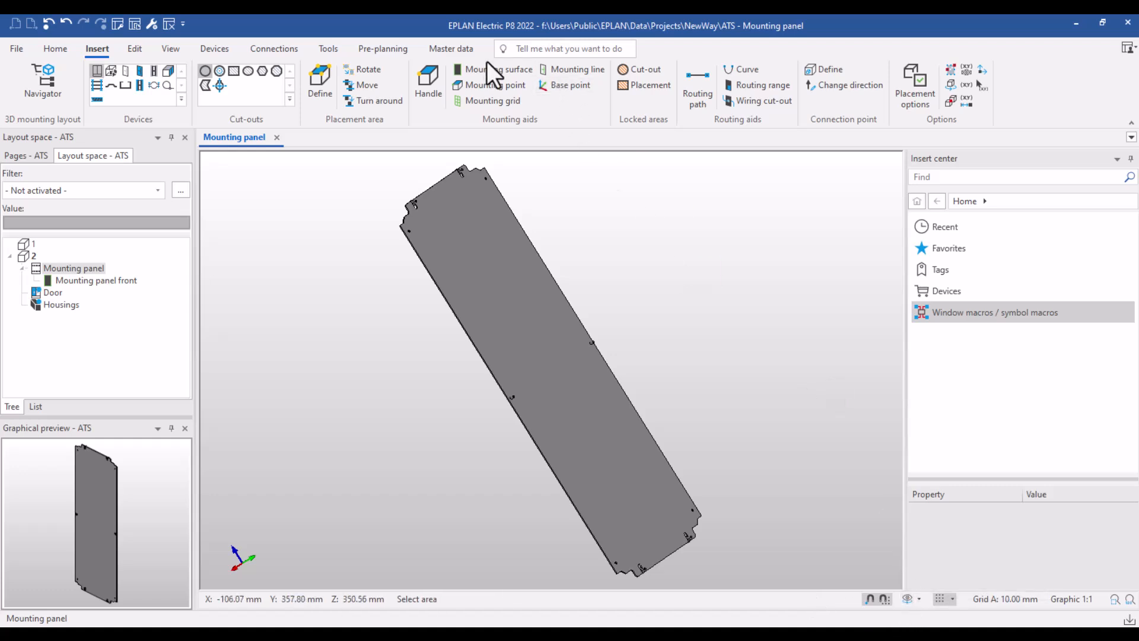
{"action": "double_click", "coordinate": [527, 333]}
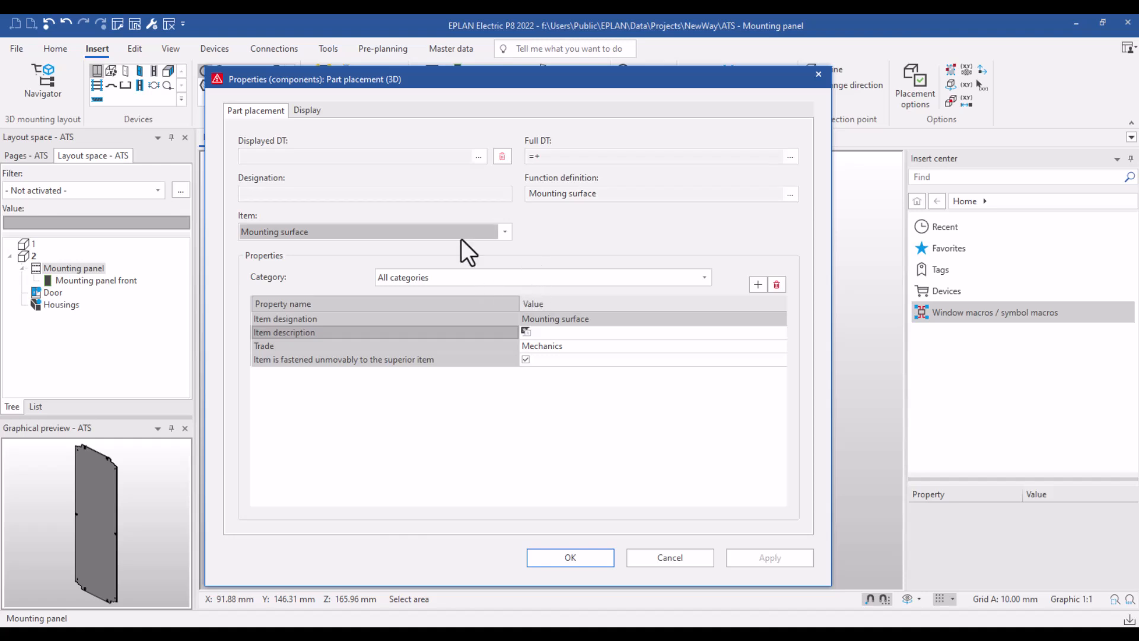
{"action": "left_click", "coordinate": [472, 231]}
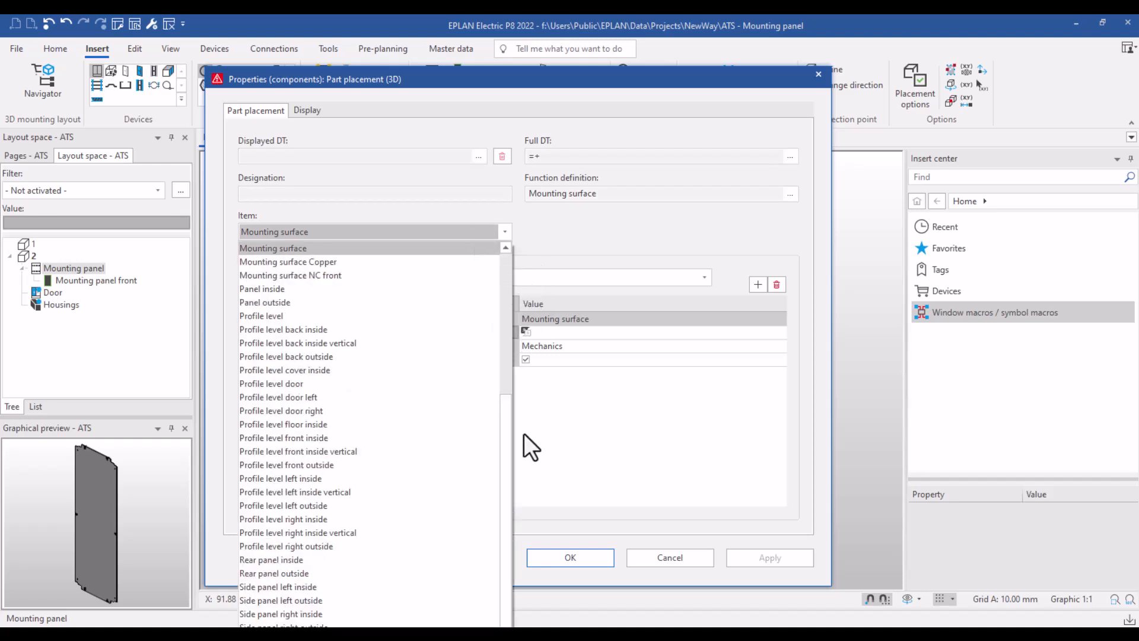
{"action": "scroll", "coordinate": [503, 424], "scroll_direction": "up", "scroll_amount": 1}
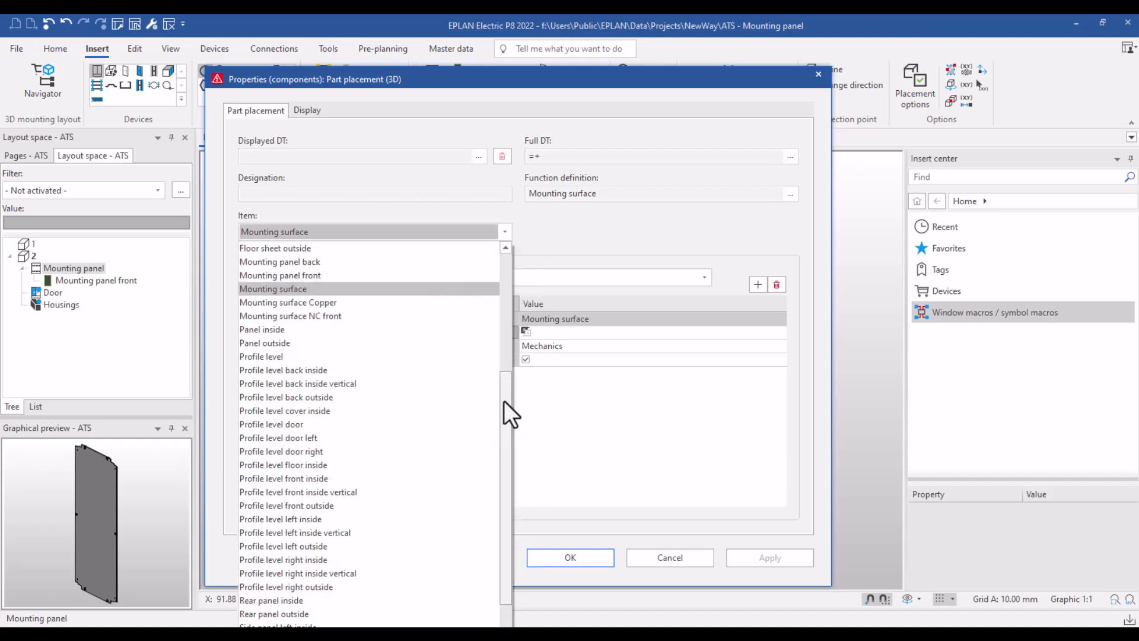
{"action": "left_click", "coordinate": [311, 262]}
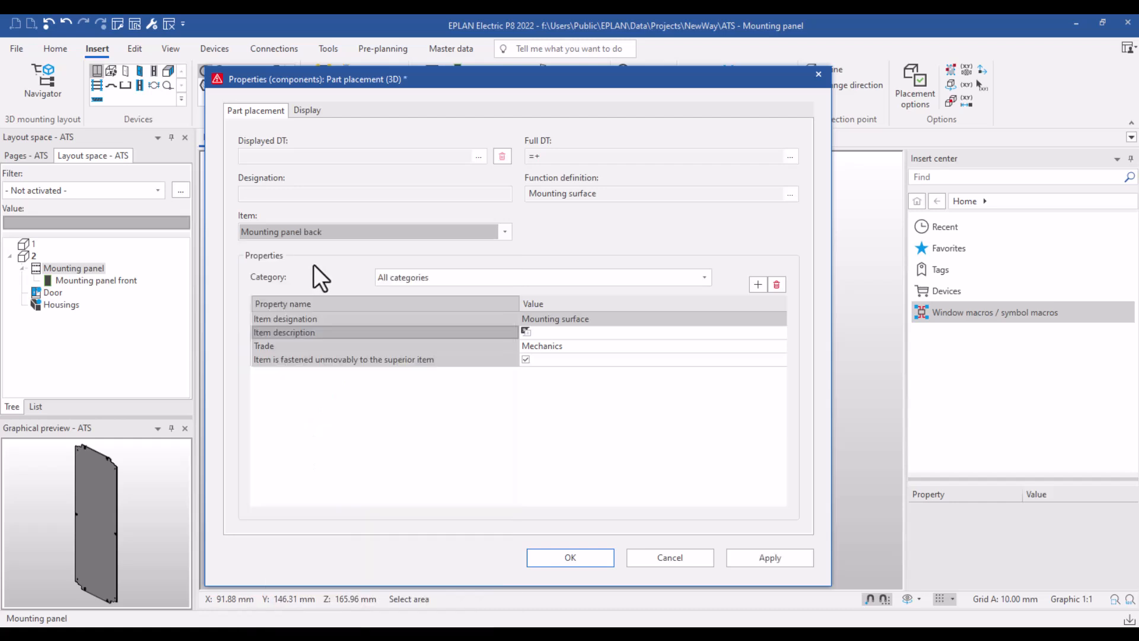
{"action": "left_click", "coordinate": [595, 554]}
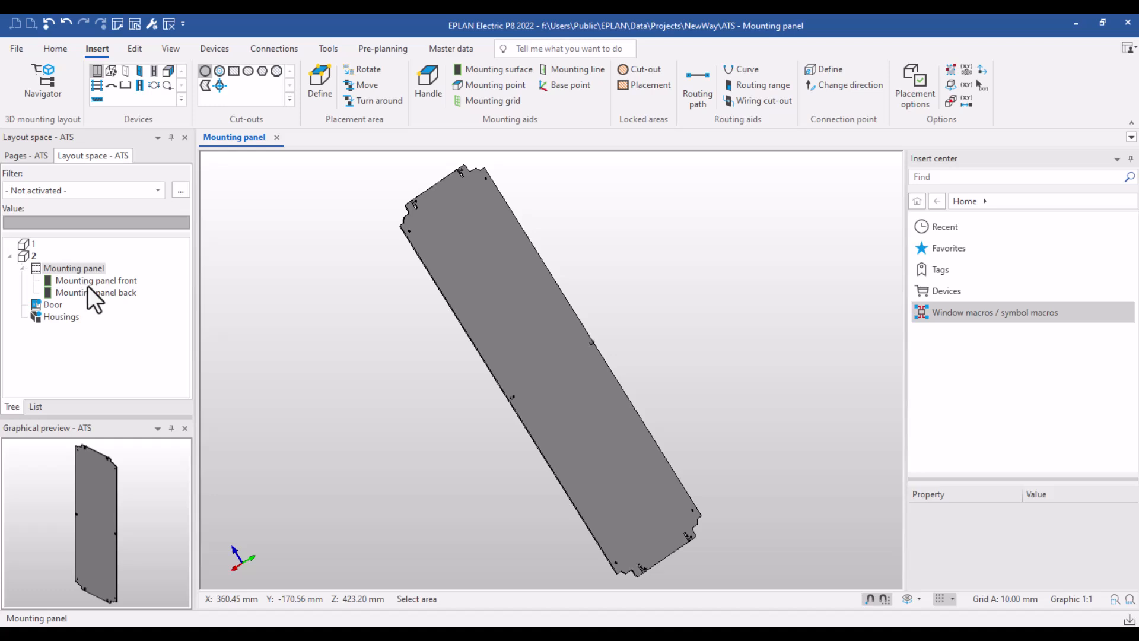
- Open only the door of layout space 2 in the 3D view and pick its outer face for a mounting surface
{"action": "double_click", "coordinate": [49, 304]}
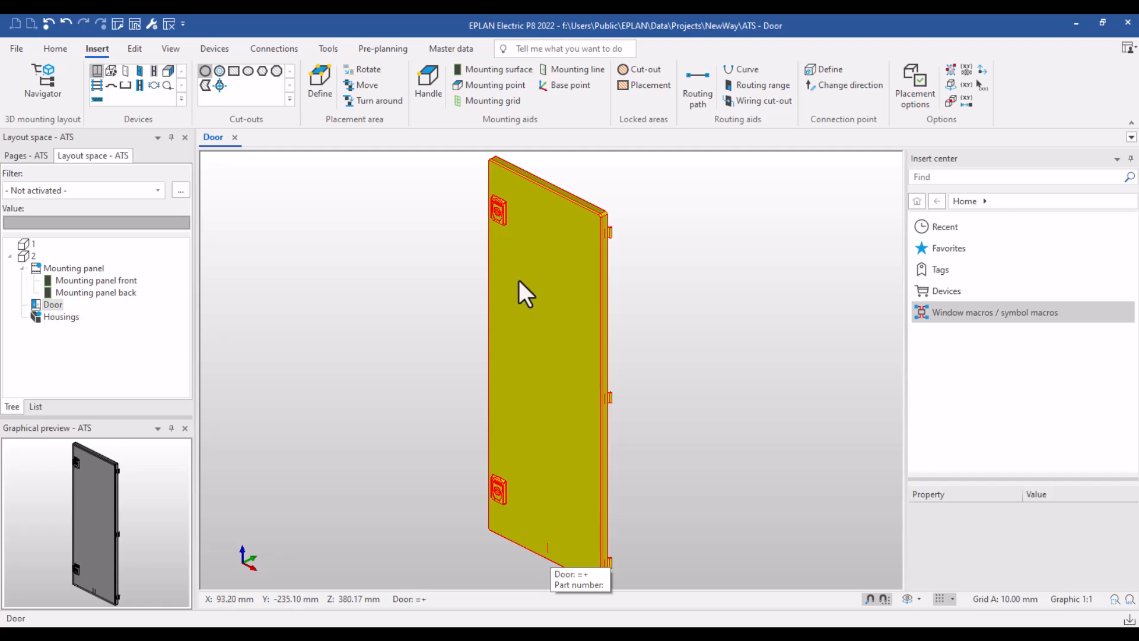
{"action": "left_click", "coordinate": [506, 85]}
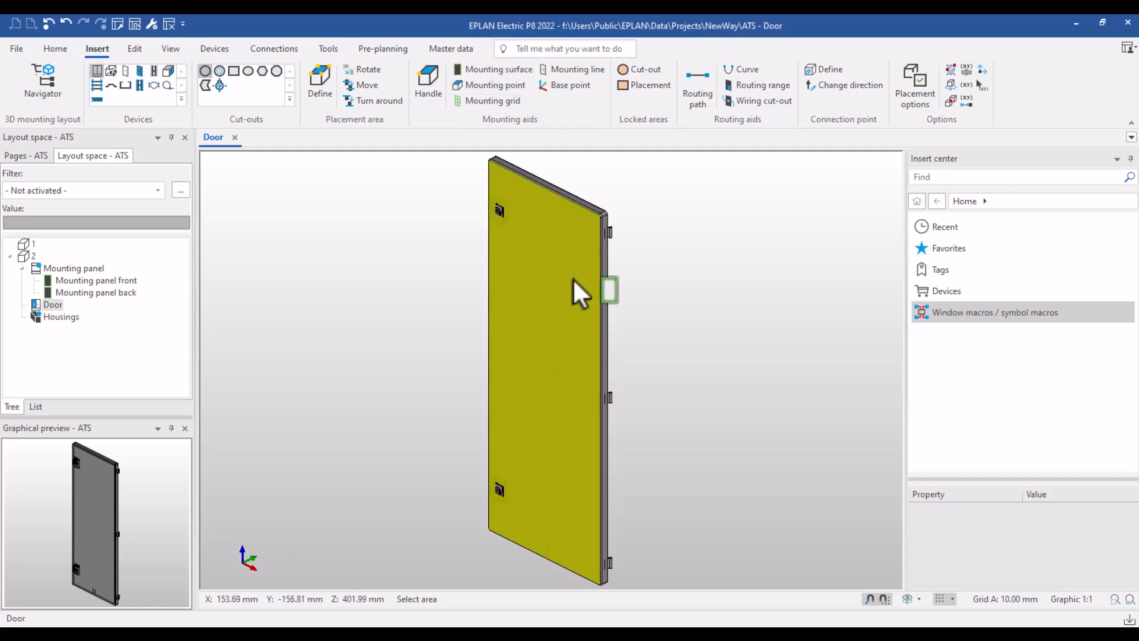
{"action": "left_click", "coordinate": [544, 417]}
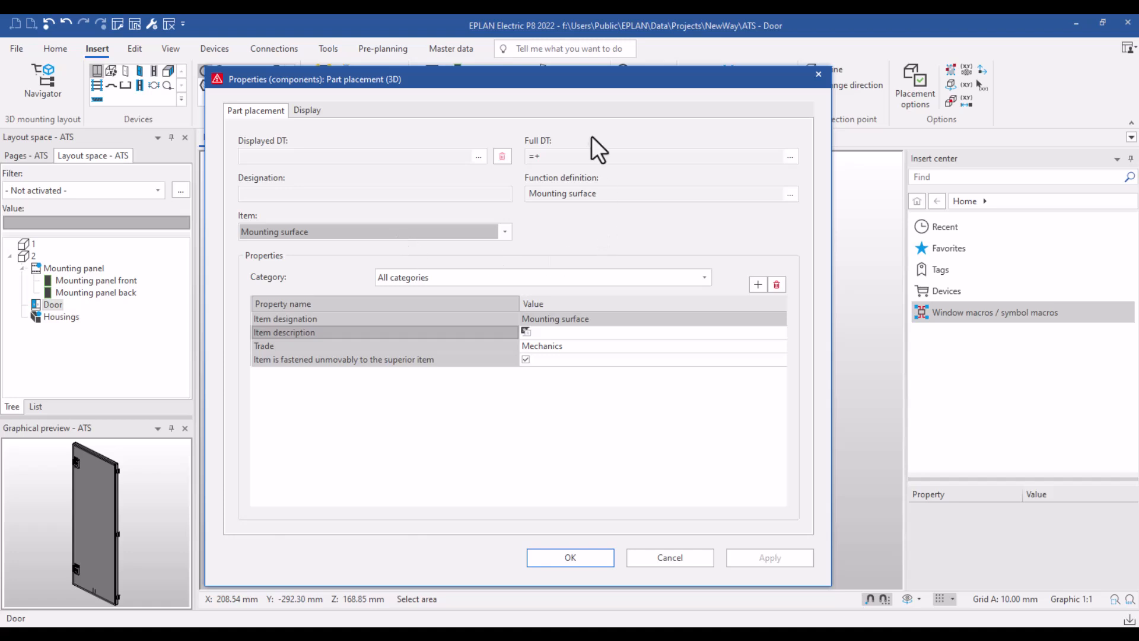
- Assign the item type Door right outside to the mounting surface on the door's outer face and accept its properties
{"action": "left_click_drag", "start_coordinate": [615, 83], "coordinate": [913, 99]}
{"action": "left_click", "coordinate": [802, 255]}
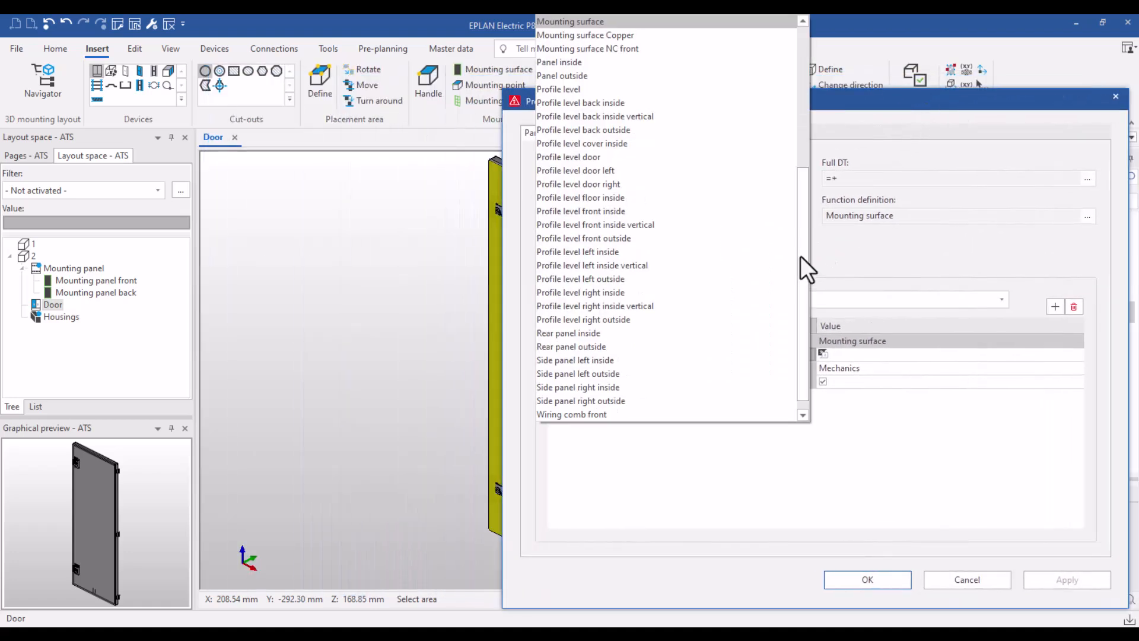
{"action": "left_click_drag", "start_coordinate": [805, 258], "coordinate": [820, 111]}
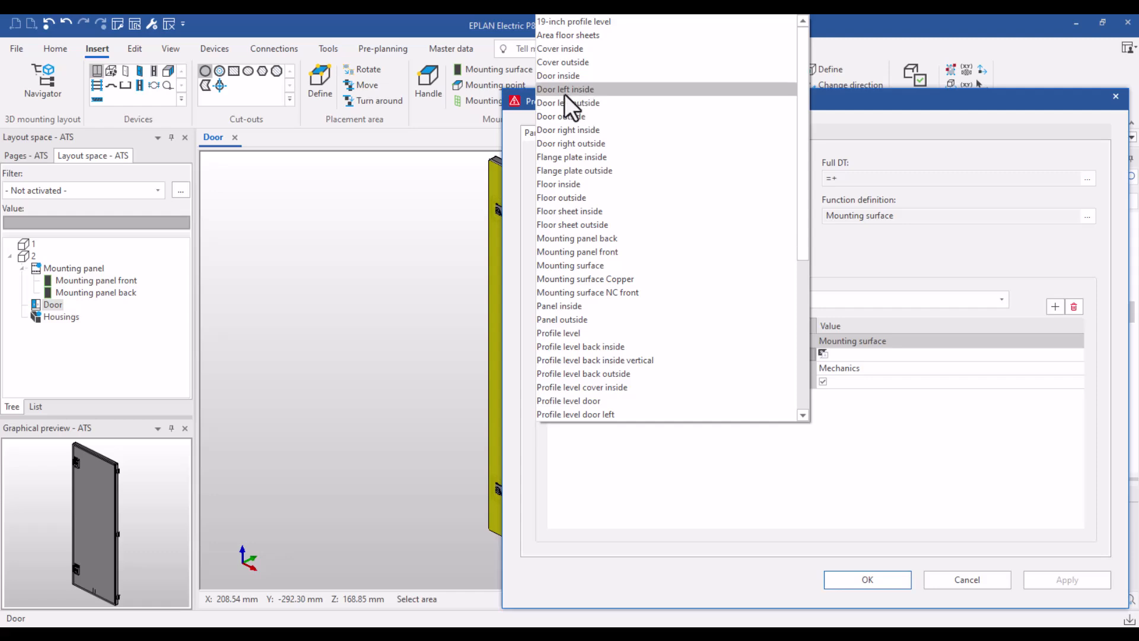
{"action": "left_click", "coordinate": [1038, 114]}
{"action": "left_click_drag", "start_coordinate": [1037, 114], "coordinate": [290, 253]}
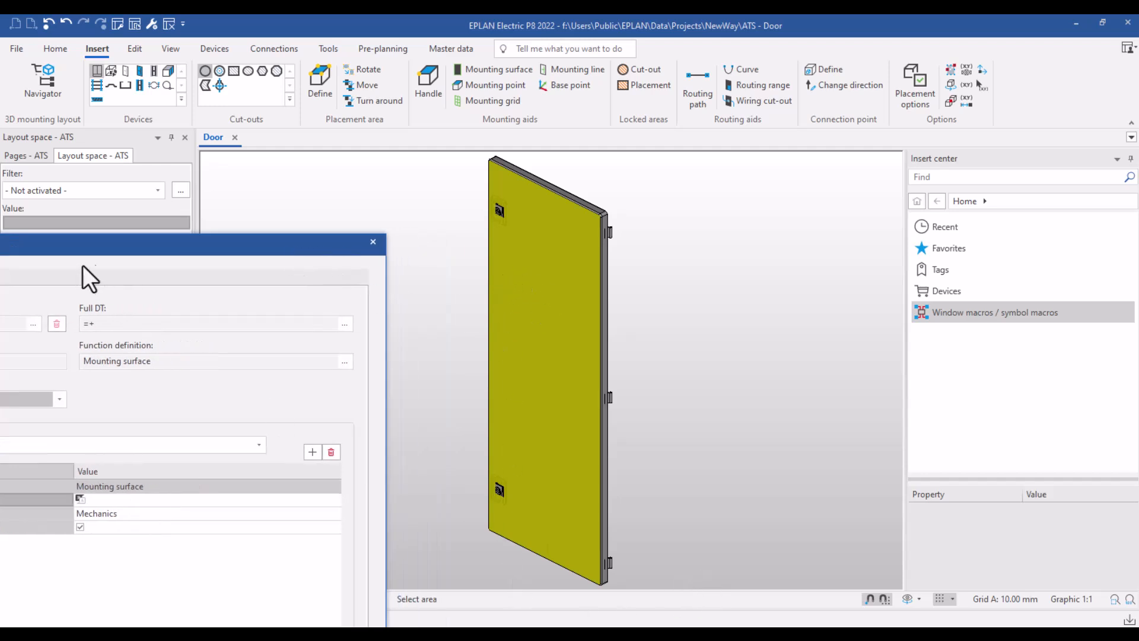
{"action": "left_click_drag", "start_coordinate": [109, 248], "coordinate": [616, 121]}
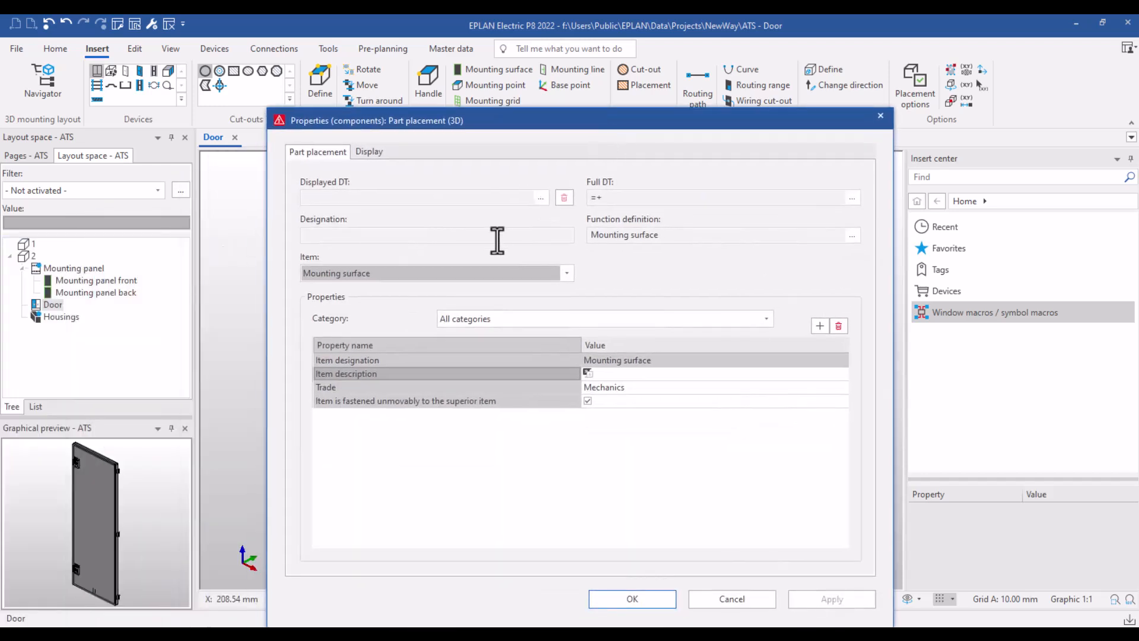
{"action": "left_click", "coordinate": [539, 274]}
{"action": "left_click_drag", "start_coordinate": [573, 315], "coordinate": [570, 129]}
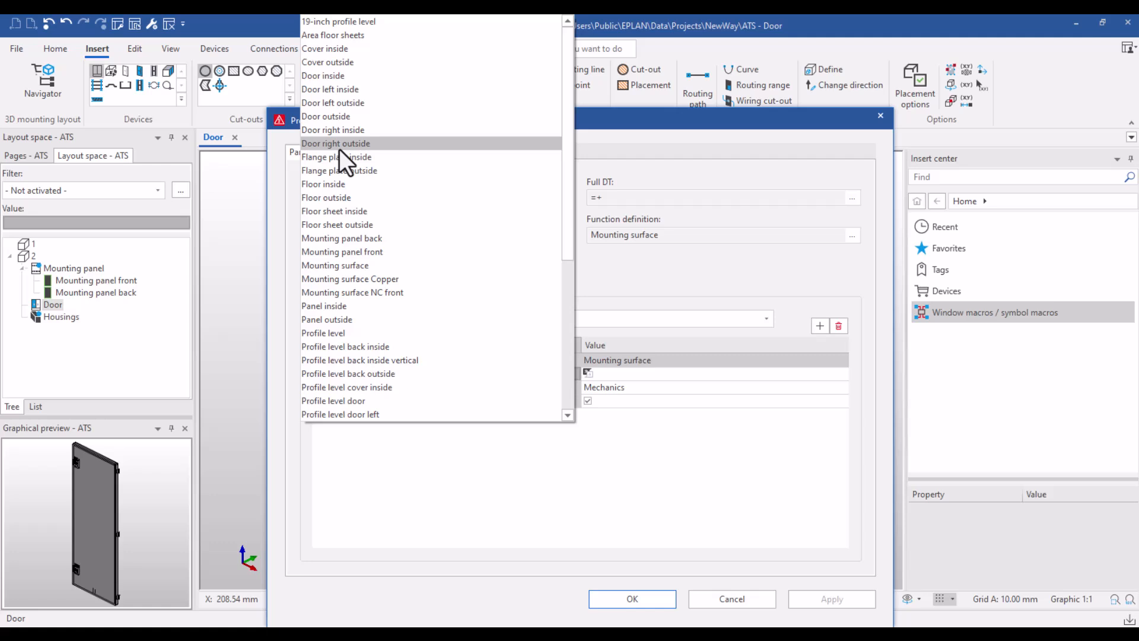
{"action": "left_click", "coordinate": [339, 148]}
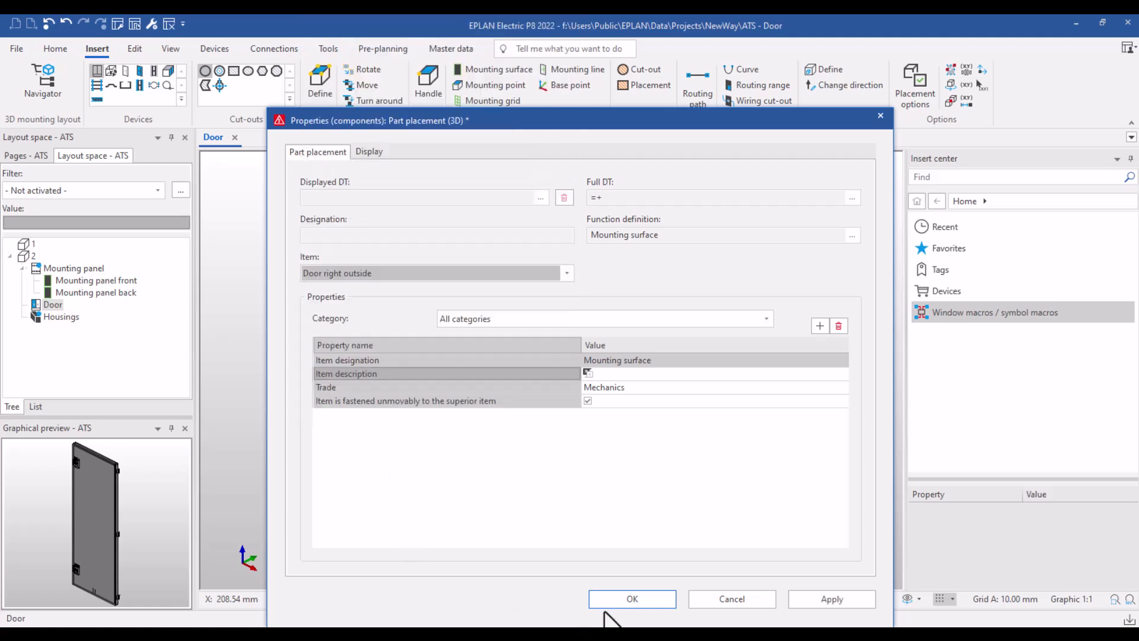
{"action": "left_click", "coordinate": [660, 599]}
- Turn the door around and define a mounting surface on its inner face with the item type Door right inside
{"action": "left_click", "coordinate": [907, 598]}
{"action": "middle_click_drag", "start_coordinate": [733, 509], "coordinate": [427, 557]}
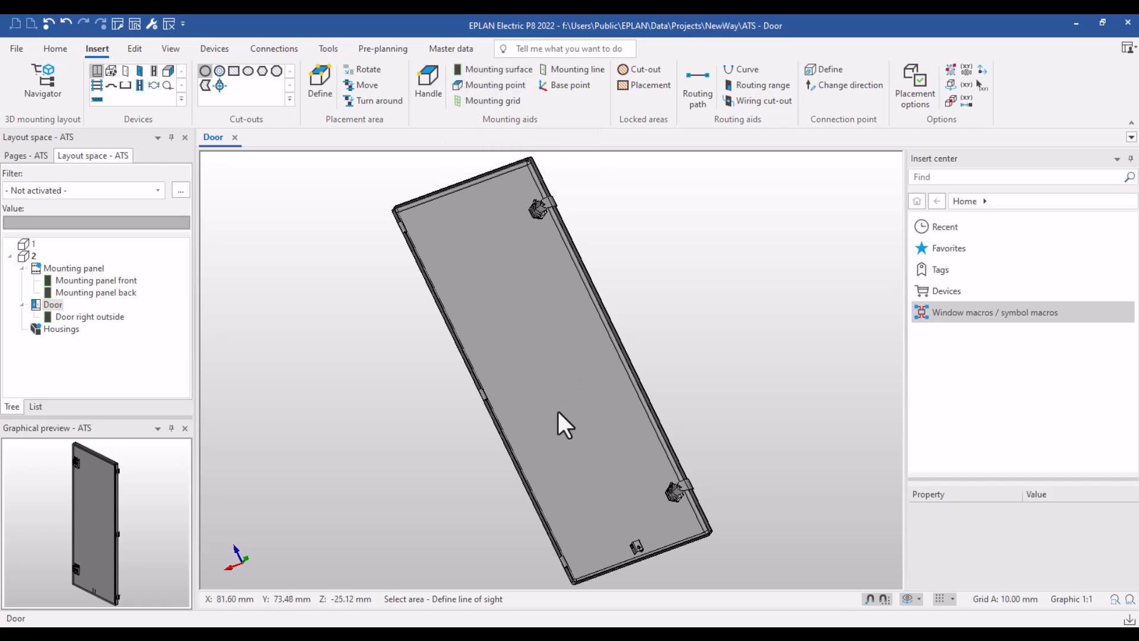
{"action": "left_click", "coordinate": [909, 600]}
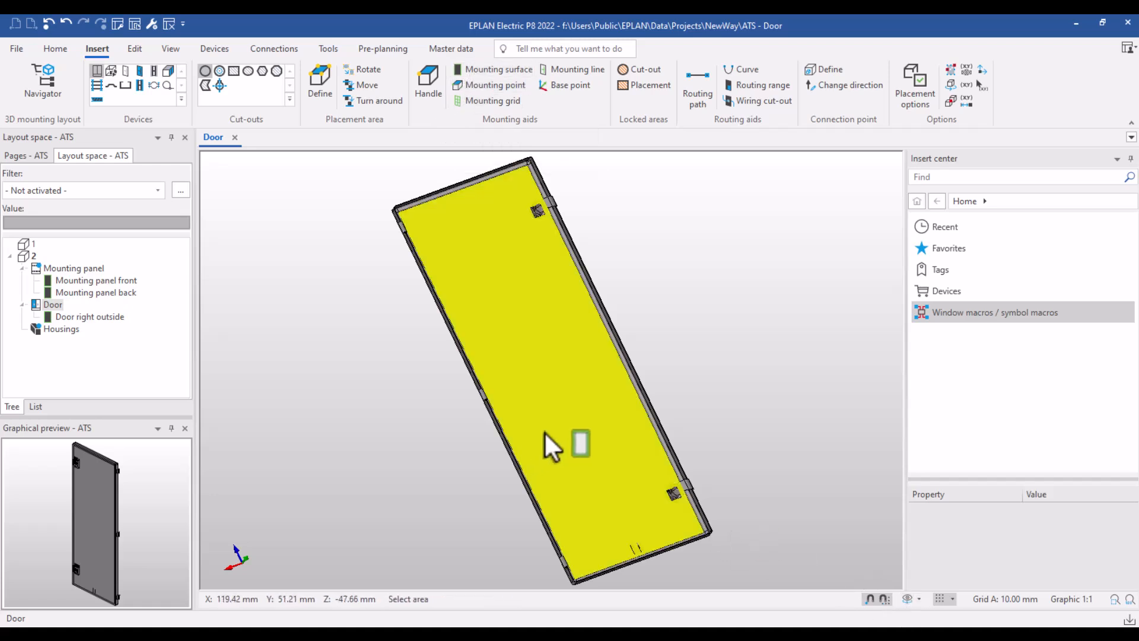
{"action": "left_click", "coordinate": [541, 433]}
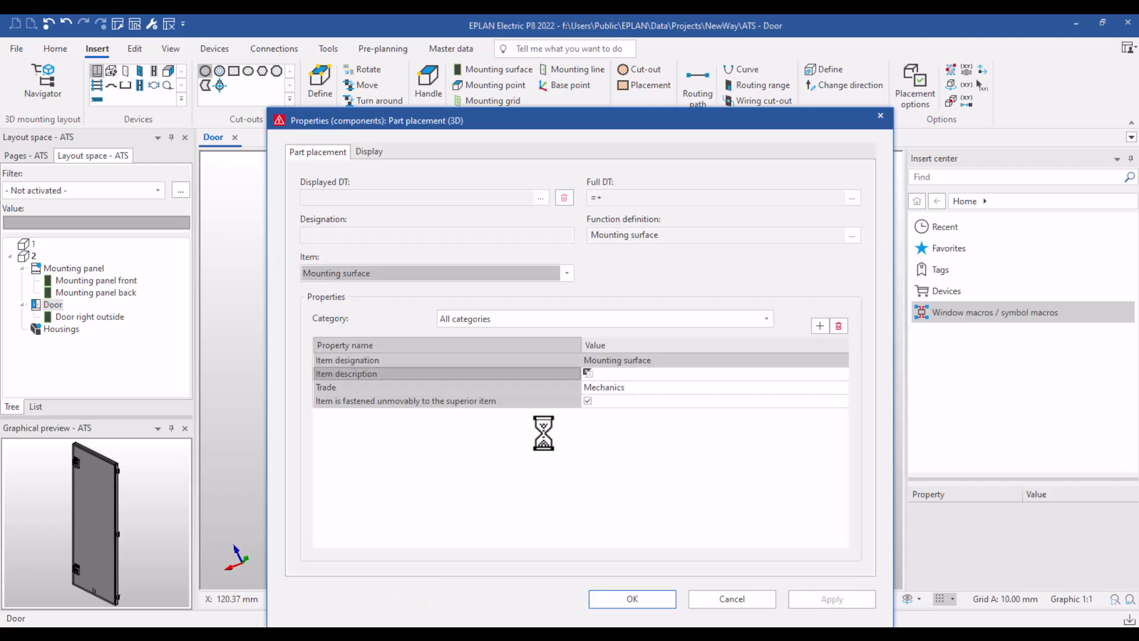
{"action": "left_click", "coordinate": [567, 273]}
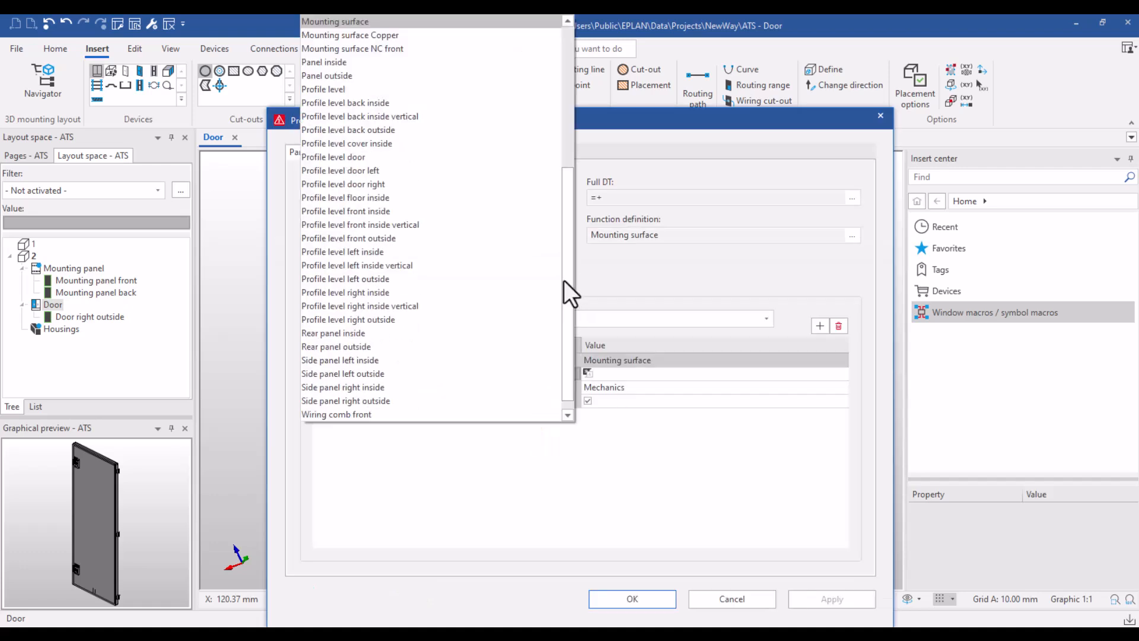
{"action": "left_click_drag", "start_coordinate": [568, 290], "coordinate": [575, 110]}
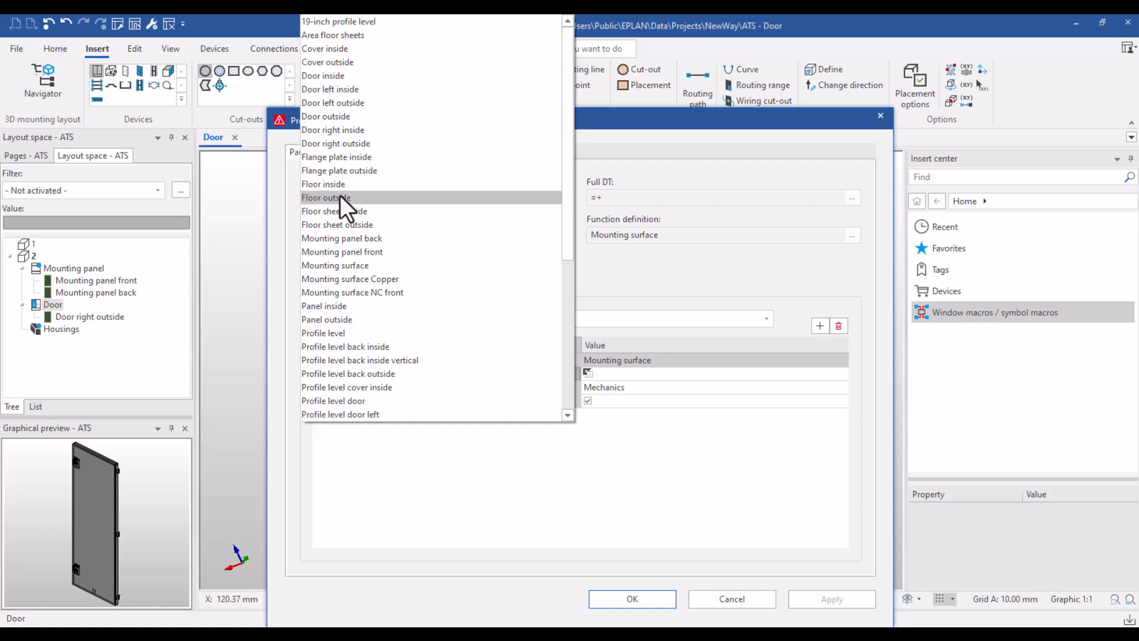
{"action": "left_click", "coordinate": [343, 132]}
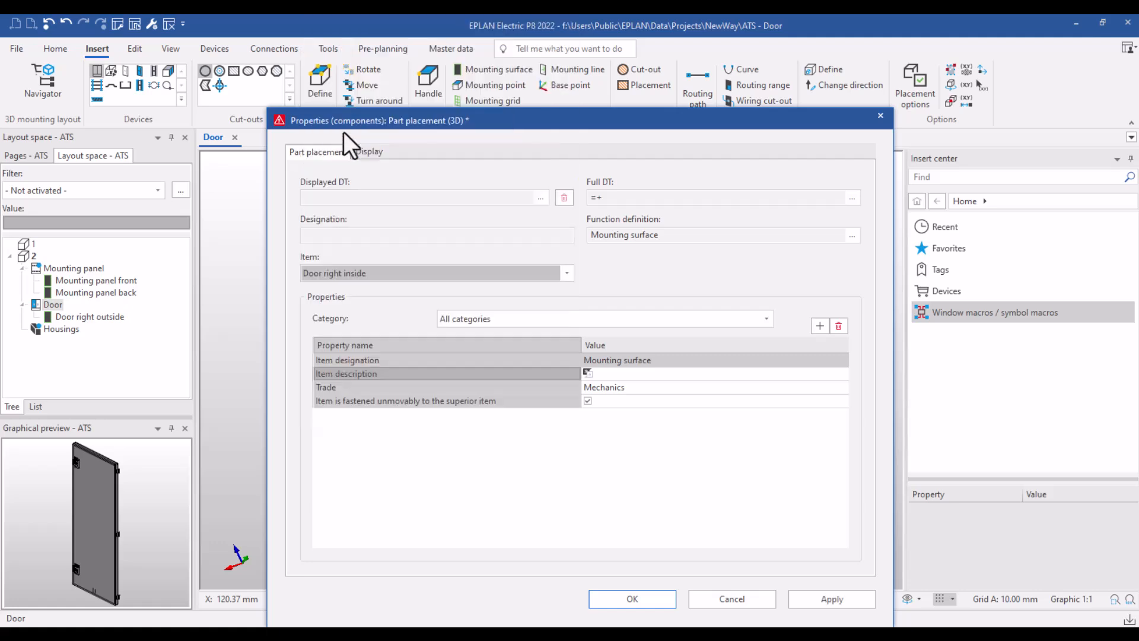
{"action": "left_click", "coordinate": [651, 602]}
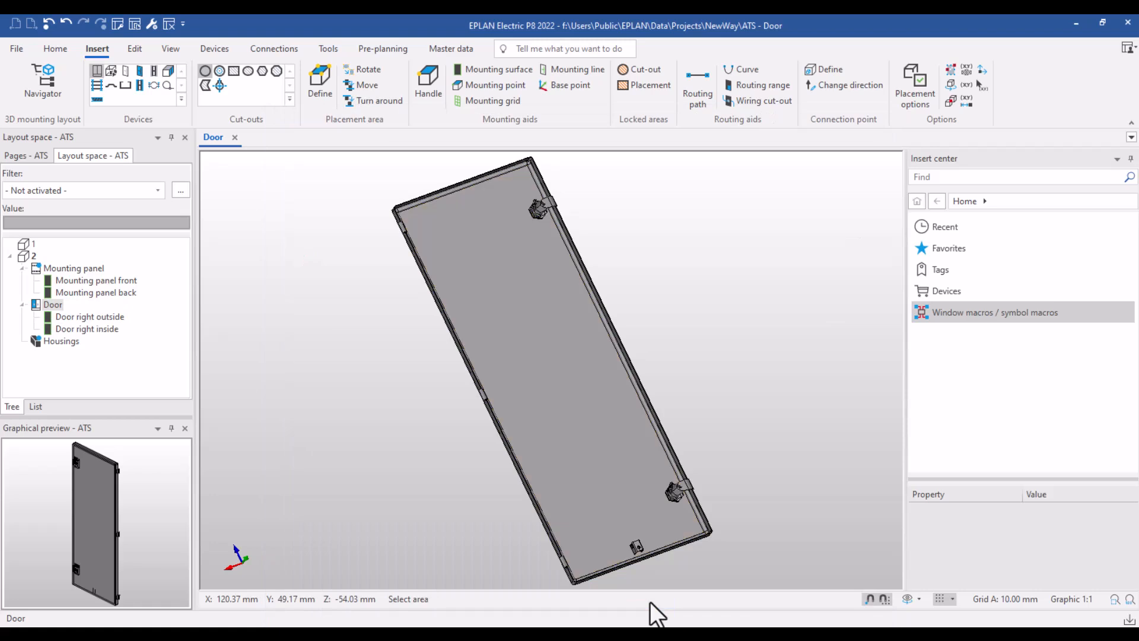
- Open only the housing in the 3D view and define a mounting surface on its left wall with the item type Side panel left inside
{"action": "double_click", "coordinate": [70, 346]}
{"action": "left_click", "coordinate": [710, 498]}
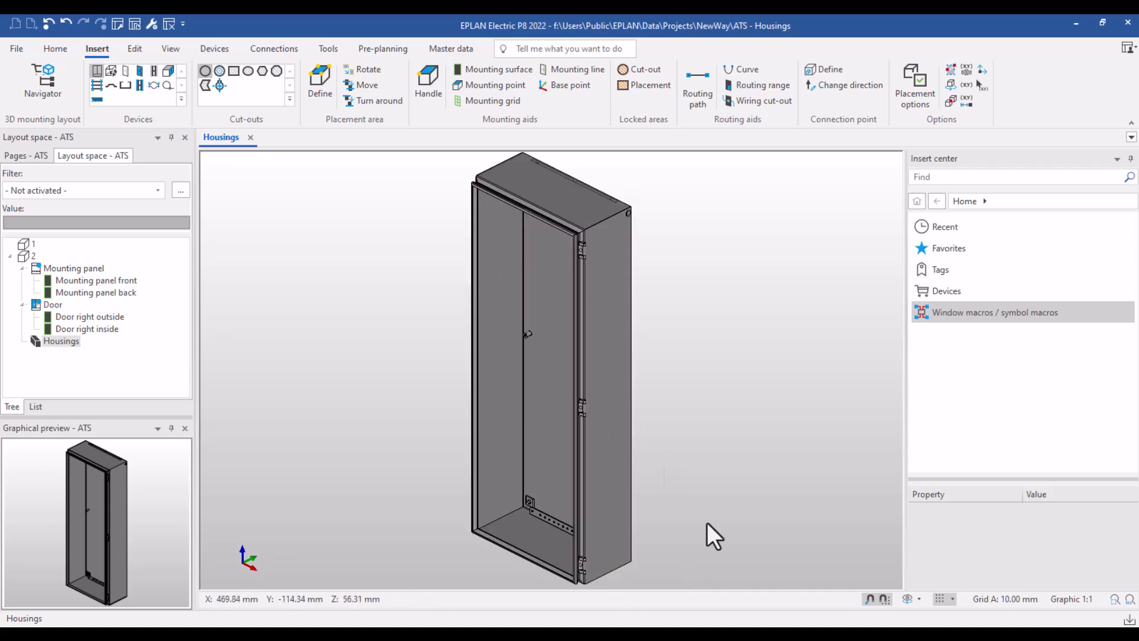
{"action": "left_click", "coordinate": [904, 603]}
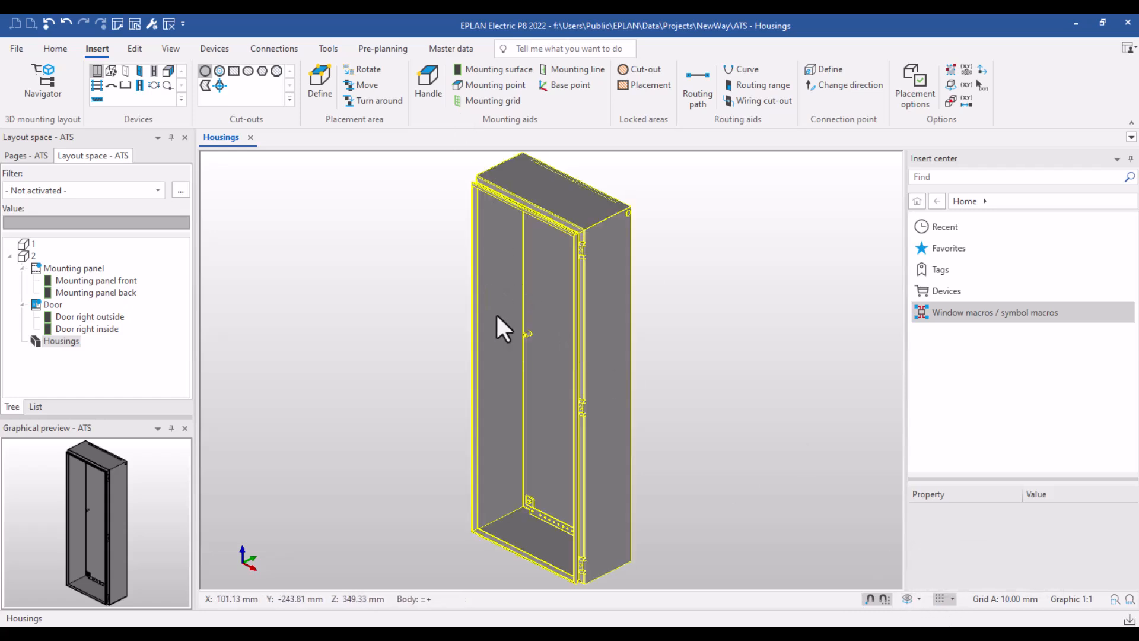
{"action": "left_click", "coordinate": [474, 87]}
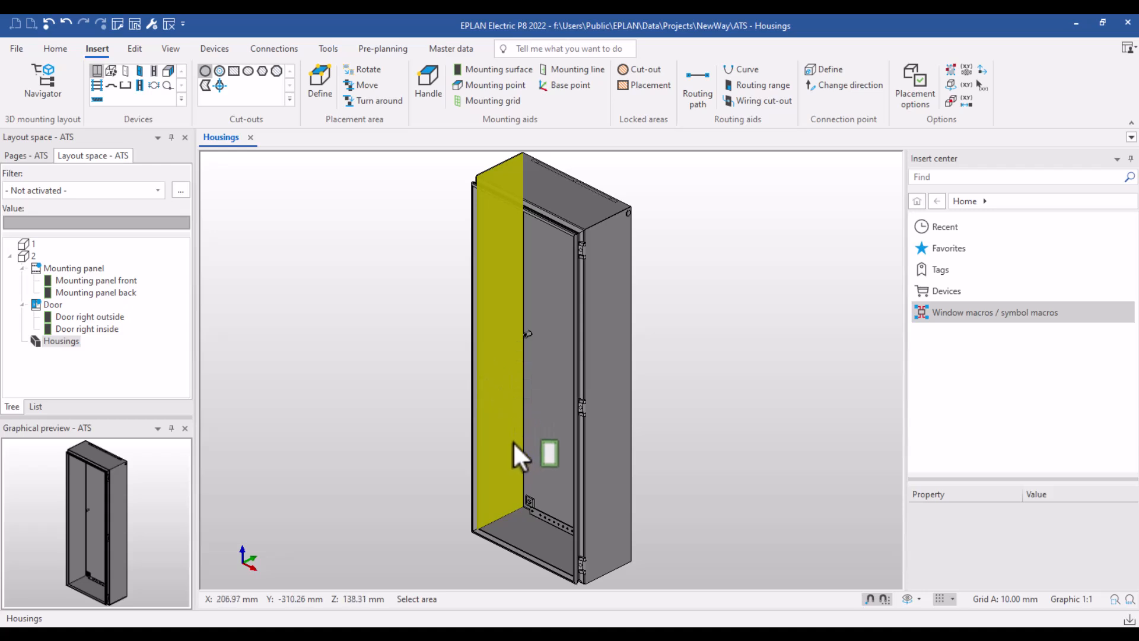
{"action": "left_click", "coordinate": [497, 301]}
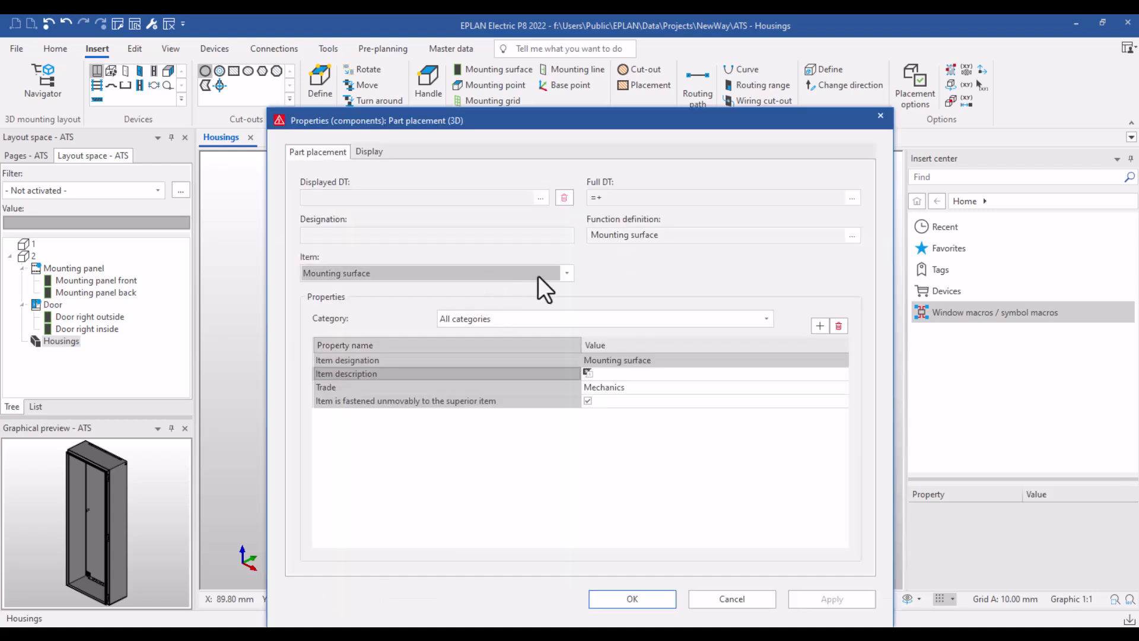
{"action": "left_click", "coordinate": [553, 277]}
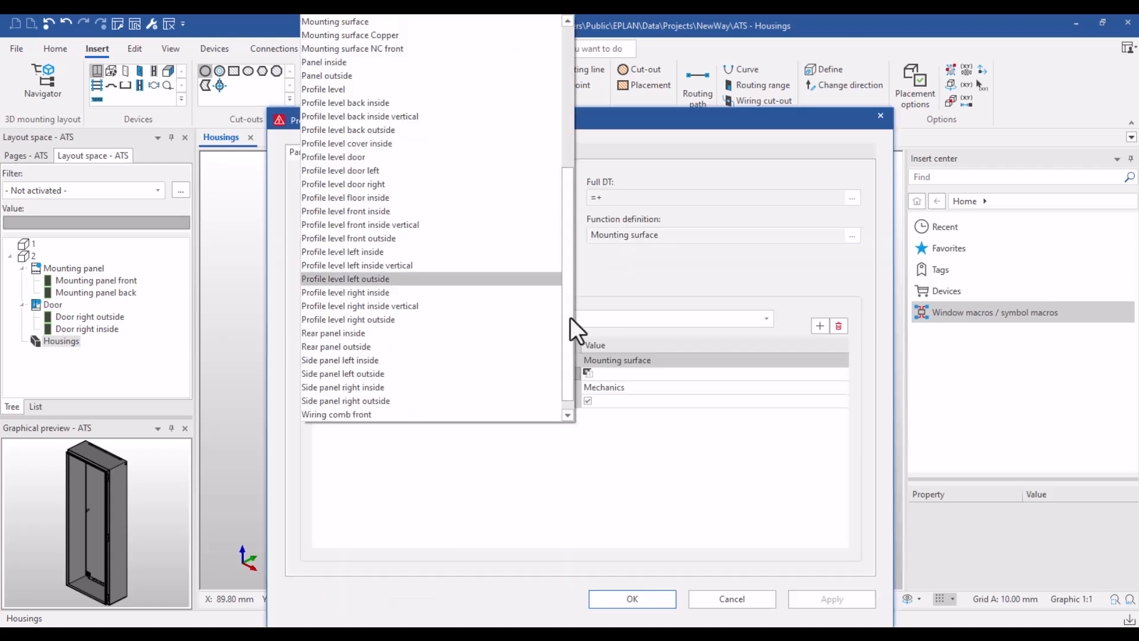
{"action": "left_click", "coordinate": [339, 360]}
{"action": "left_click_drag", "start_coordinate": [494, 122], "coordinate": [559, 103]}
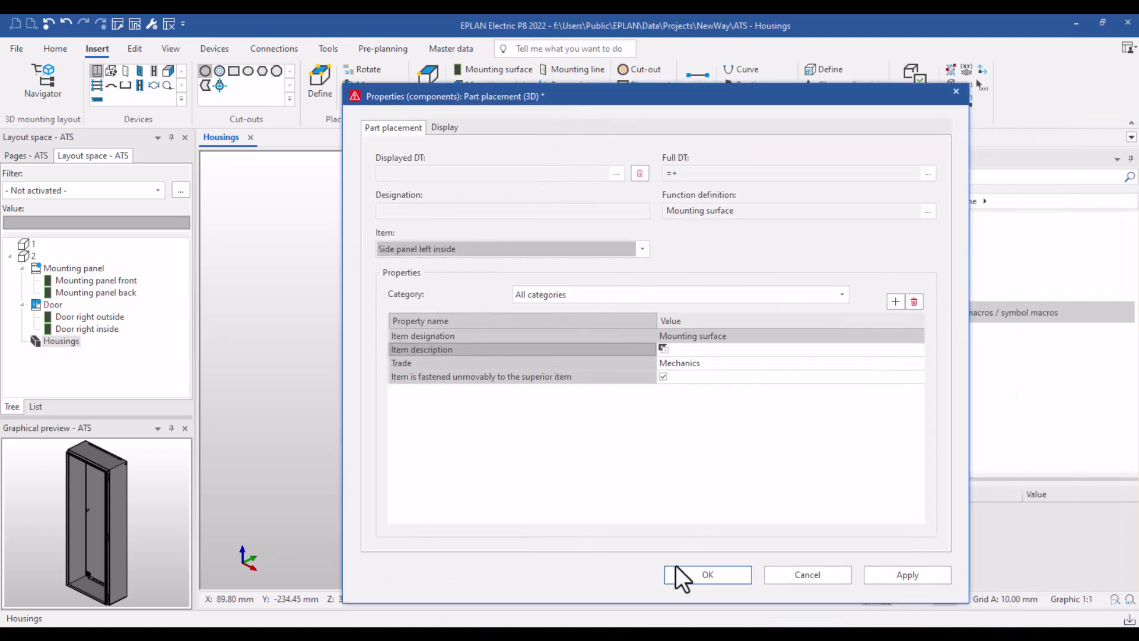
{"action": "left_click", "coordinate": [704, 571]}
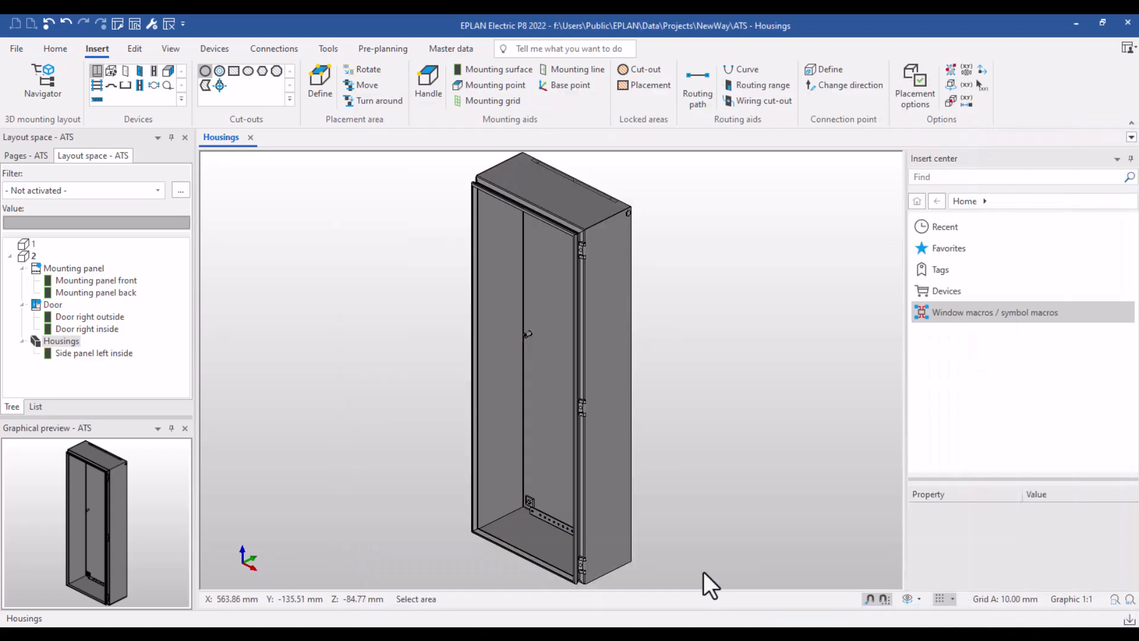
- Rotate the housing and define a mounting surface on its right wall with the item type Side panel right inside
{"action": "left_click", "coordinate": [907, 596]}
{"action": "left_click_drag", "start_coordinate": [518, 532], "coordinate": [655, 581]}
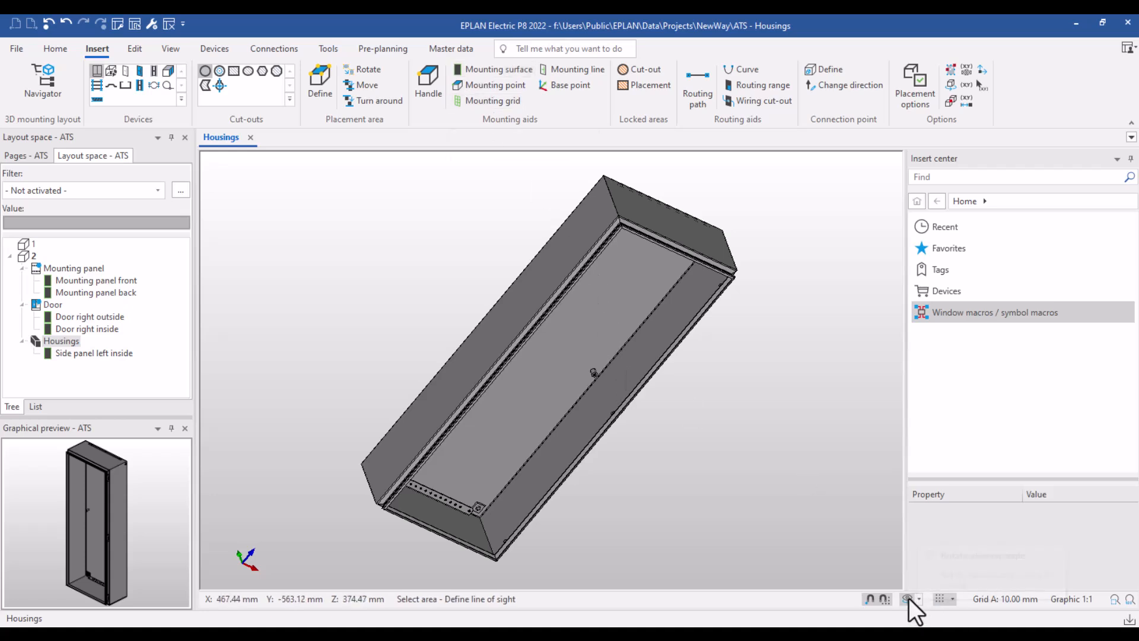
{"action": "double_click", "coordinate": [606, 410]}
{"action": "left_click", "coordinate": [642, 248]}
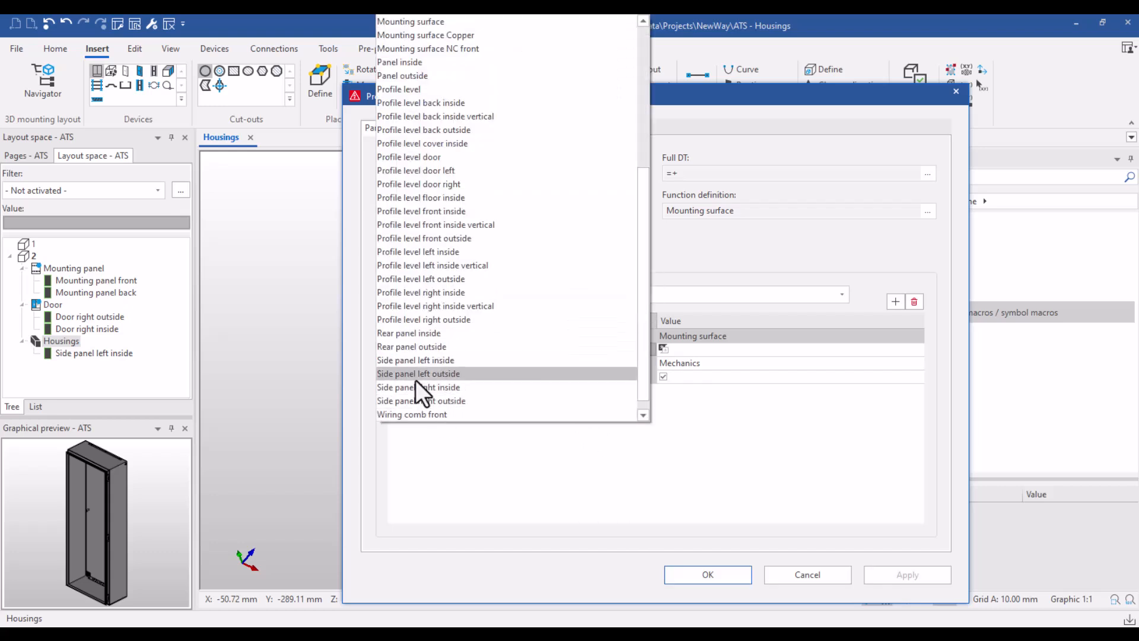
{"action": "left_click", "coordinate": [425, 391]}
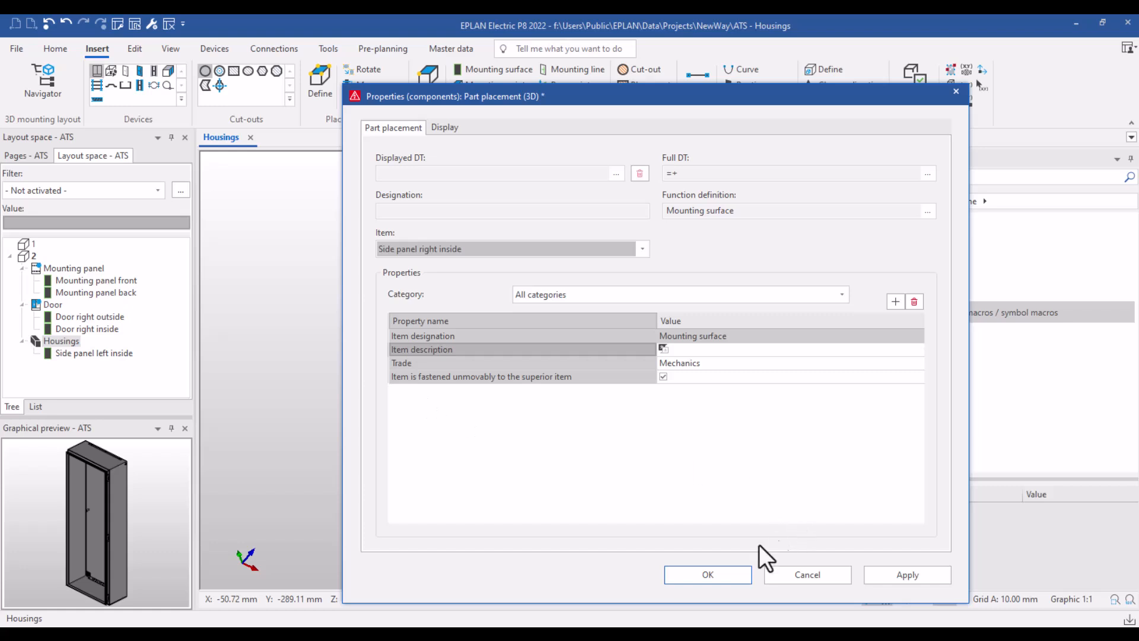
{"action": "left_click", "coordinate": [738, 574]}
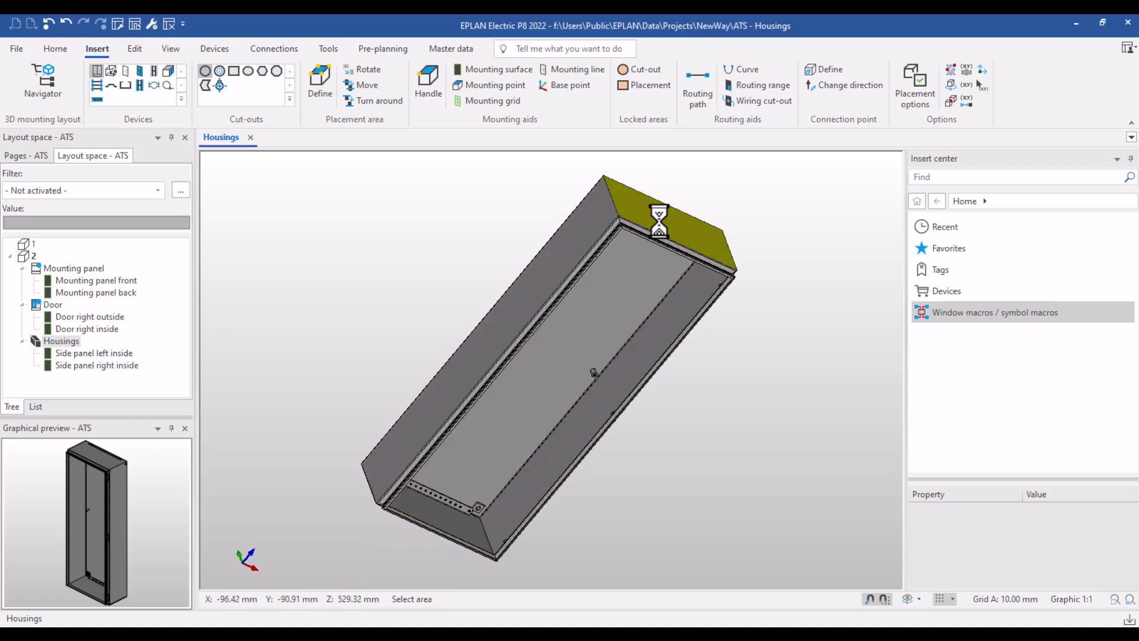
- Define a mounting surface on the housing's outer top face with the item type Cover outside
{"action": "left_click", "coordinate": [683, 226]}
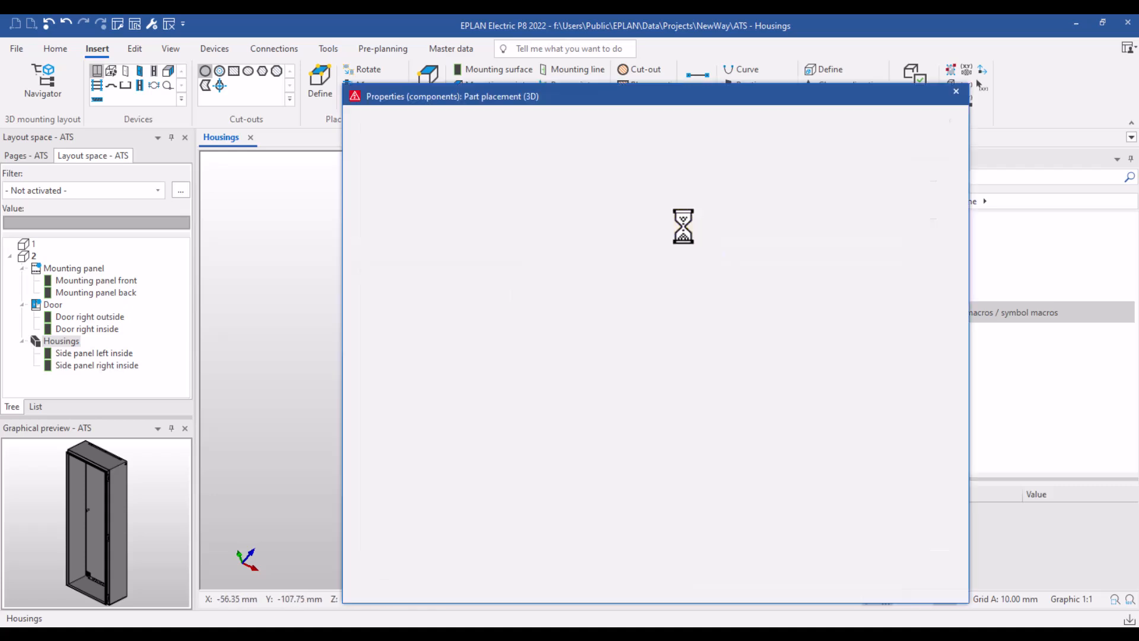
{"action": "left_click", "coordinate": [642, 249]}
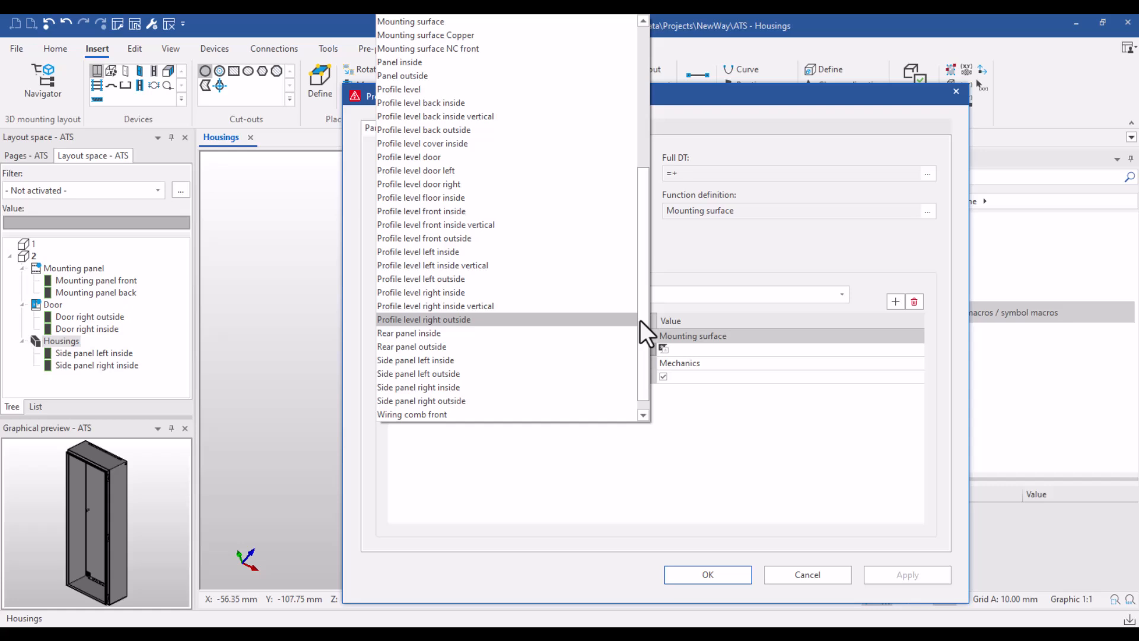
{"action": "left_click_drag", "start_coordinate": [639, 319], "coordinate": [648, 179]}
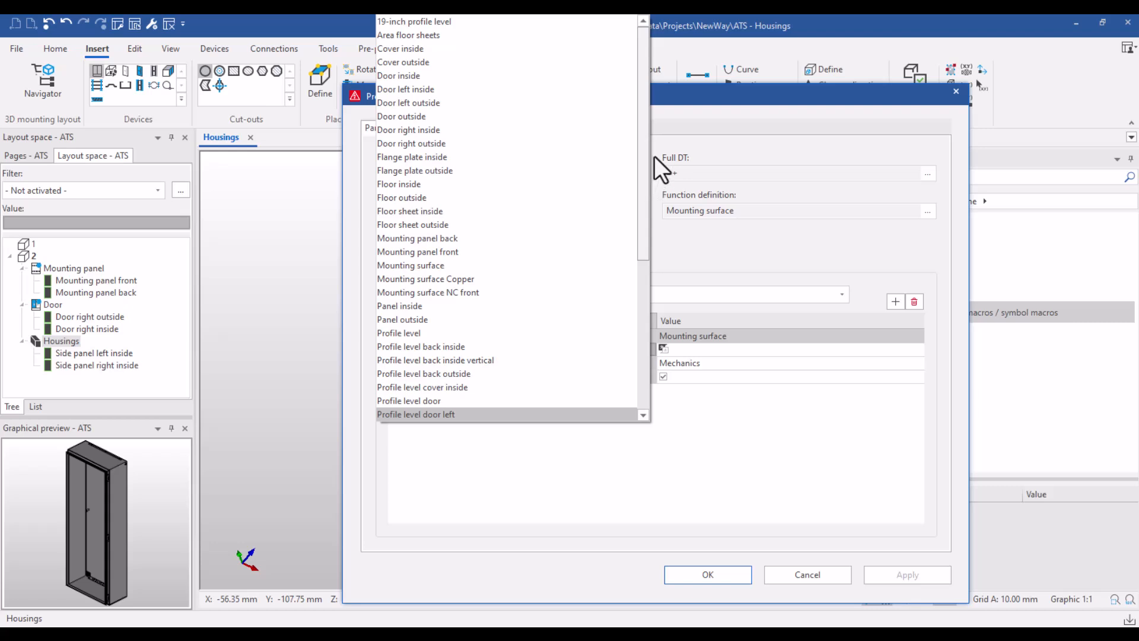
{"action": "left_click_drag", "start_coordinate": [654, 156], "coordinate": [653, 156]}
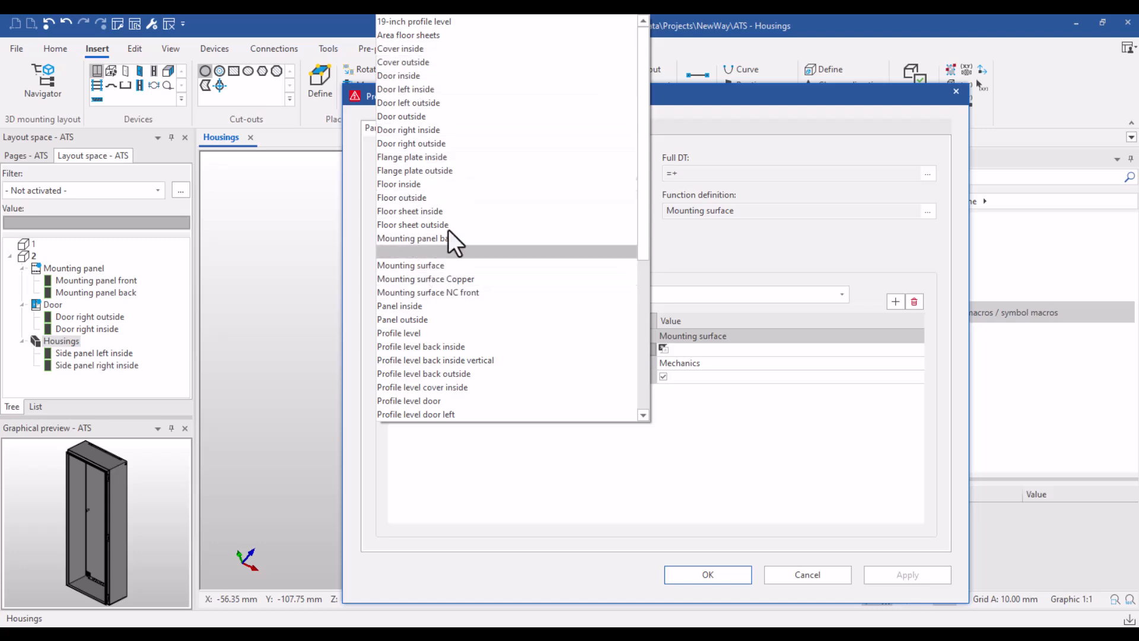
{"action": "left_click", "coordinate": [423, 61]}
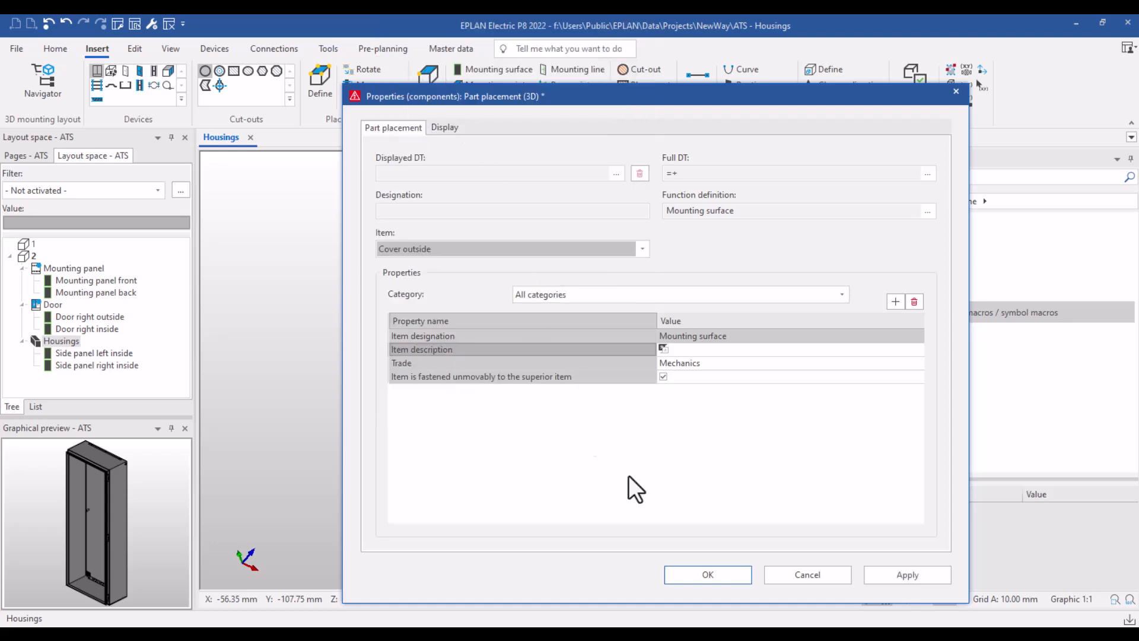
{"action": "left_click", "coordinate": [707, 574]}
- Define a mounting surface on the housing's inner bottom face with the item type Floor inside
{"action": "left_click", "coordinate": [906, 598]}
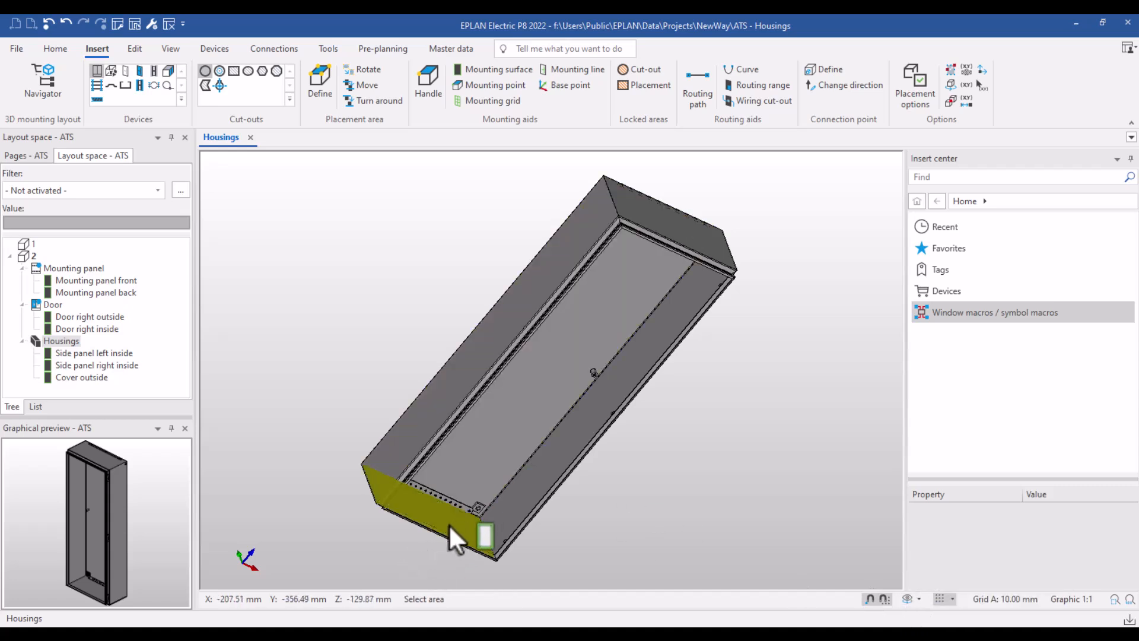
{"action": "double_click", "coordinate": [448, 525]}
{"action": "left_click", "coordinate": [631, 251]}
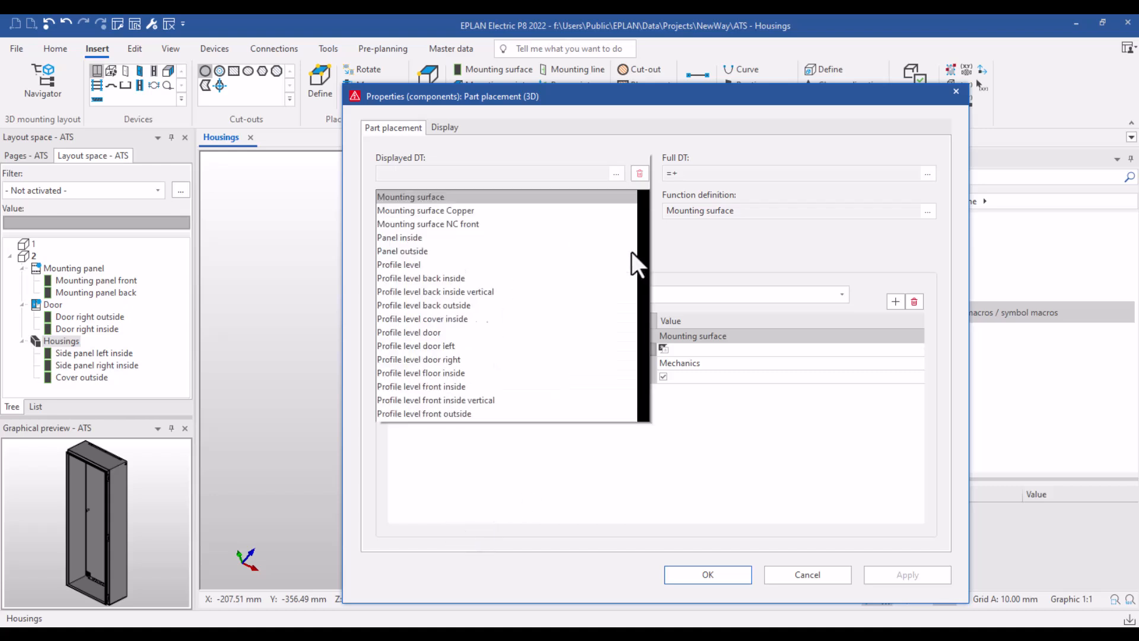
{"action": "scroll", "coordinate": [642, 272], "scroll_direction": "up", "scroll_amount": 3}
{"action": "scroll", "coordinate": [629, 199], "scroll_direction": "up", "scroll_amount": 4}
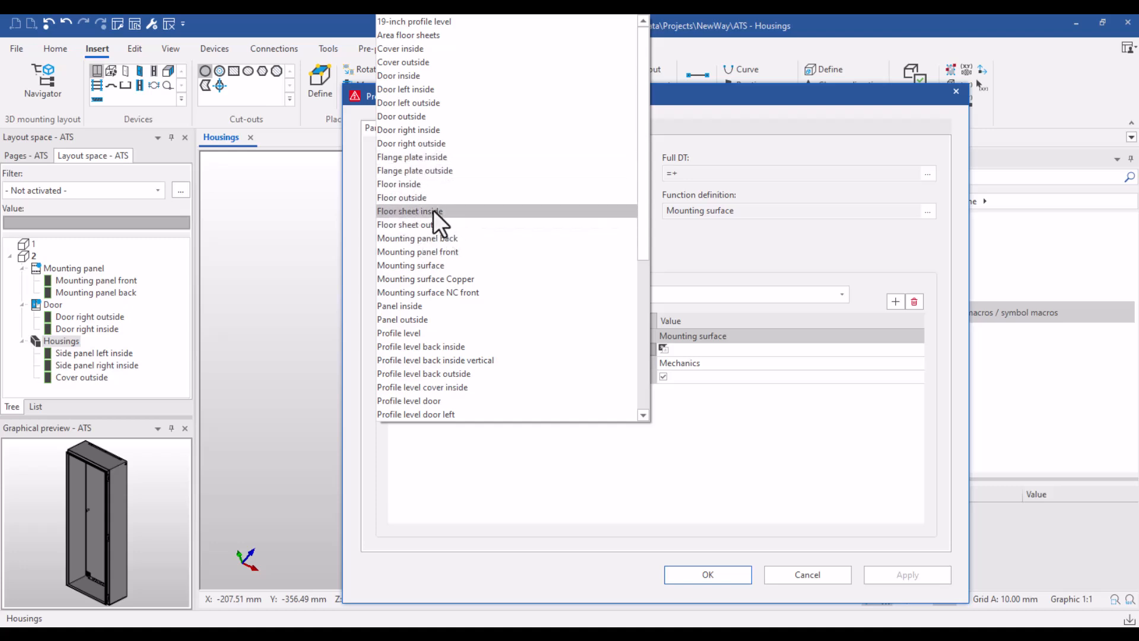
{"action": "left_click", "coordinate": [398, 185]}
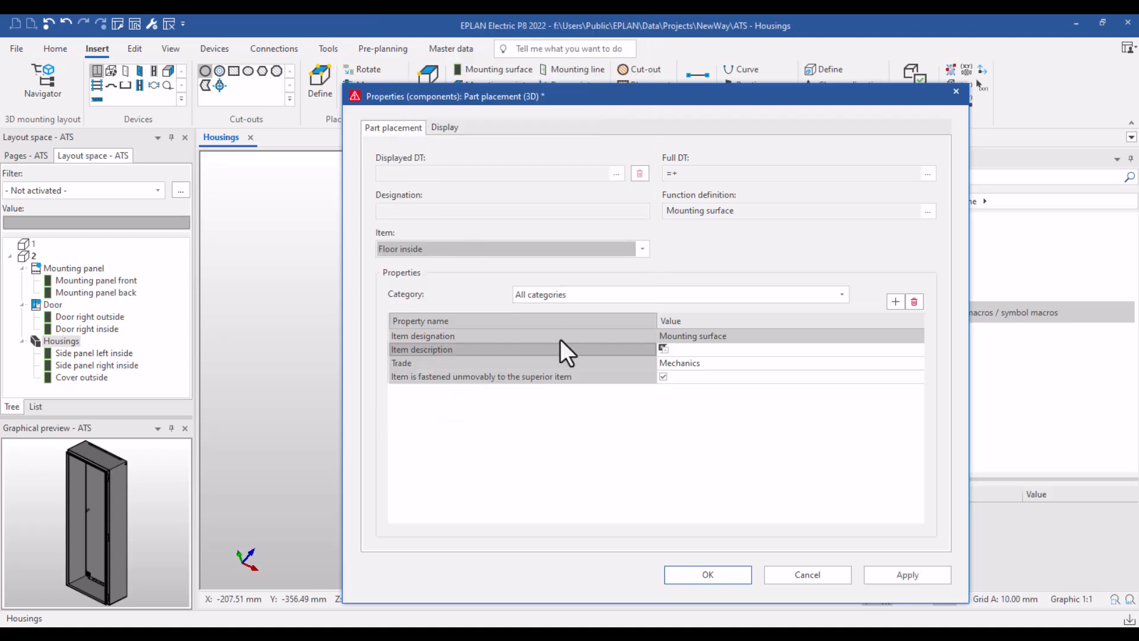
{"action": "left_click", "coordinate": [699, 578]}
- Turn the housing over and define a mounting surface on its outer bottom face with the item type Floor outside
{"action": "left_click", "coordinate": [904, 599]}
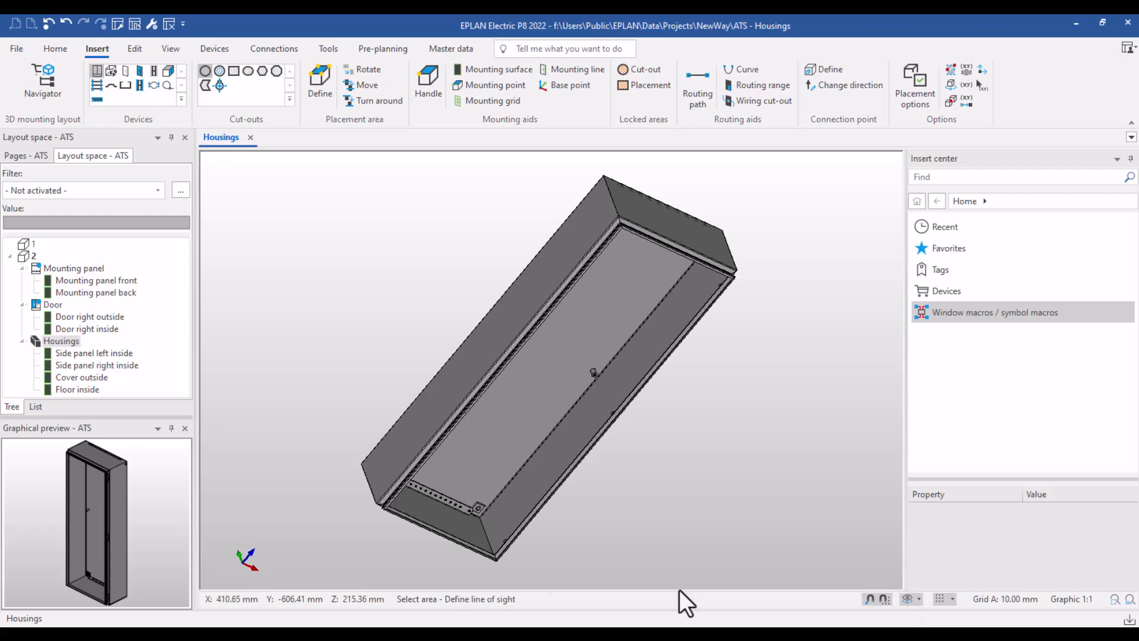
{"action": "left_click_drag", "start_coordinate": [456, 561], "coordinate": [484, 488]}
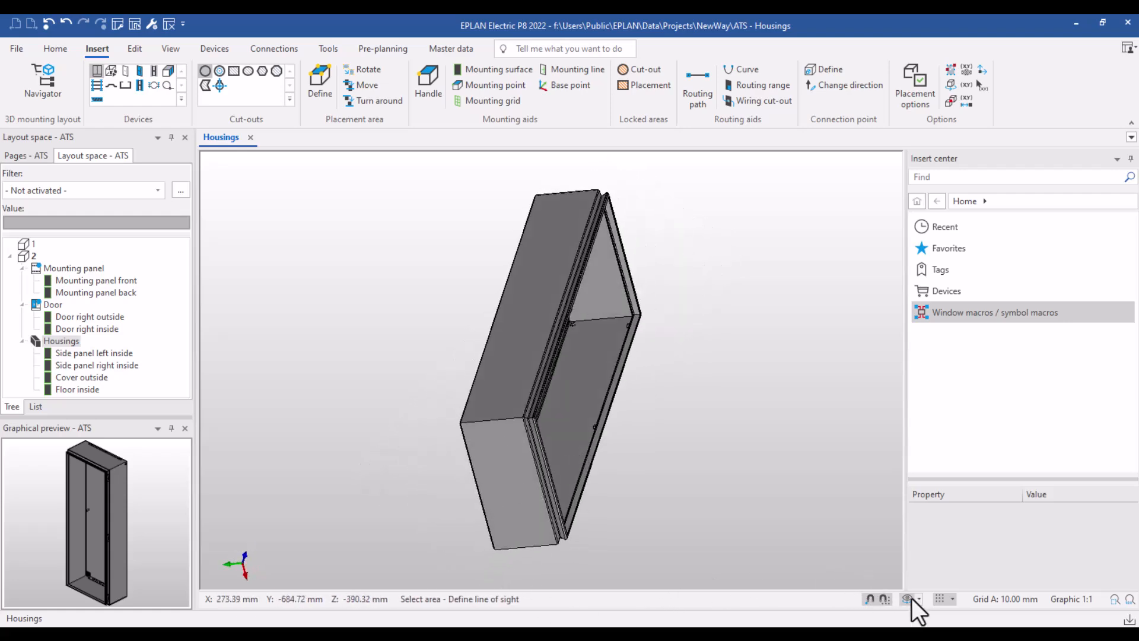
{"action": "double_click", "coordinate": [500, 488]}
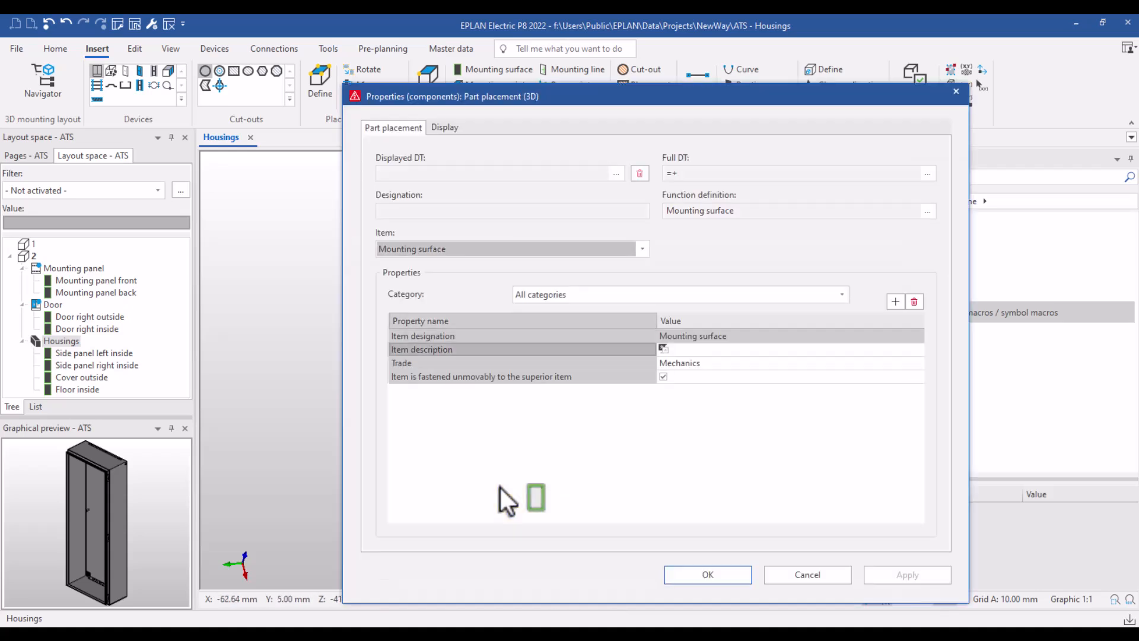
{"action": "left_click", "coordinate": [637, 247]}
{"action": "left_click_drag", "start_coordinate": [642, 272], "coordinate": [647, 76]}
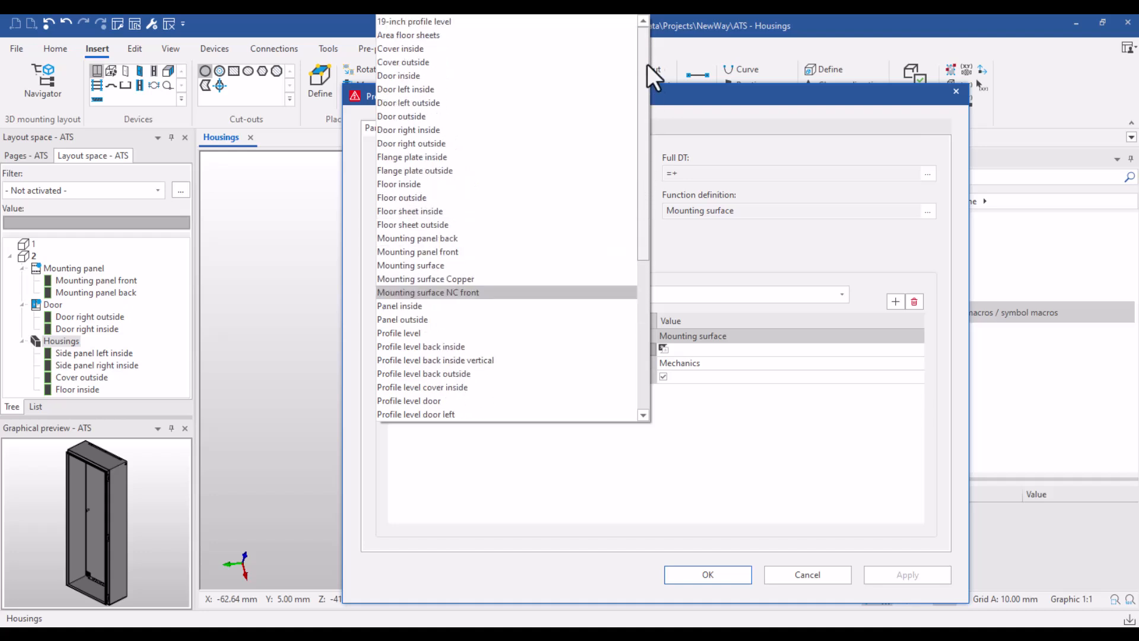
{"action": "left_click", "coordinate": [454, 198]}
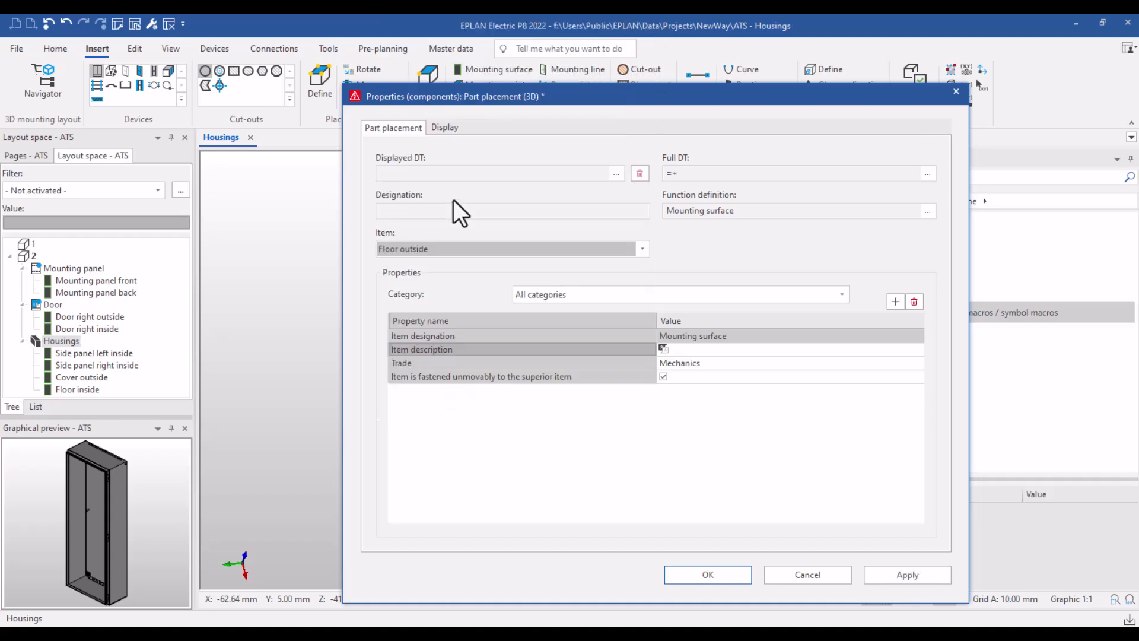
{"action": "left_click", "coordinate": [710, 575]}
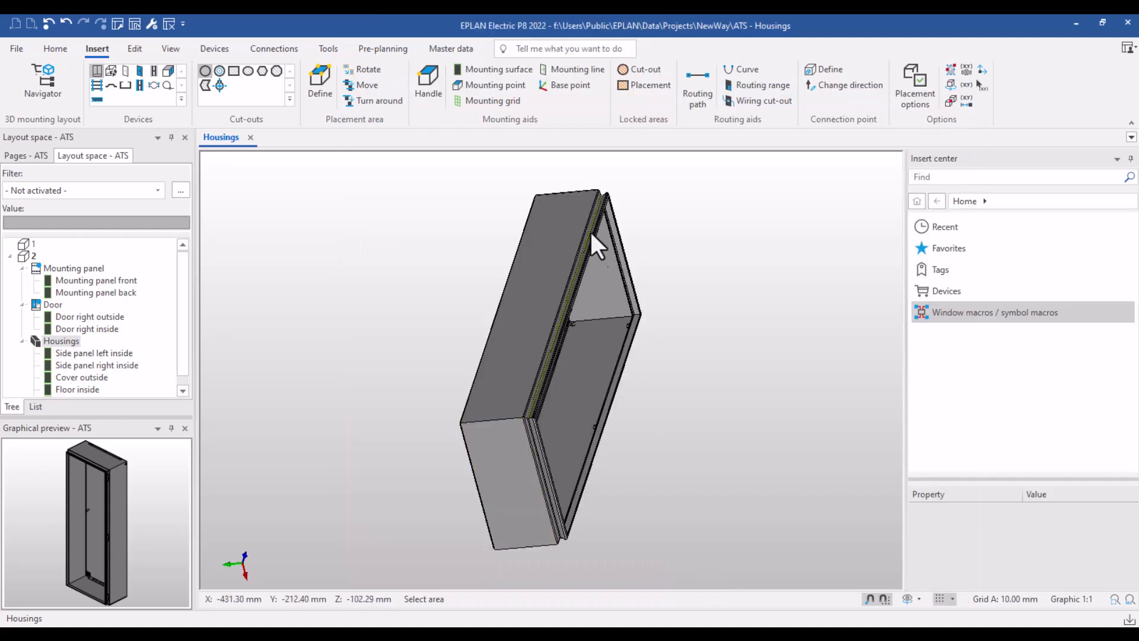
- Define a mounting surface on the housing's inner top face with the item type Cover inside
{"action": "left_click", "coordinate": [608, 274]}
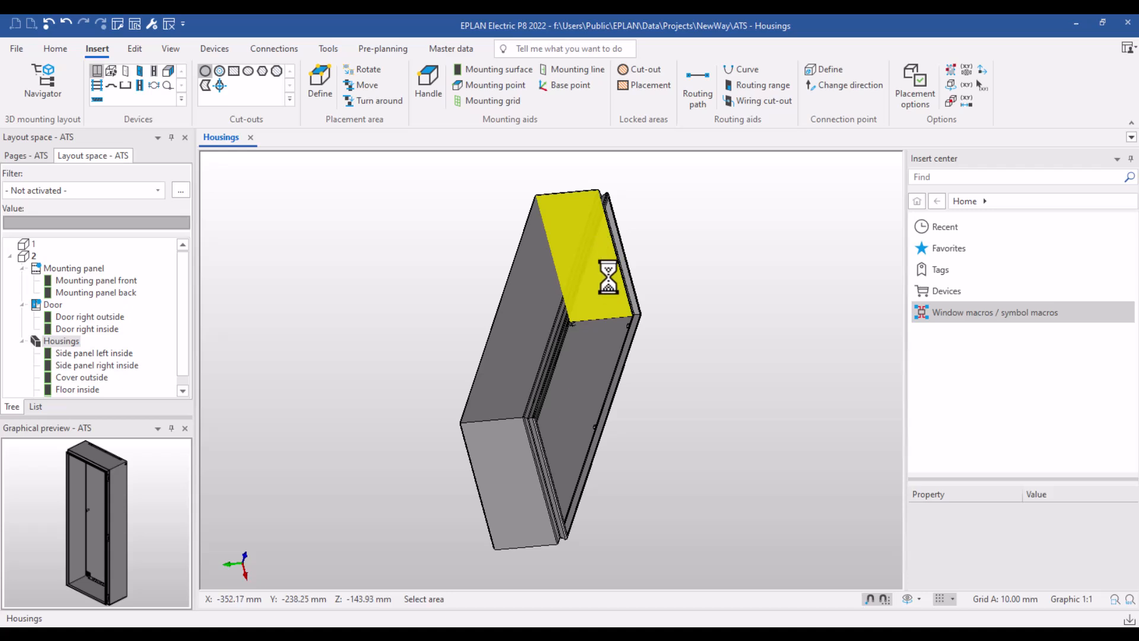
{"action": "left_click", "coordinate": [641, 249]}
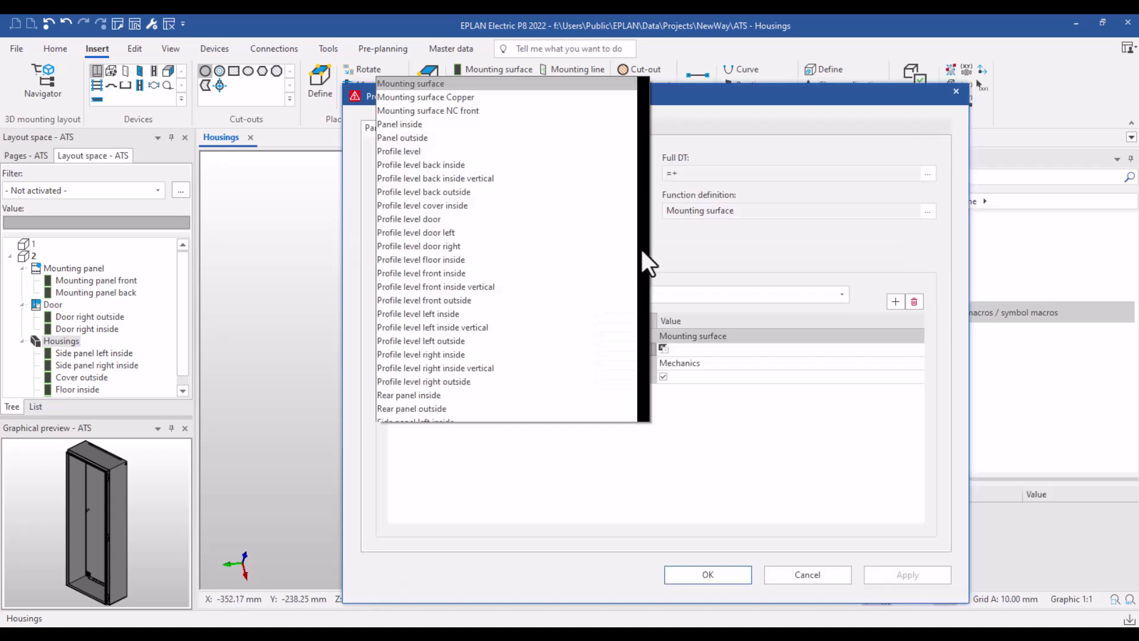
{"action": "scroll", "coordinate": [637, 202], "scroll_direction": "up", "scroll_amount": 3}
{"action": "scroll", "coordinate": [632, 178], "scroll_direction": "up", "scroll_amount": 3}
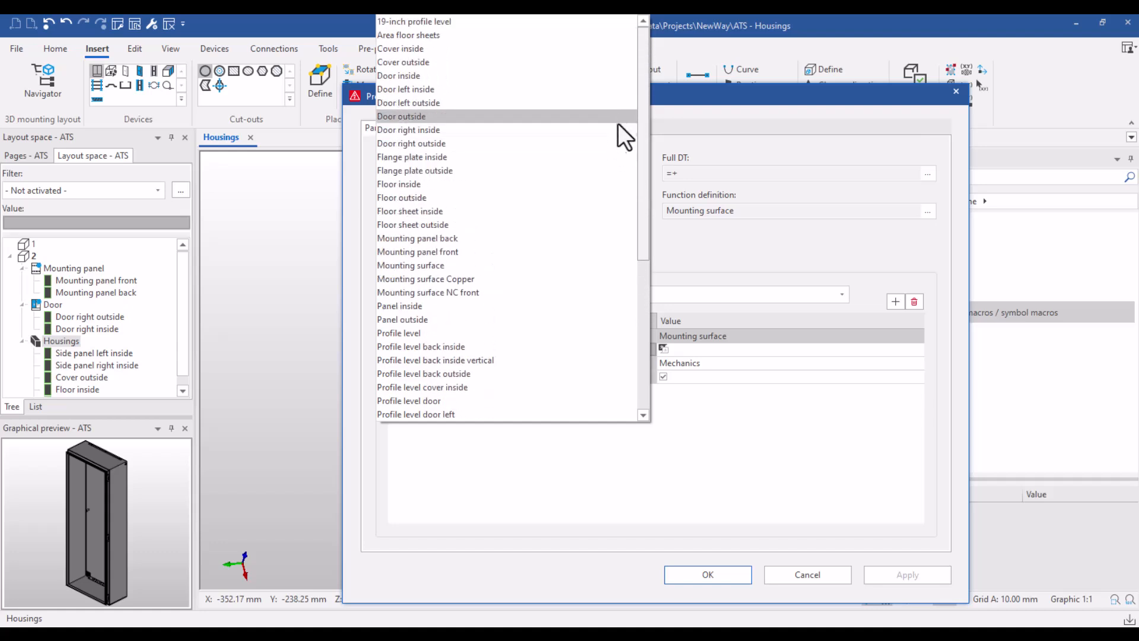
{"action": "left_click", "coordinate": [405, 49]}
{"action": "left_click", "coordinate": [739, 574]}
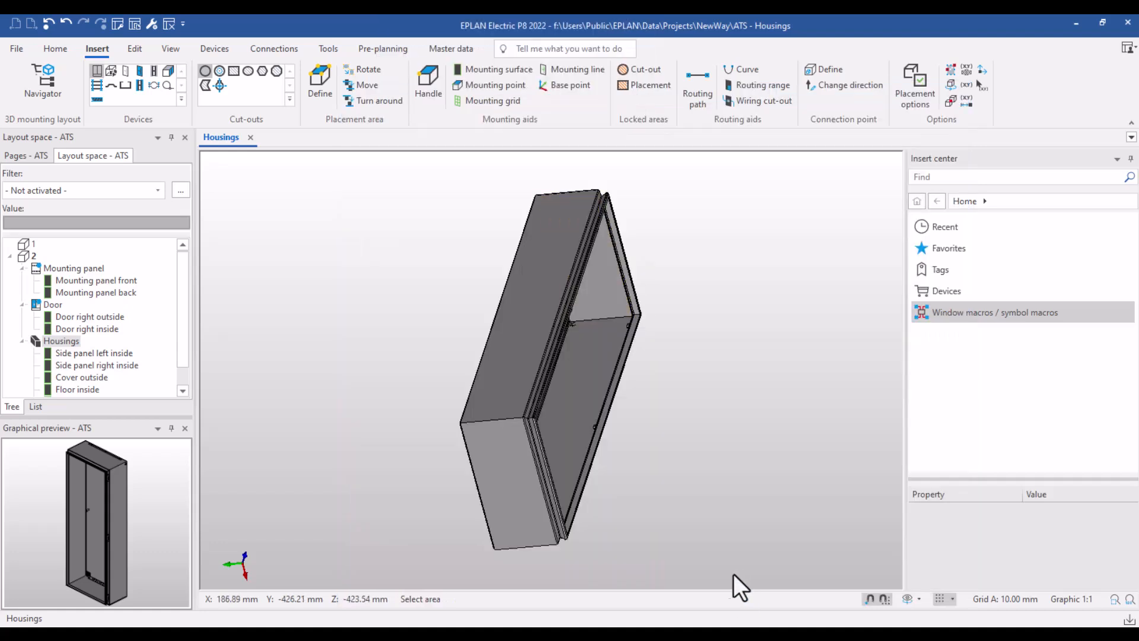
- Set the 3D viewpoint to SE Isometric and show the complete enclosure including the door and mounting panel
{"action": "left_click", "coordinate": [908, 598]}
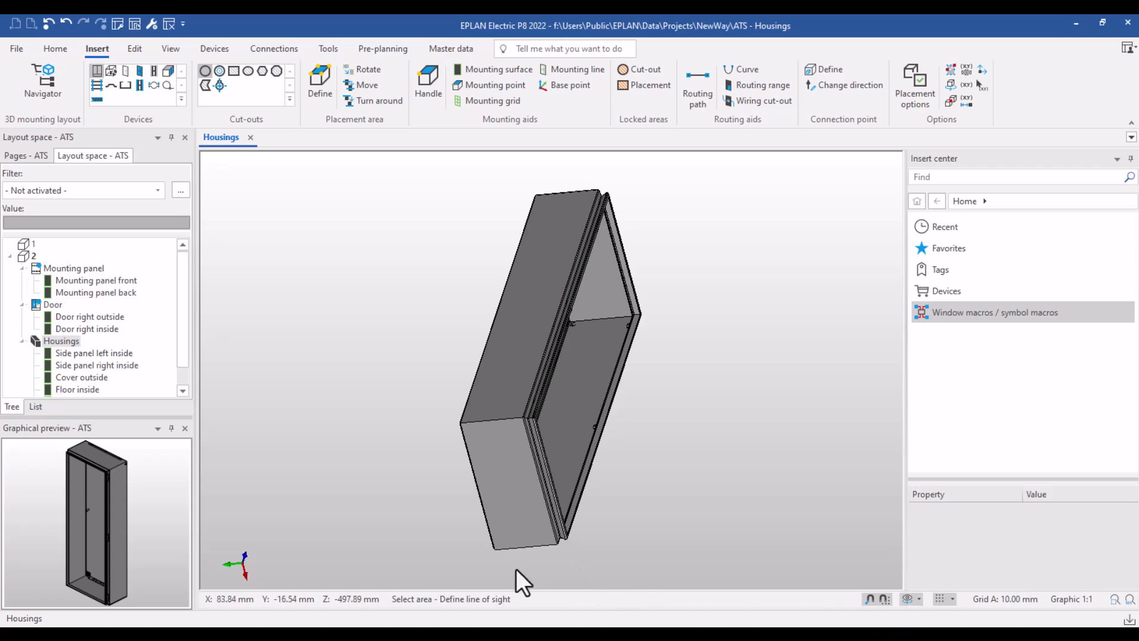
{"action": "left_click_drag", "start_coordinate": [487, 530], "coordinate": [616, 490]}
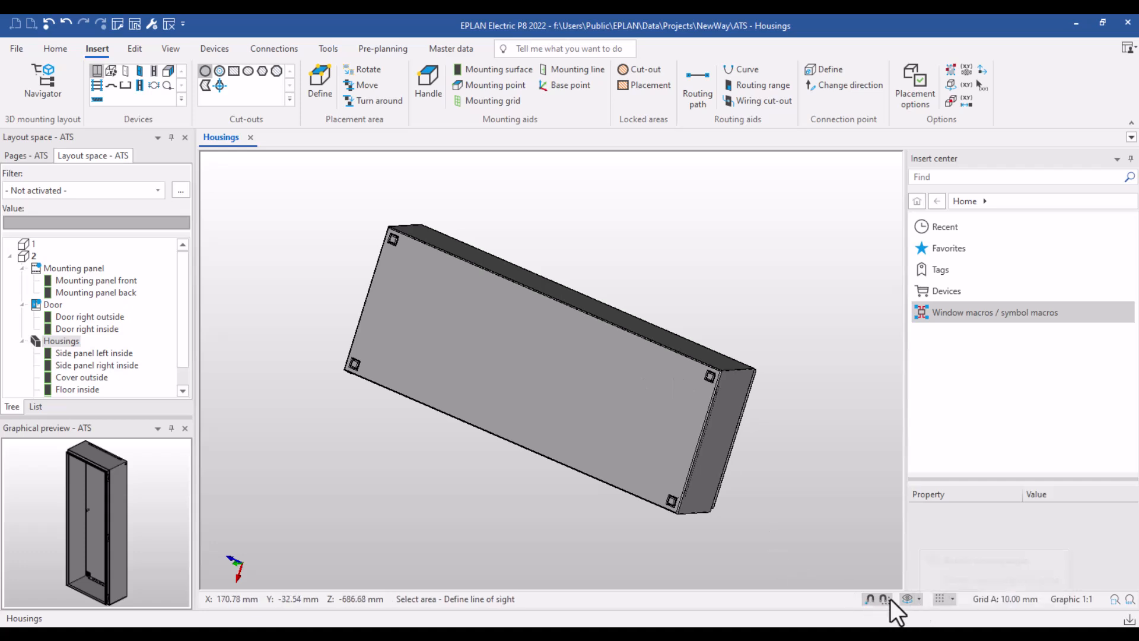
{"action": "left_click", "coordinate": [916, 599]}
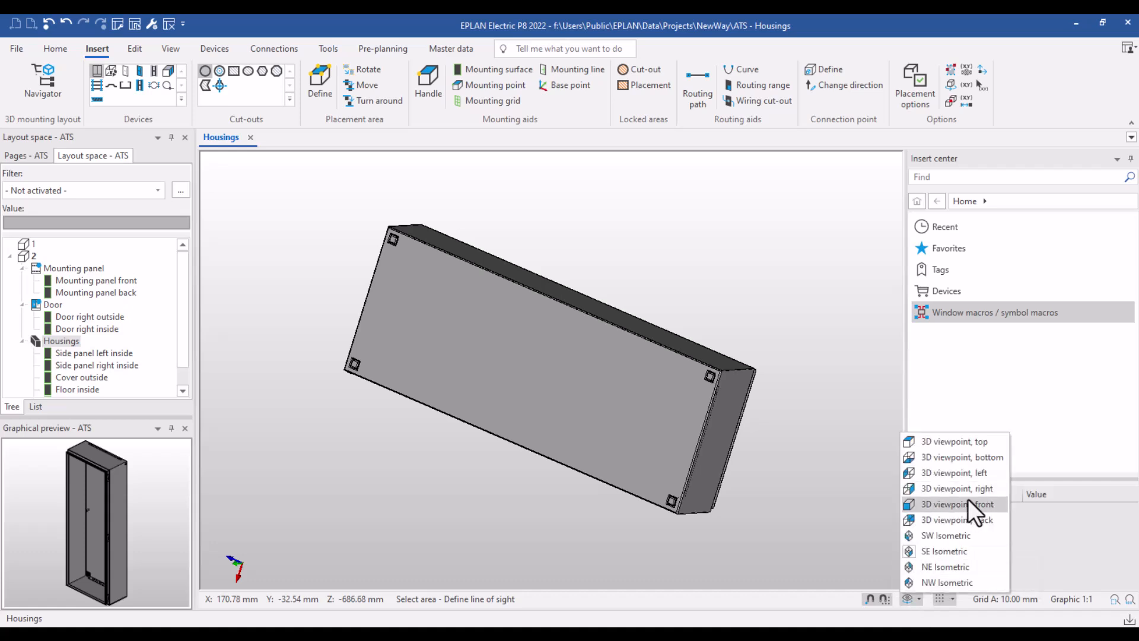
{"action": "left_click", "coordinate": [962, 551]}
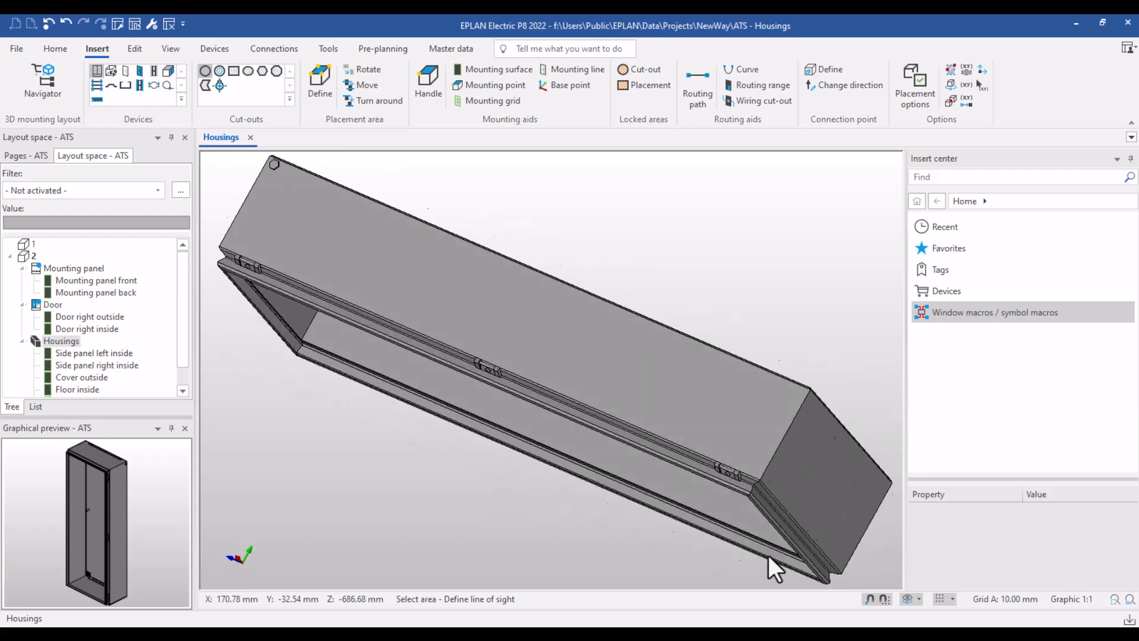
{"action": "left_click", "coordinate": [56, 340]}
{"action": "right_click", "coordinate": [55, 339]}
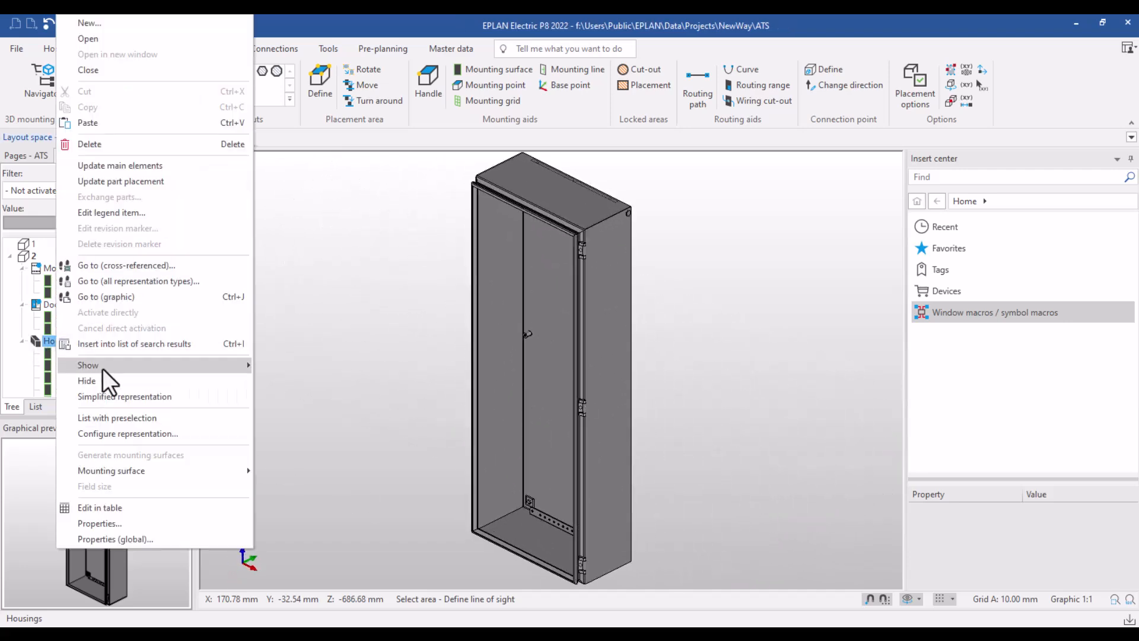
{"action": "mouse_move", "coordinate": [183, 370]}
{"action": "left_click", "coordinate": [270, 379]}
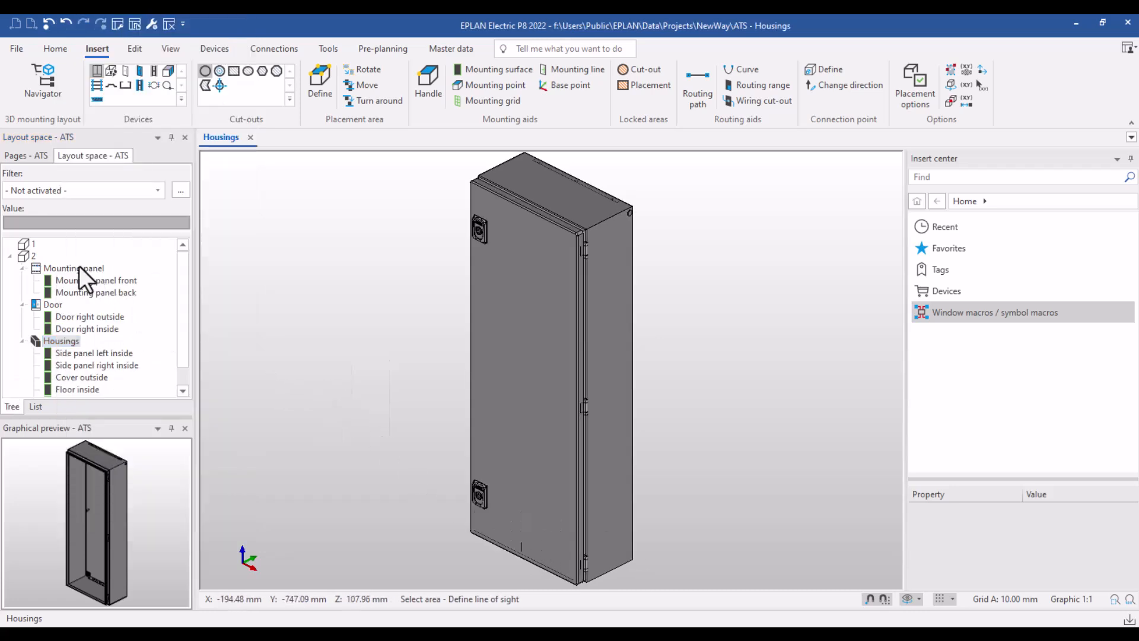
- Review the mounting surfaces listed under the mounting panel, door and housing in the layout space
{"action": "left_click", "coordinate": [90, 279]}
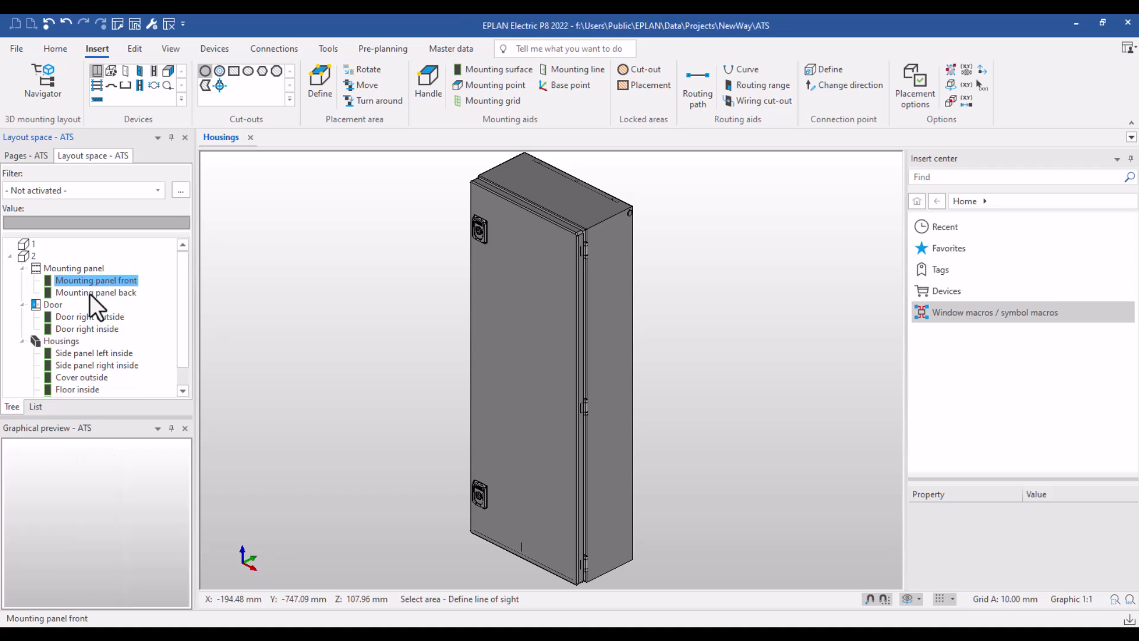
{"action": "left_click", "coordinate": [89, 292]}
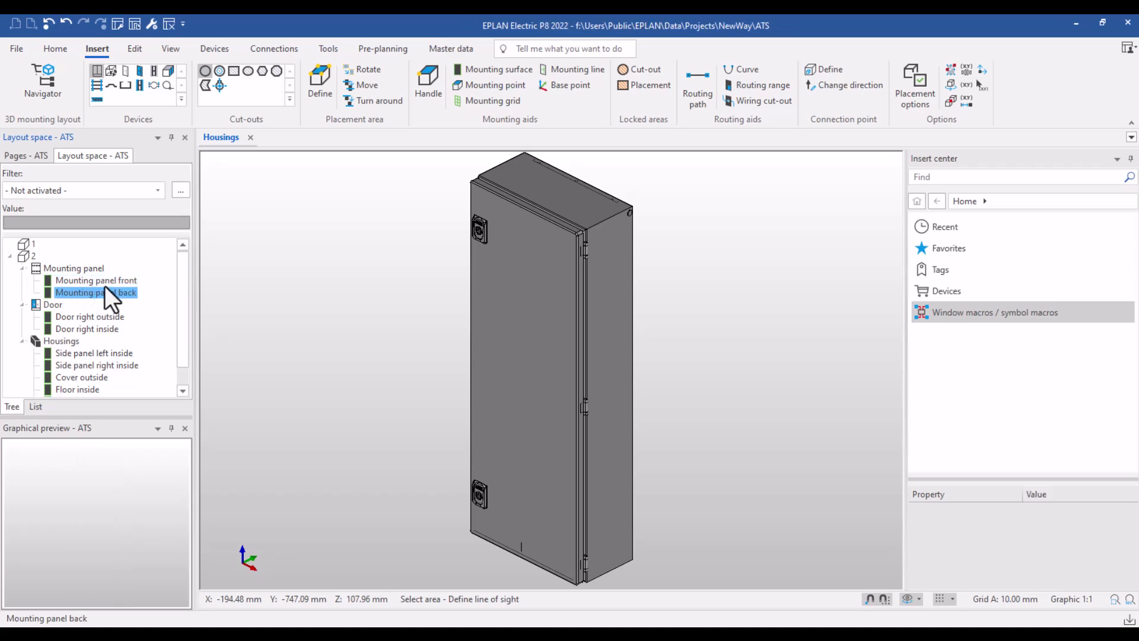
{"action": "left_click", "coordinate": [67, 317]}
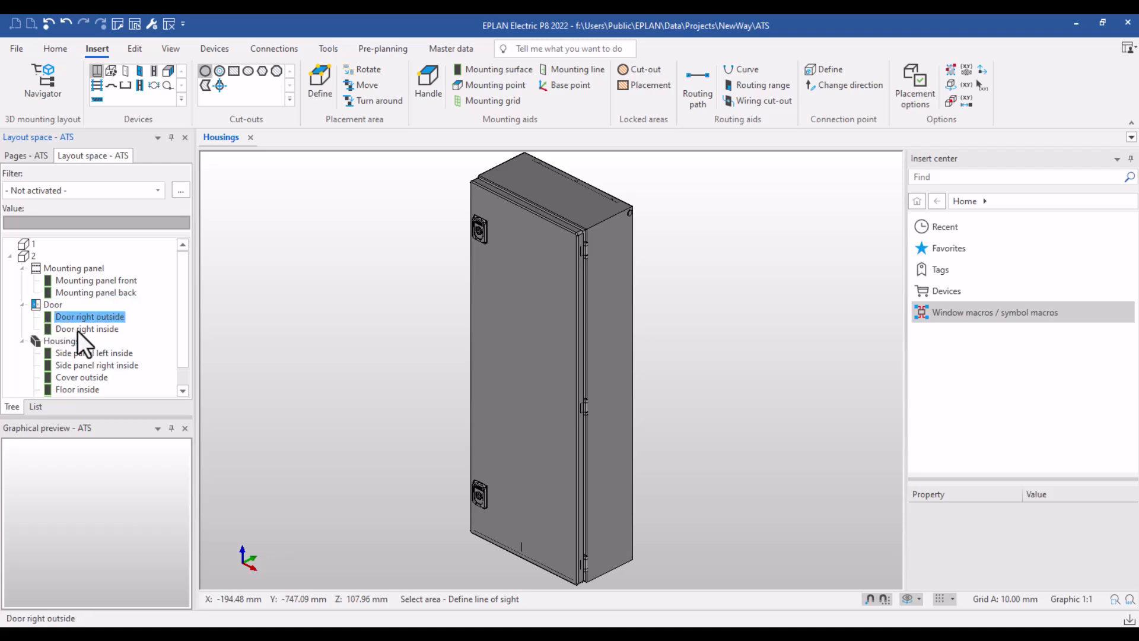
{"action": "left_click", "coordinate": [77, 330]}
{"action": "left_click", "coordinate": [84, 355]}
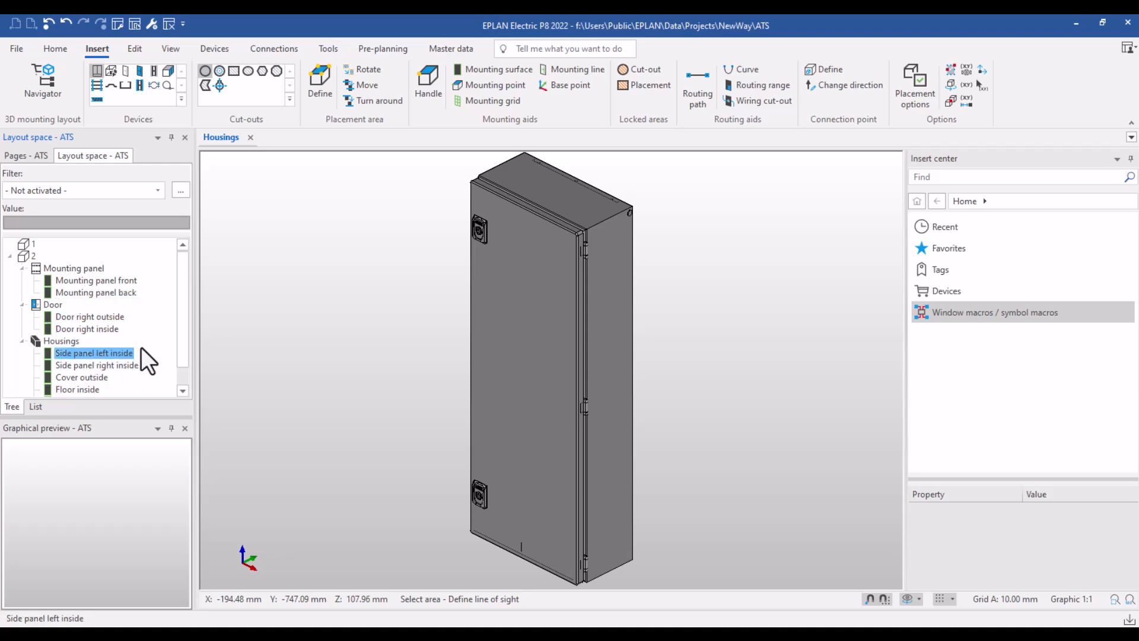
{"action": "left_click_drag", "start_coordinate": [179, 343], "coordinate": [180, 358]}
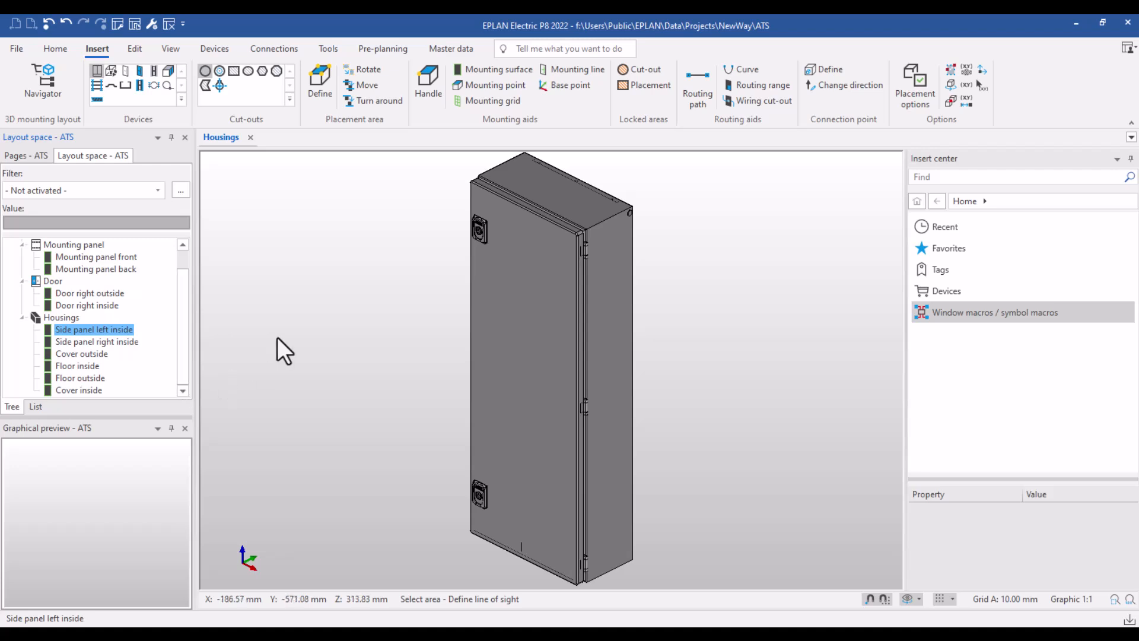
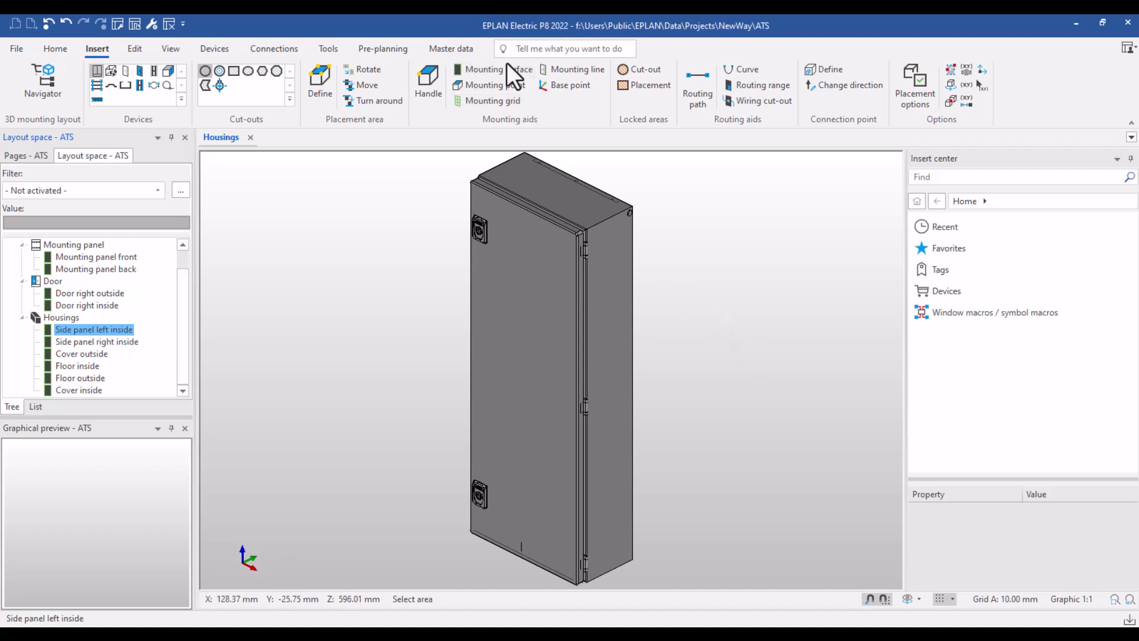
{"action": "left_click", "coordinate": [682, 208]}
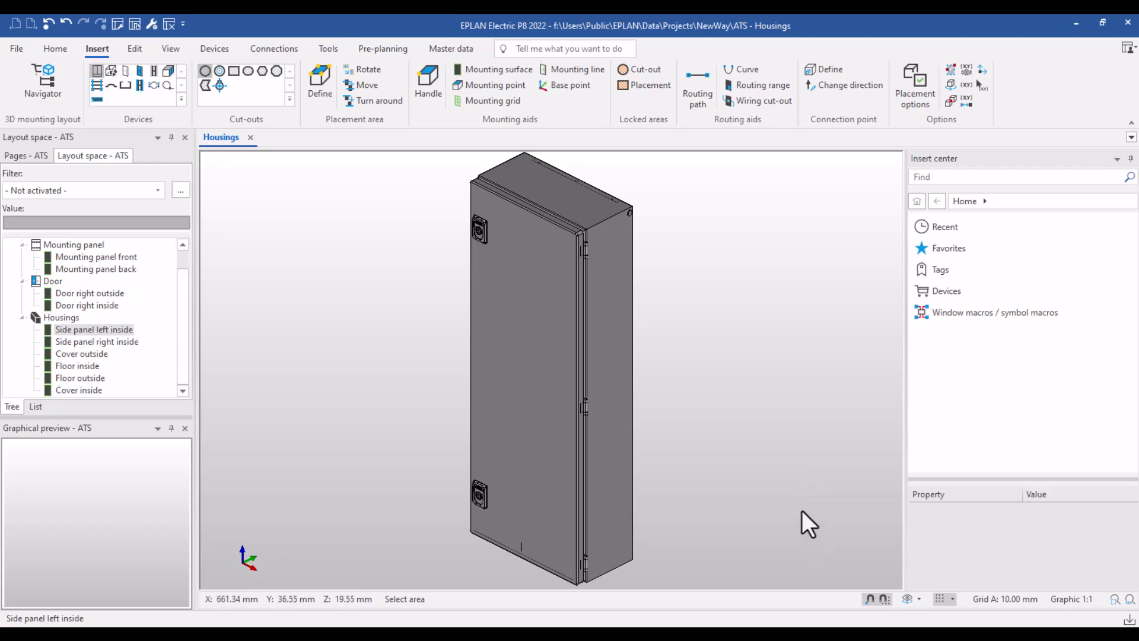
{"action": "scroll", "coordinate": [182, 327], "scroll_direction": "up", "scroll_amount": 1}
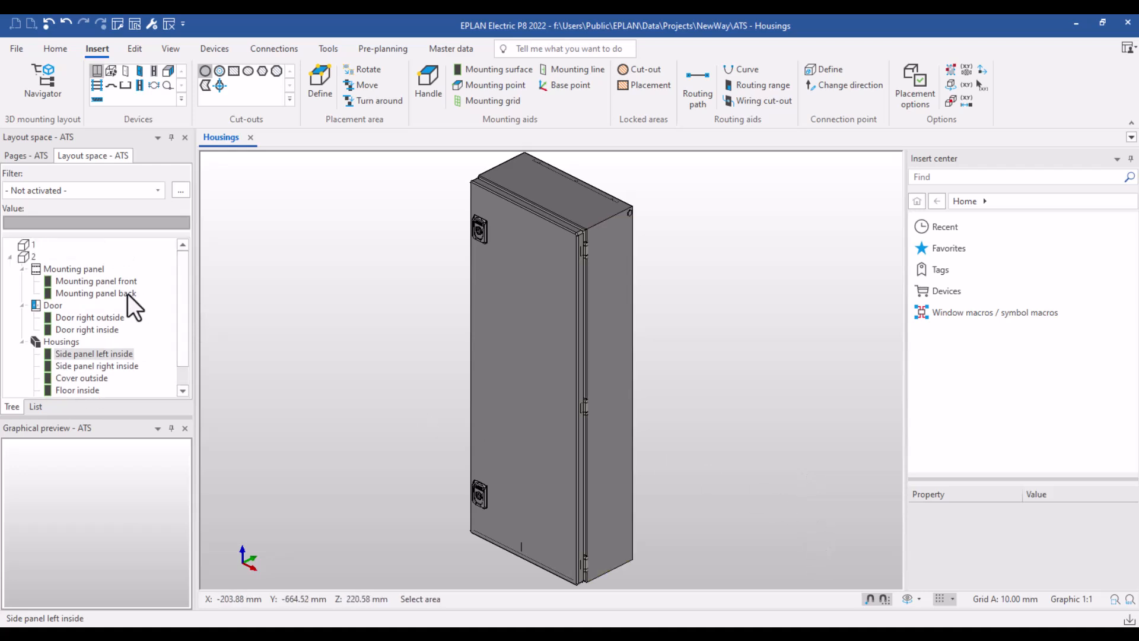
{"action": "left_click", "coordinate": [29, 270]}
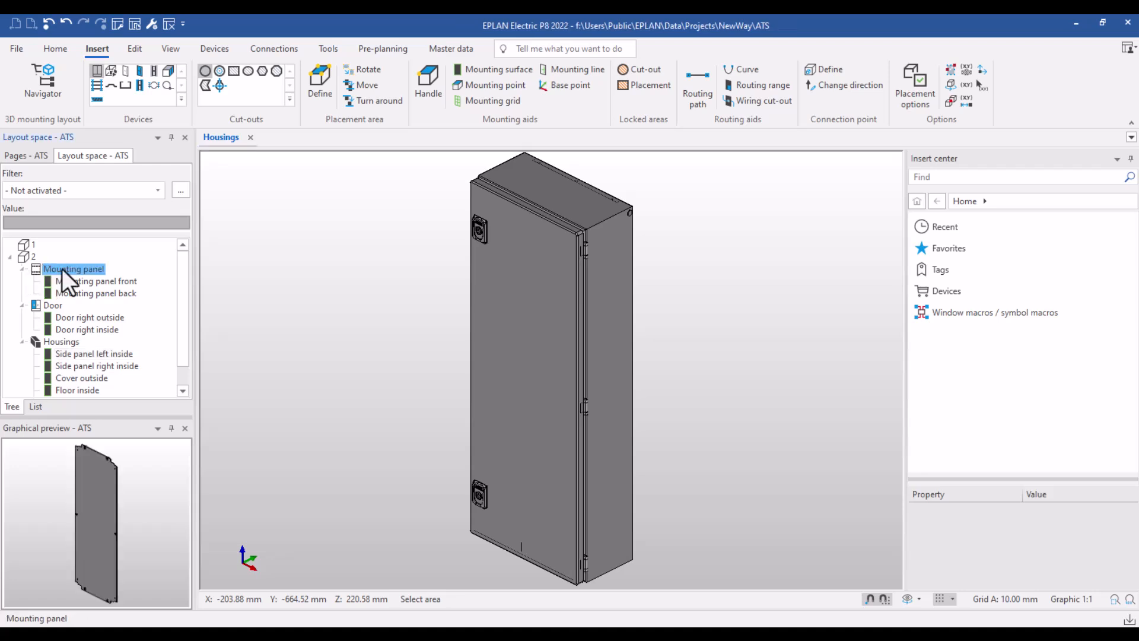
{"action": "left_click", "coordinate": [426, 80]}
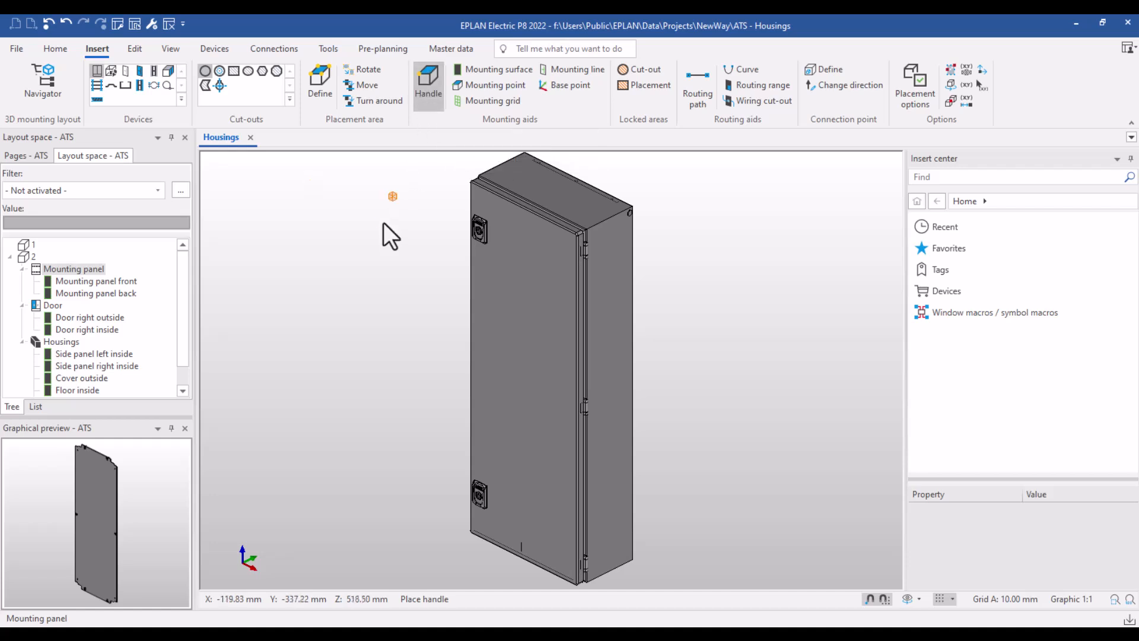
{"action": "left_click", "coordinate": [316, 87]}
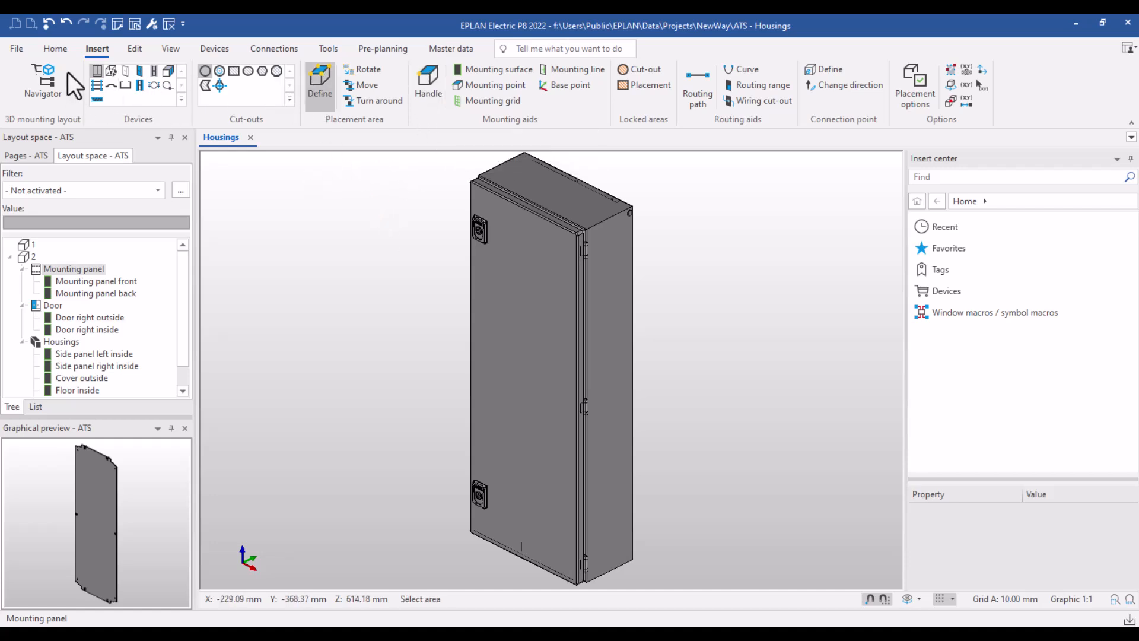
{"action": "left_click", "coordinate": [57, 49]}
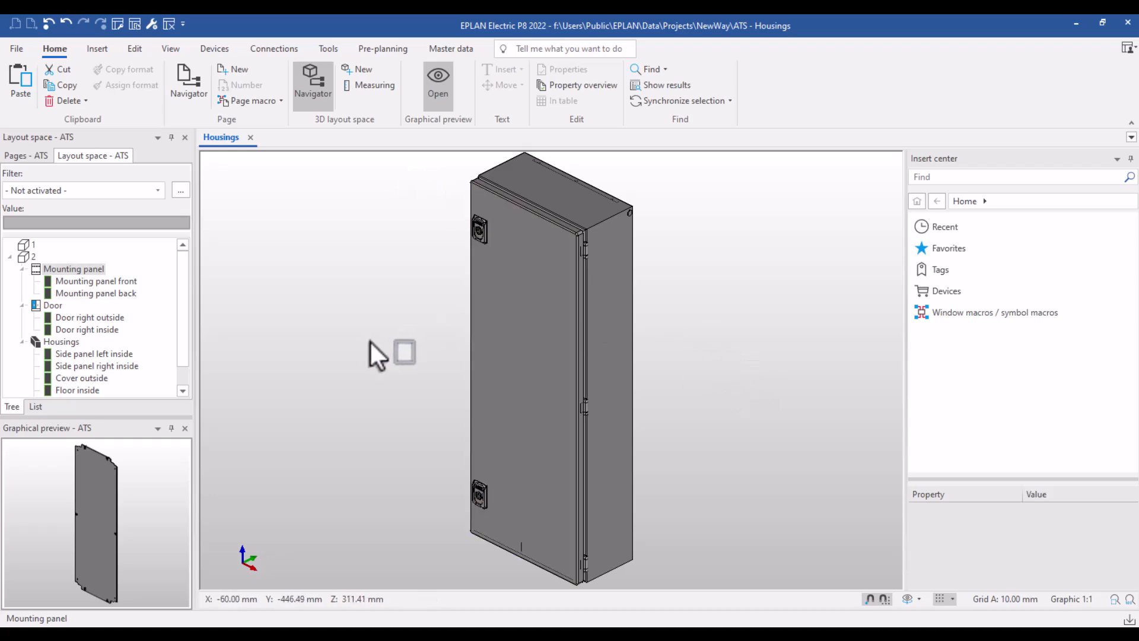
{"action": "key", "text": "Escape"}
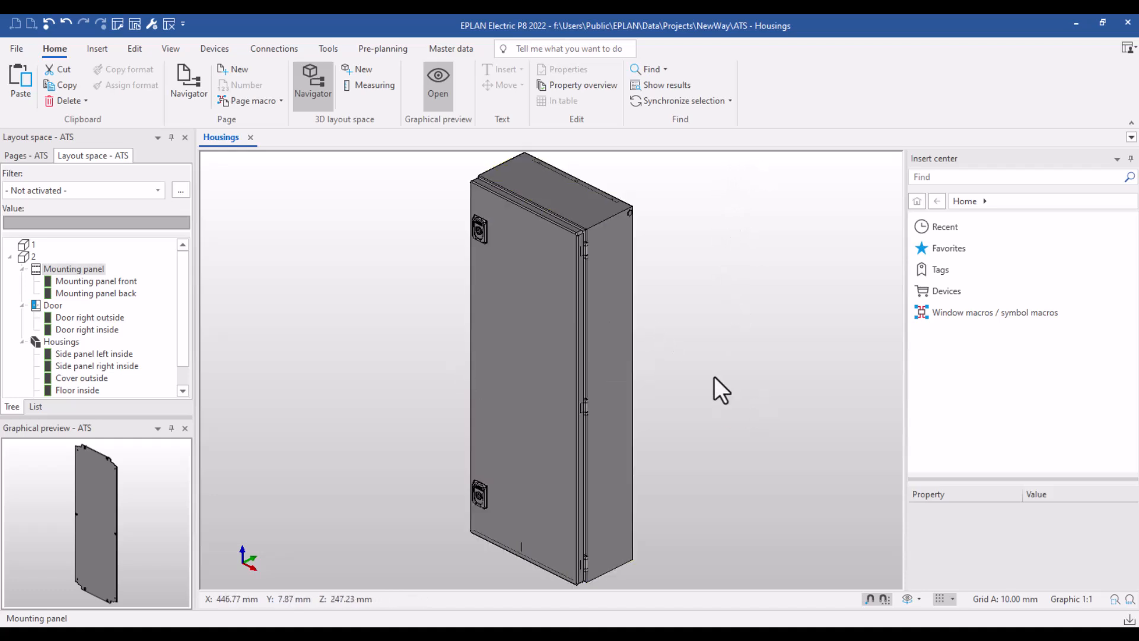
- Select the whole enclosure in the layout space and save it as a 3D mounting layout window macro named 3D panel.ema
{"action": "scroll", "coordinate": [714, 377], "scroll_direction": "down", "scroll_amount": 2}
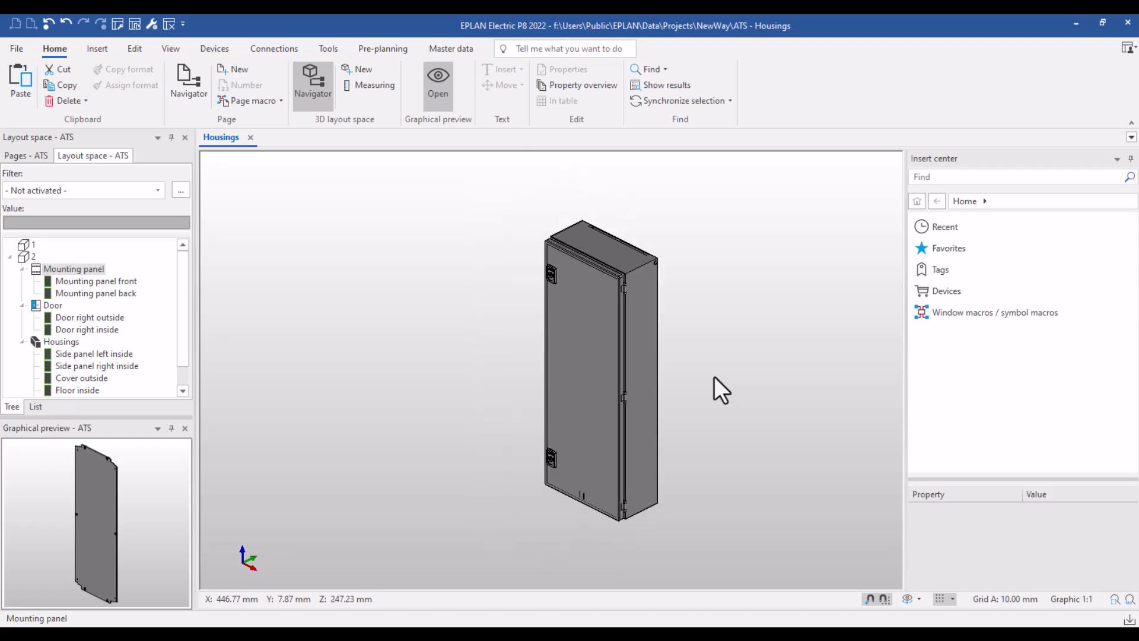
{"action": "left_click_drag", "start_coordinate": [792, 184], "coordinate": [472, 536]}
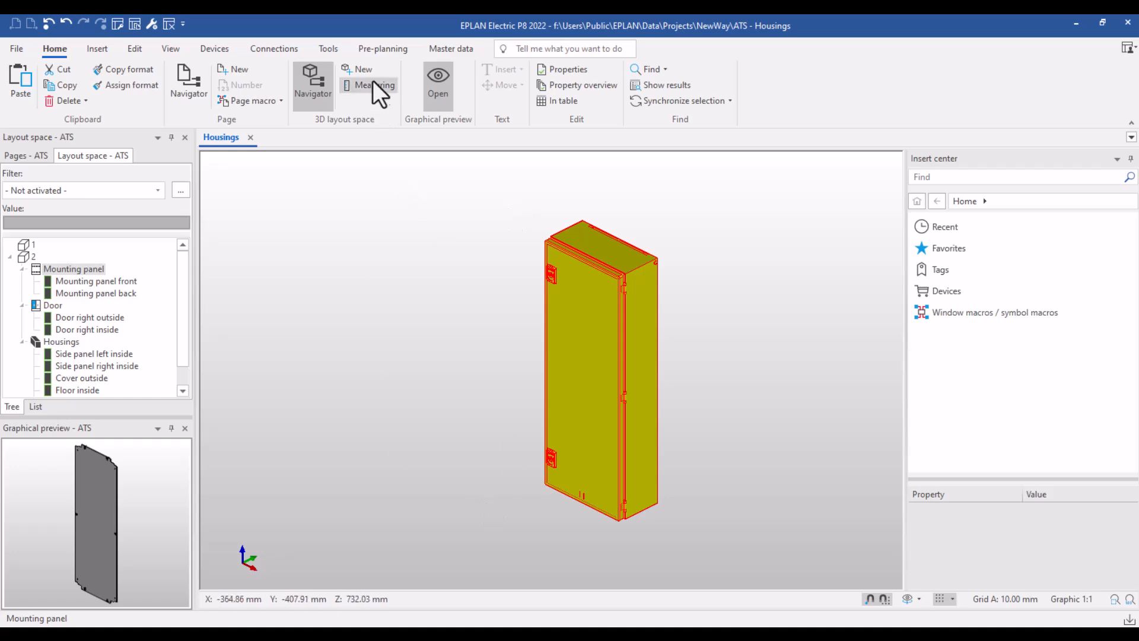
{"action": "left_click", "coordinate": [450, 47]}
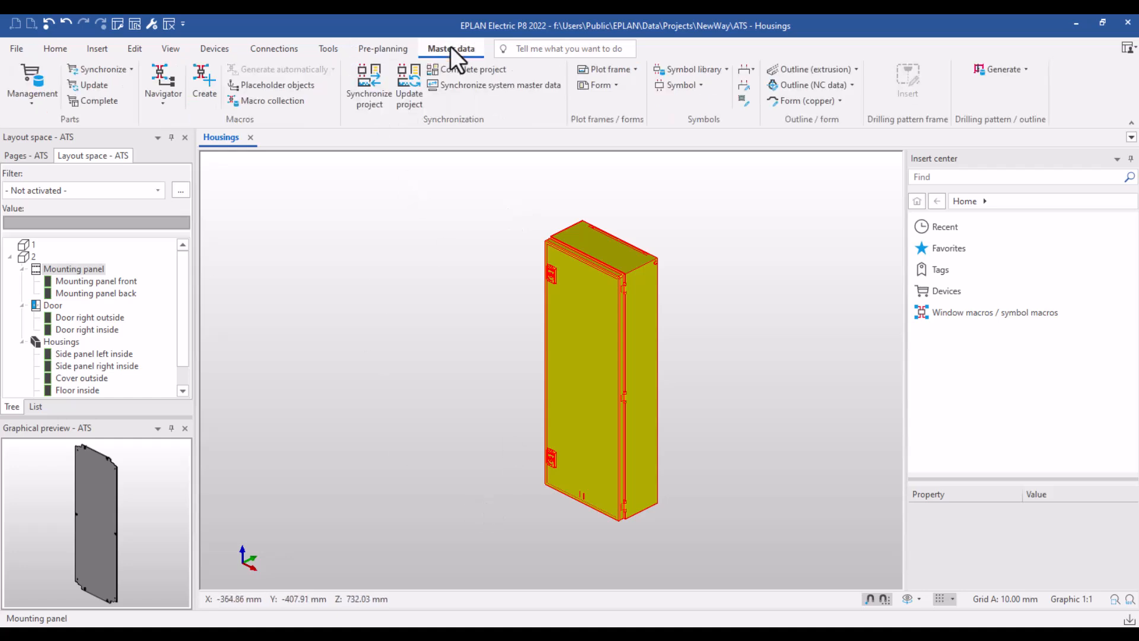
{"action": "left_click", "coordinate": [206, 89]}
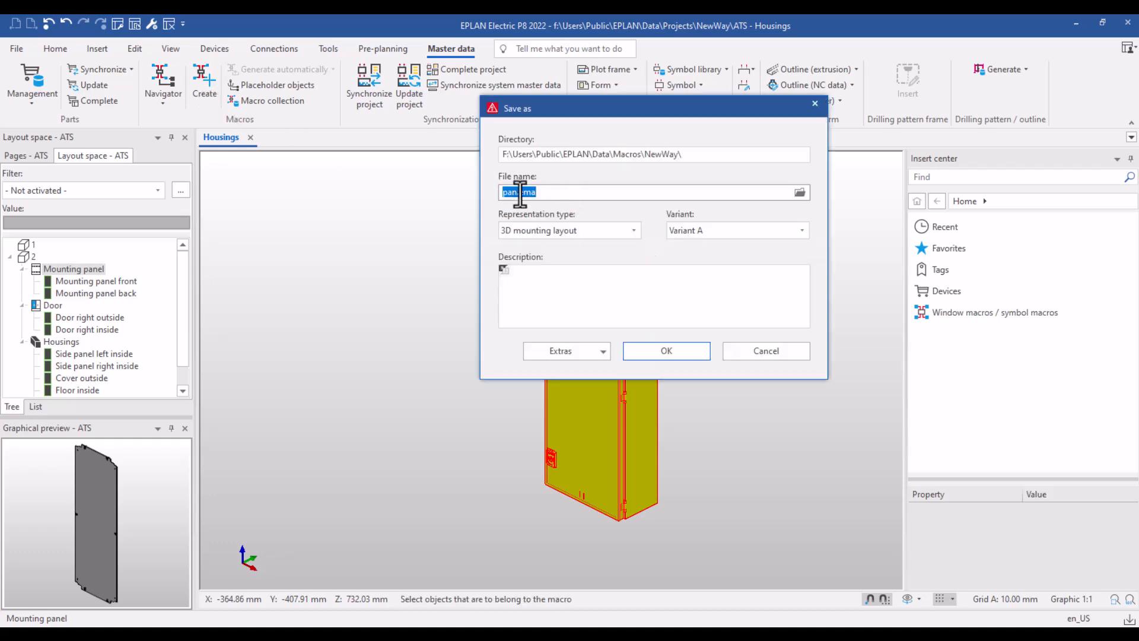
{"action": "left_click", "coordinate": [514, 192]}
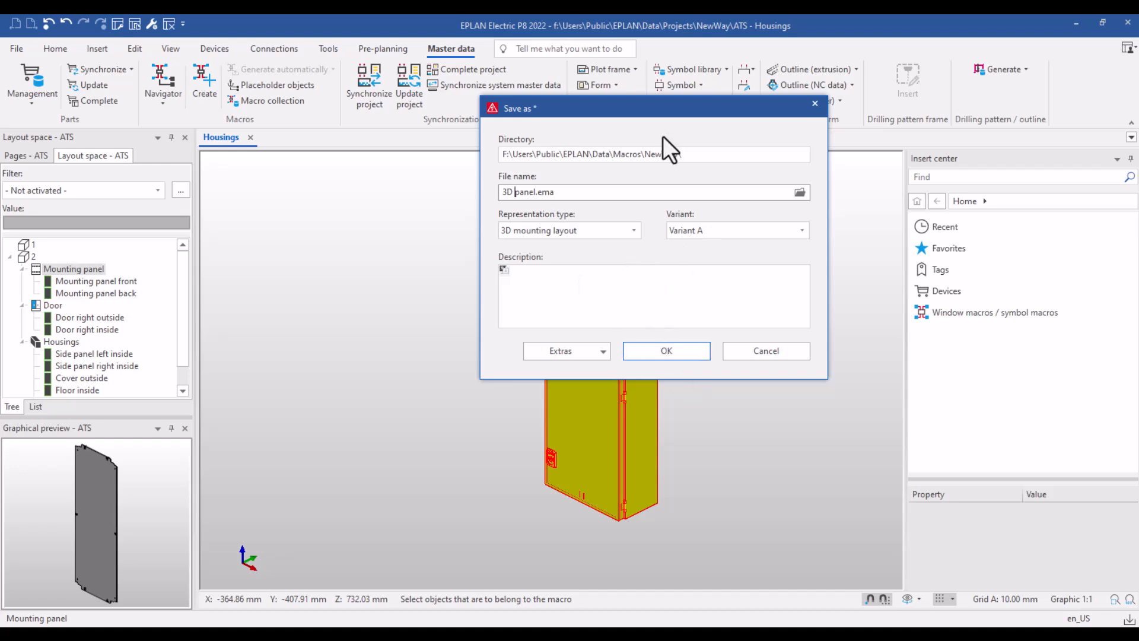
{"action": "left_click", "coordinate": [689, 351]}
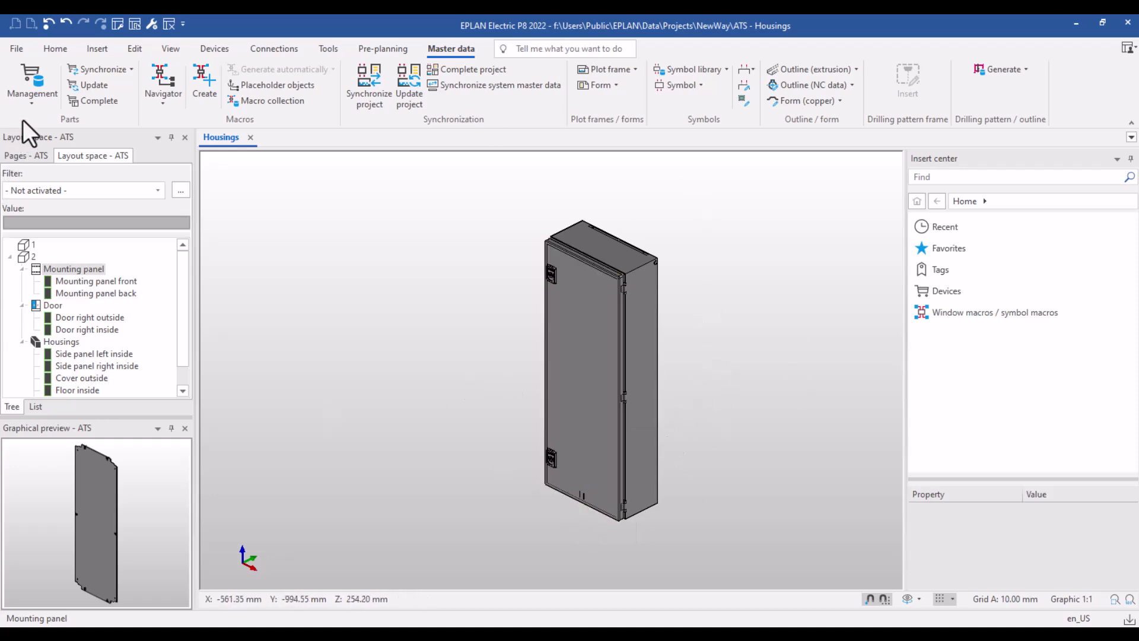
- Open parts management and expand the parts tree down to Mechanics, Component, Enclosure, General
{"action": "left_click", "coordinate": [26, 83]}
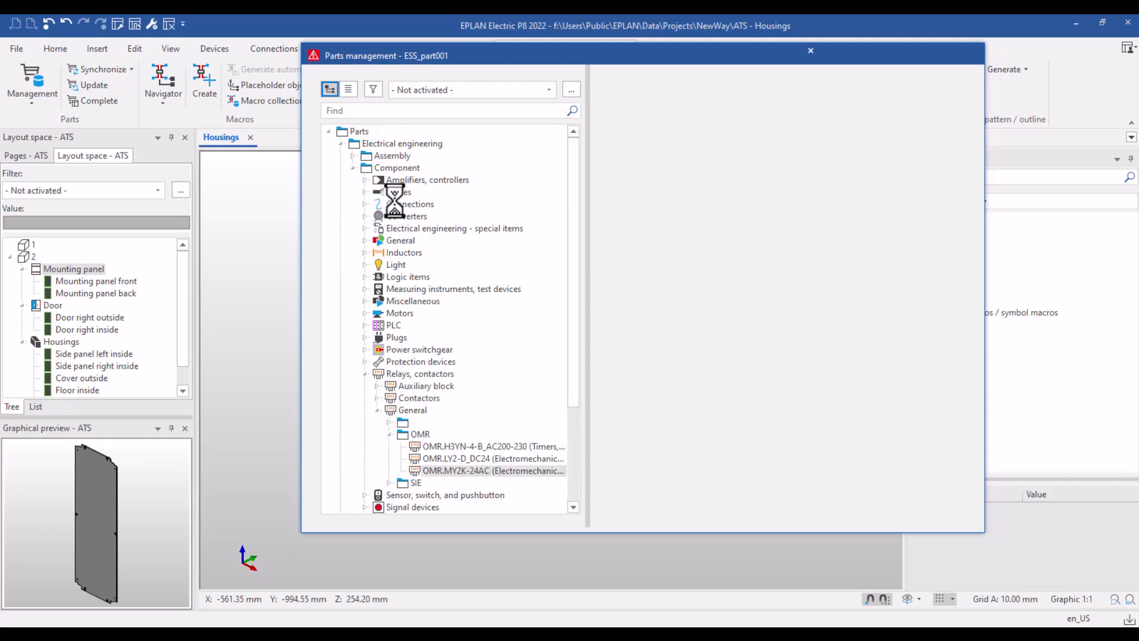
{"action": "left_click", "coordinate": [341, 147]}
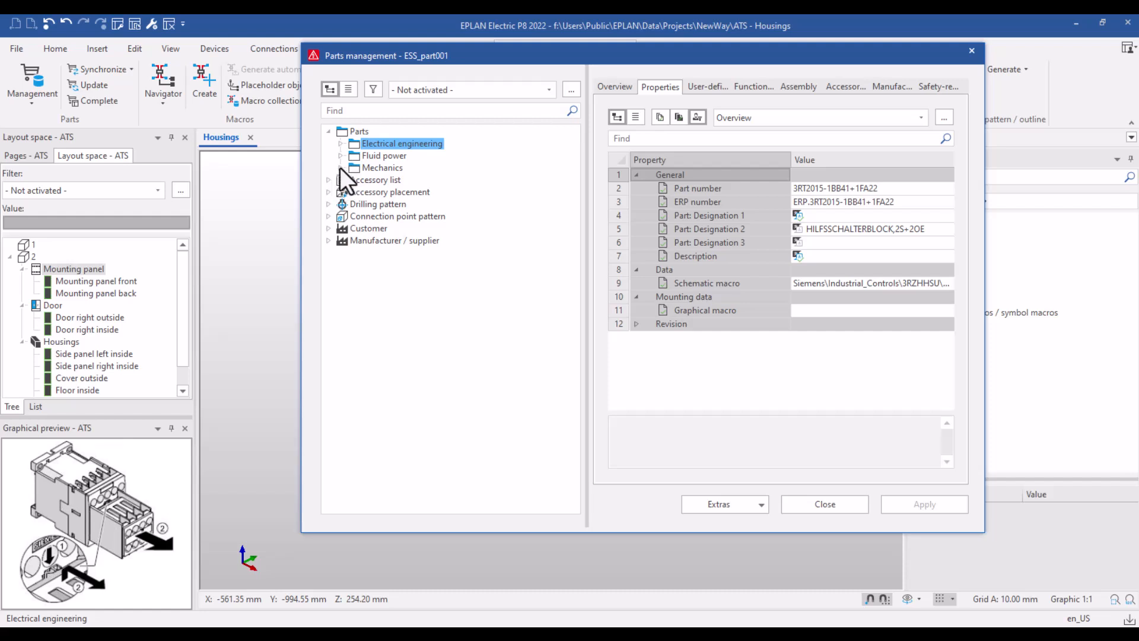
{"action": "left_click", "coordinate": [340, 167]}
{"action": "left_click", "coordinate": [350, 195]}
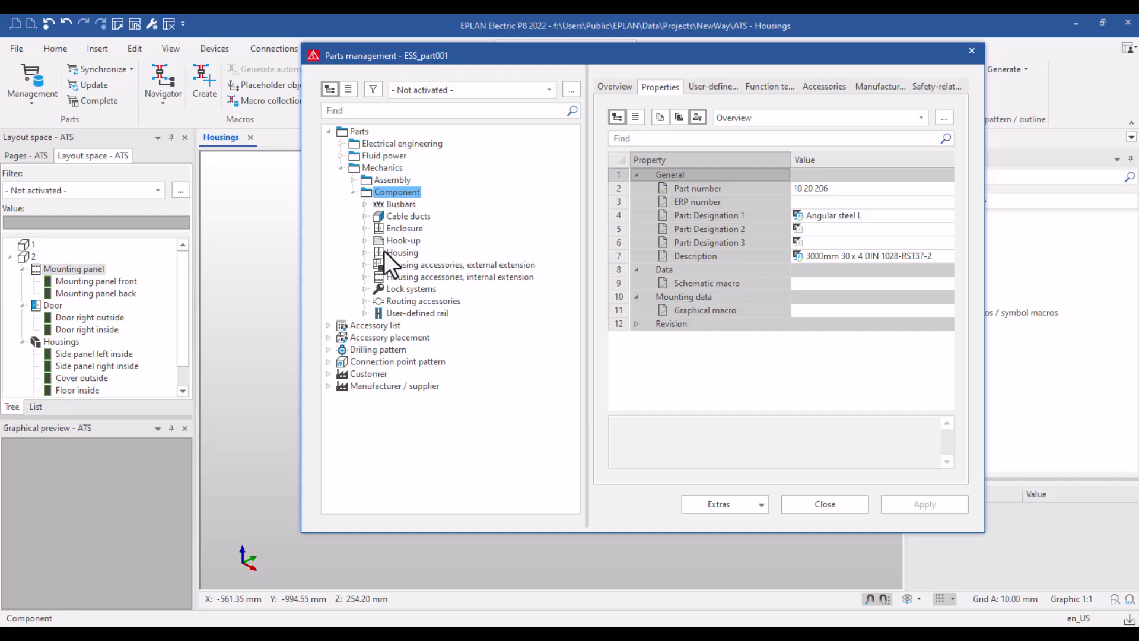
{"action": "left_click", "coordinate": [387, 229]}
{"action": "left_click", "coordinate": [365, 229]}
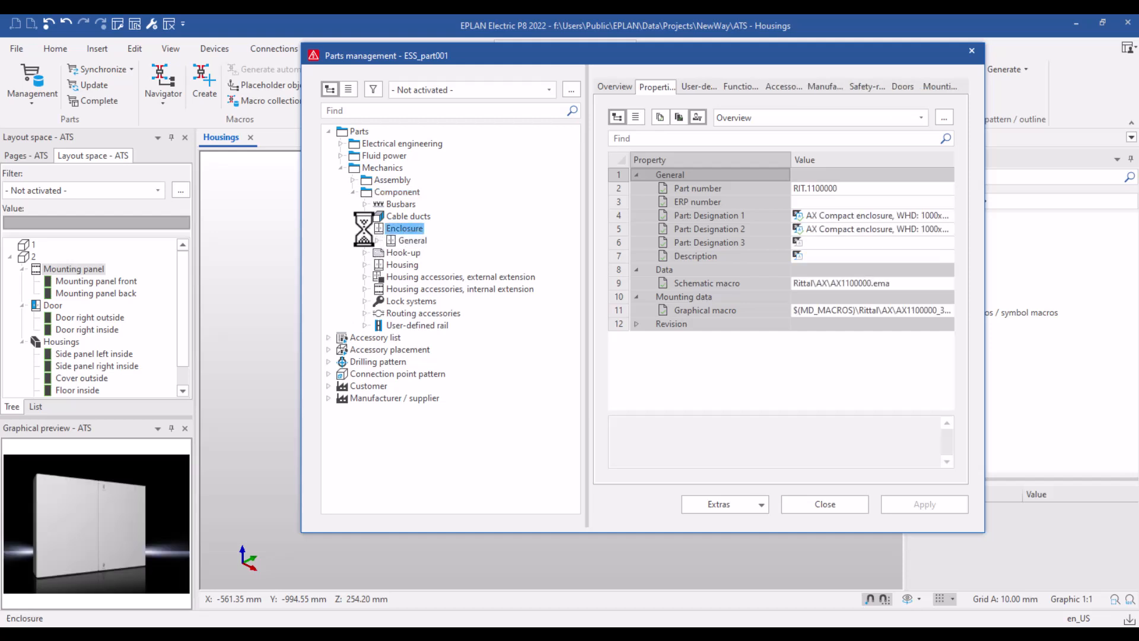
{"action": "left_click", "coordinate": [376, 240]}
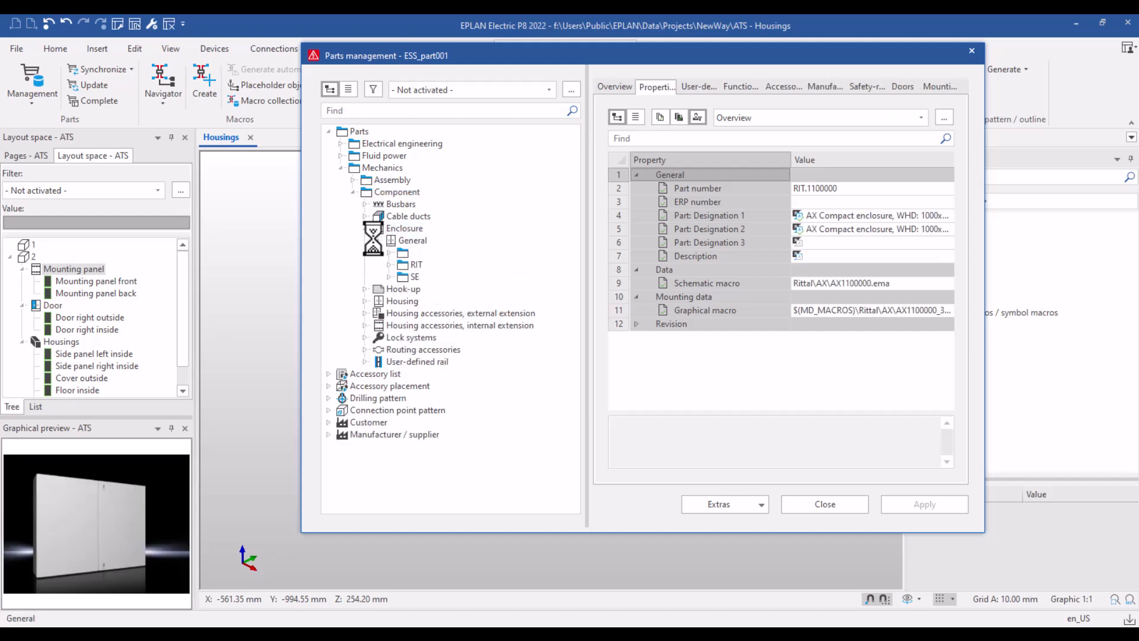
- Create a new part in the General group of the Enclosure components
{"action": "left_click", "coordinate": [400, 254]}
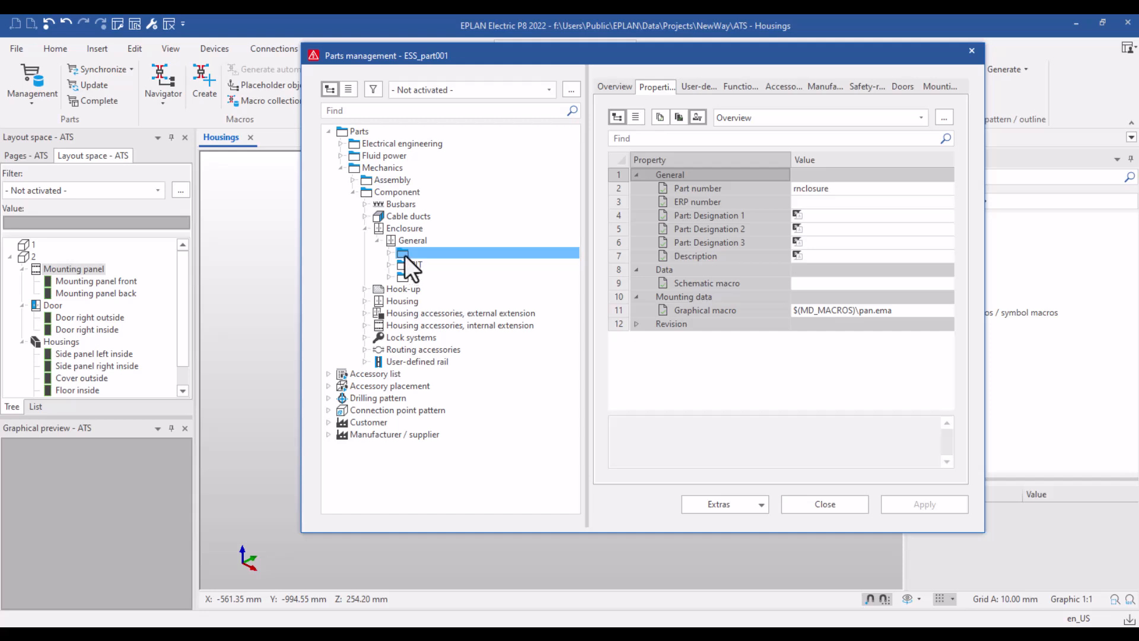
{"action": "right_click", "coordinate": [405, 254]}
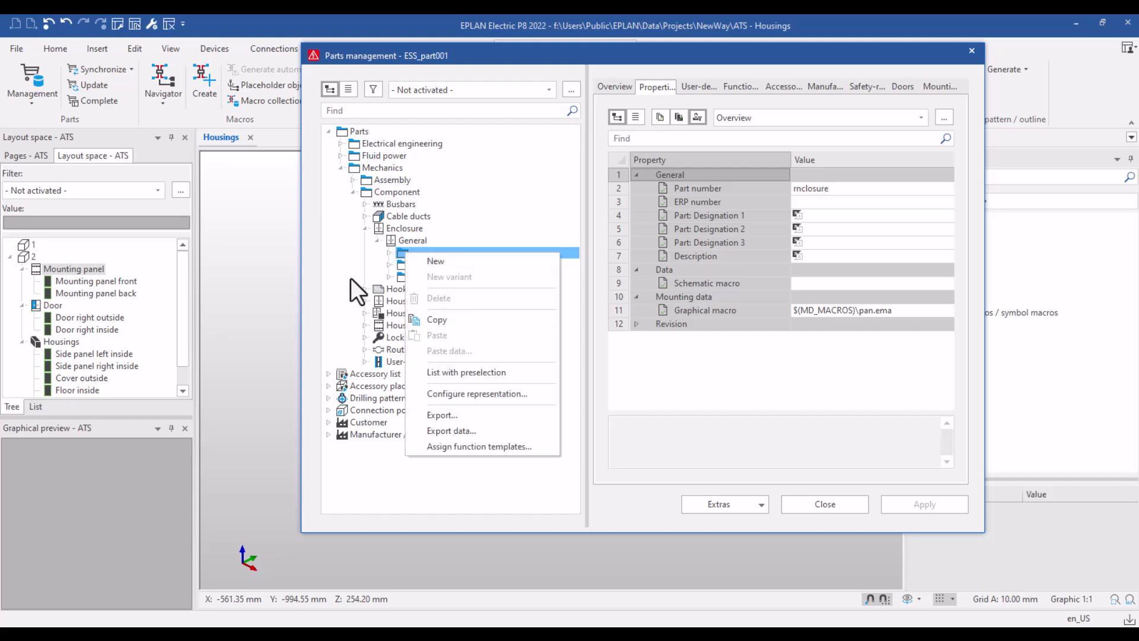
{"action": "left_click", "coordinate": [375, 264]}
{"action": "left_click", "coordinate": [392, 243]}
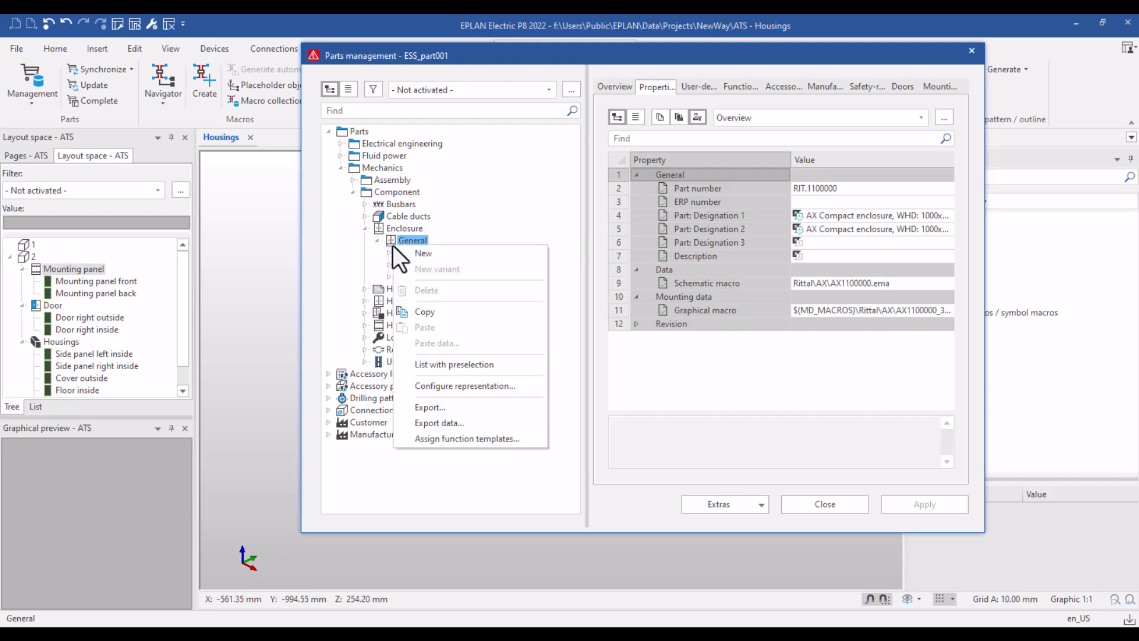
{"action": "right_click", "coordinate": [393, 243]}
{"action": "left_click", "coordinate": [418, 255]}
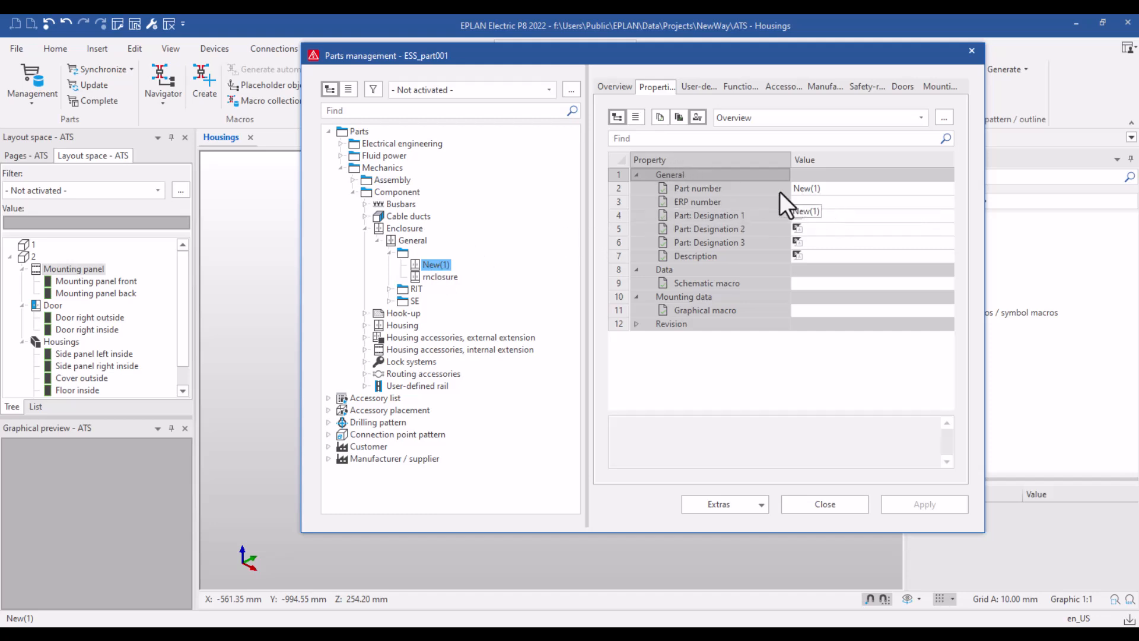
- Set the new enclosure part's part number to Rittal Enclosure
{"action": "left_click", "coordinate": [817, 187]}
{"action": "left_click", "coordinate": [818, 188]}
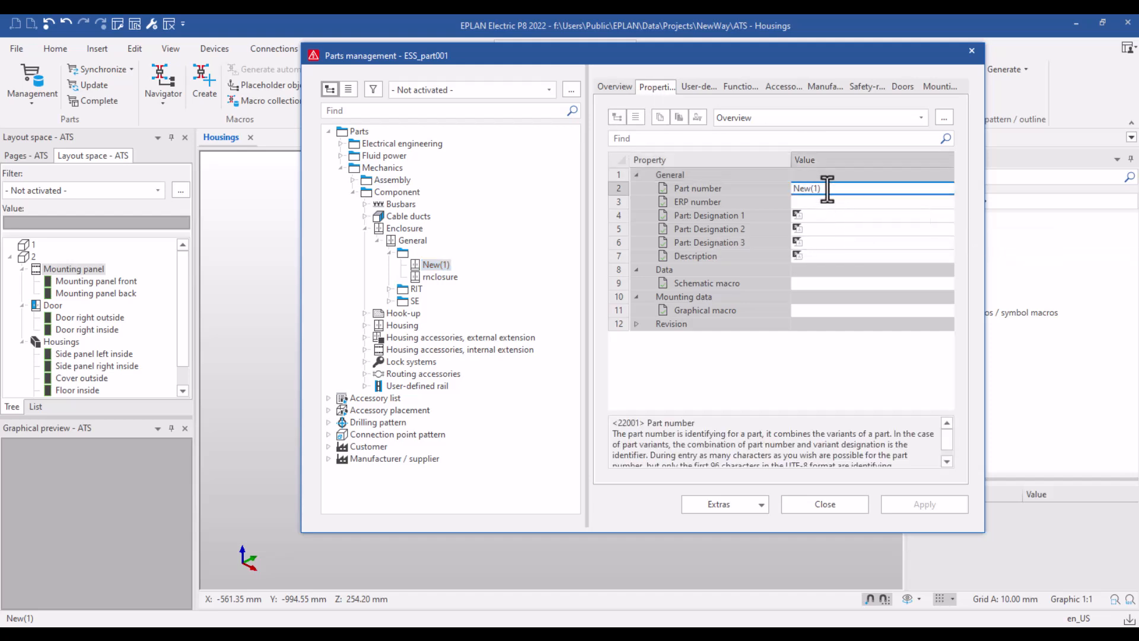
{"action": "left_click_drag", "start_coordinate": [819, 187], "coordinate": [789, 190]}
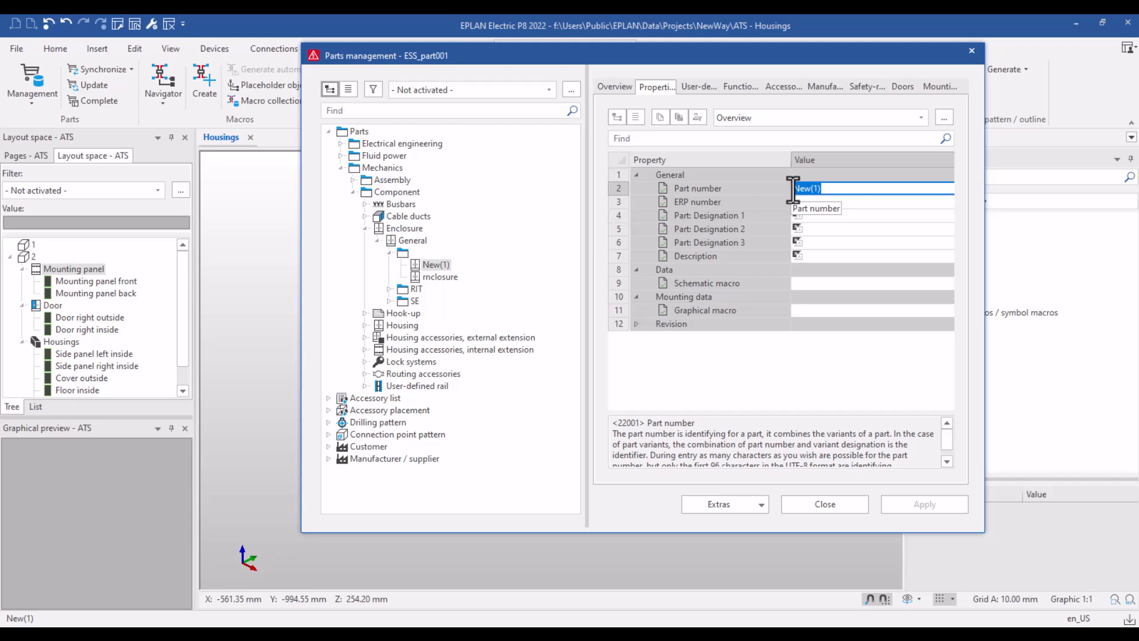
{"action": "type", "text": "Ri"}
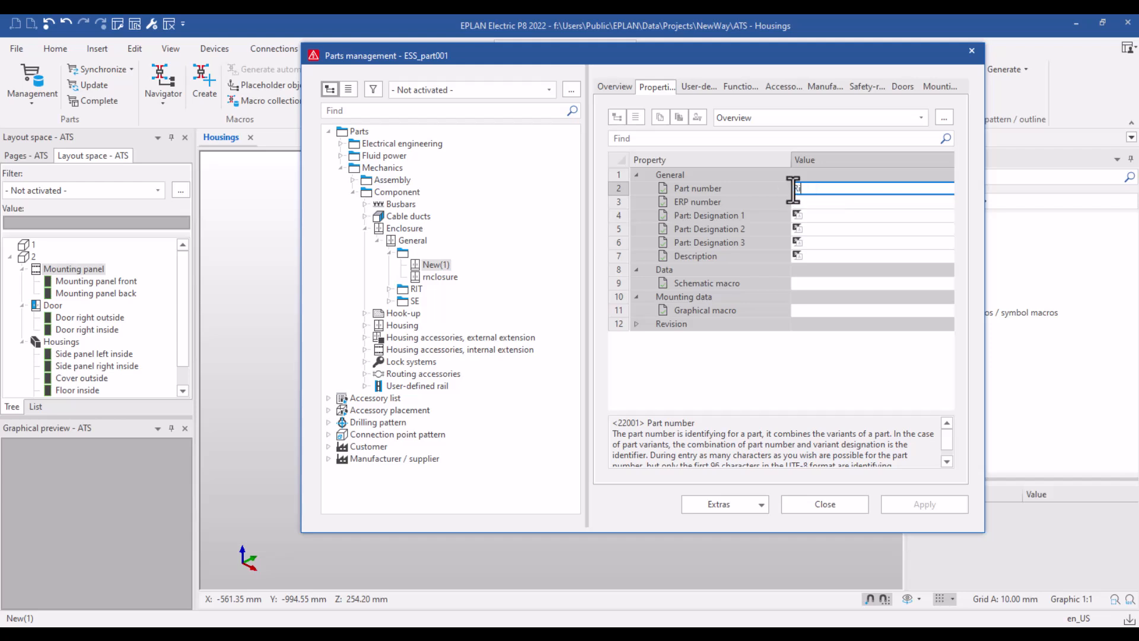
{"action": "type", "text": "ttal Enclosure"}
{"action": "left_click", "coordinate": [826, 353]}
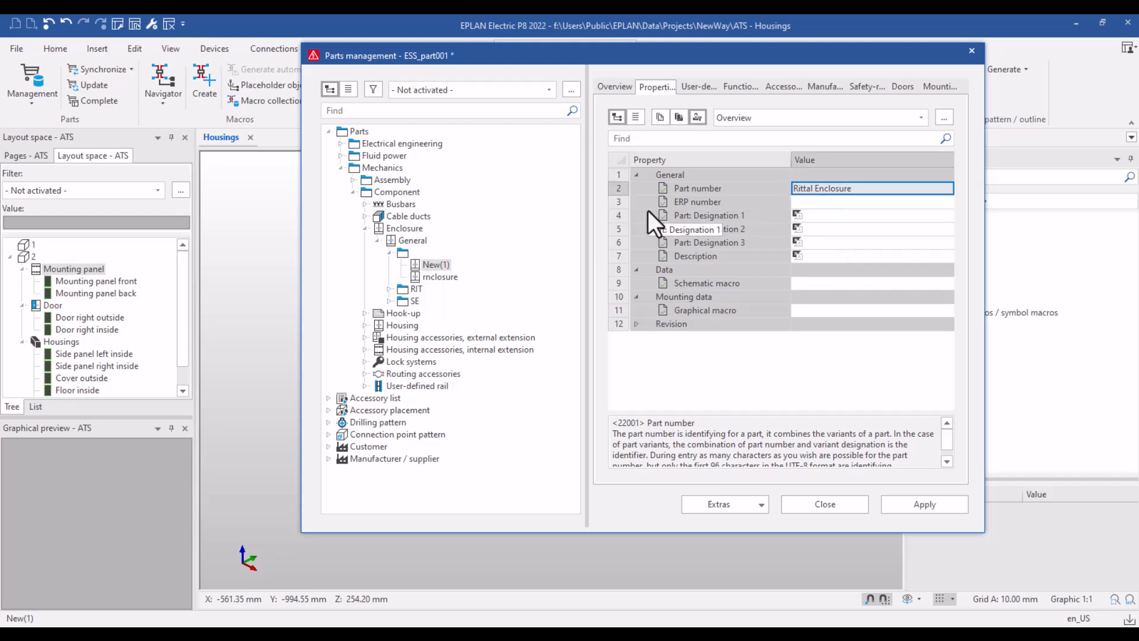
{"action": "left_click", "coordinate": [768, 216]}
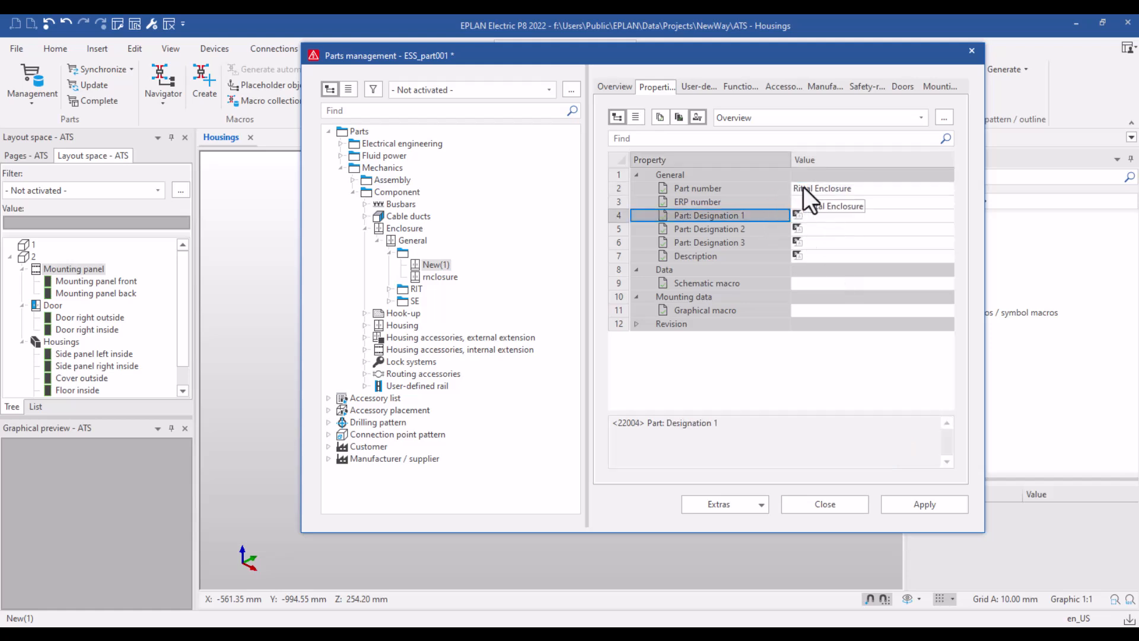
{"action": "left_click", "coordinate": [805, 189]}
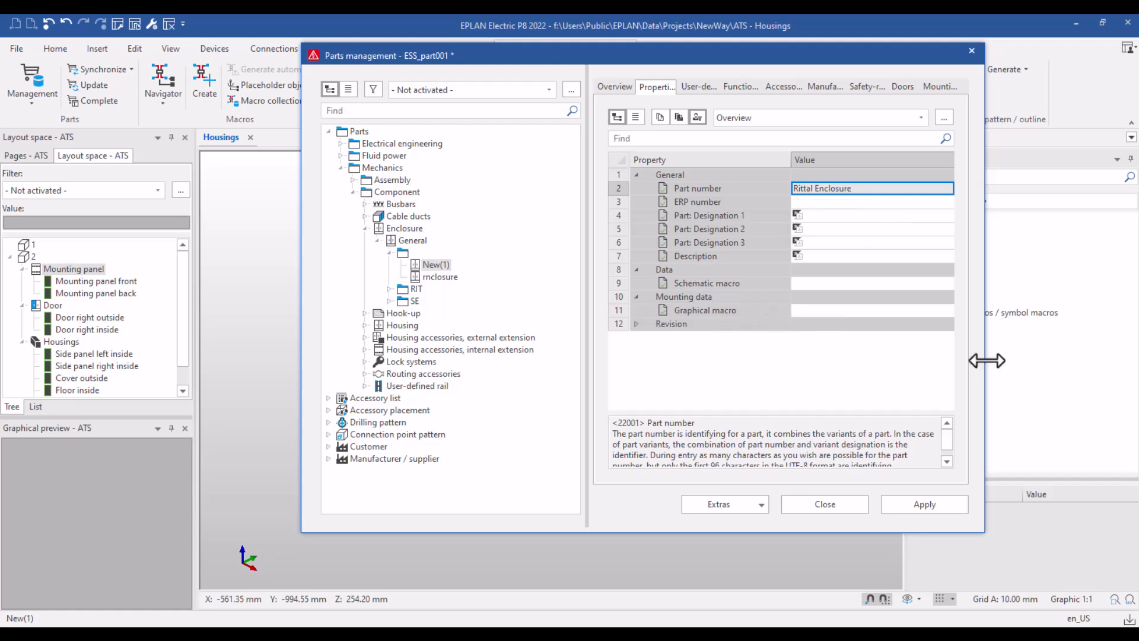
- Assign 3D panel.ema as the graphical macro of the Rittal Enclosure part and apply the changes
{"action": "mouse_move", "coordinate": [950, 313]}
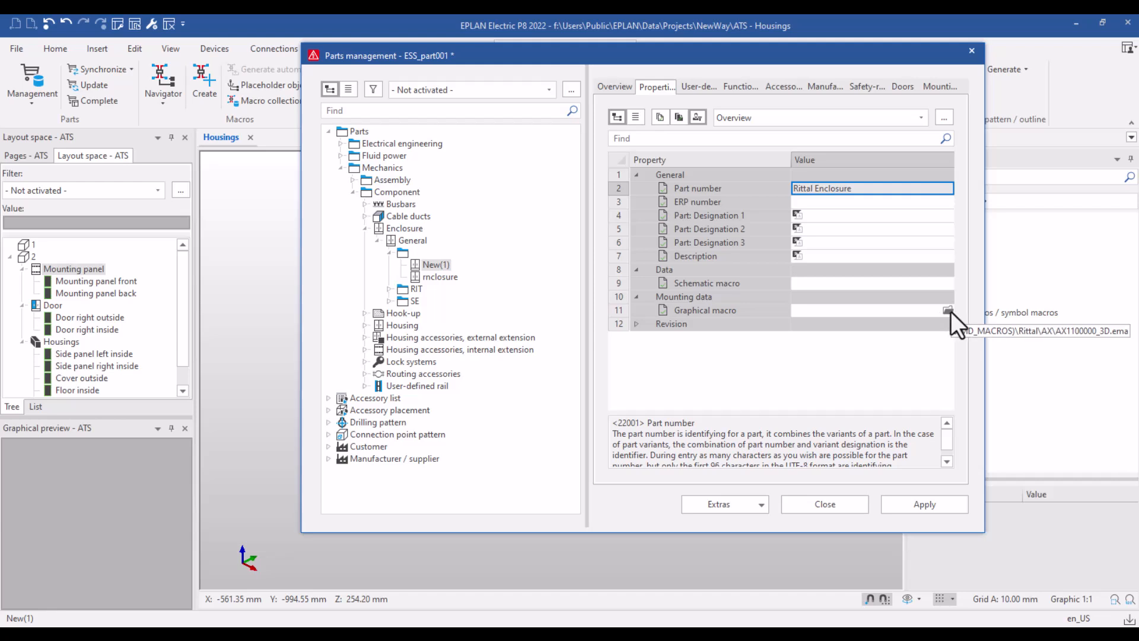
{"action": "left_click", "coordinate": [948, 310]}
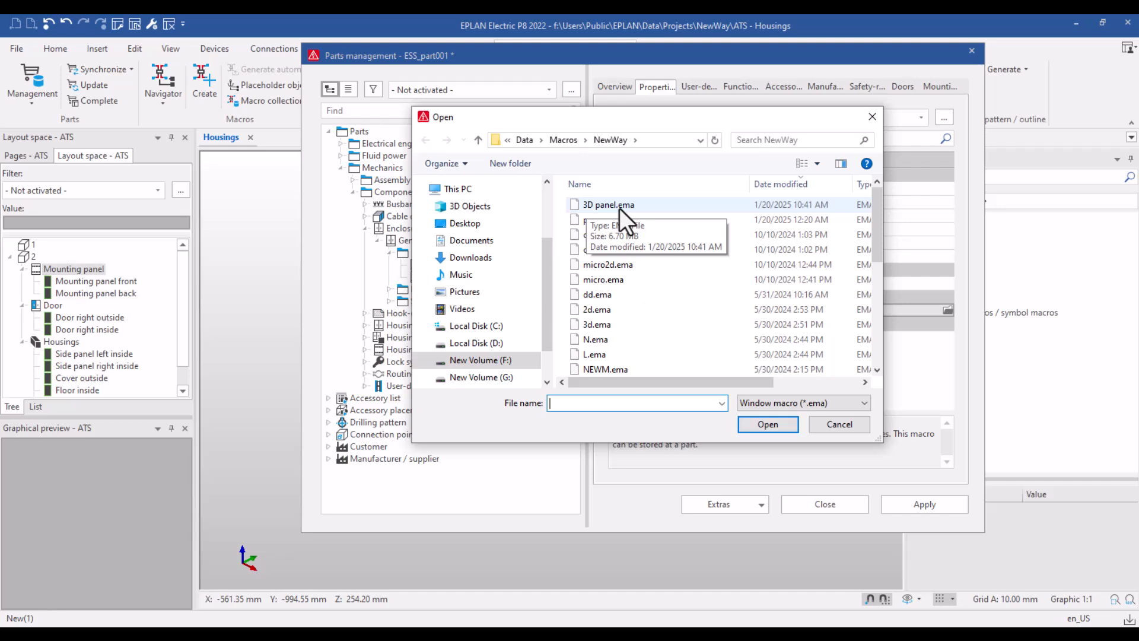
{"action": "left_click", "coordinate": [619, 207]}
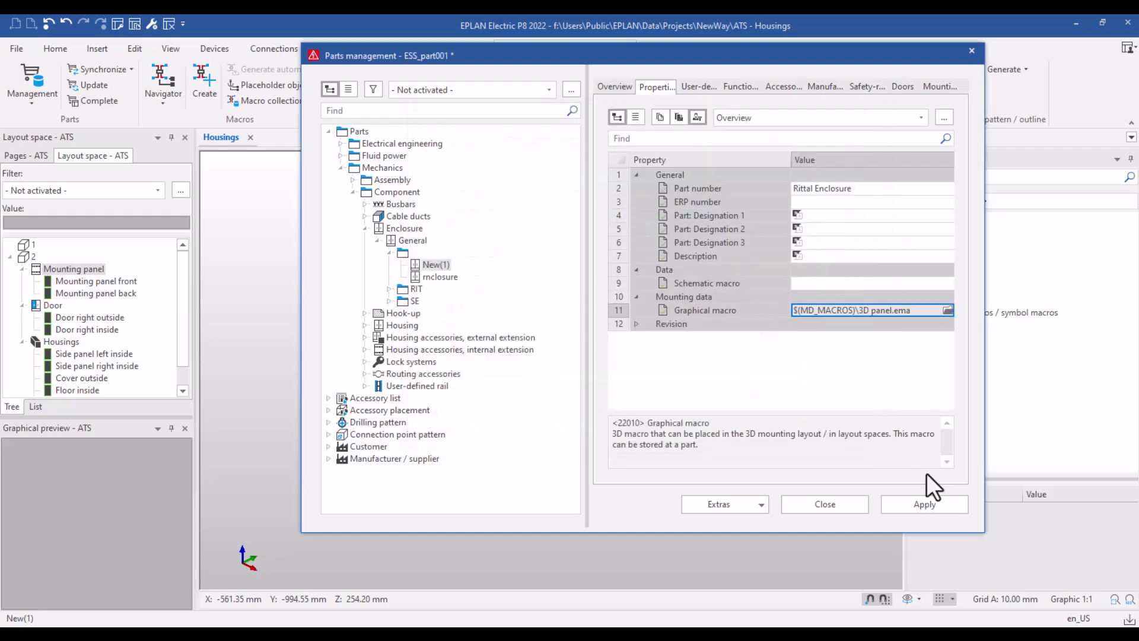
{"action": "left_click", "coordinate": [930, 503]}
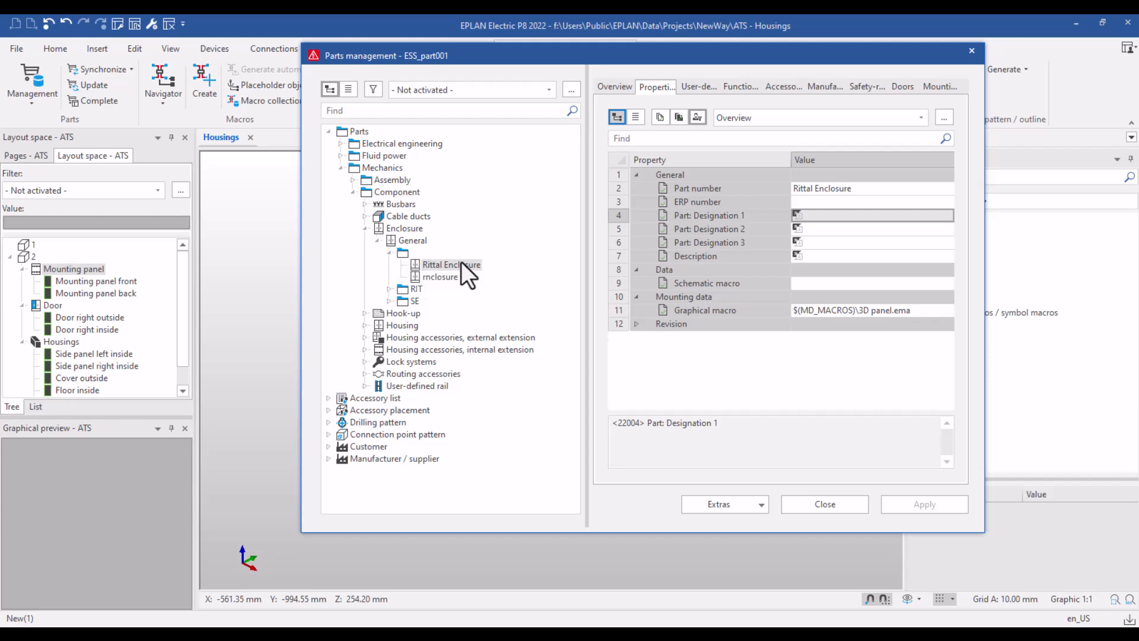
- Close parts management and synchronize the parts data from the ESS_part001 database to the project
{"action": "left_click", "coordinate": [831, 504]}
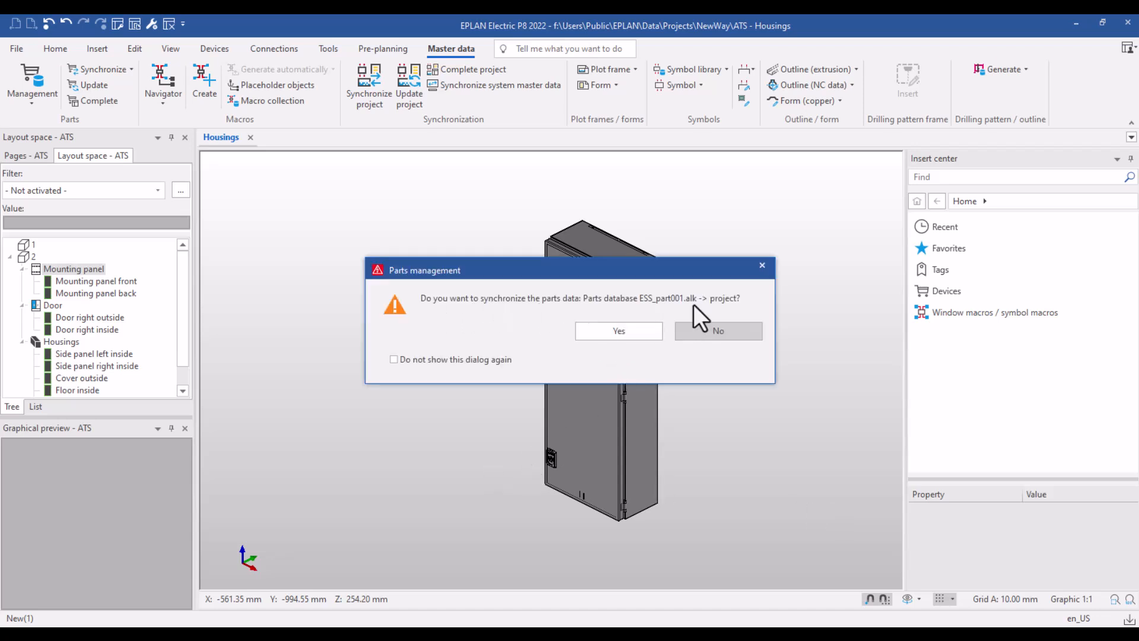
{"action": "left_click", "coordinate": [638, 338]}
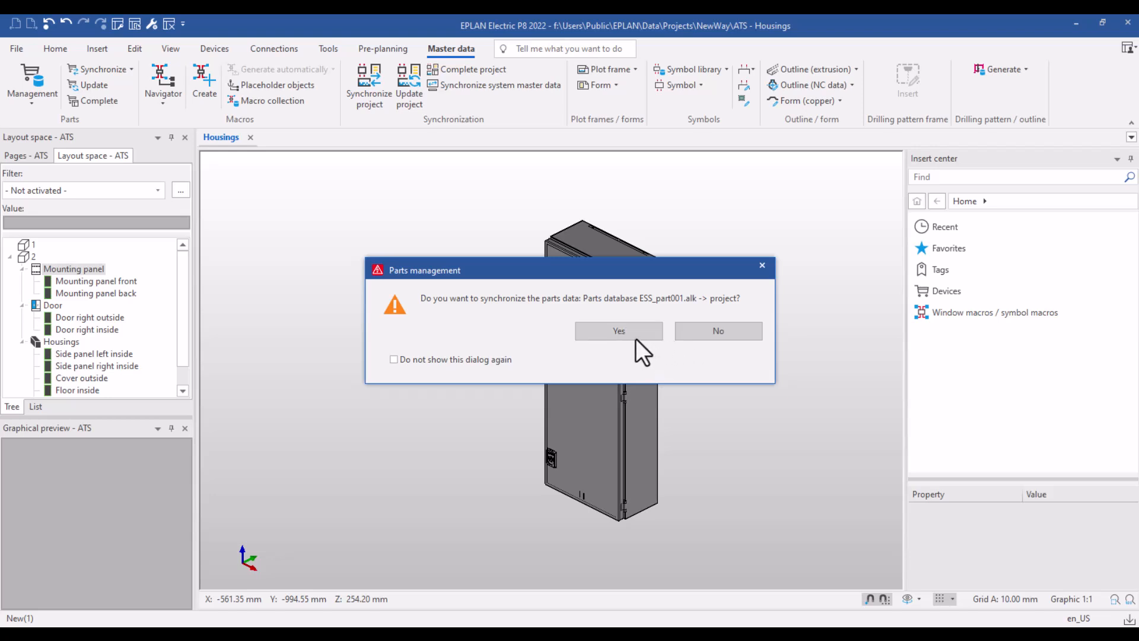
{"action": "left_click", "coordinate": [635, 330]}
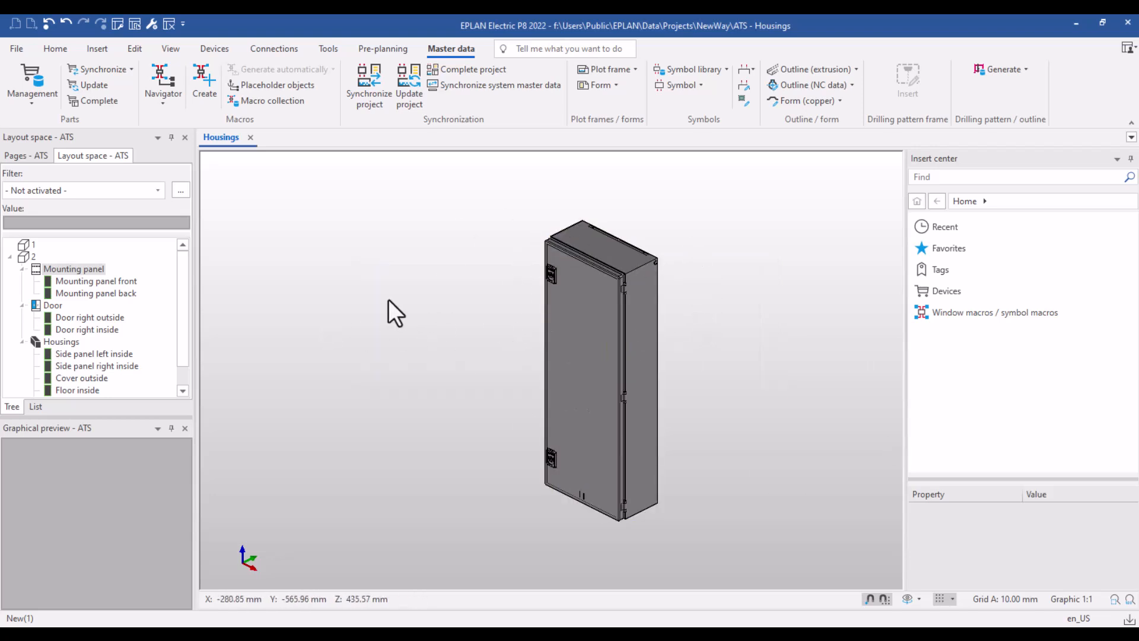
- Close the Housings layout space view and delete layout space 2 from the project
{"action": "left_click", "coordinate": [250, 137]}
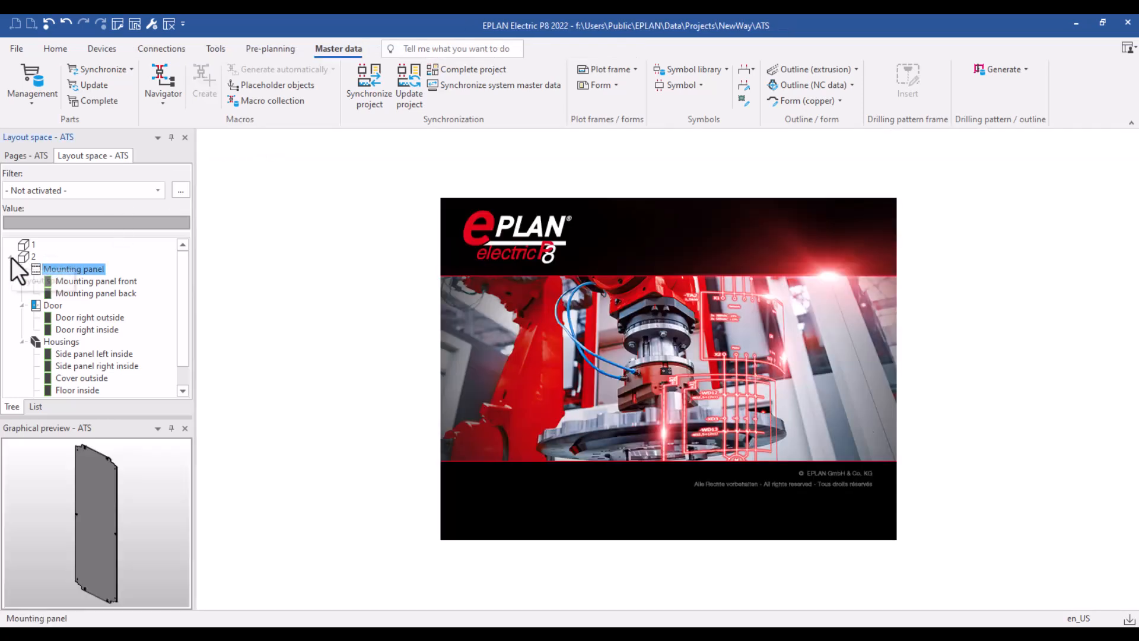
{"action": "left_click", "coordinate": [10, 256]}
{"action": "right_click", "coordinate": [24, 258]}
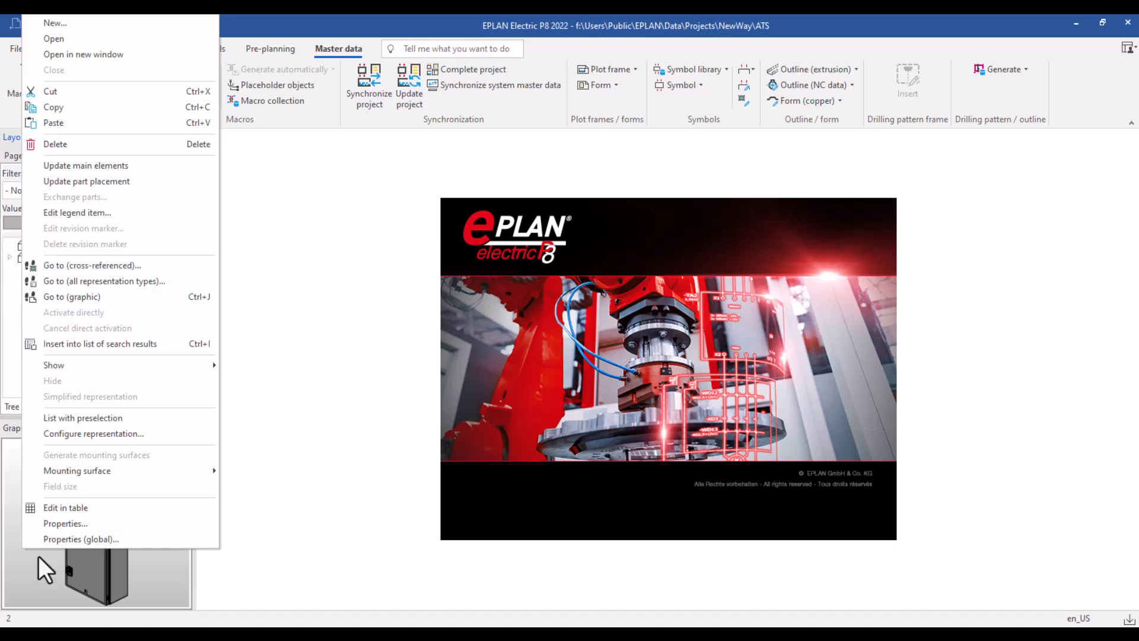
{"action": "left_click", "coordinate": [53, 145]}
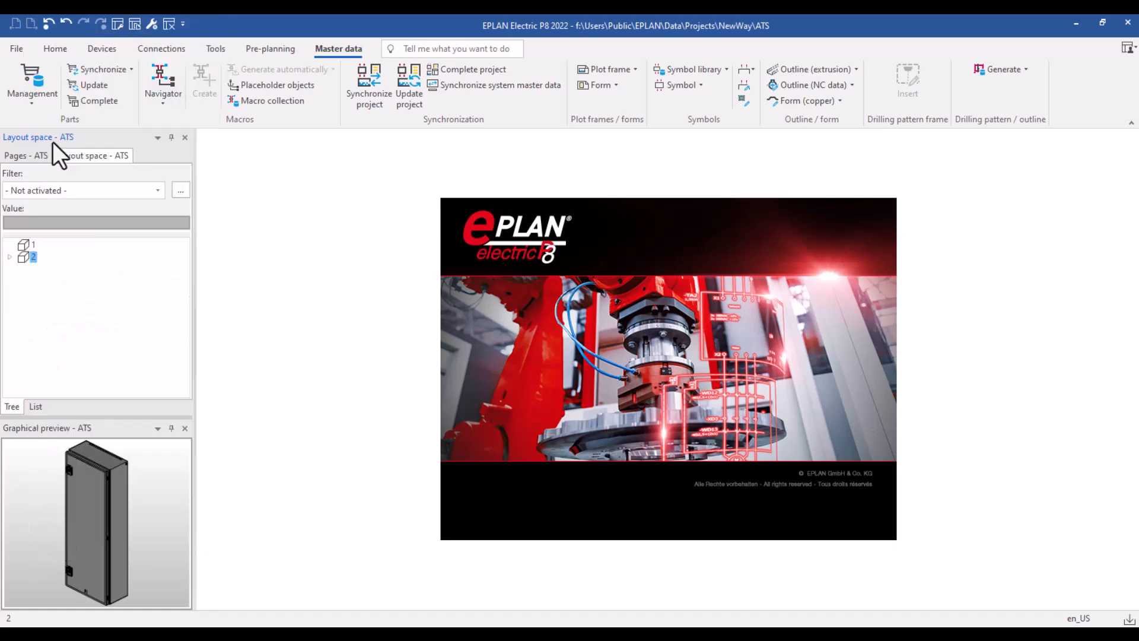
{"action": "left_click", "coordinate": [648, 337]}
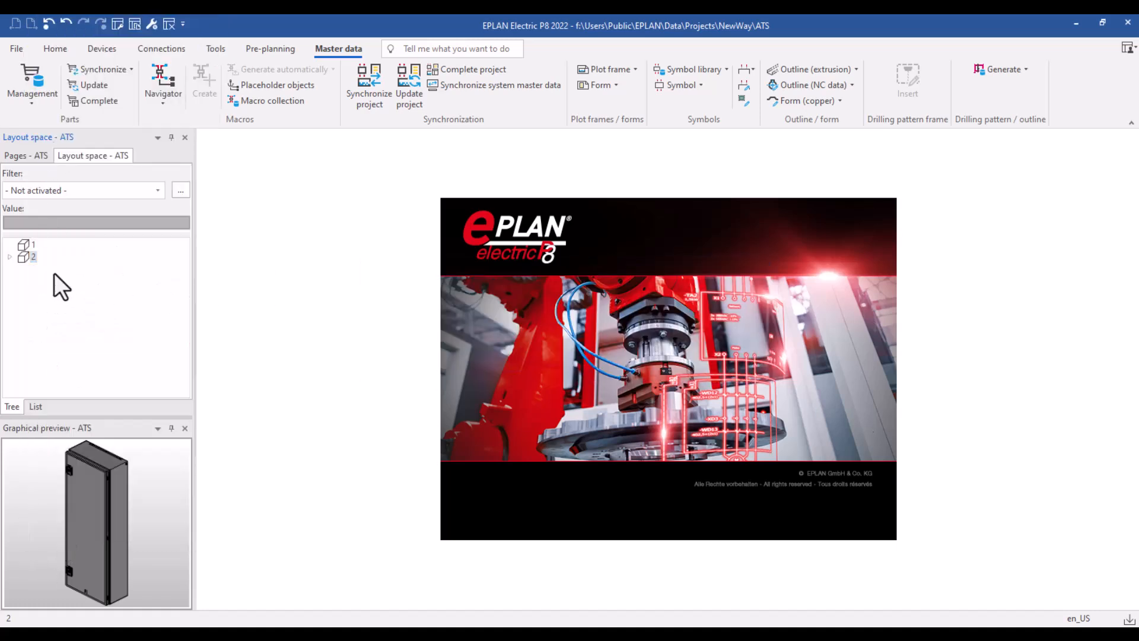
- Open layout space 1 and browse the insert center's mechanical components to the general enclosures
{"action": "left_click", "coordinate": [30, 244]}
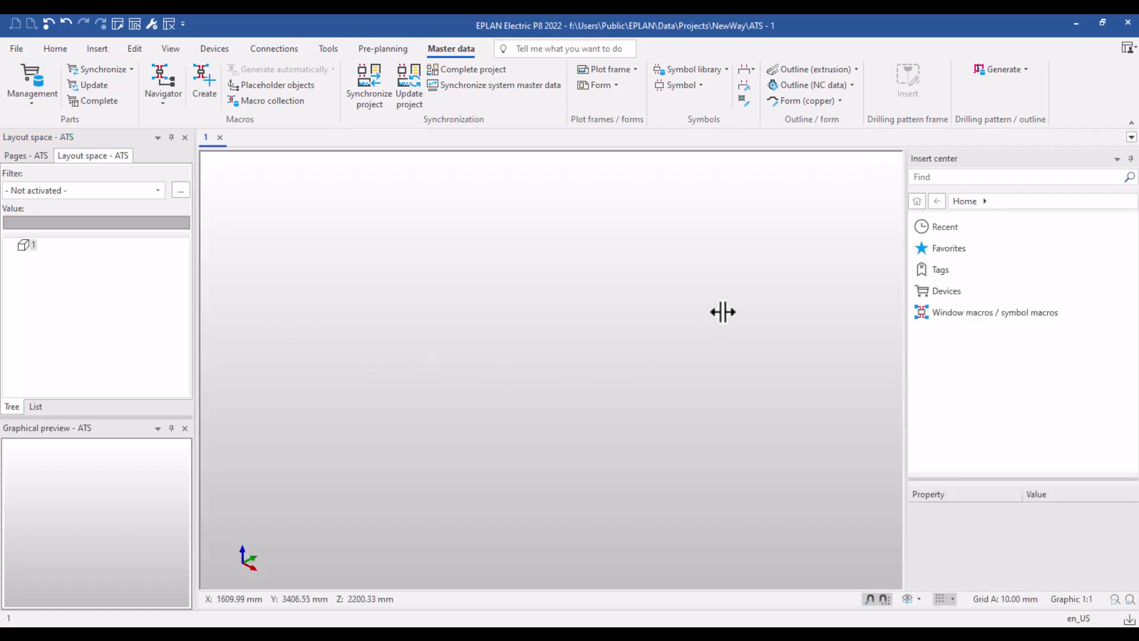
{"action": "left_click", "coordinate": [936, 290]}
{"action": "left_click", "coordinate": [940, 274]}
{"action": "left_click", "coordinate": [943, 250]}
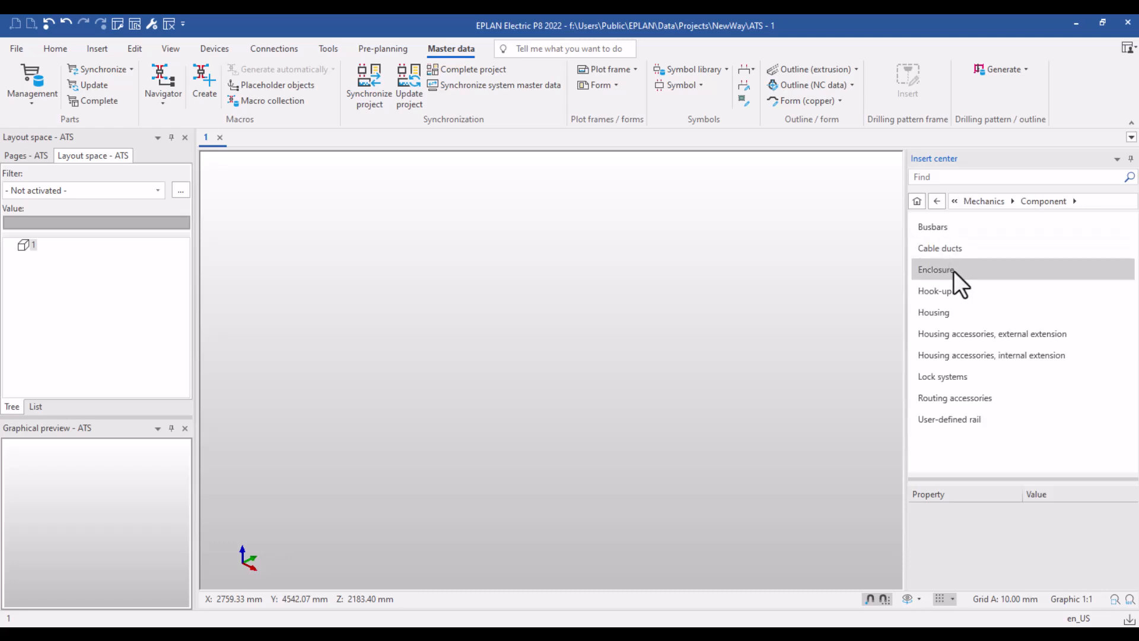
{"action": "left_click", "coordinate": [958, 273]}
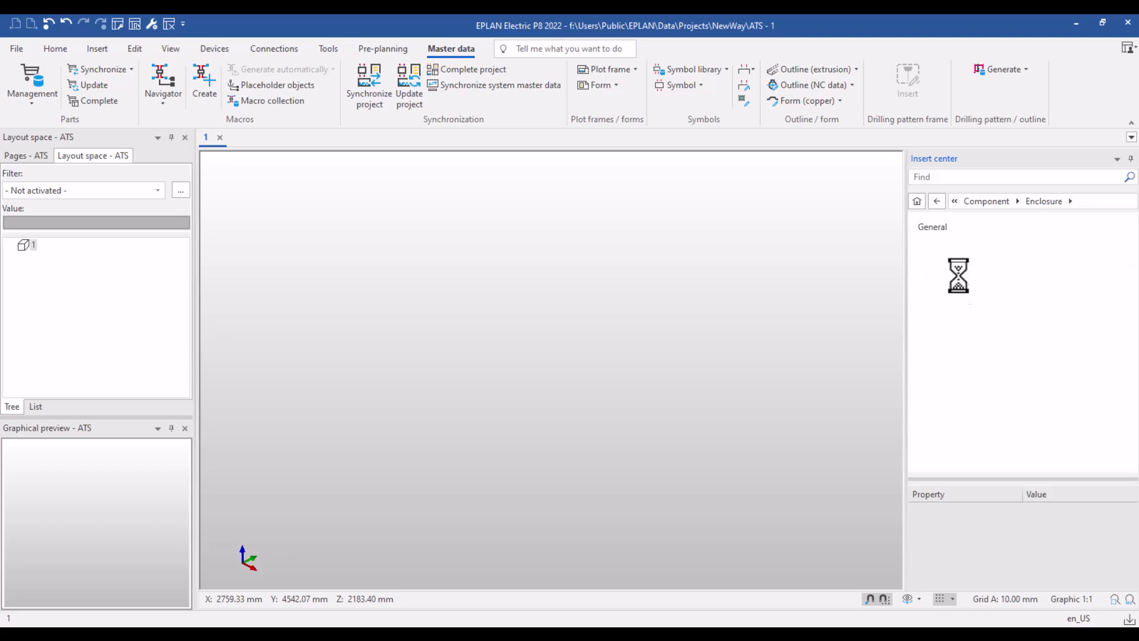
{"action": "left_click", "coordinate": [941, 229]}
{"action": "left_click", "coordinate": [939, 230]}
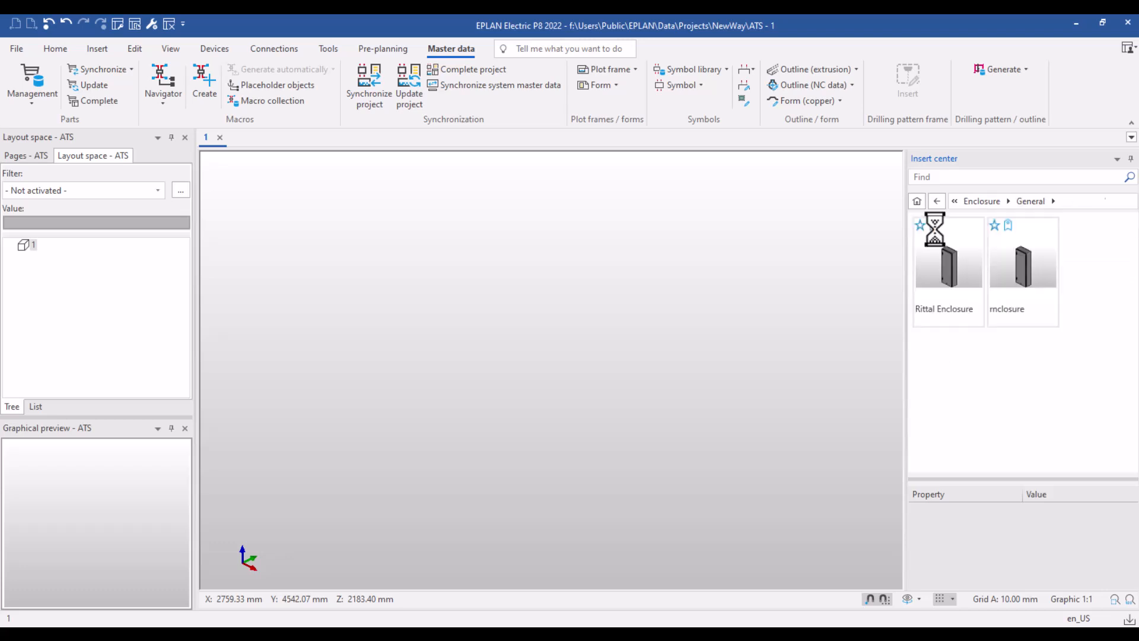
- Place one Rittal Enclosure part near the middle of layout space 1 and end the placement
{"action": "left_click", "coordinate": [918, 309]}
{"action": "double_click", "coordinate": [946, 309]}
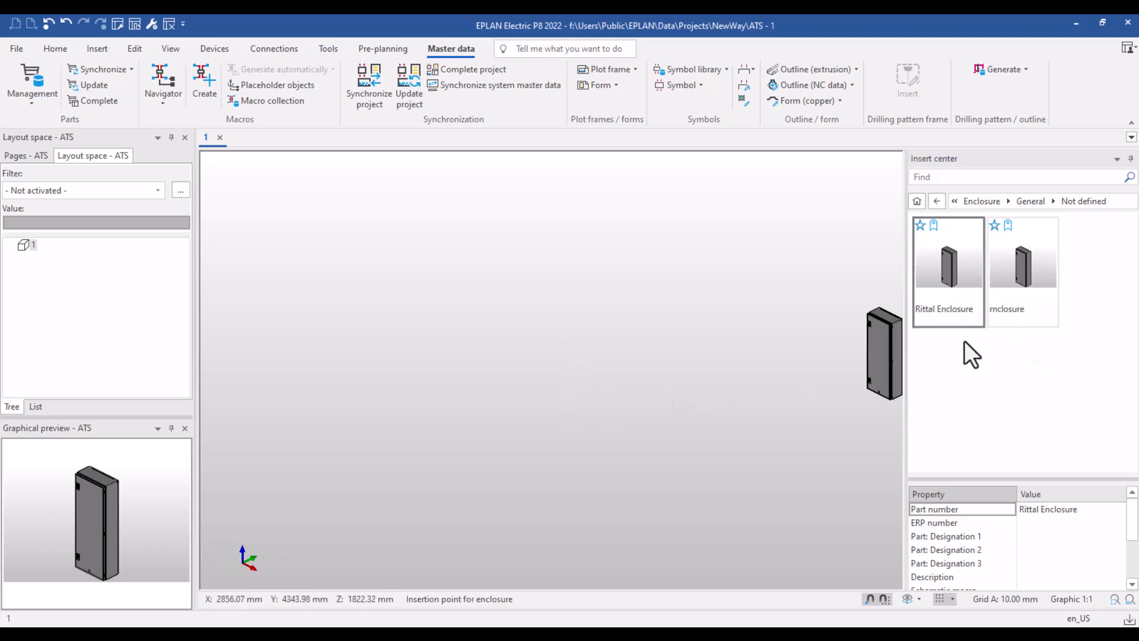
{"action": "left_click", "coordinate": [648, 386]}
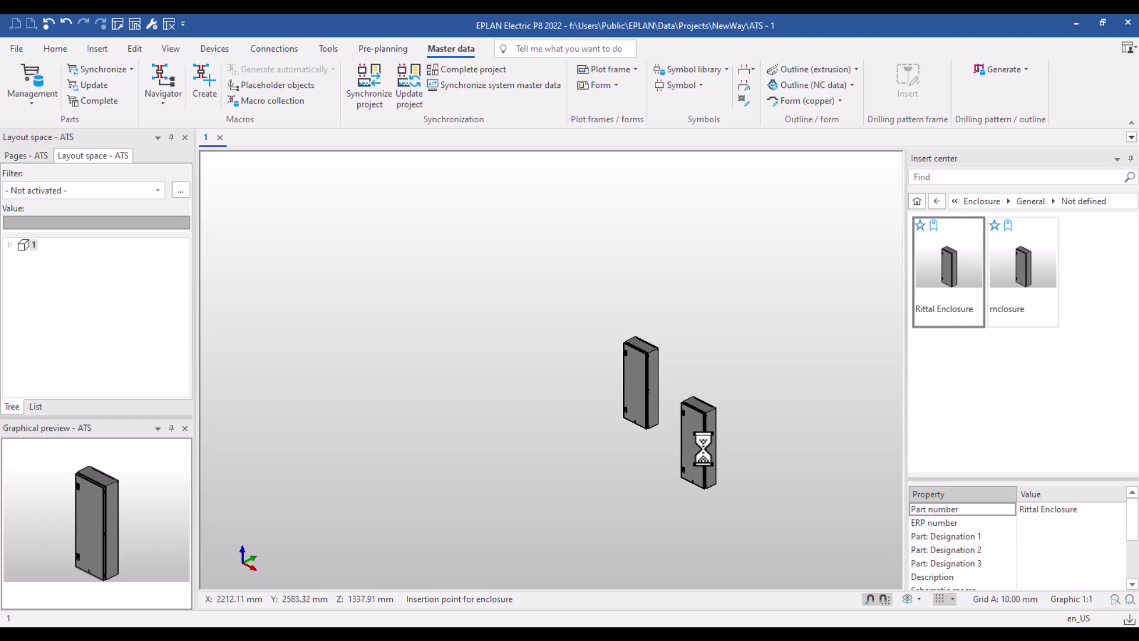
{"action": "key", "text": "Escape"}
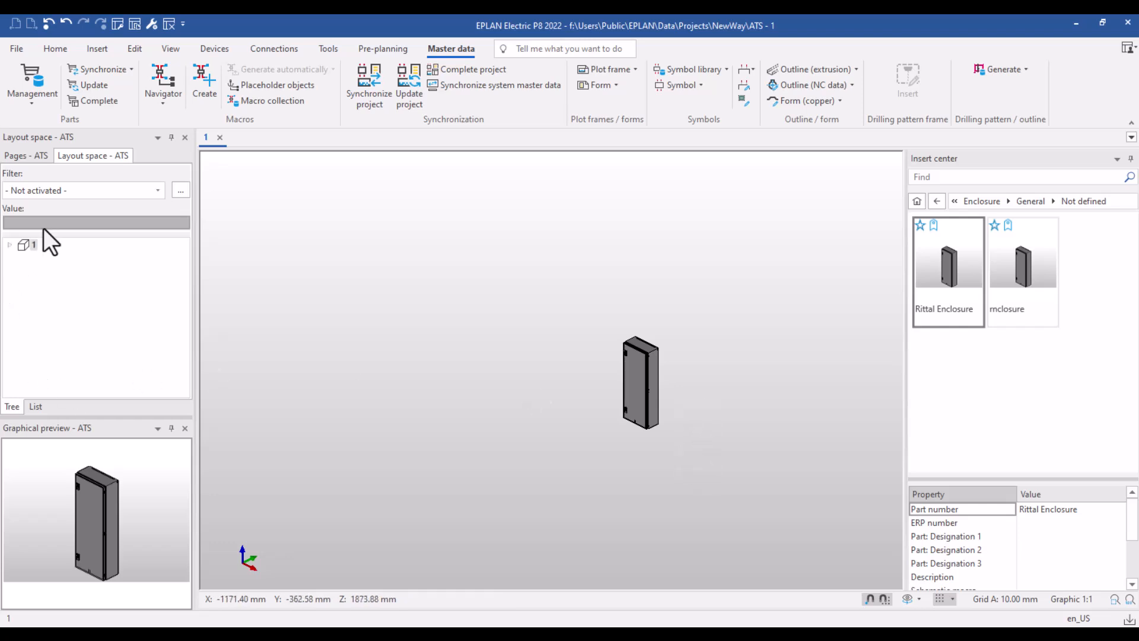
- Expand the S1:Enclosure structure in layout space 1 and open the front side of its mounting panel
{"action": "left_click", "coordinate": [9, 244]}
{"action": "left_click", "coordinate": [22, 257]}
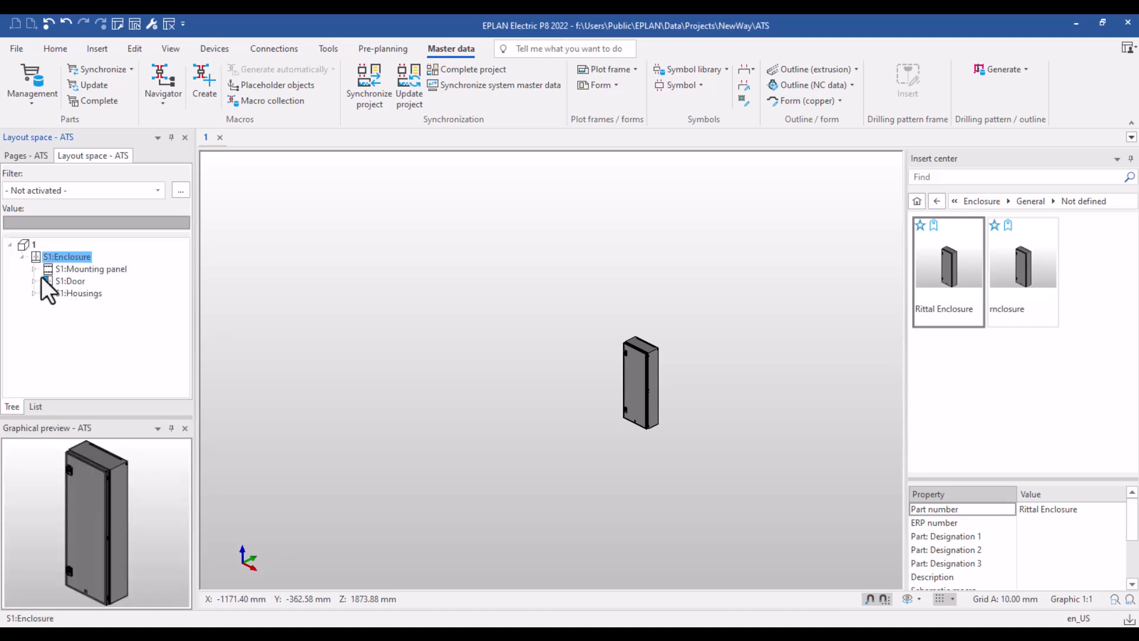
{"action": "double_click", "coordinate": [74, 270]}
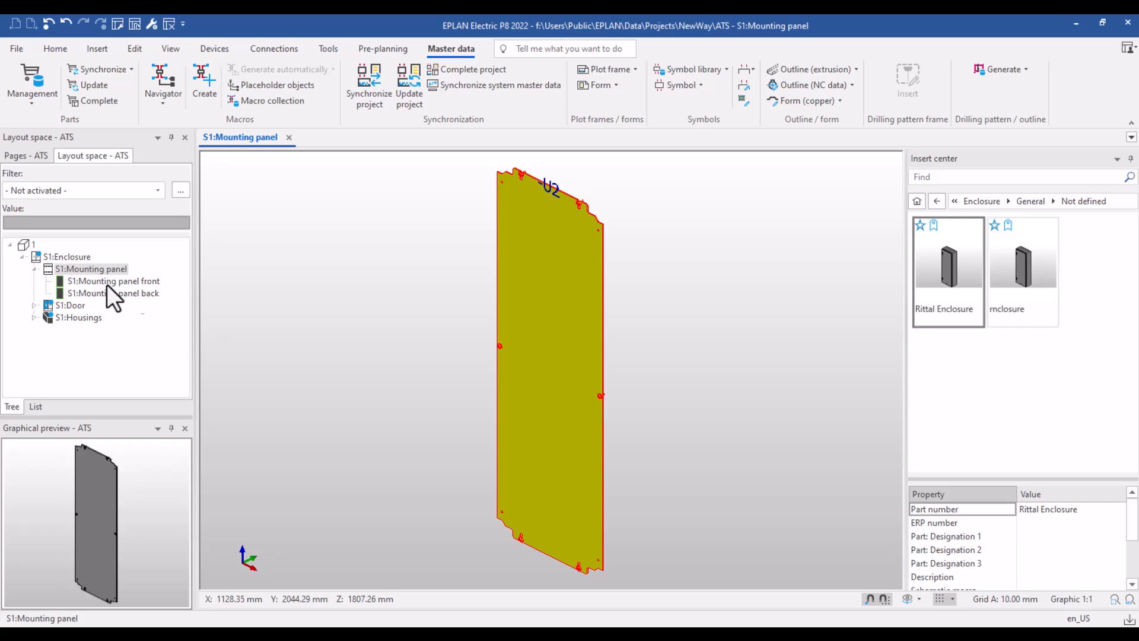
{"action": "double_click", "coordinate": [143, 282]}
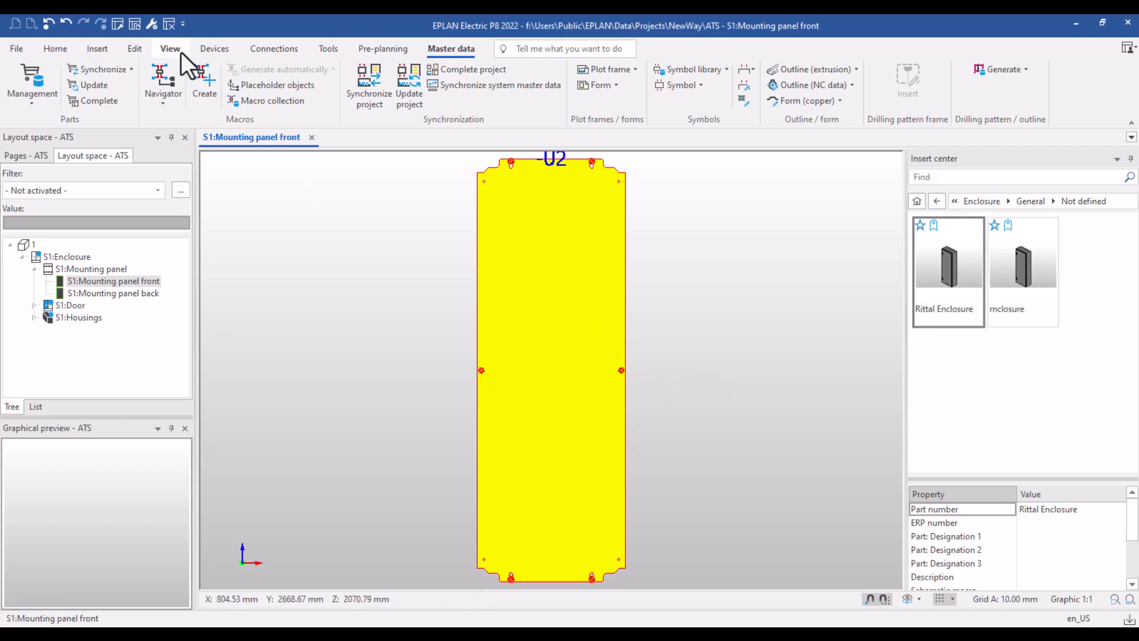
- Show the devices navigator and place device K2 from CA1/EAA on the mounting panel front at about X 30 mm, Y 670 mm
{"action": "left_click", "coordinate": [204, 47]}
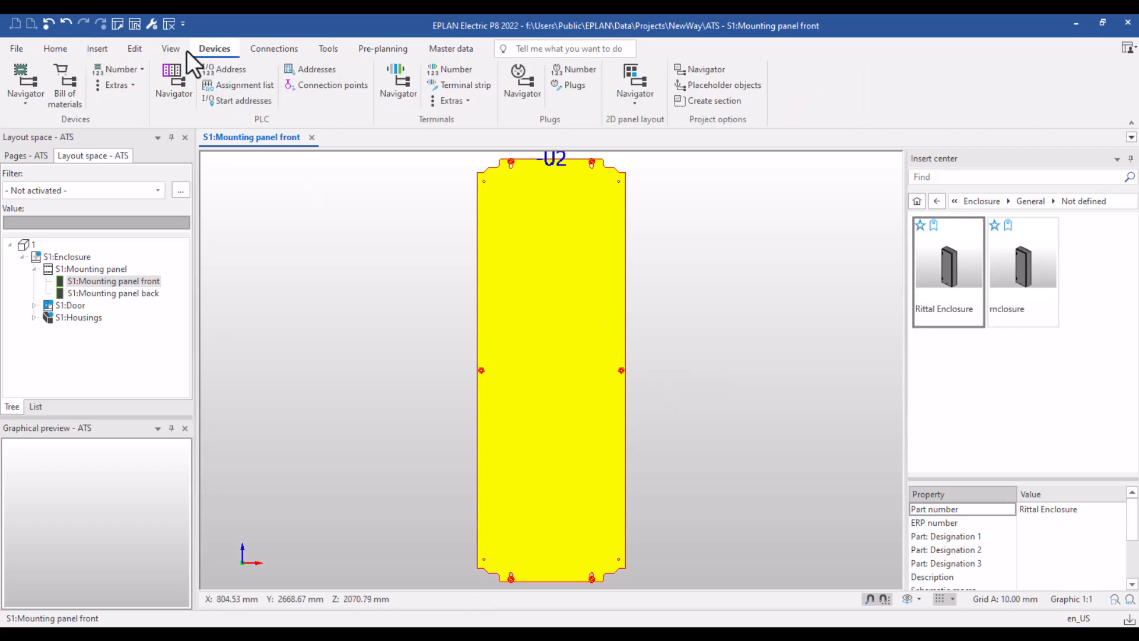
{"action": "left_click", "coordinate": [24, 76]}
{"action": "left_click", "coordinate": [255, 276]}
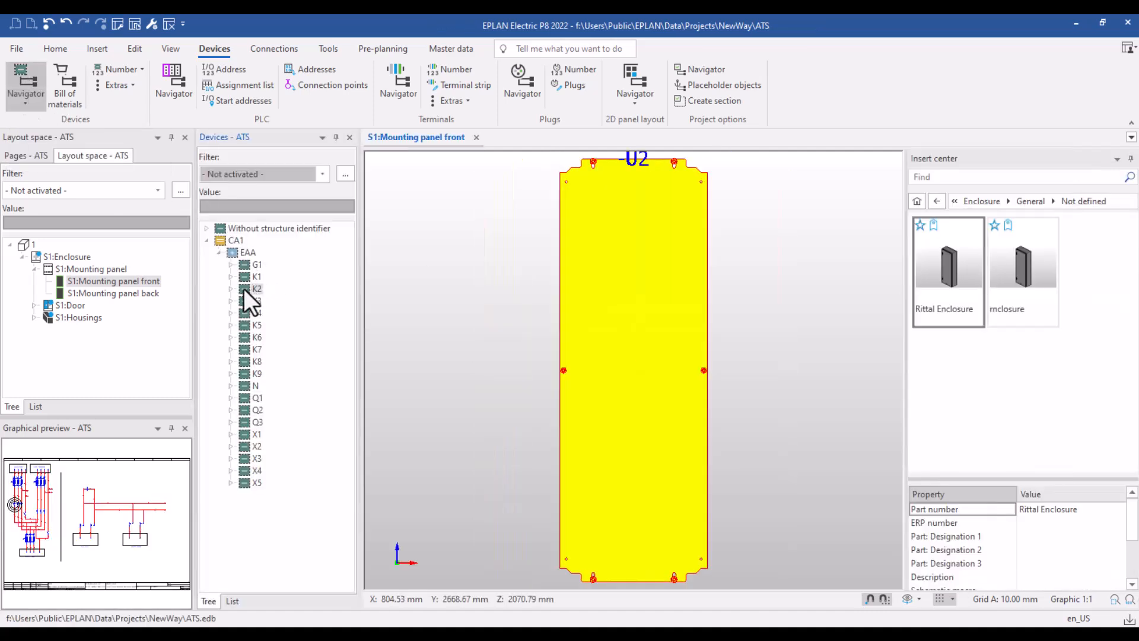
{"action": "left_click", "coordinate": [243, 288]}
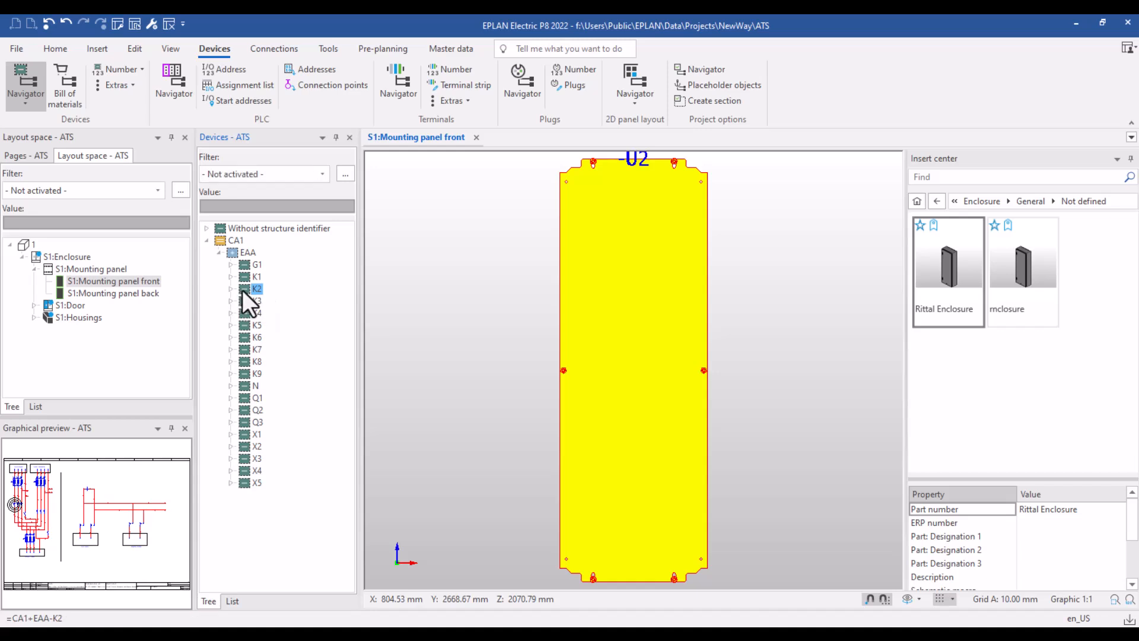
{"action": "right_click", "coordinate": [242, 289]}
{"action": "left_click", "coordinate": [274, 115]}
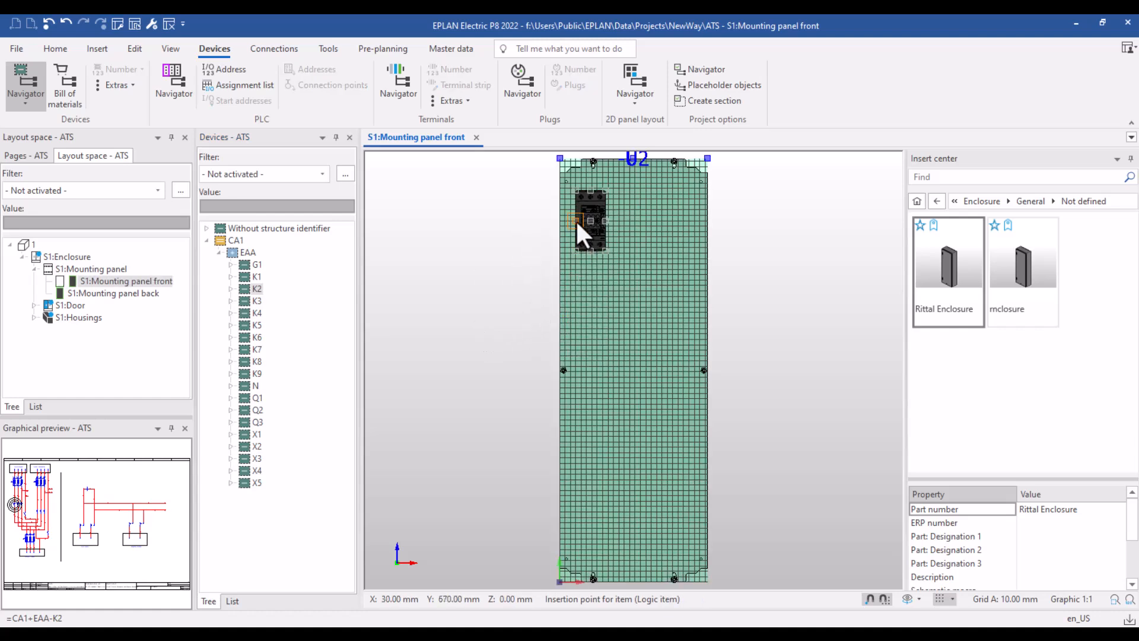
{"action": "left_click", "coordinate": [575, 219]}
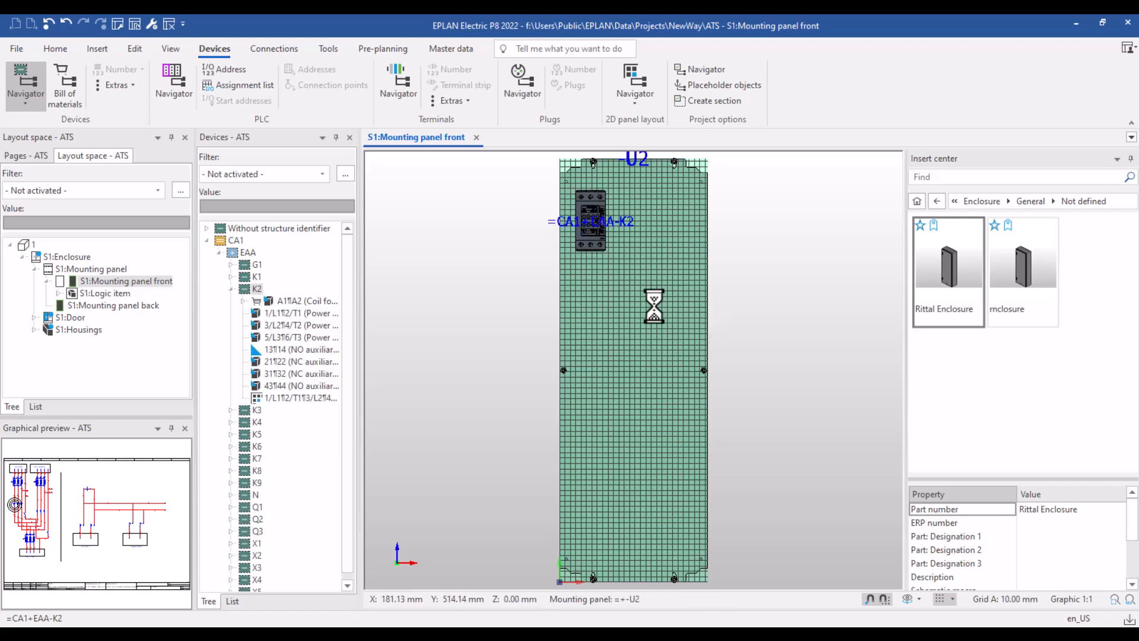
- Place device K1 beside K2 on the mounting panel front at about X 100 mm, Y 670 mm, and collapse both device entries
{"action": "right_click", "coordinate": [248, 274]}
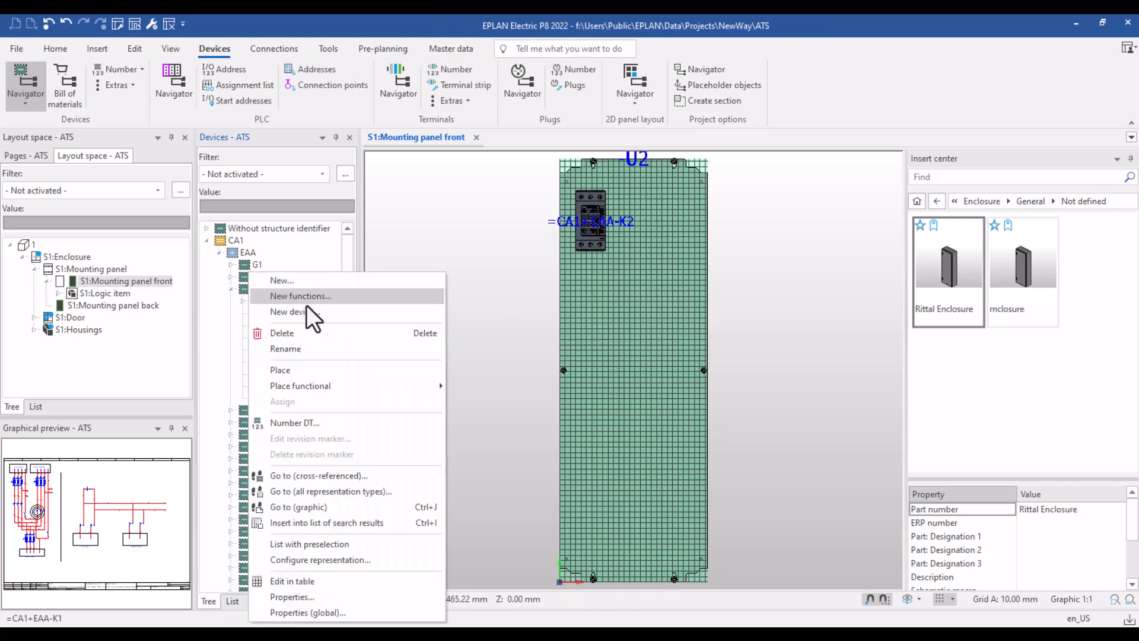
{"action": "left_click", "coordinate": [315, 373]}
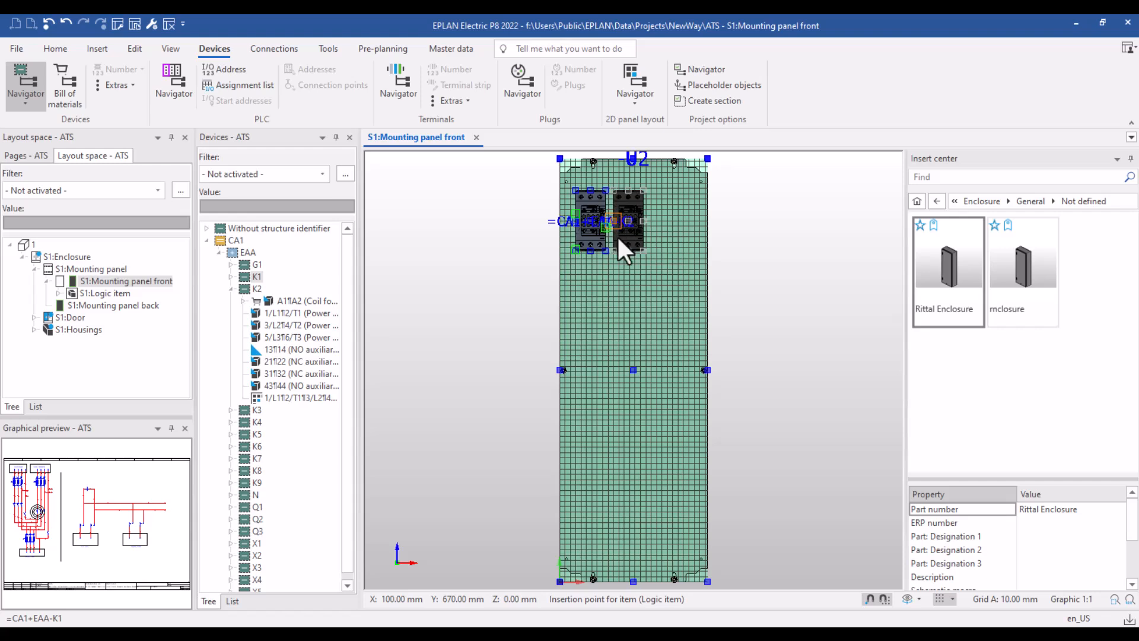
{"action": "left_click", "coordinate": [610, 222]}
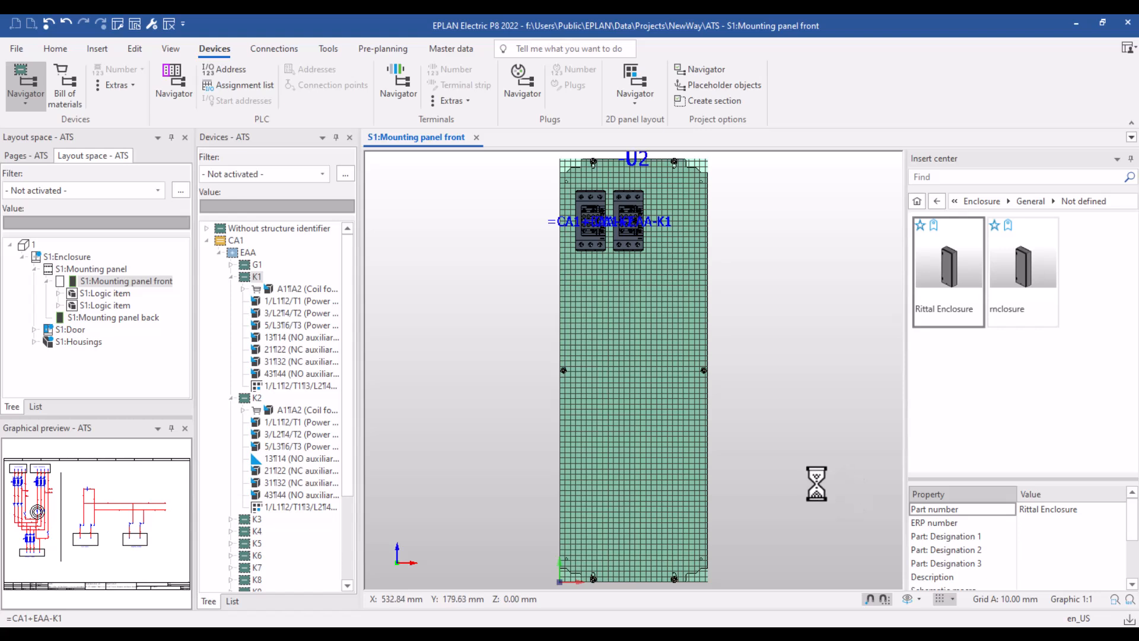
{"action": "left_click", "coordinate": [230, 277]}
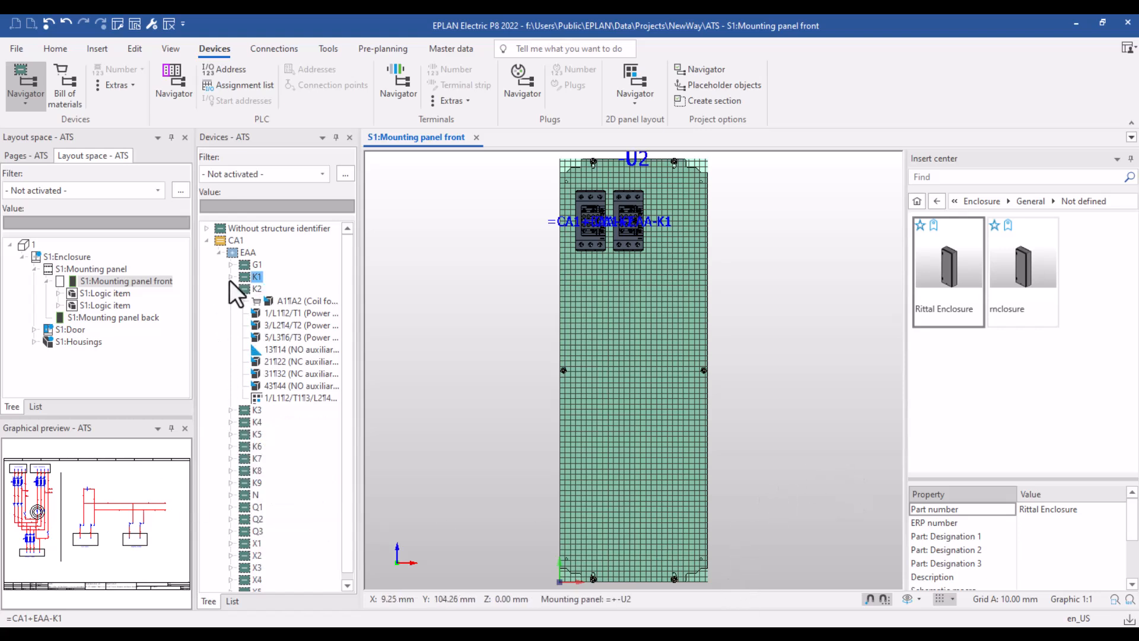
{"action": "left_click", "coordinate": [230, 289]}
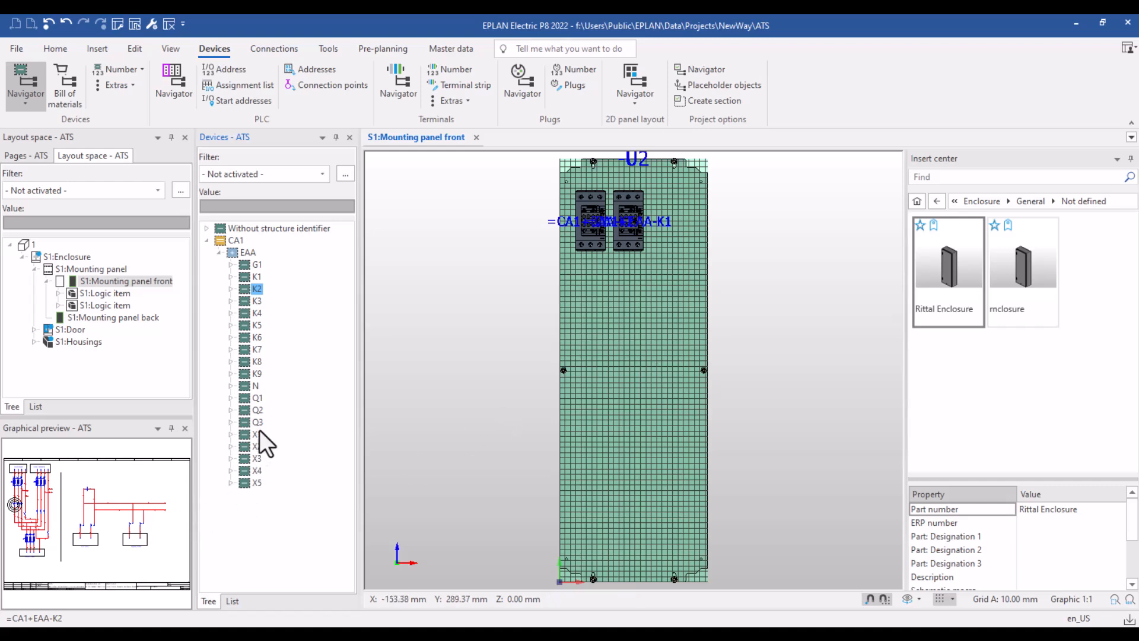
- Browse the insert center's mechanical components to the user-defined rails for the mounting panel front
{"action": "left_click", "coordinate": [246, 472]}
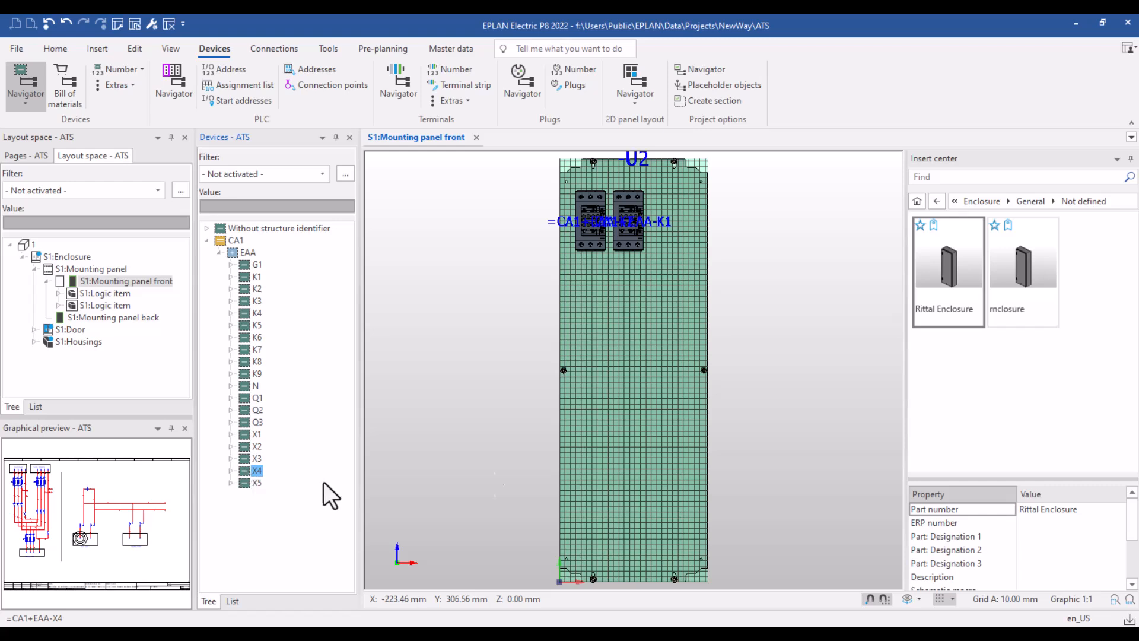
{"action": "left_click", "coordinate": [99, 50]}
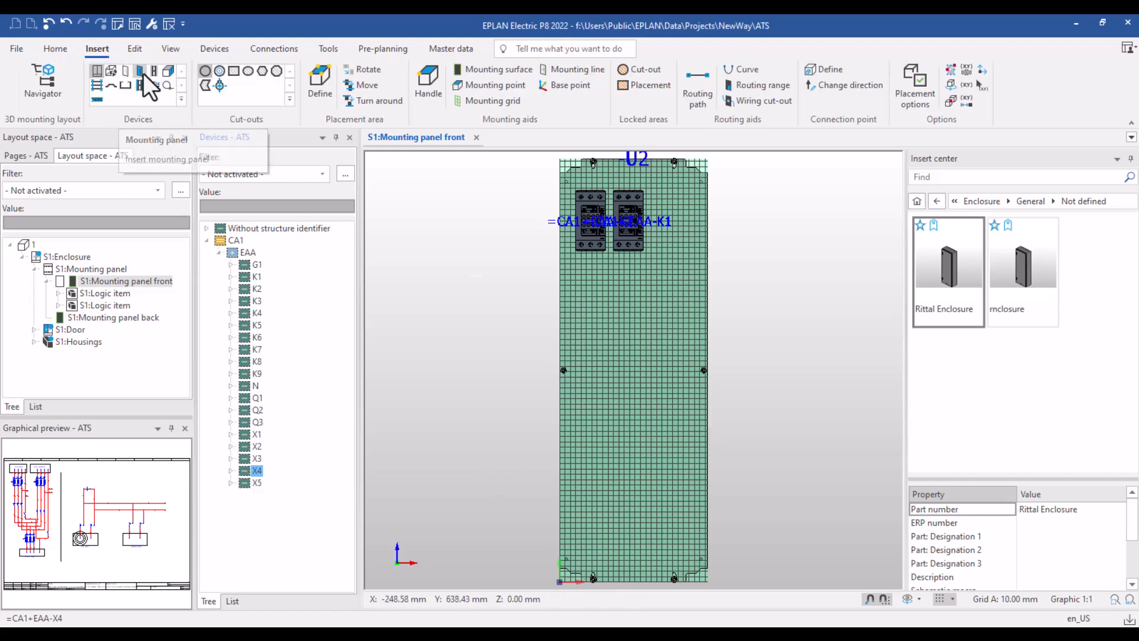
{"action": "left_click", "coordinate": [984, 204]}
{"action": "left_click", "coordinate": [989, 205]}
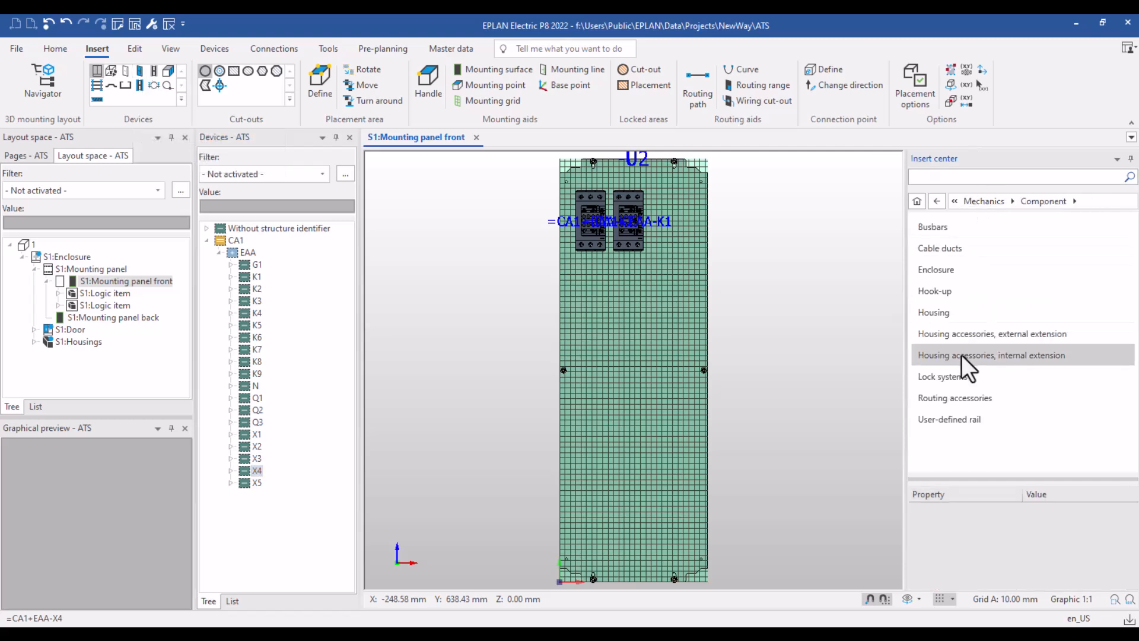
{"action": "left_click", "coordinate": [980, 419]}
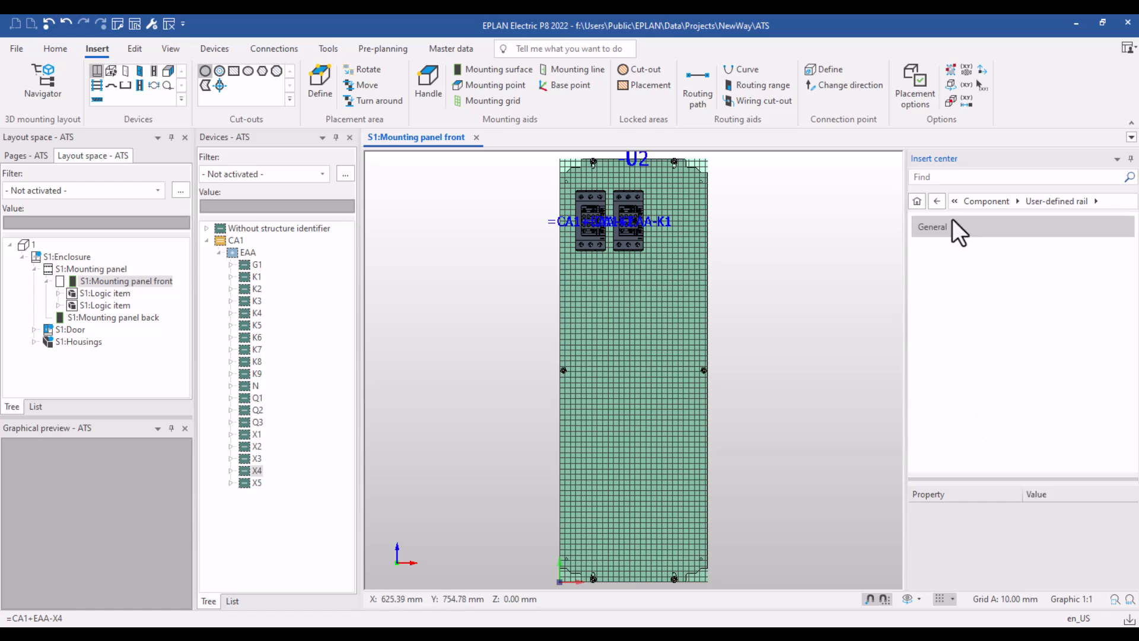